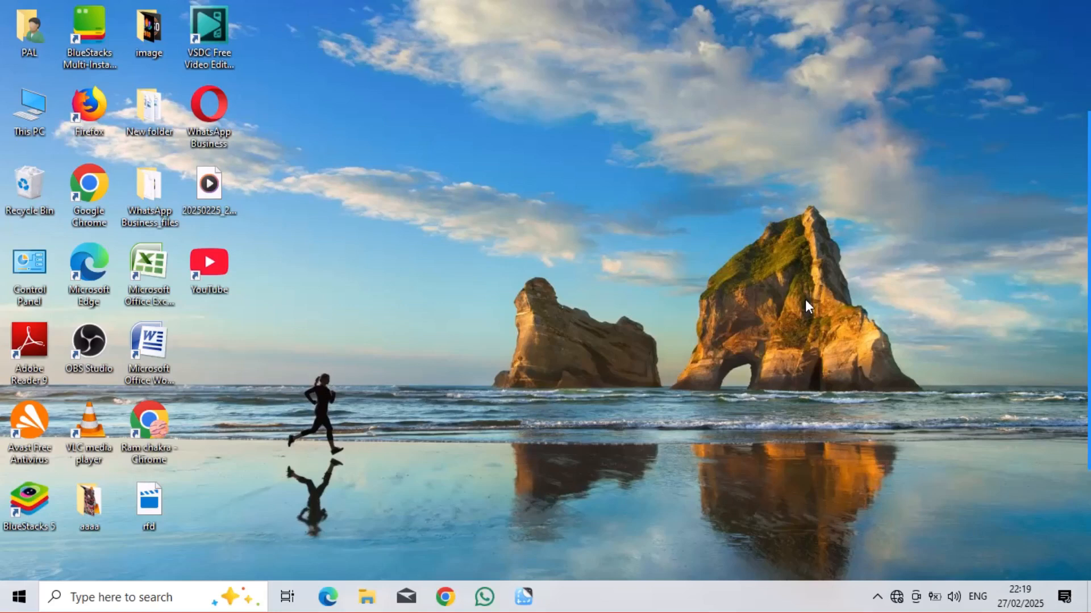
Step: Launch Microsoft Word with the winword run command
key("super+r")
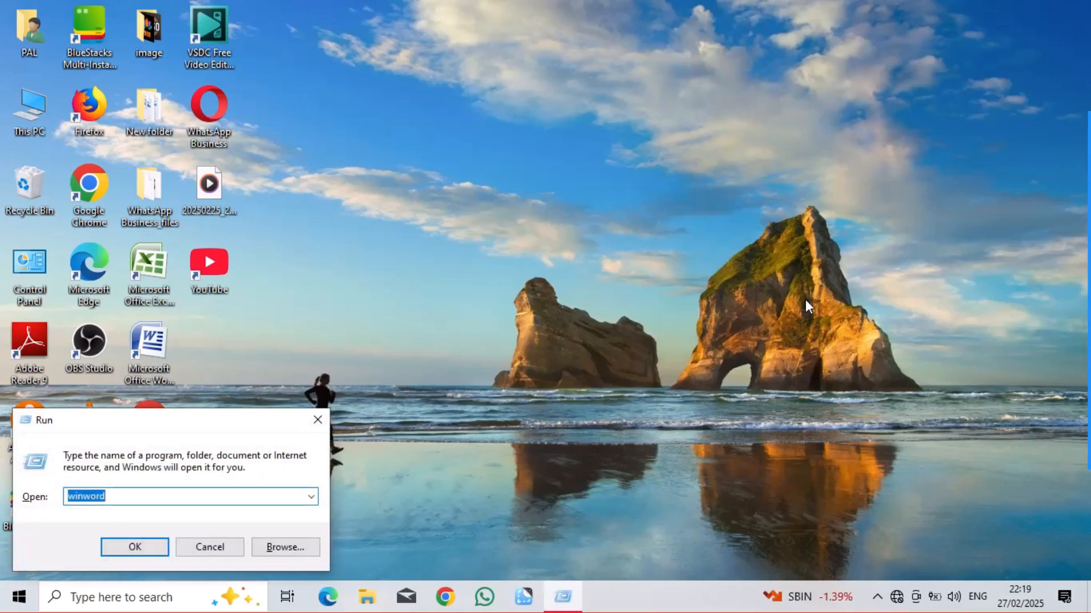
type("wi")
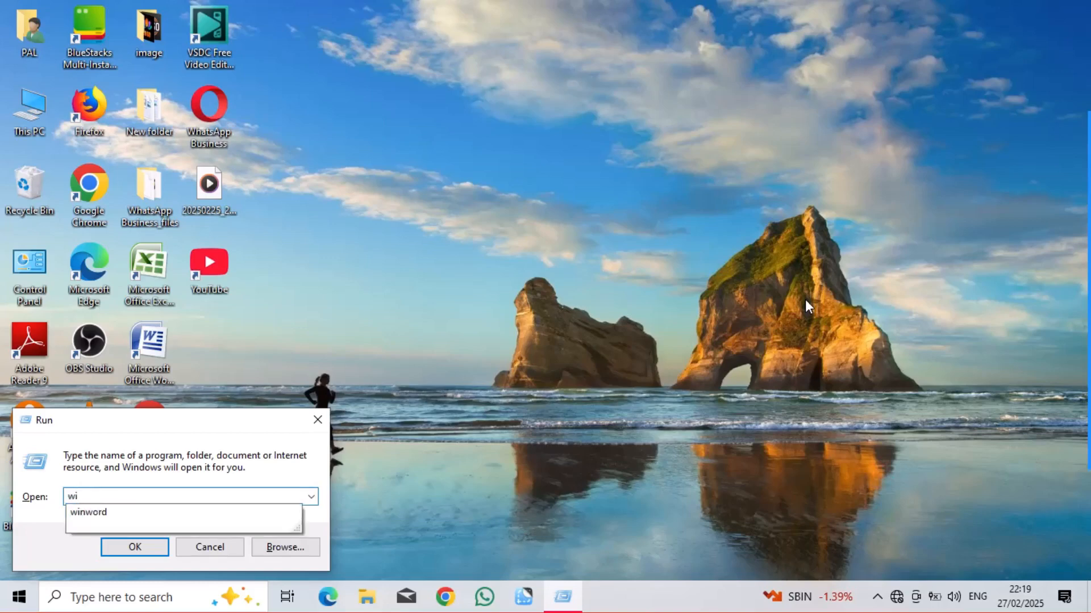
type("n")
key("Down")
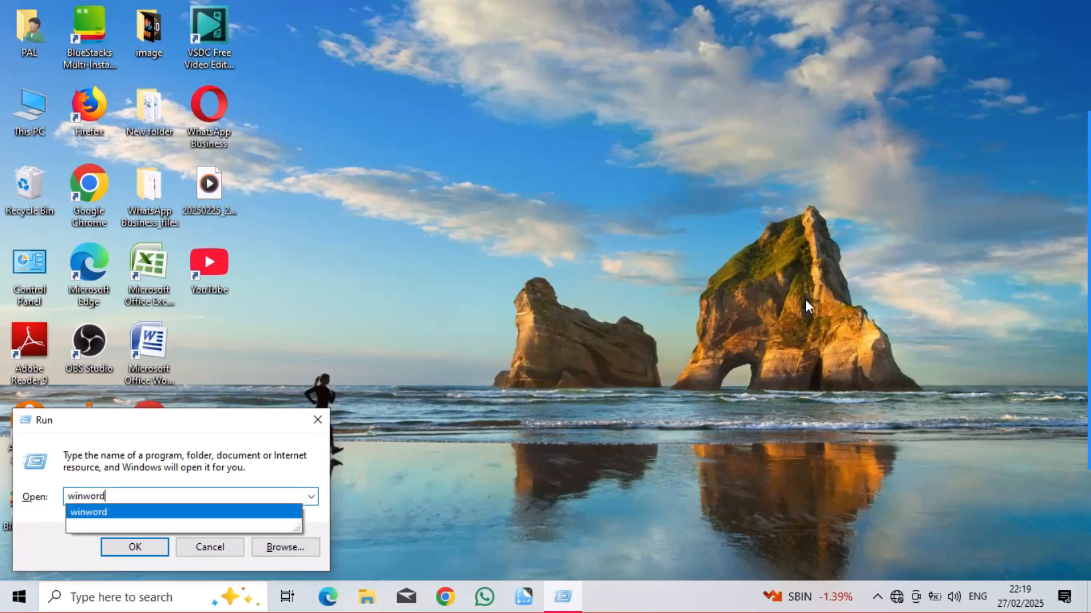
key("Return")
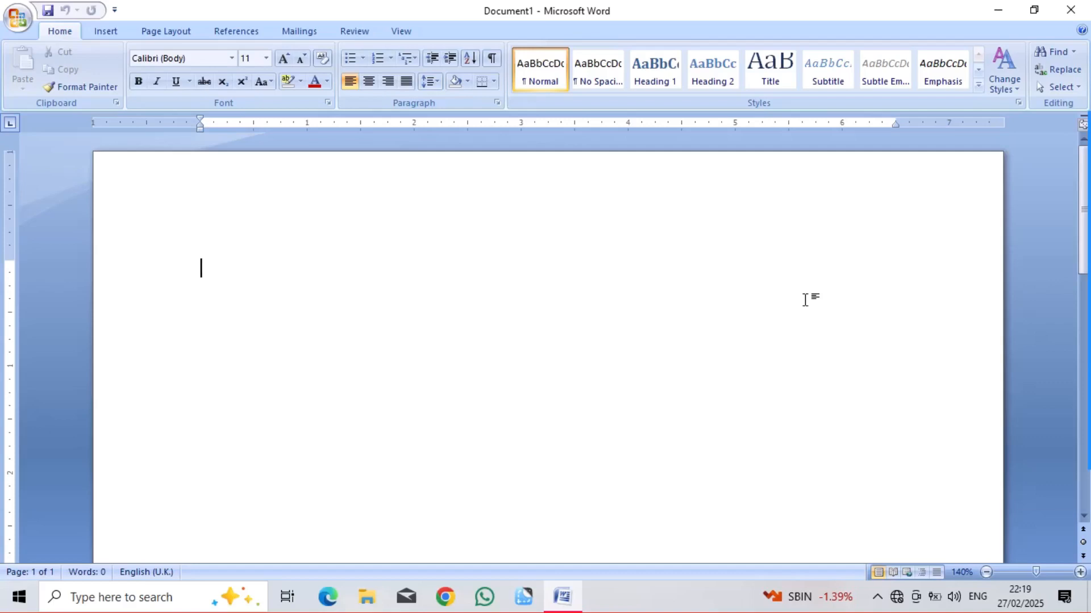
Step: Enter the title "HOME TAB" in the blank document, then centre it and make it bold
type("HOME")
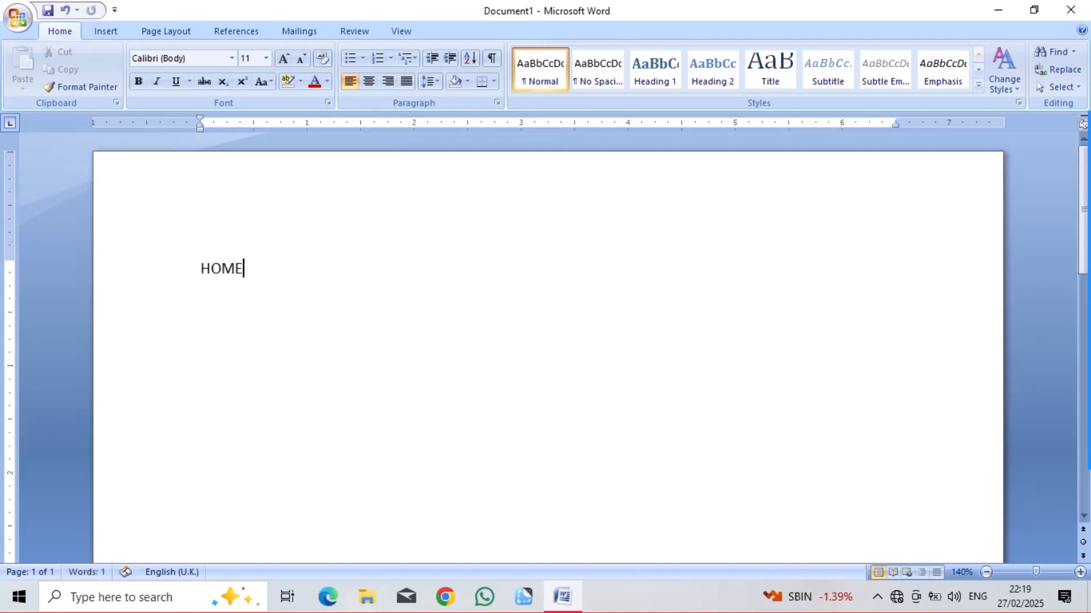
type(" TAB")
key("ctrl+a")
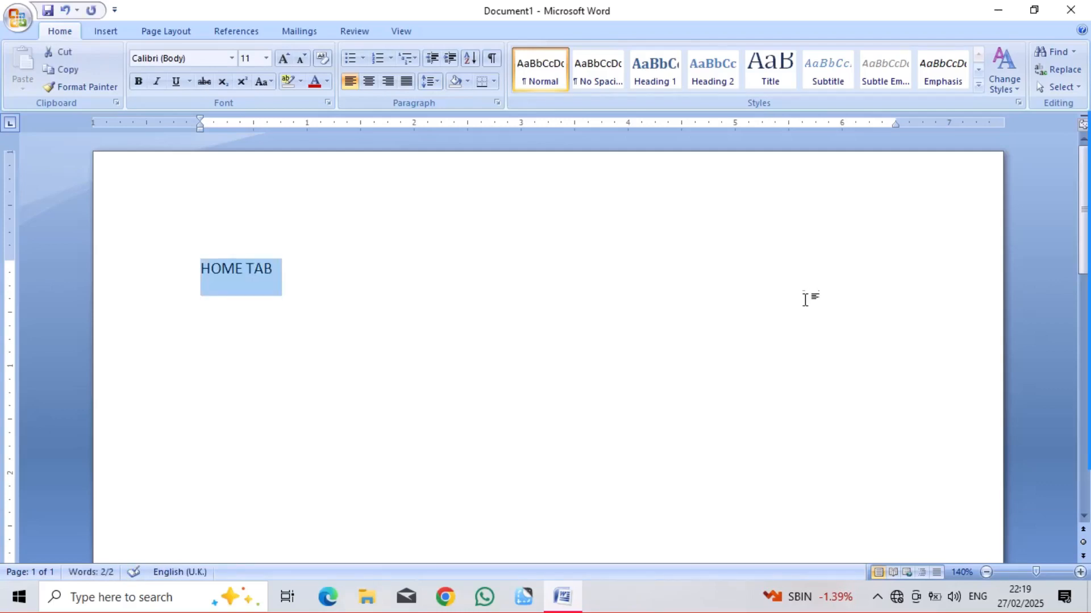
left_click(287, 59)
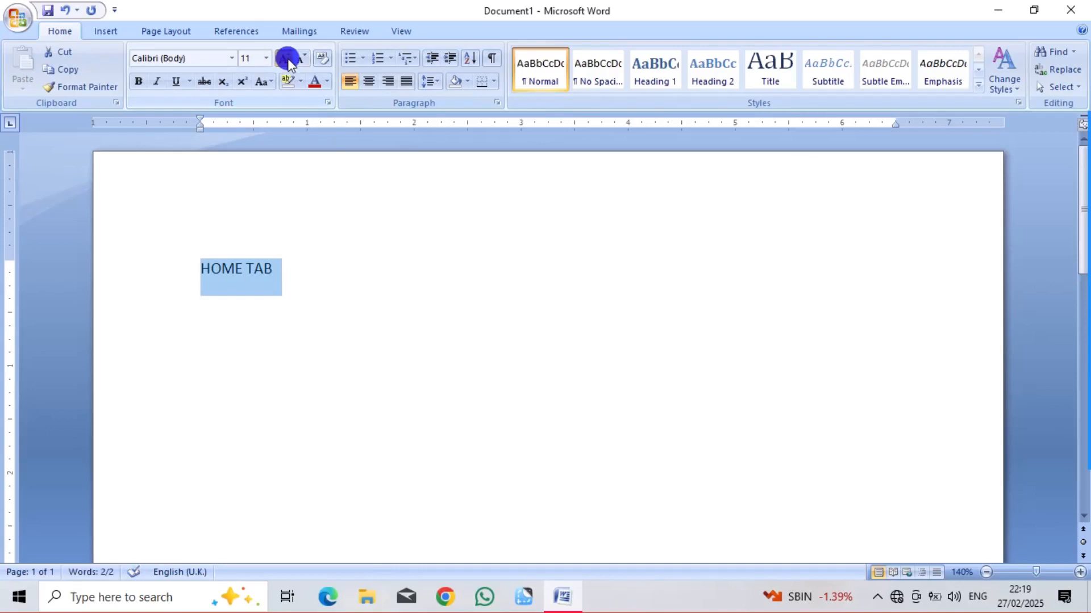
left_click(369, 81)
left_click(138, 81)
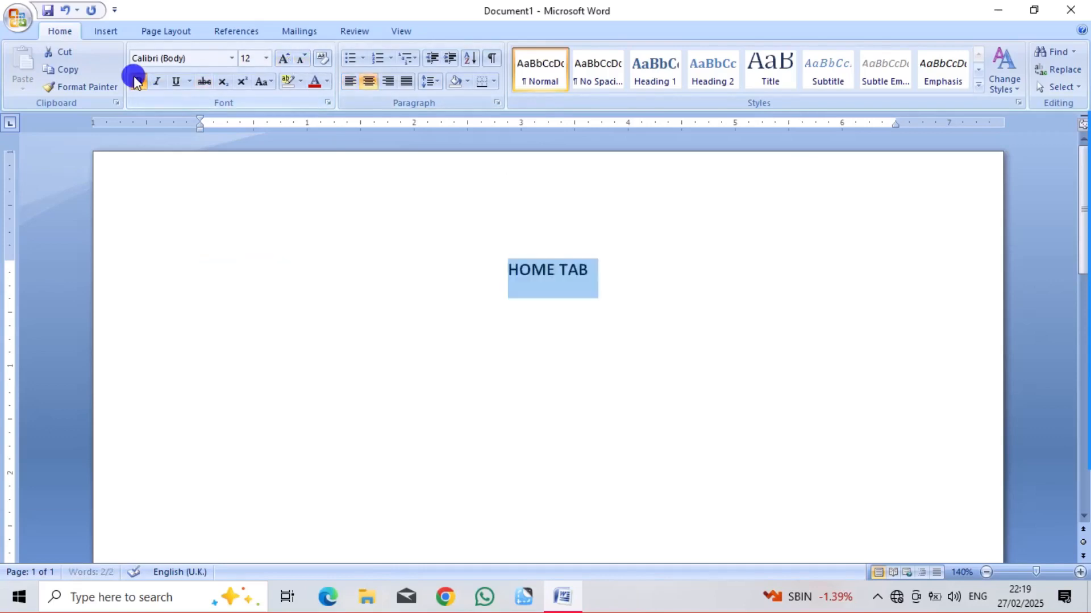
Step: Enlarge the "HOME TAB" title to font size 48
left_click(285, 59)
left_click(286, 59)
left_click(285, 59)
left_click(286, 59)
left_click(286, 59)
left_click(286, 59)
left_click(286, 59)
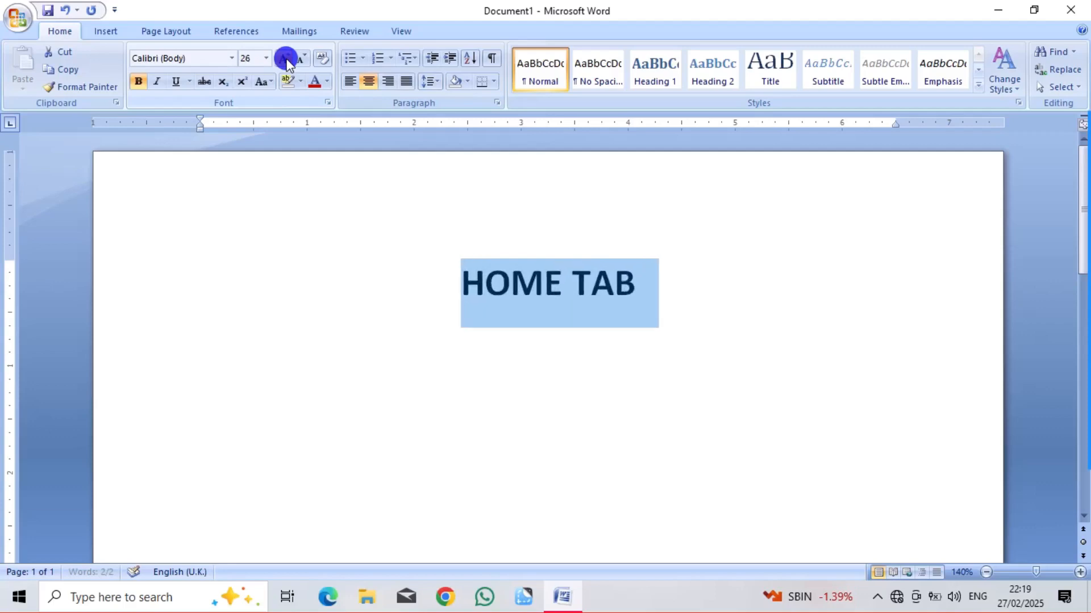
left_click(285, 59)
left_click(286, 59)
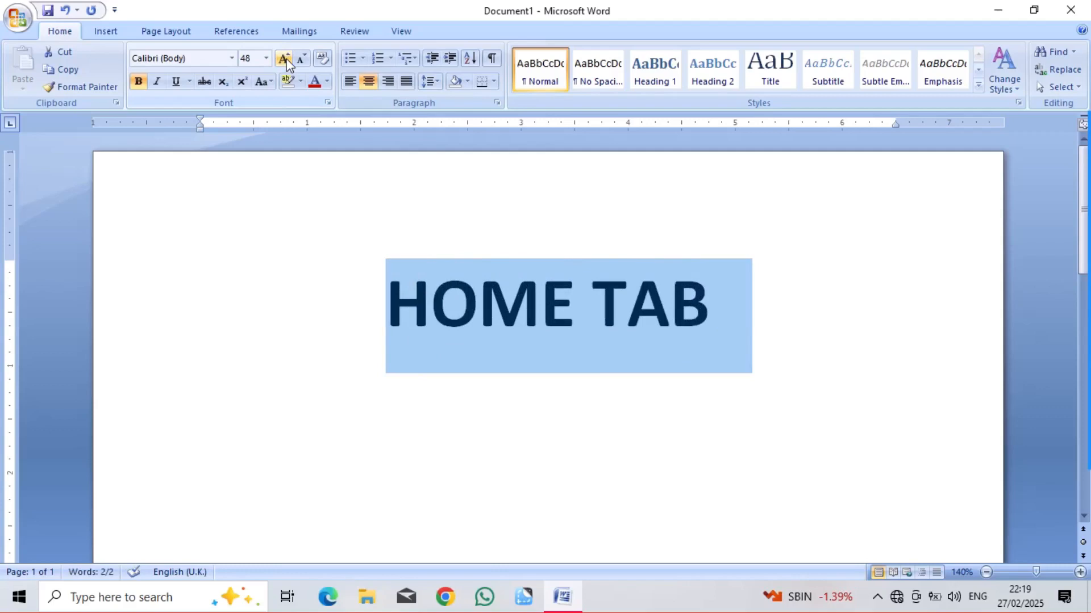
Step: Clear the title text and undo the earlier formatting and typing to return to a blank default page
type("++")
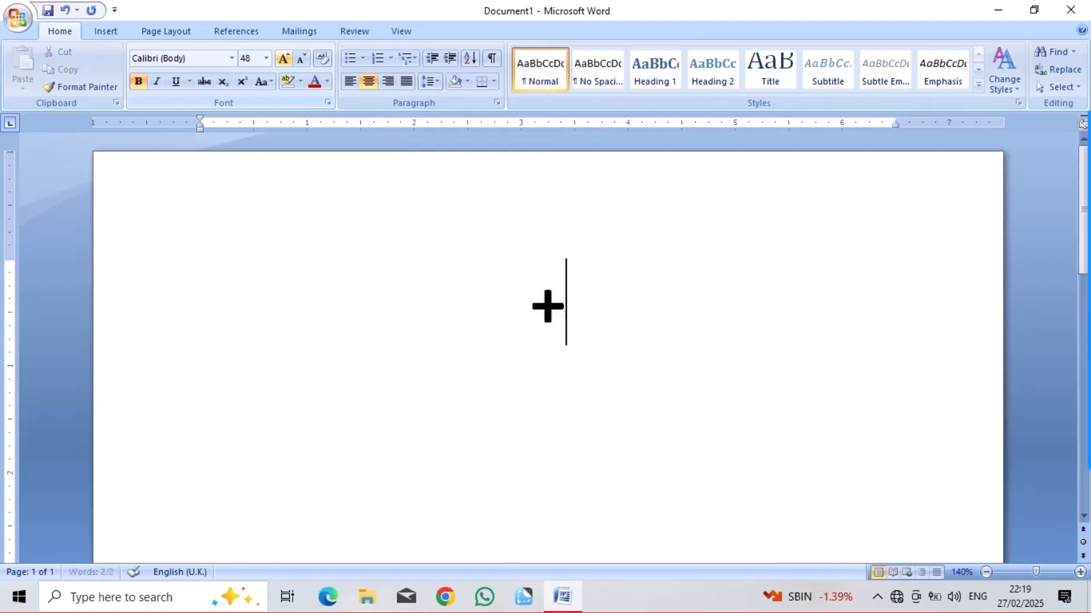
key("BackSpace")
key("BackSpace")
key("BackSpace")
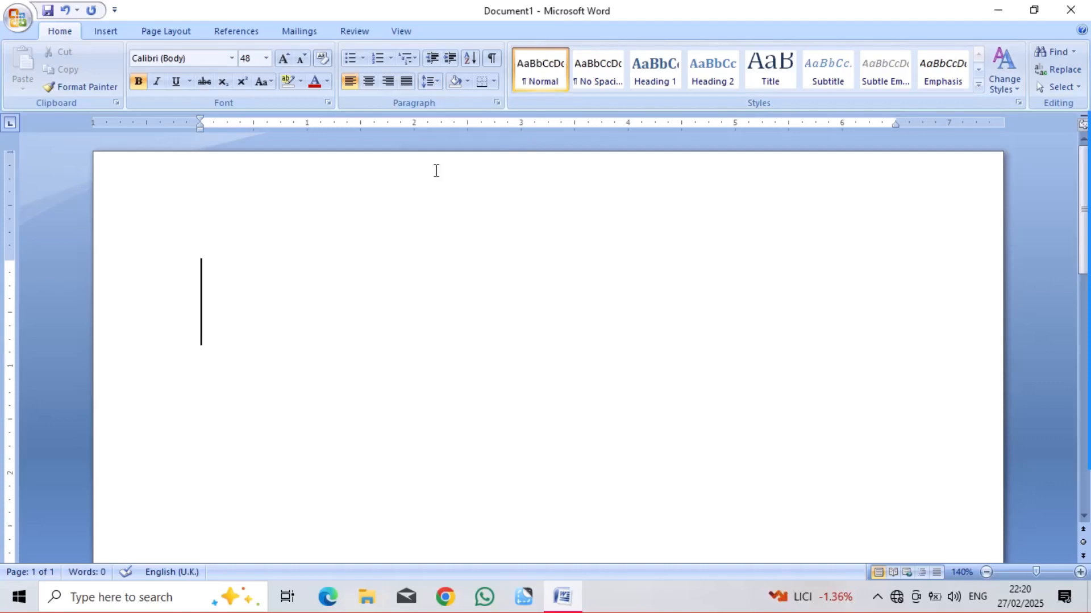
key("ctrl+z")
key("ctrl+z")
key("ctrl+z")
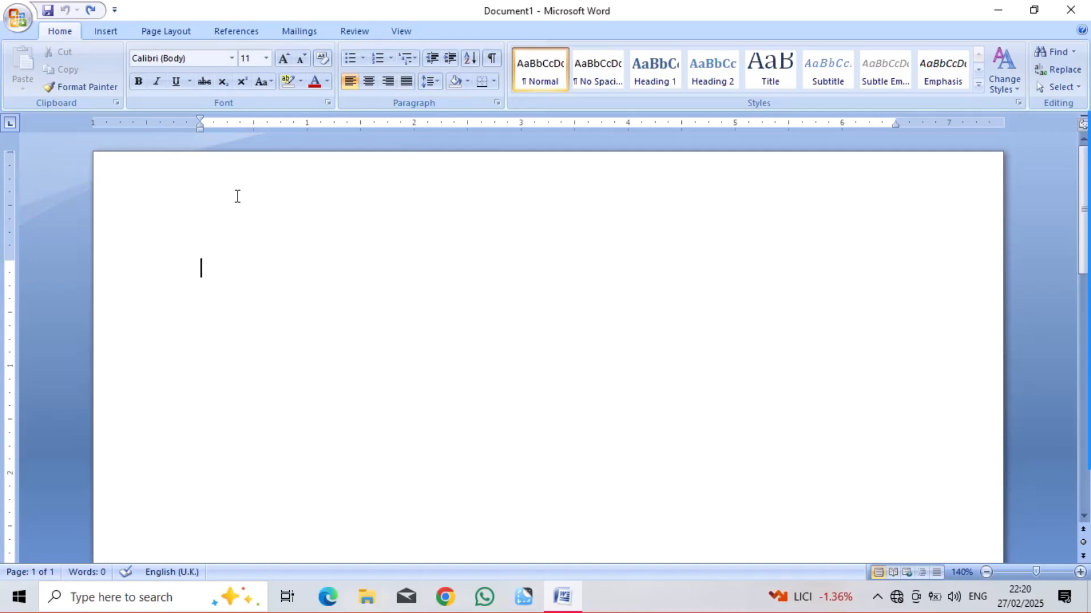
Step: Set the font size to 14 and generate sample paragraphs with =RAND()
left_click(283, 58)
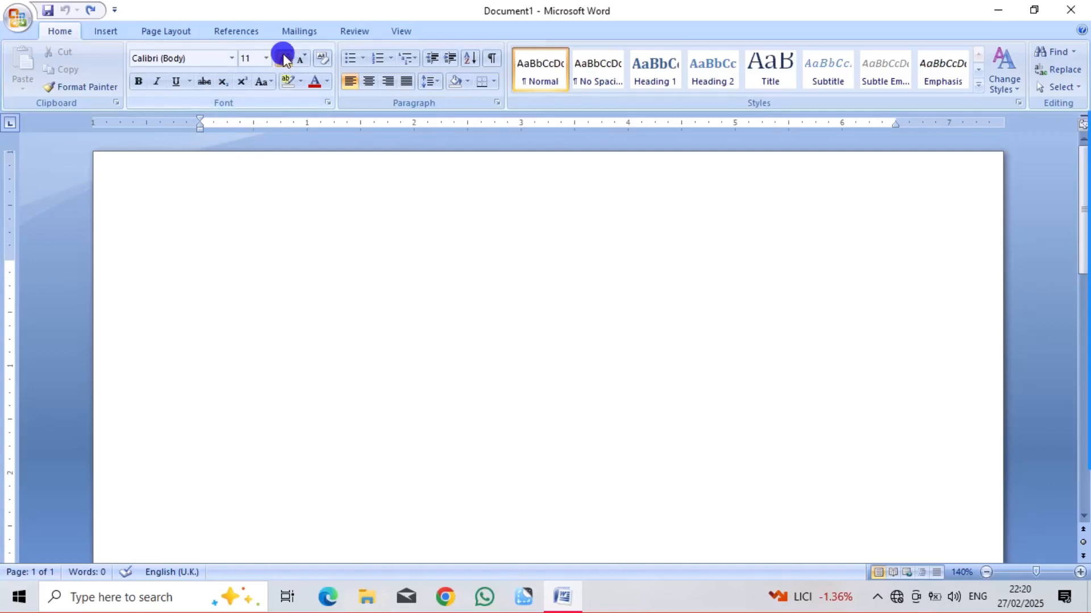
left_click(284, 60)
type("=")
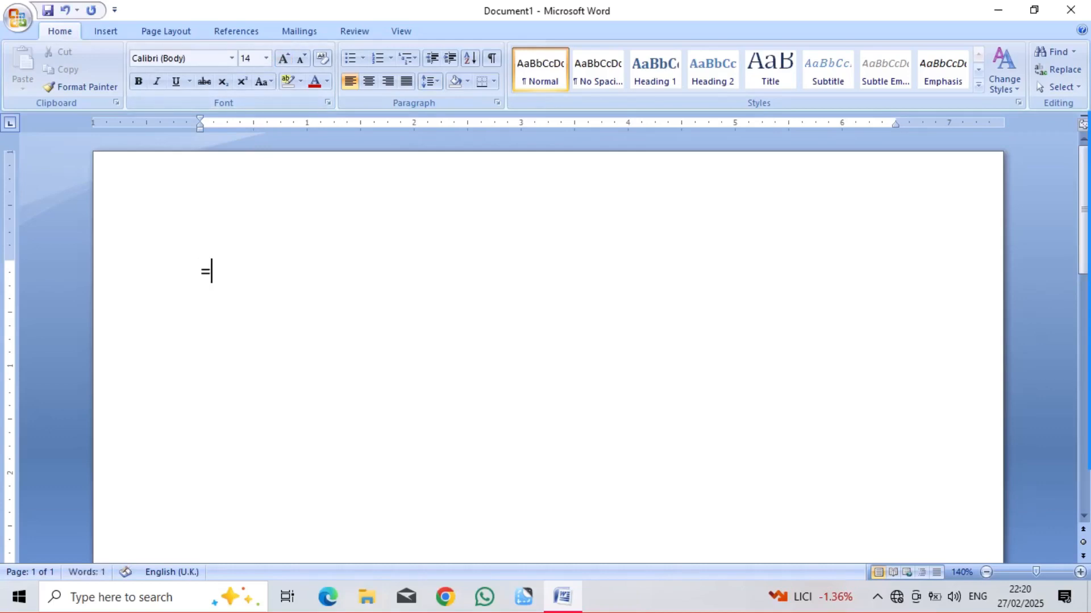
type("RAND()")
key("Return")
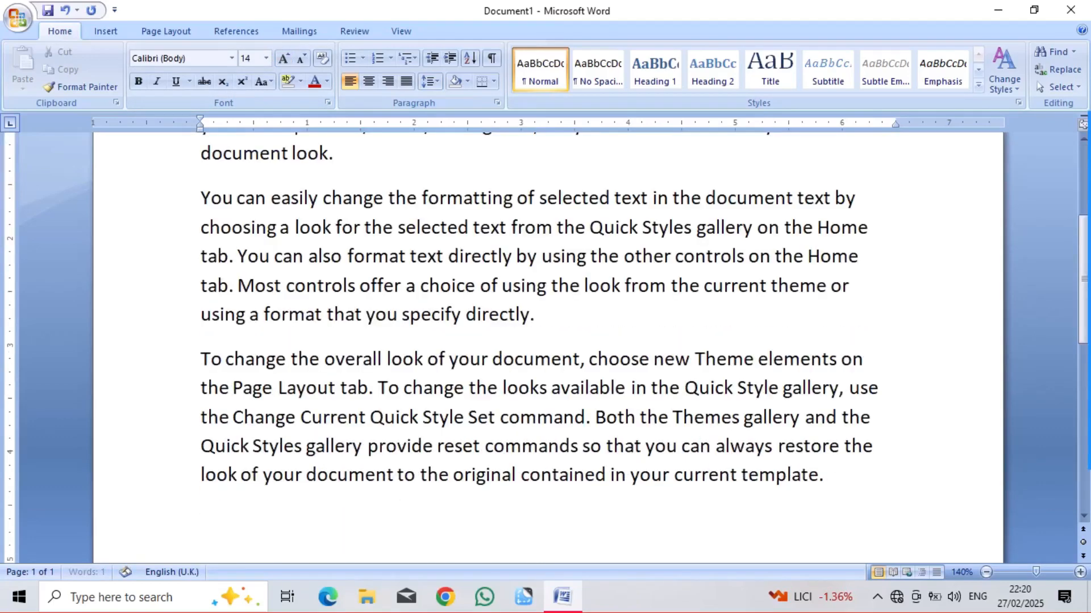
Step: Cut the first line of the opening paragraph, "On the Insert tab, the galleries include items that are designed to coordinate with"
key("Up")
key("Up")
key("Up")
key("Up")
key("Up")
key("Up")
key("Up")
key("Up")
key("Up")
key("Up")
key("Up")
key("Up")
key("Up")
key("Up")
key("Up")
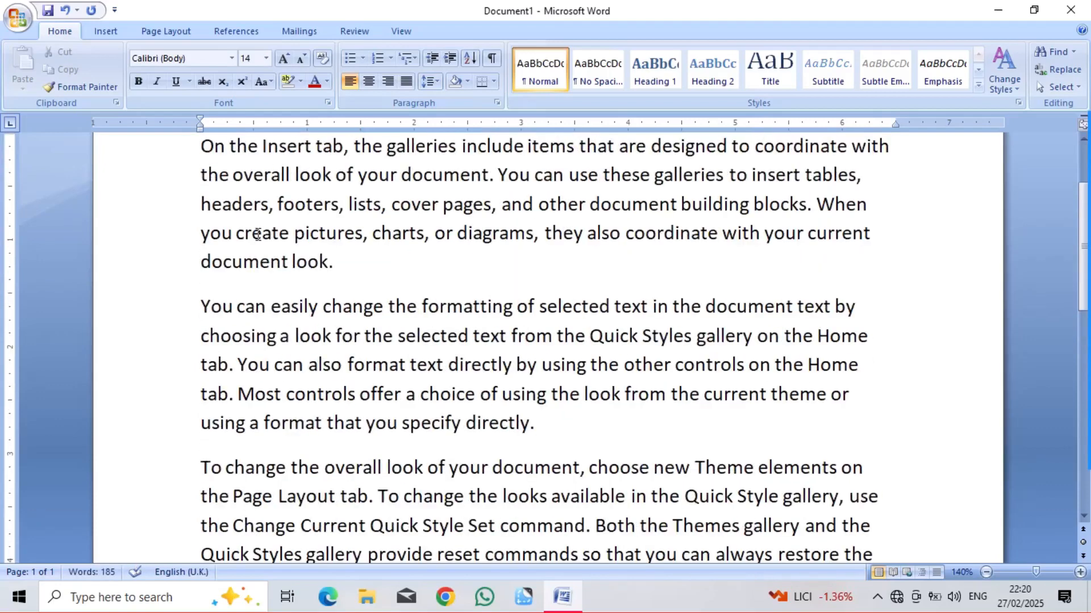
left_click(1083, 146)
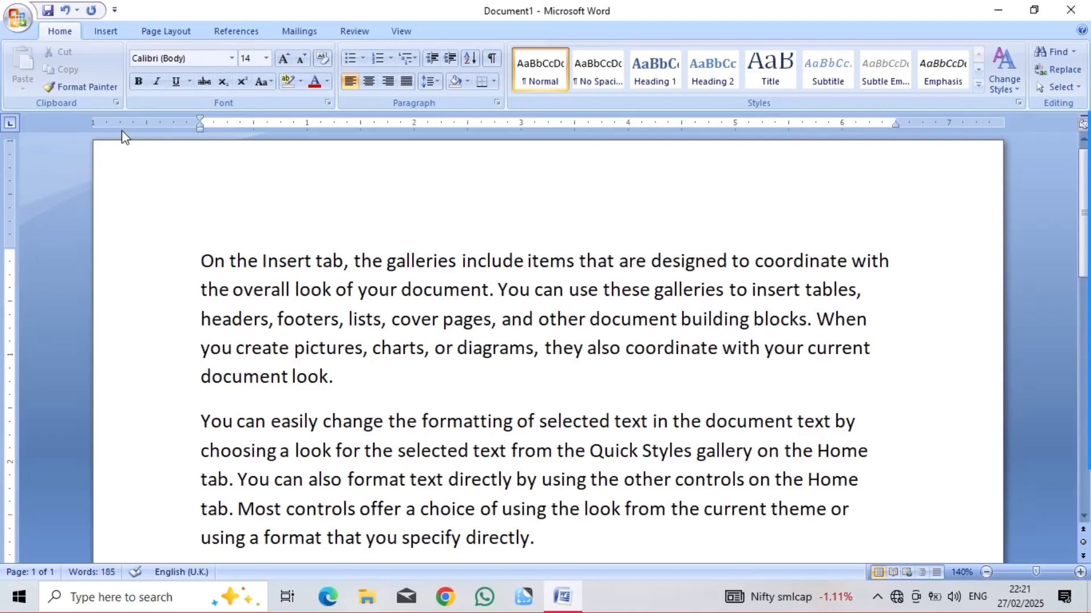
left_click(199, 260)
left_click_drag(198, 260, 918, 272)
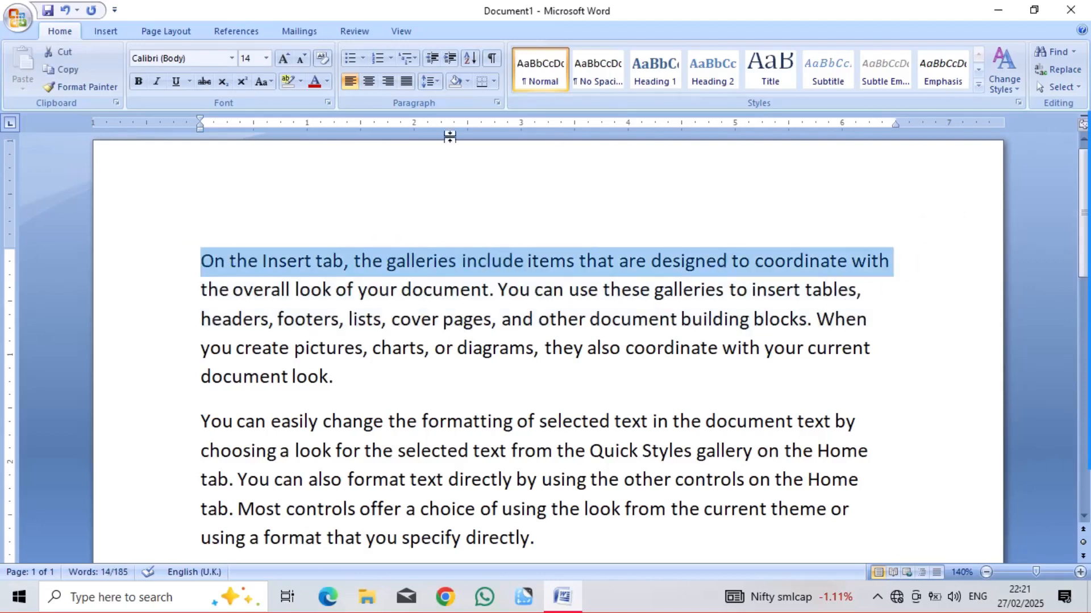
left_click(63, 52)
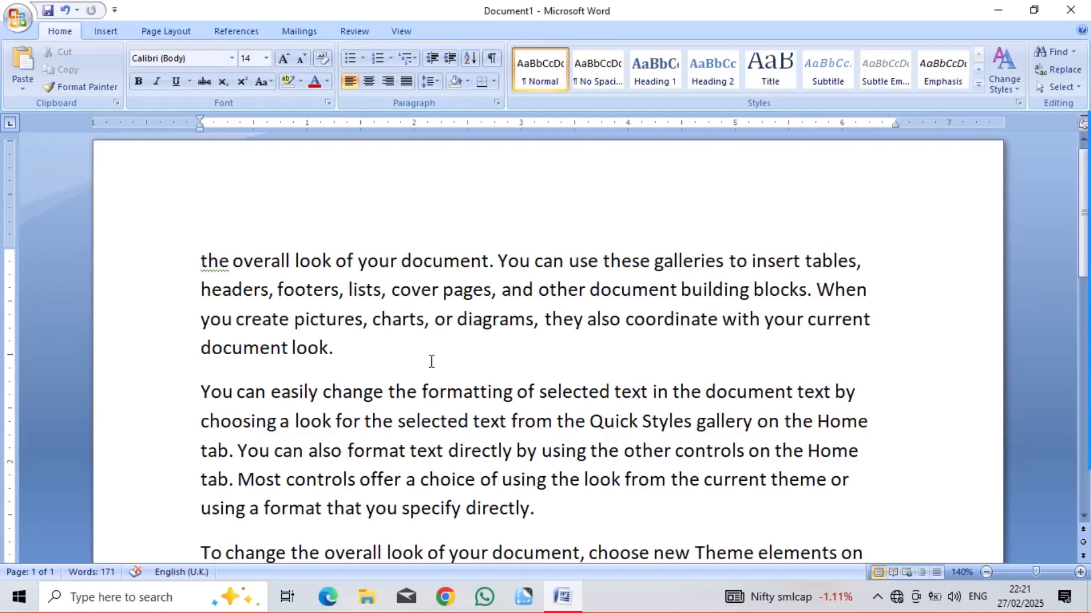
Step: Add an empty paragraph after "document look." and paste the cut line there five times
left_click(336, 345)
key("Return")
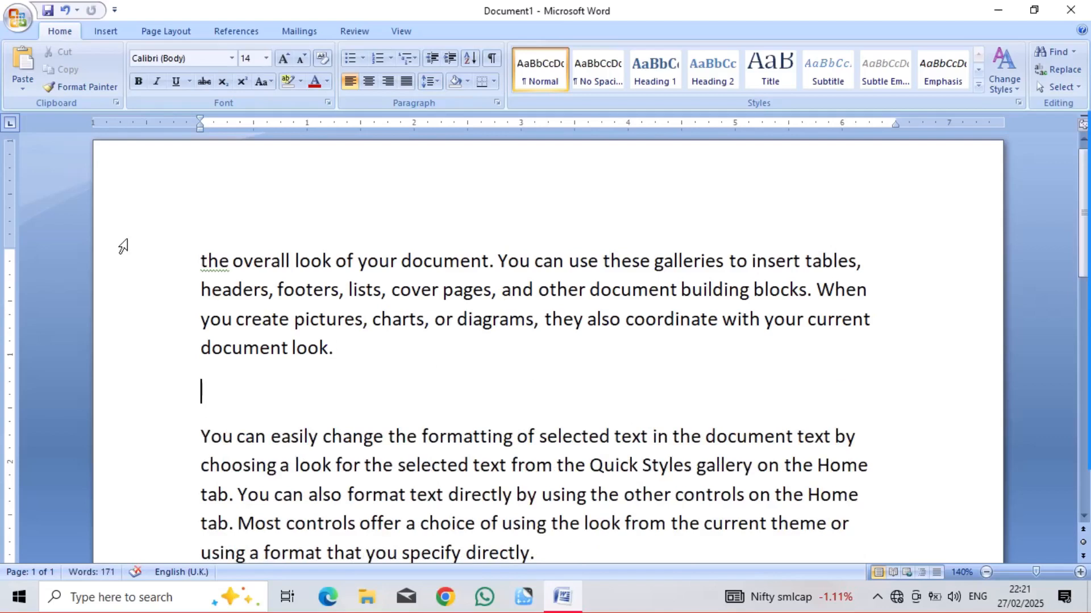
left_click(26, 75)
left_click(27, 75)
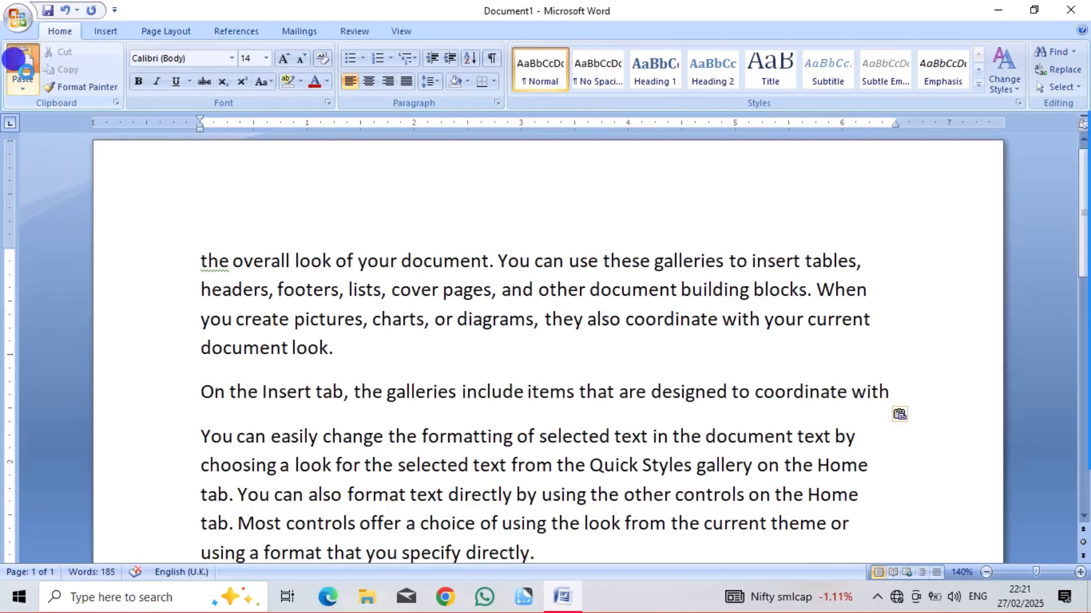
left_click(27, 75)
left_click(27, 75)
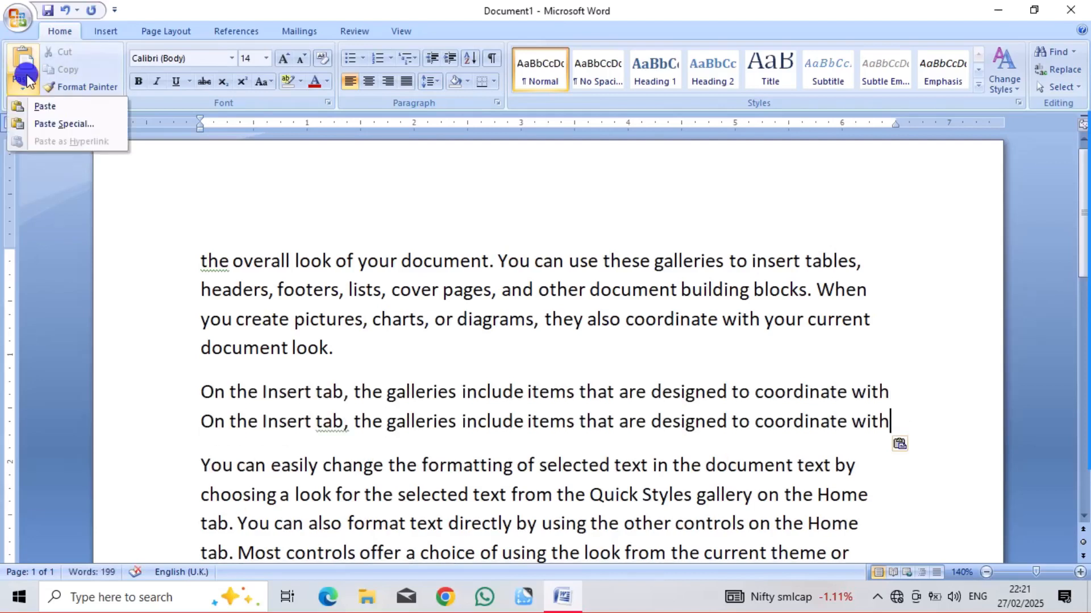
left_click(23, 68)
left_click(22, 67)
left_click(22, 67)
left_click(22, 67)
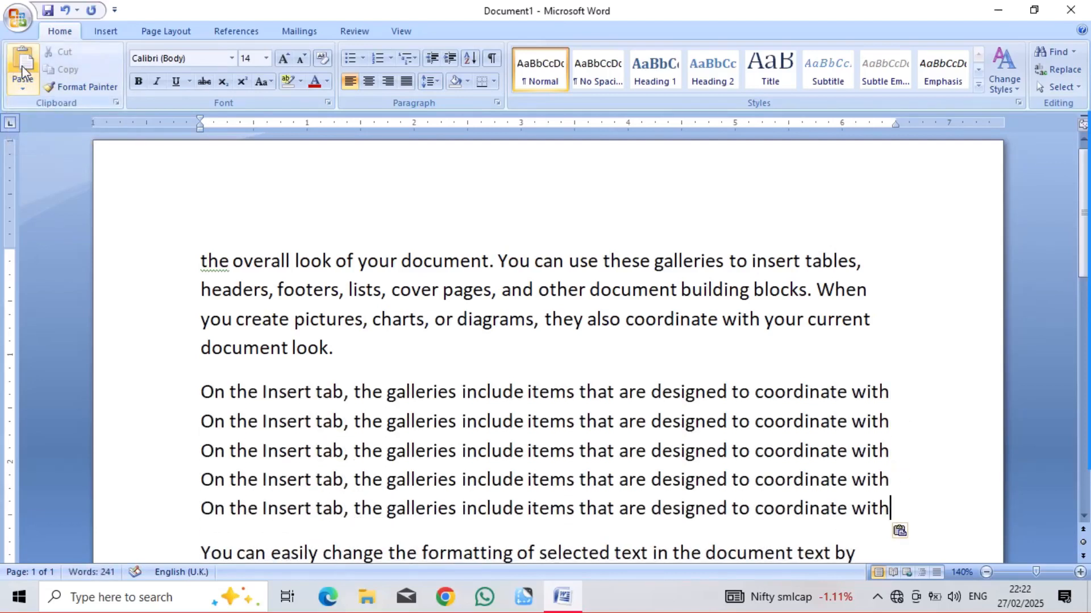
Step: Undo the five pastes, keeping the empty paragraph after the first one
key("ctrl+z")
key("ctrl+z")
key("ctrl+z")
key("ctrl+z")
key("ctrl+z")
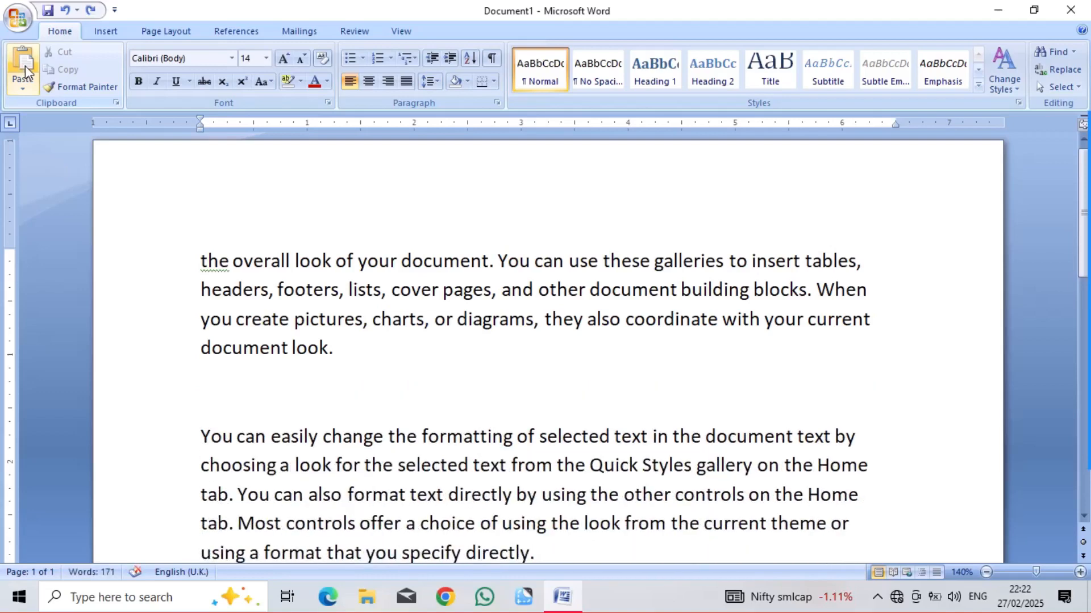
Step: Paste the cut line six times into the empty paragraph below "document look."
left_click(239, 382)
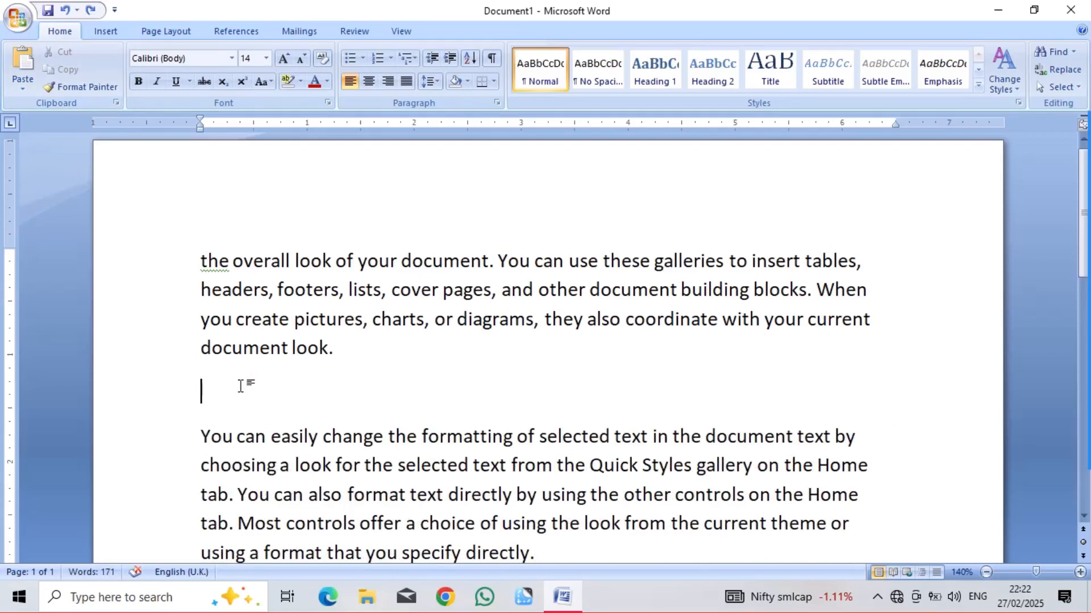
key("ctrl+v")
key("ctrl+v")
key("ctrl+v")
key("ctrl+v")
key("ctrl+v")
key("ctrl+v")
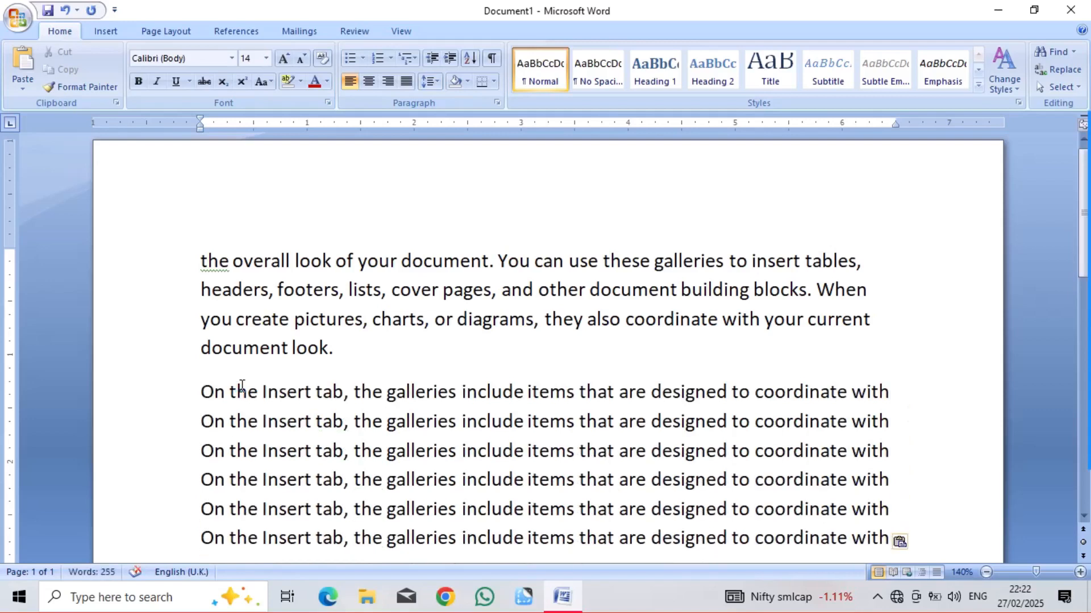
Step: Undo the six pastes and the added empty paragraph
key("ctrl+z")
key("ctrl+z")
key("ctrl+z")
key("ctrl+z")
key("ctrl+z")
key("ctrl+z")
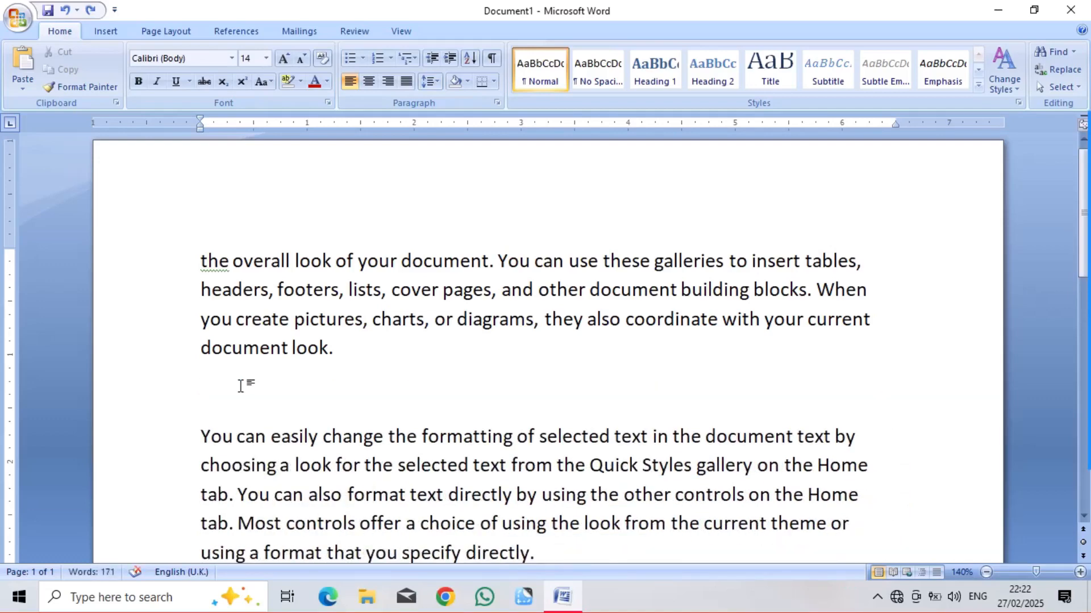
key("ctrl+z")
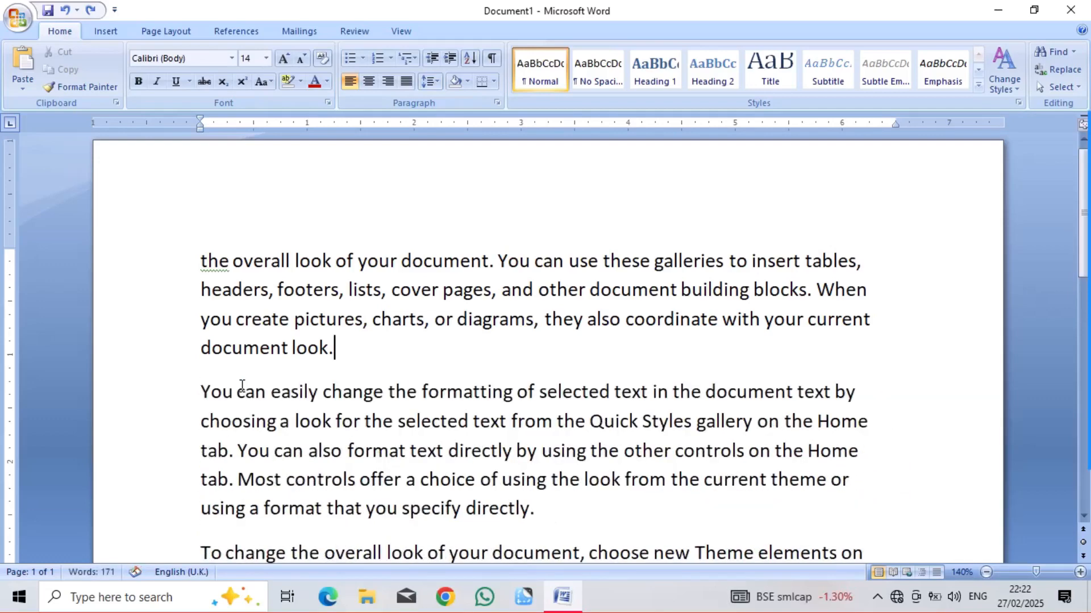
Step: Redo the added paragraph and all six pastes of the cut line
key("ctrl+y")
key("ctrl+y")
key("ctrl+y")
key("ctrl+y")
key("ctrl+y")
key("ctrl+y")
key("ctrl+y")
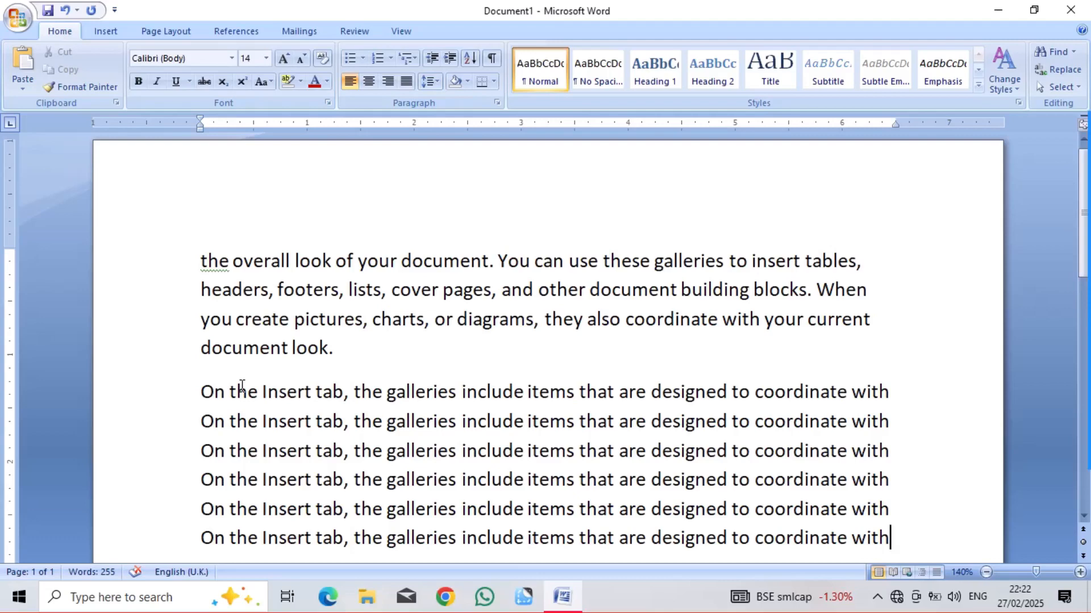
Step: Undo all six pastes of the line and the new paragraph again
key("ctrl+z")
key("ctrl+z")
key("ctrl+z")
key("ctrl+z")
key("ctrl+z")
key("ctrl+z")
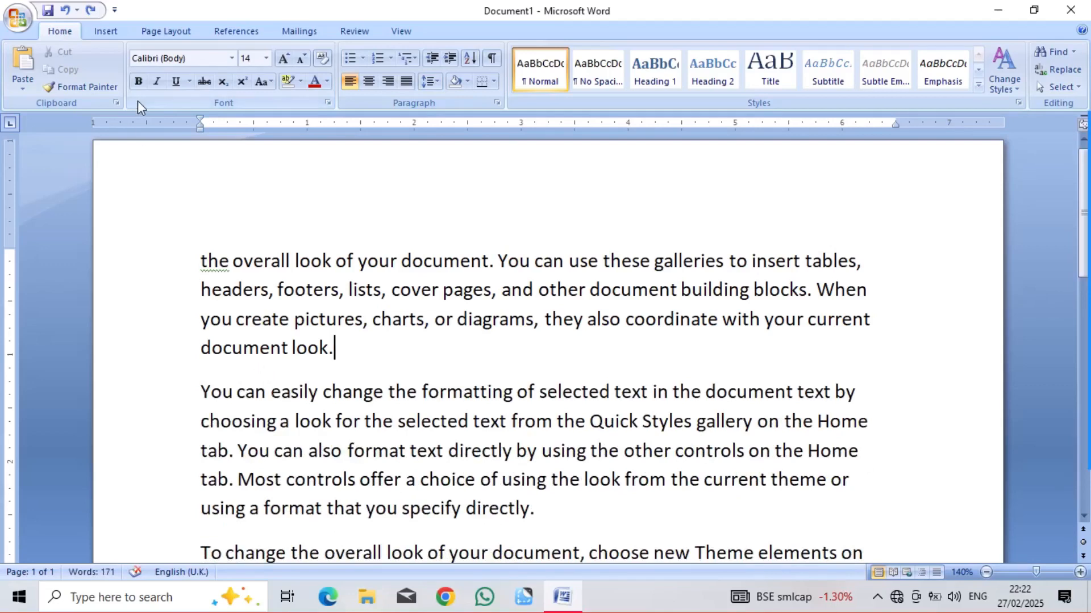
Step: Redo the new paragraph and the first four pastes of the cut line
left_click(88, 12)
left_click(88, 11)
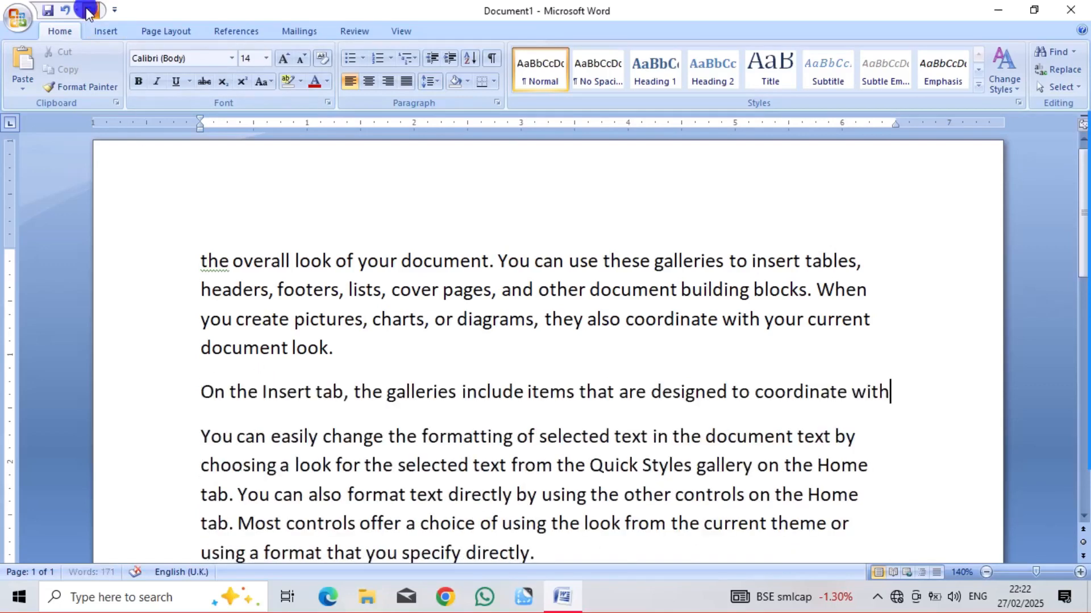
left_click(88, 11)
left_click(88, 11)
left_click(88, 11)
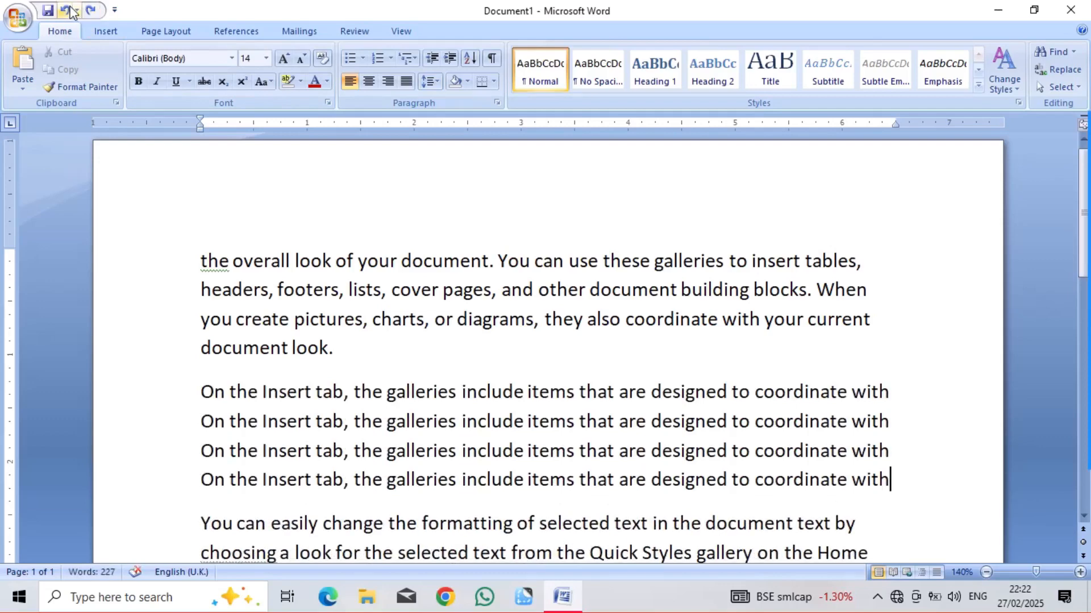
Step: Undo the four pastes, the new paragraph and the cut of the opening line
left_click(69, 10)
left_click(69, 10)
left_click(69, 11)
left_click(69, 11)
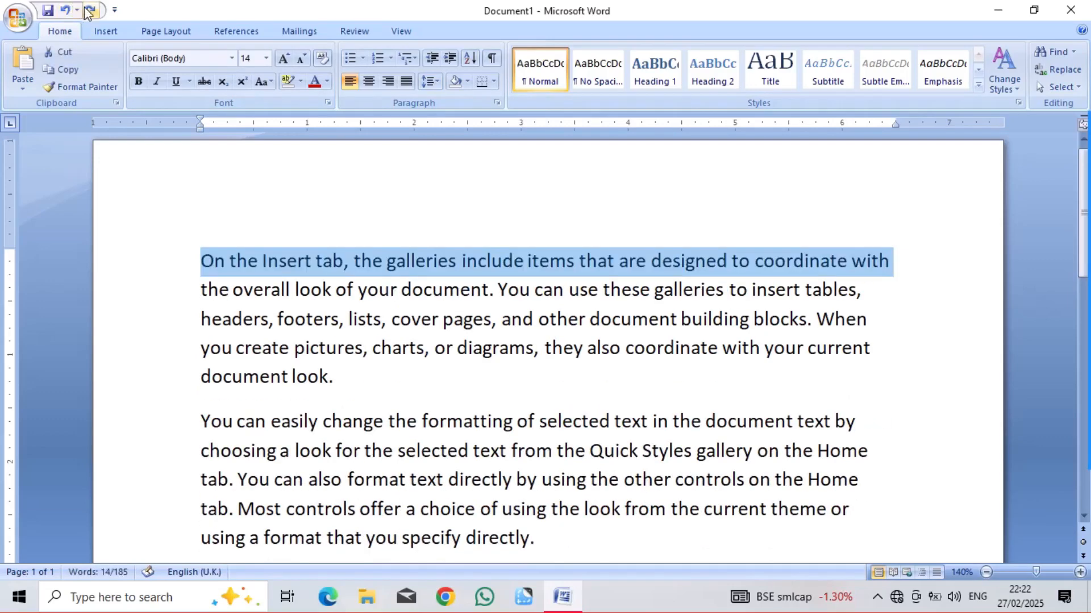
Step: Redo the cut of the opening line, the new paragraph and the first two pastes
left_click(88, 11)
left_click(88, 11)
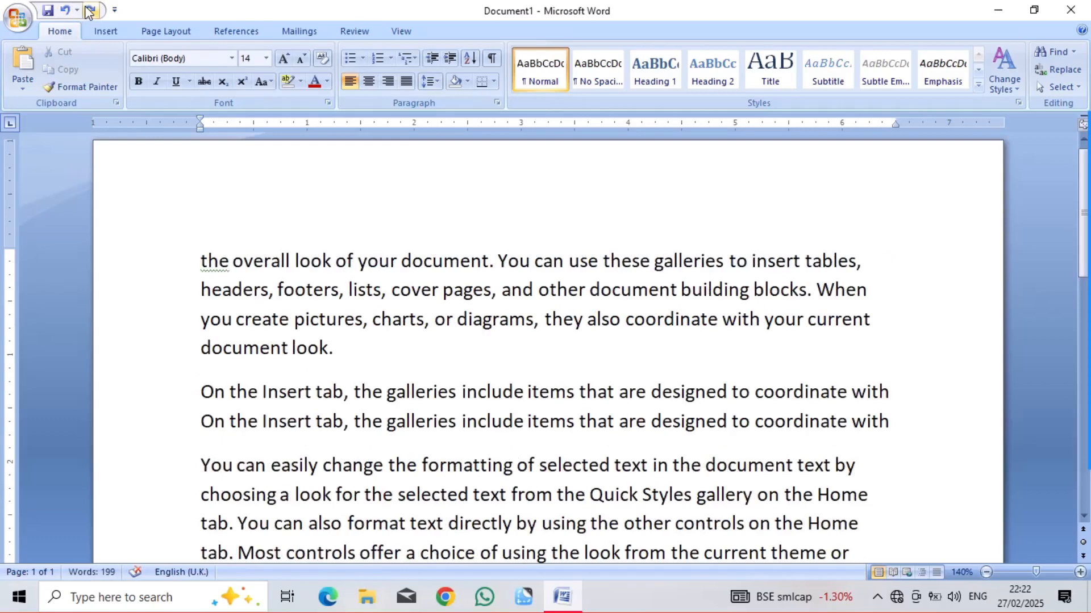
Step: Undo the two pastes of the cut line and the new paragraph, and redo only the new paragraph
left_click(67, 11)
left_click(67, 11)
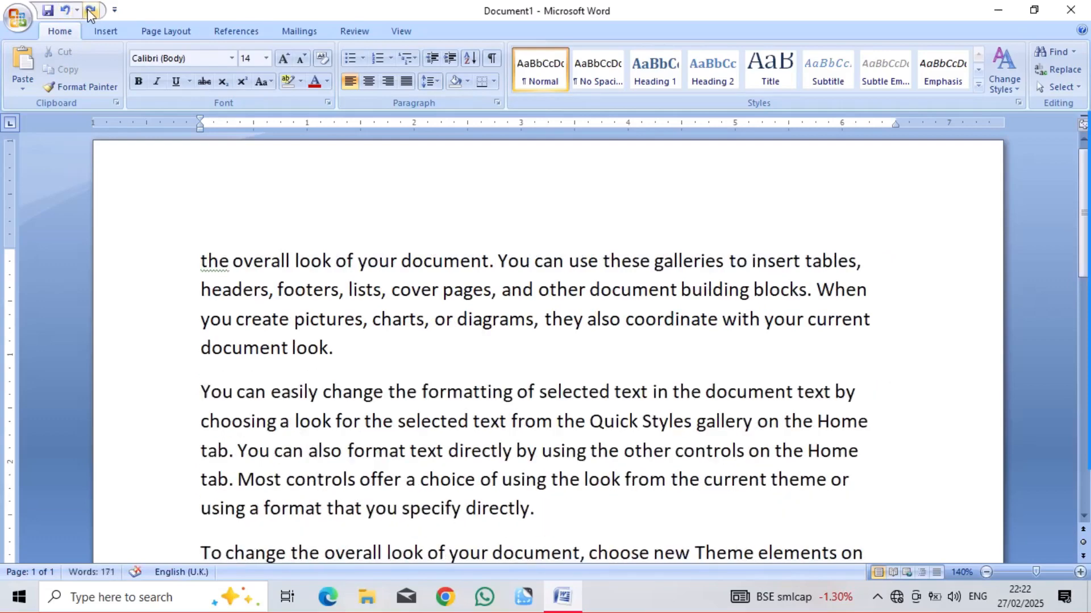
left_click(88, 11)
left_click(114, 9)
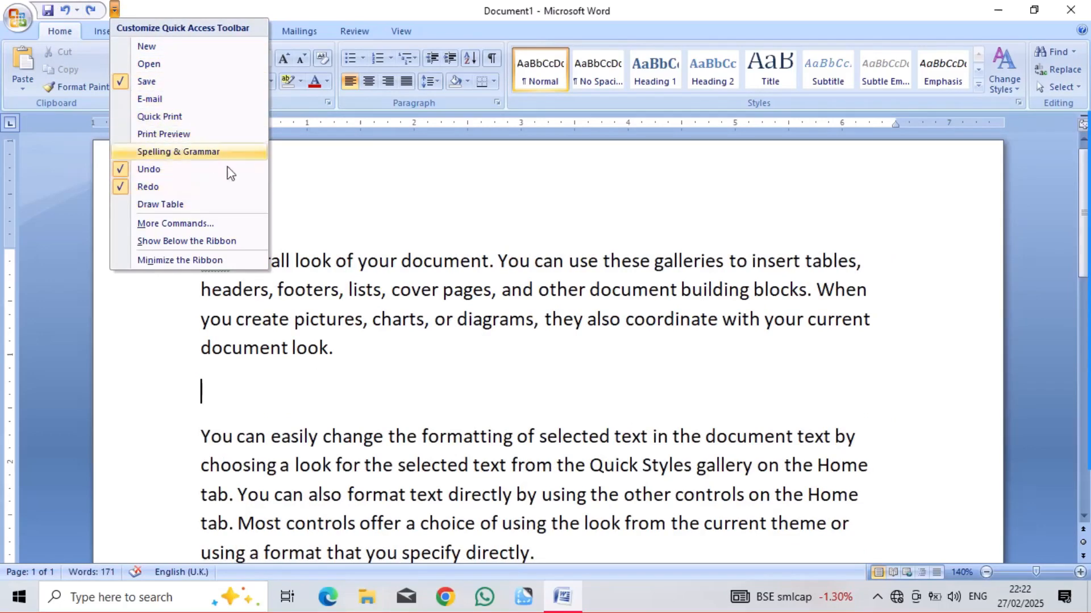
left_click(339, 206)
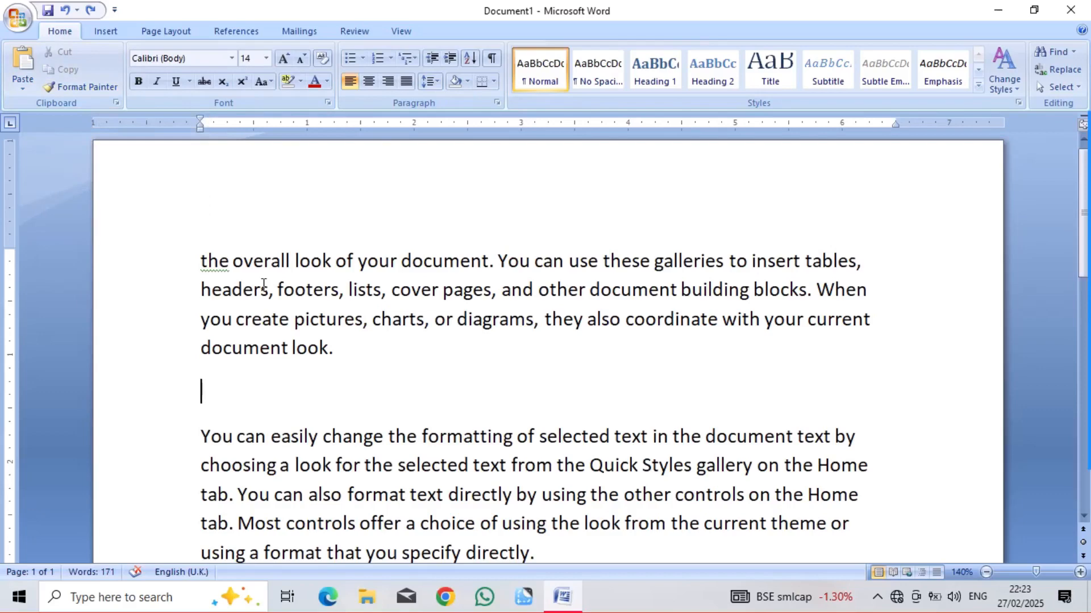
key("ctrl+a")
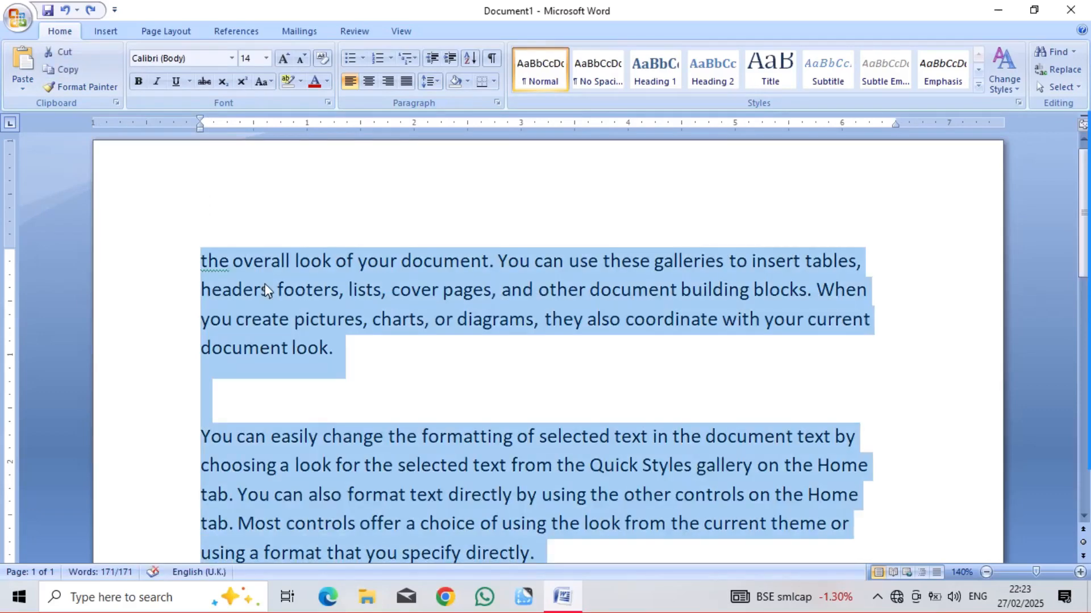
left_click(310, 316)
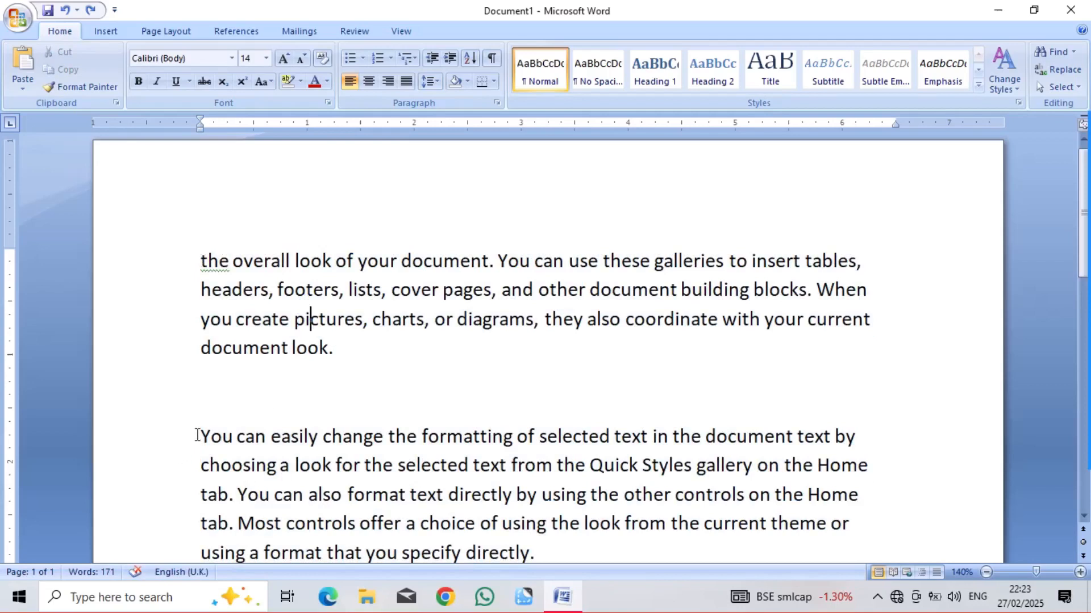
Step: Format the opening paragraph's text, up to its final period, as bold, italic and red
left_click_drag(202, 263, 320, 355)
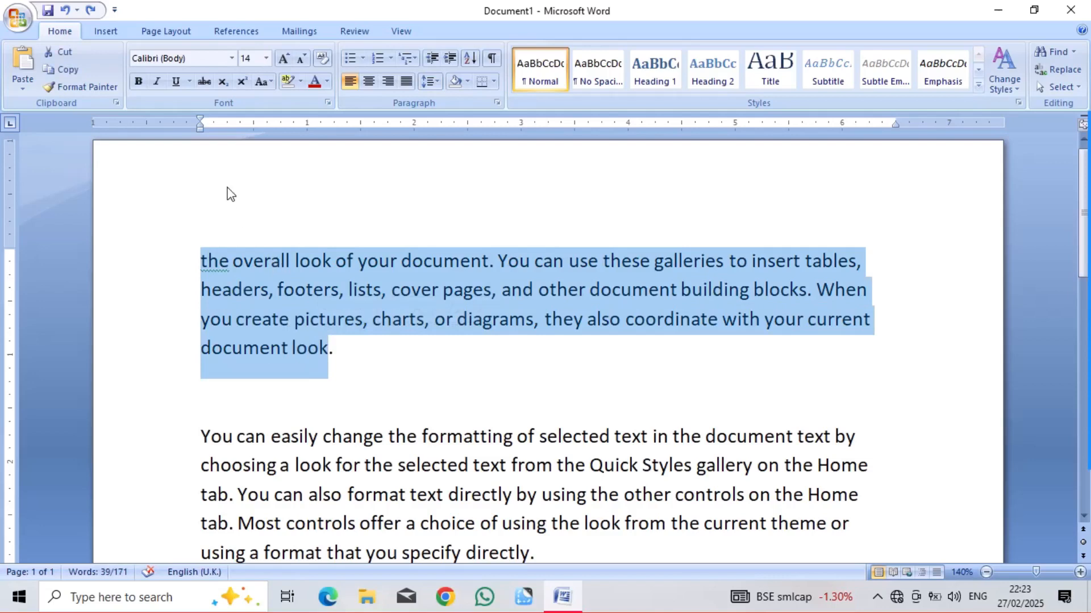
left_click(138, 82)
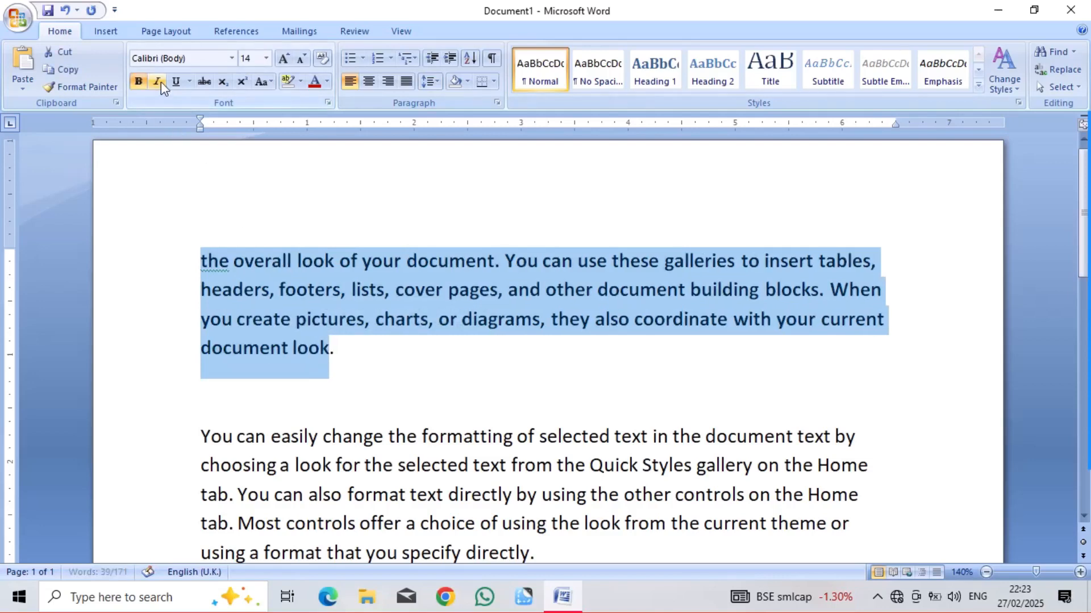
left_click(157, 81)
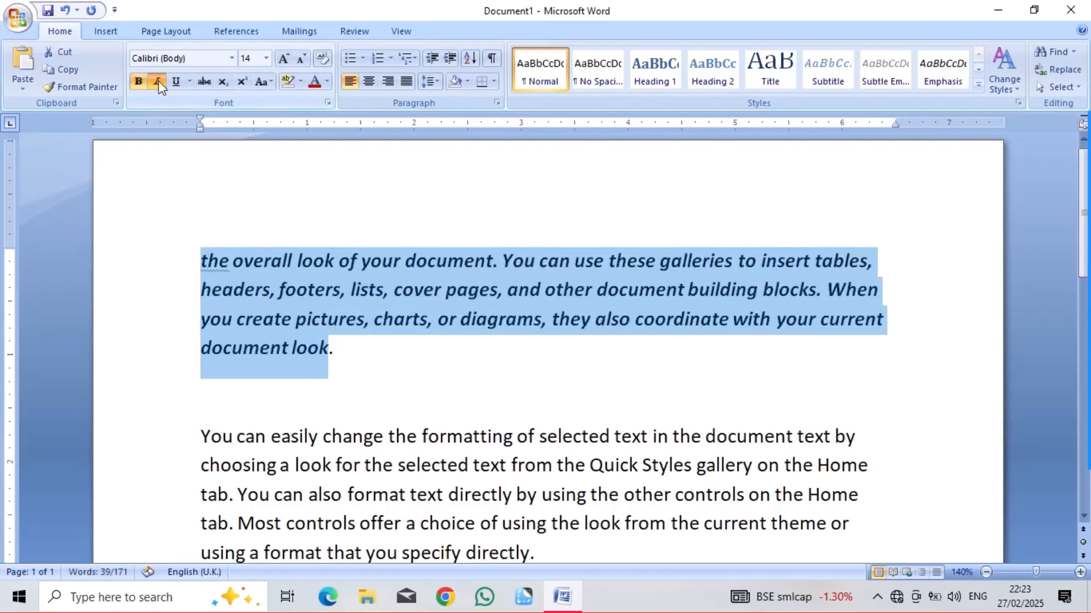
left_click(312, 85)
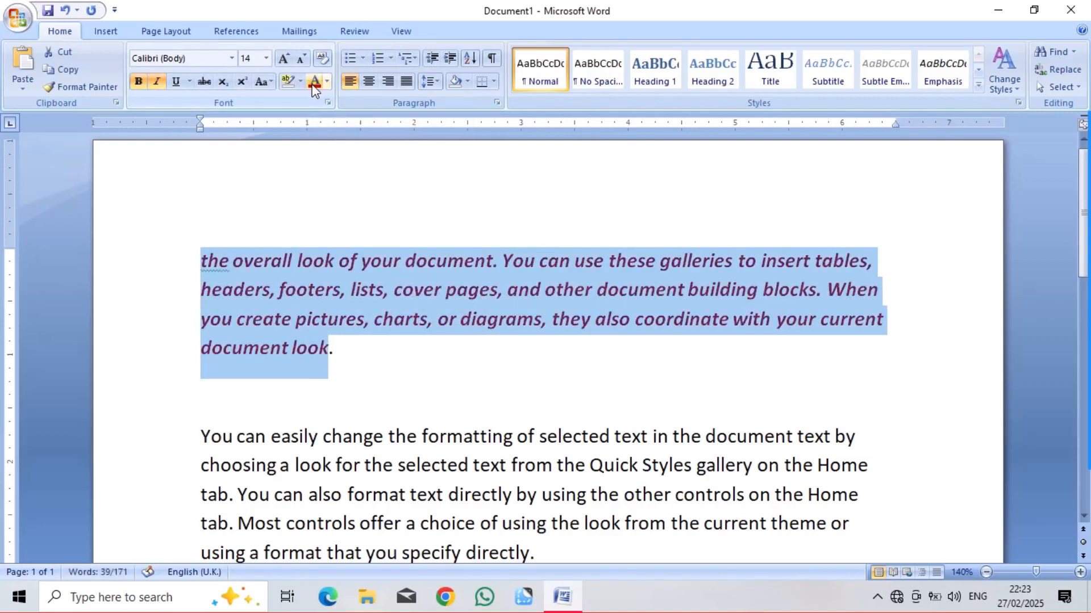
Step: Convert the selected opening paragraph text to UPPERCASE and deselect it
left_click(272, 83)
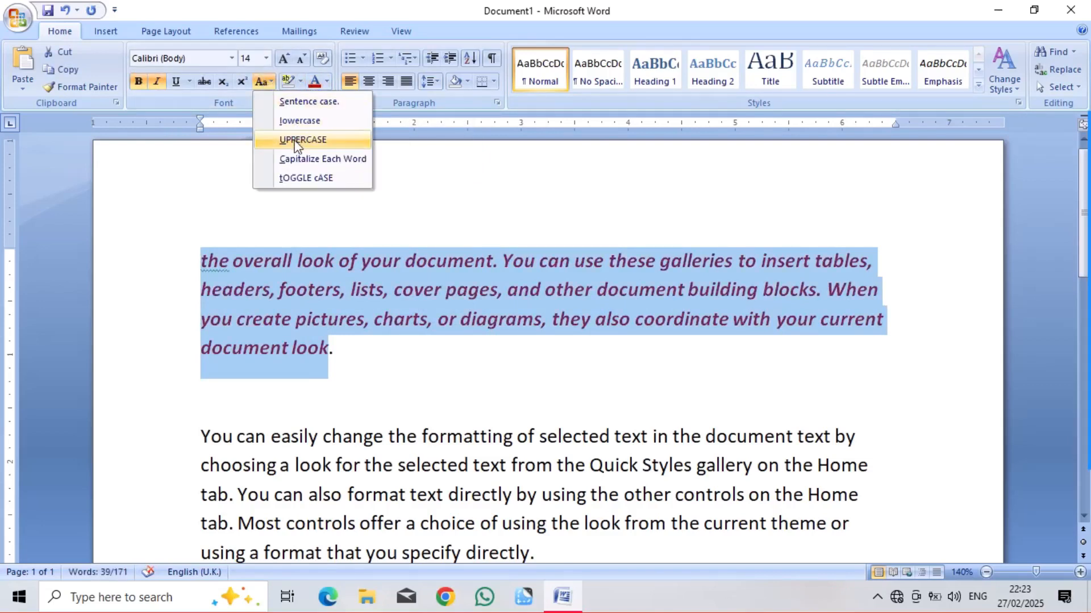
left_click(295, 145)
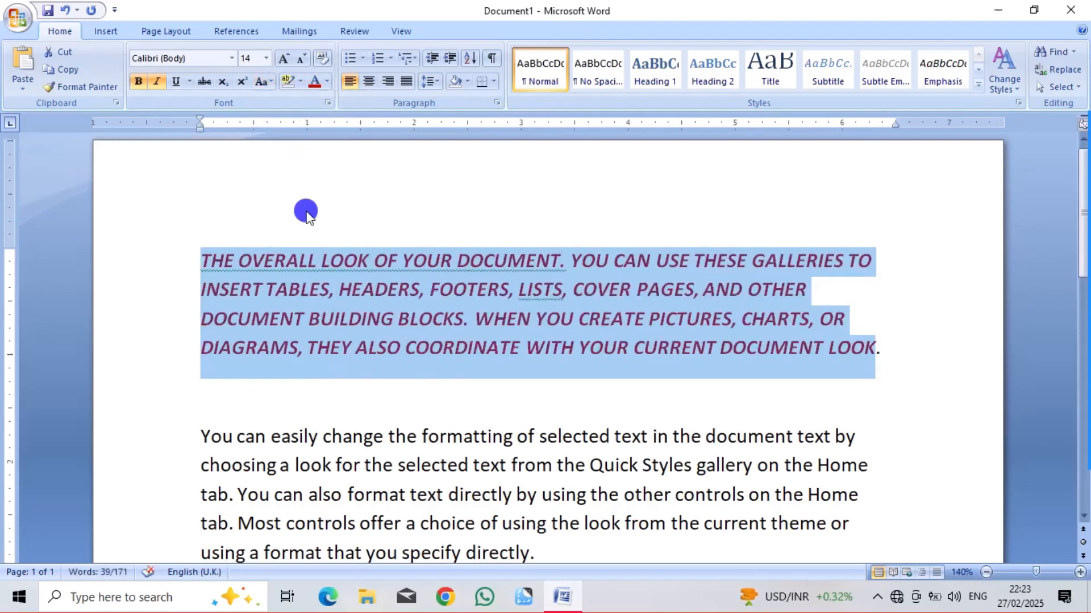
left_click(307, 211)
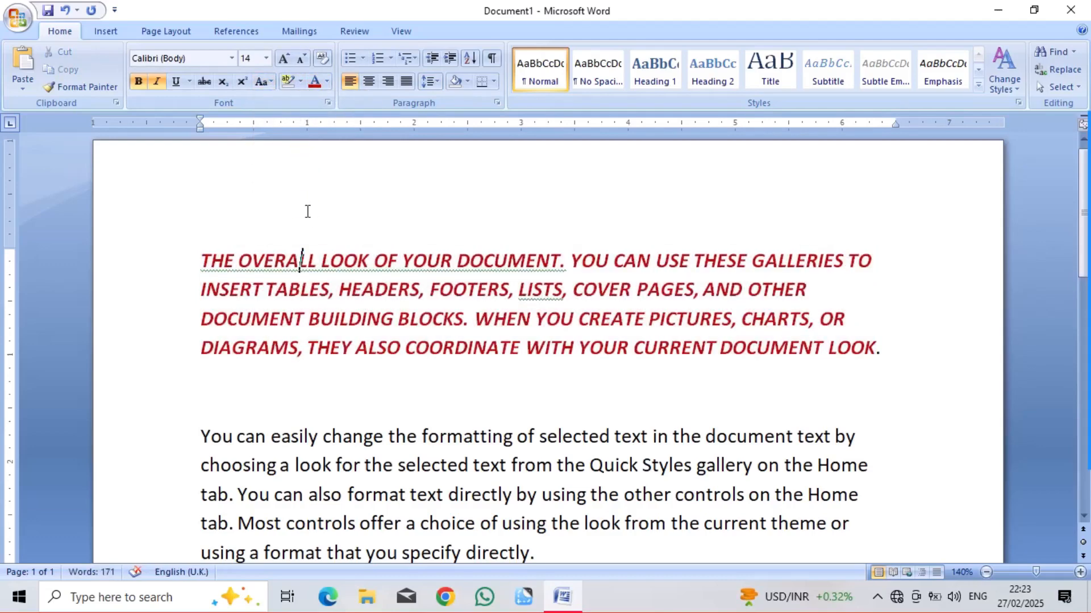
Step: Copy the formatting of the word "THE" onto the "You can easily change" paragraph with Format Painter
double_click(209, 256)
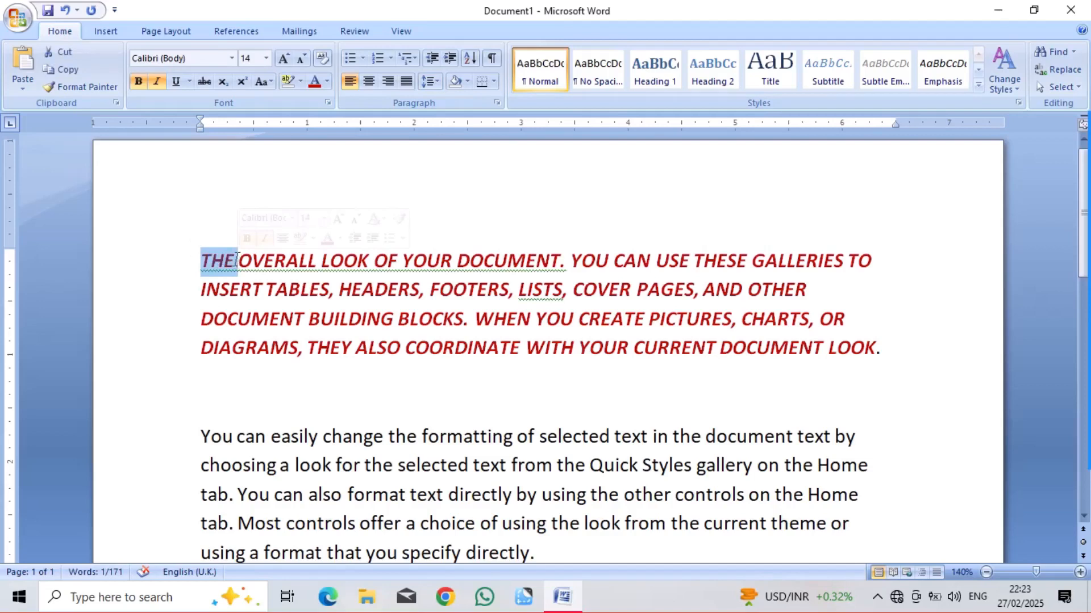
left_click(90, 91)
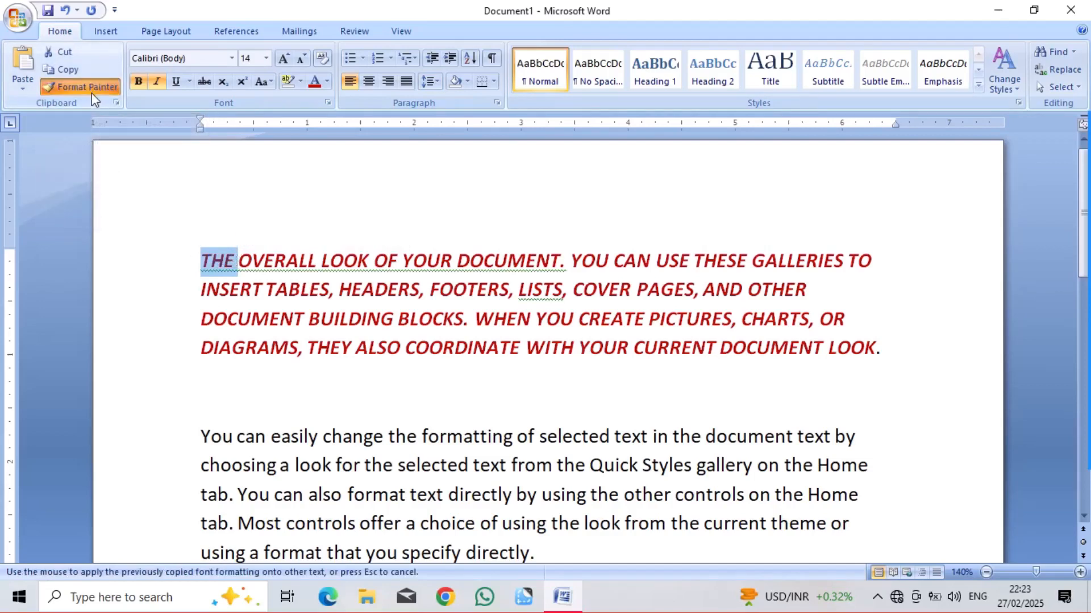
left_click(1084, 516)
left_click(1084, 516)
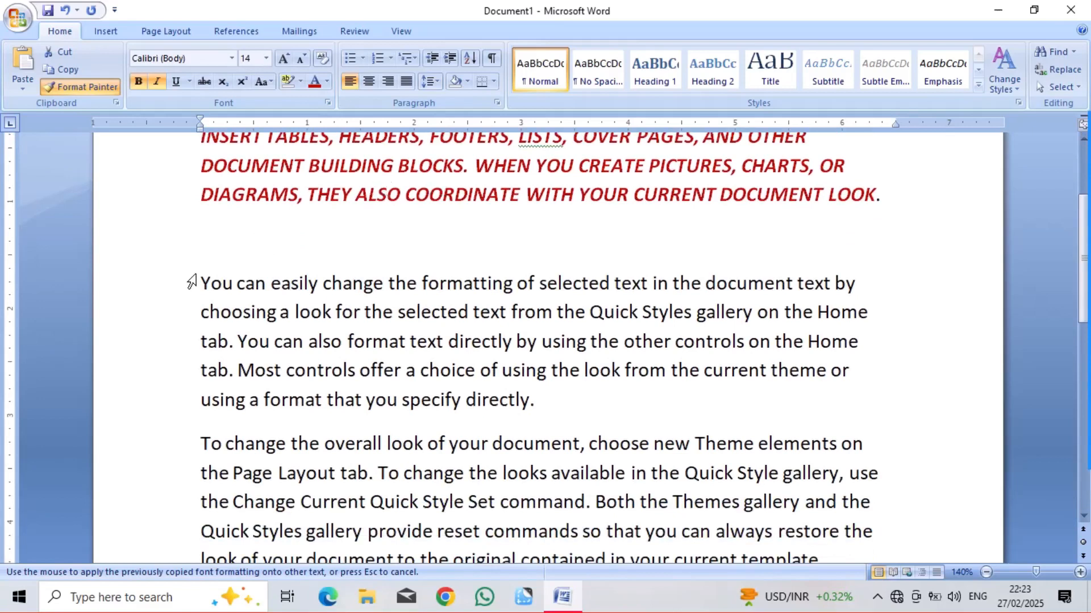
mouse_move(197, 277)
left_mouse_down()
mouse_move(286, 347)
mouse_move(425, 402)
mouse_move(527, 399)
left_mouse_up()
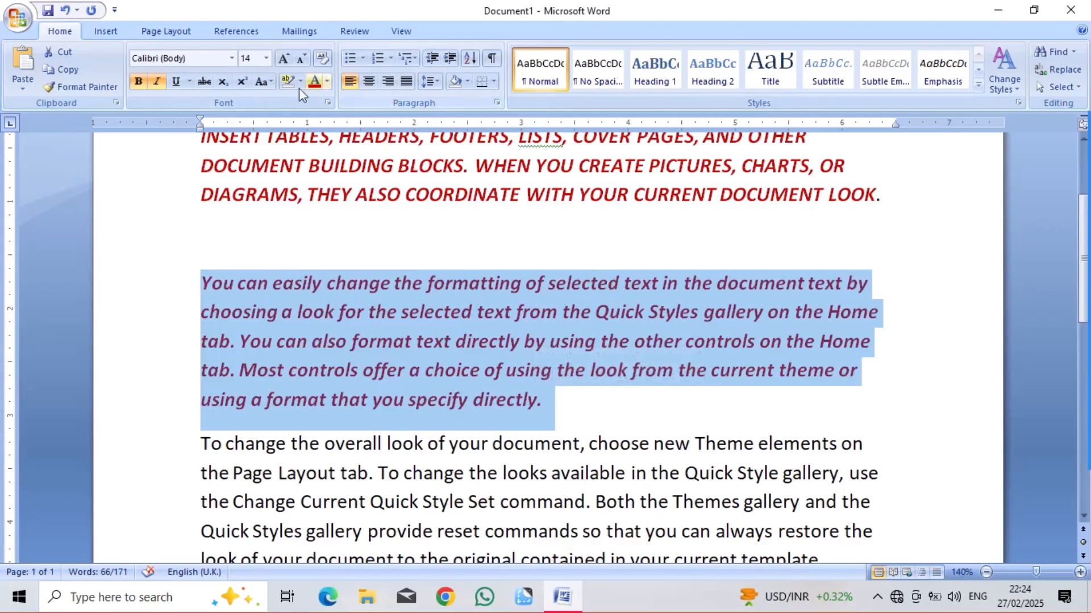
Step: Convert the "You can easily change" paragraph to UPPERCASE and deselect it
left_click(270, 81)
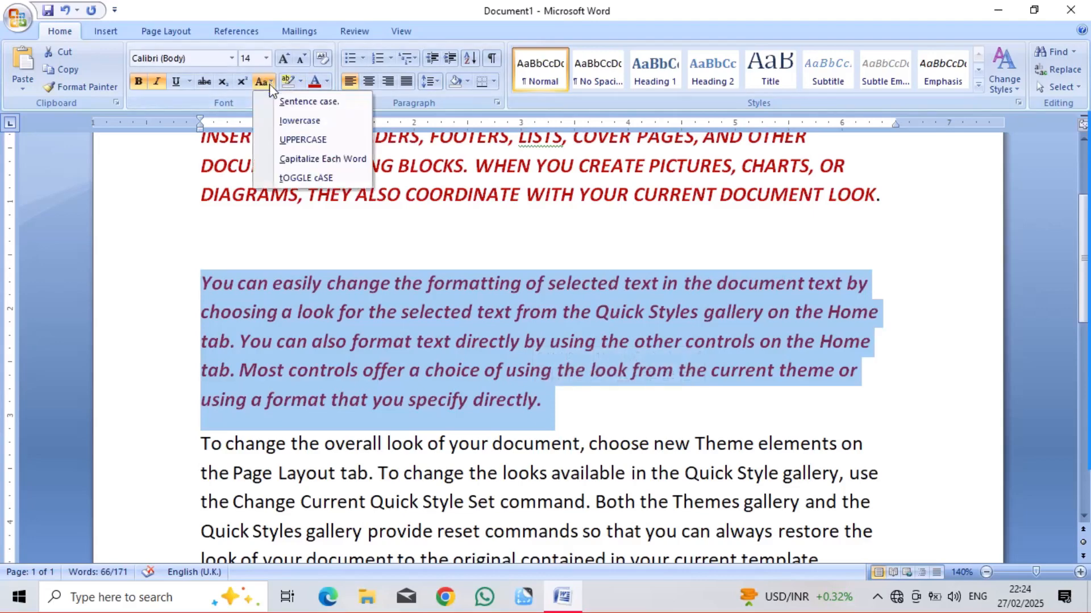
left_click(293, 139)
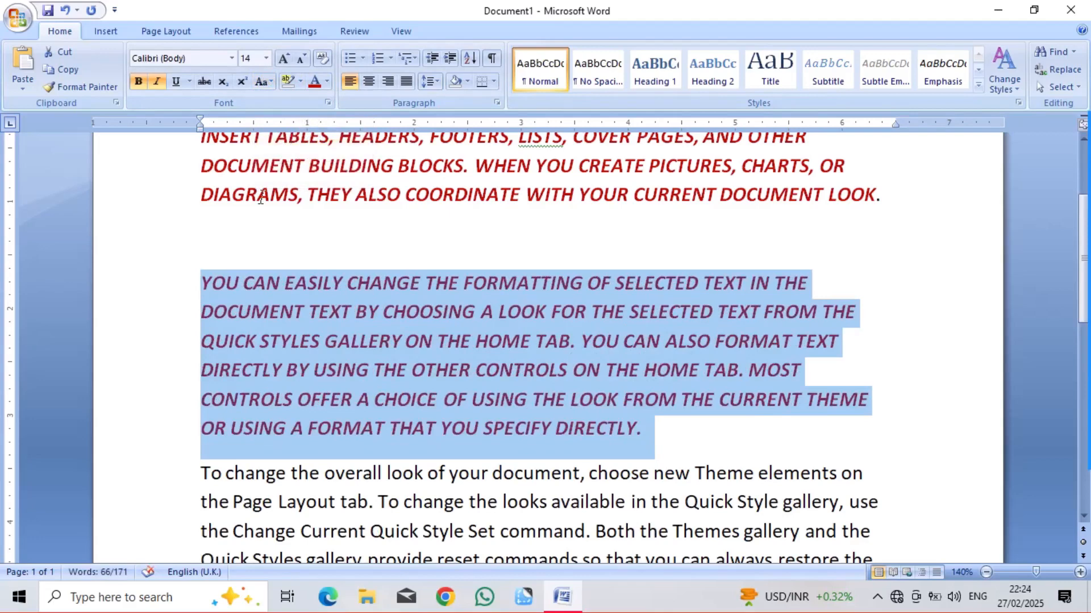
left_click(233, 198)
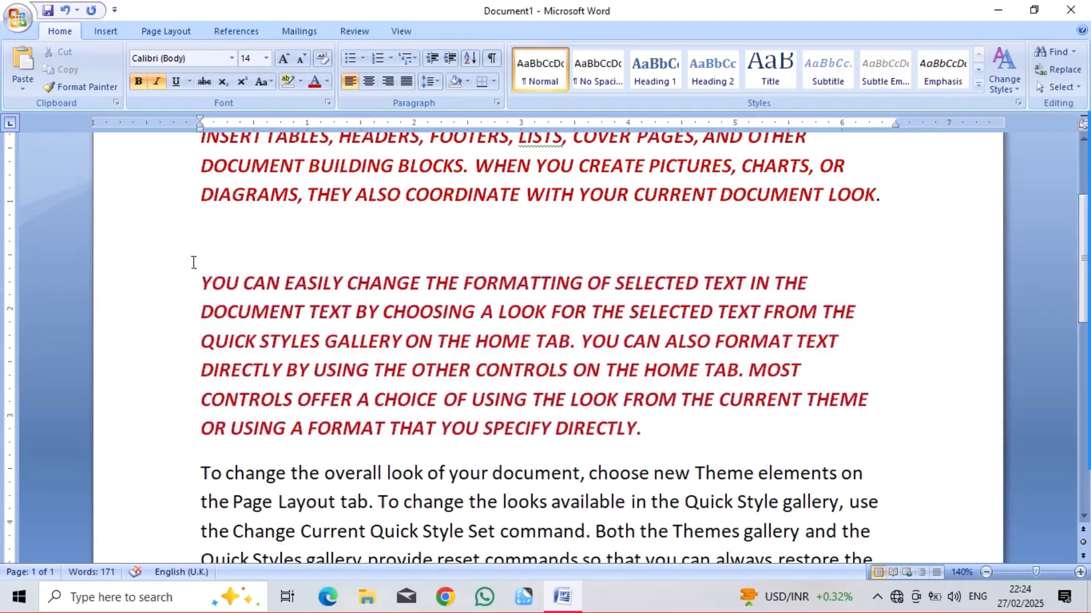
Step: Copy the "You can easily change" paragraph's formatting onto the last paragraph, "To change the overall look", with Format Painter
left_click_drag(193, 280, 675, 437)
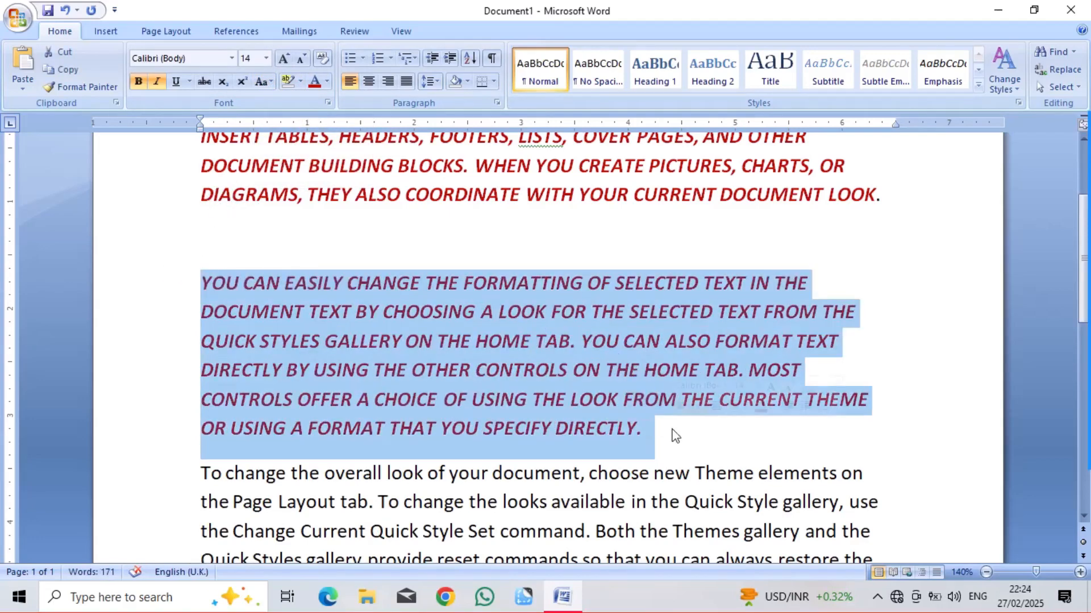
left_click(90, 86)
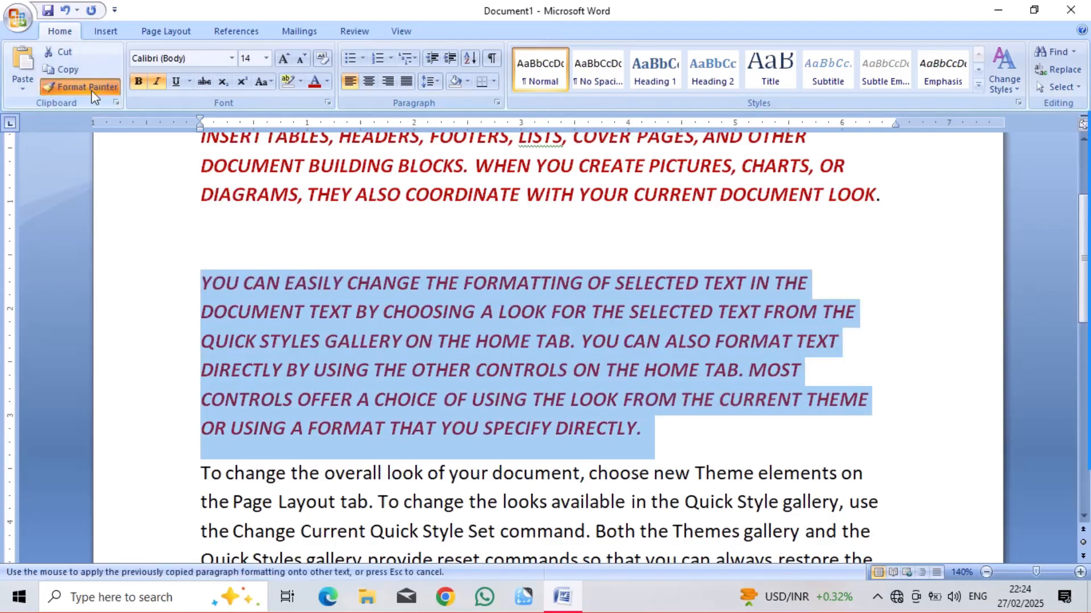
left_click(196, 472)
left_click_drag(196, 473, 592, 562)
left_click(604, 487)
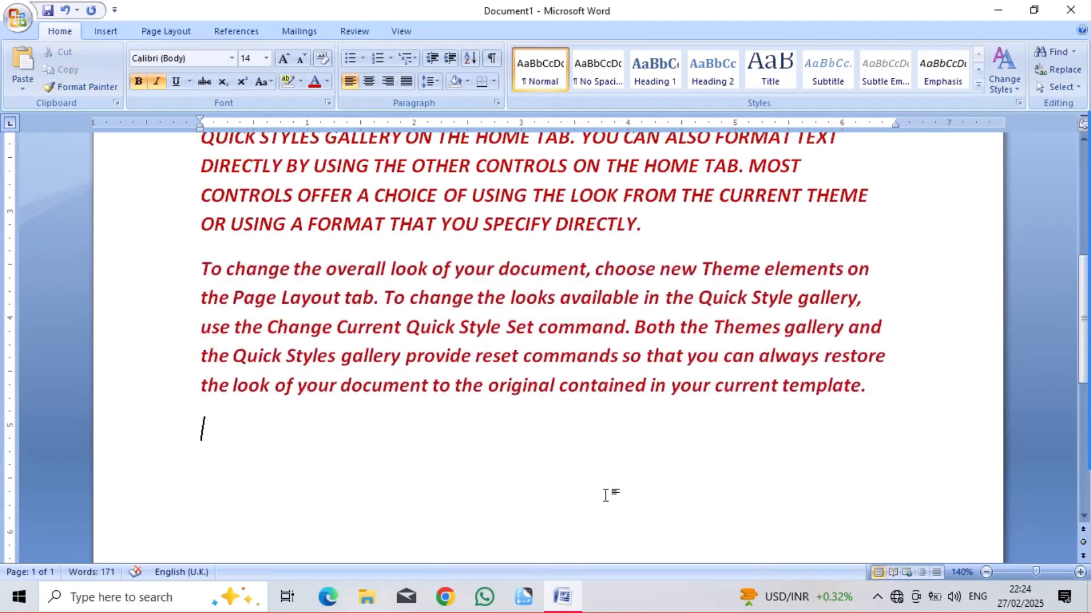
Step: Review the formatting of all three paragraphs from the end of the document back up to its beginning
key("Up")
key("Up")
key("Up")
key("Up")
key("Up")
key("Up")
key("Up")
key("Up")
key("Up")
key("Up")
key("Up")
key("Up")
key("Up")
key("Up")
key("Up")
key("Up")
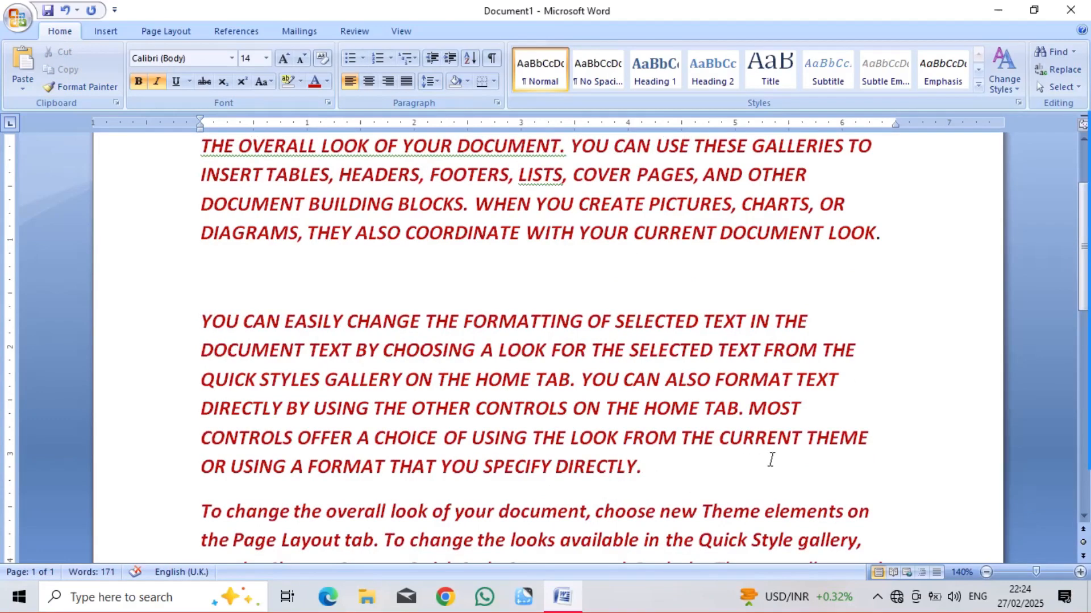
mouse_move(1030, 275)
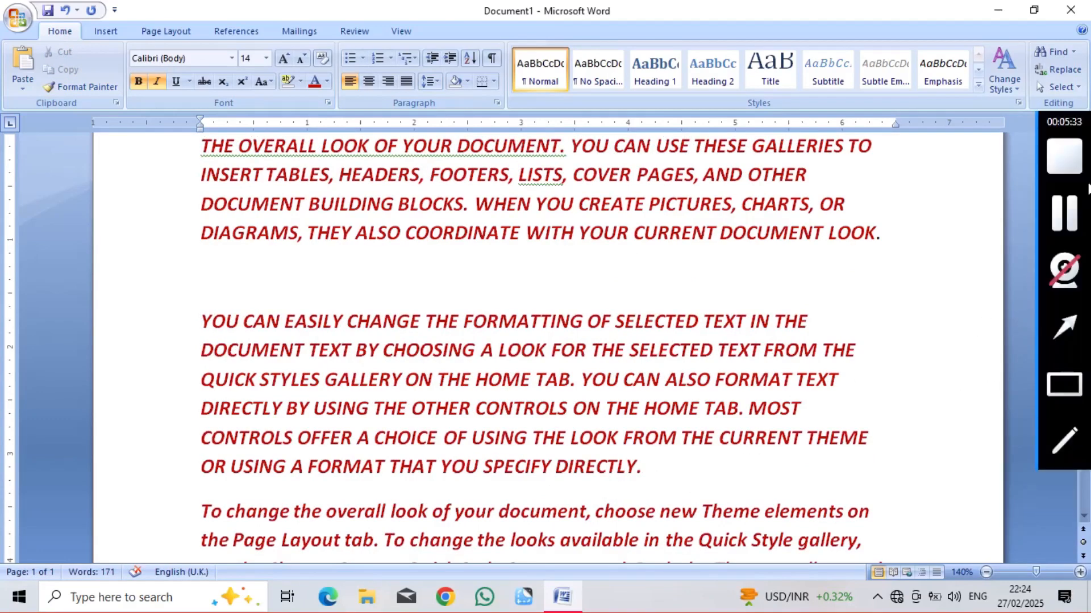
left_click(996, 225)
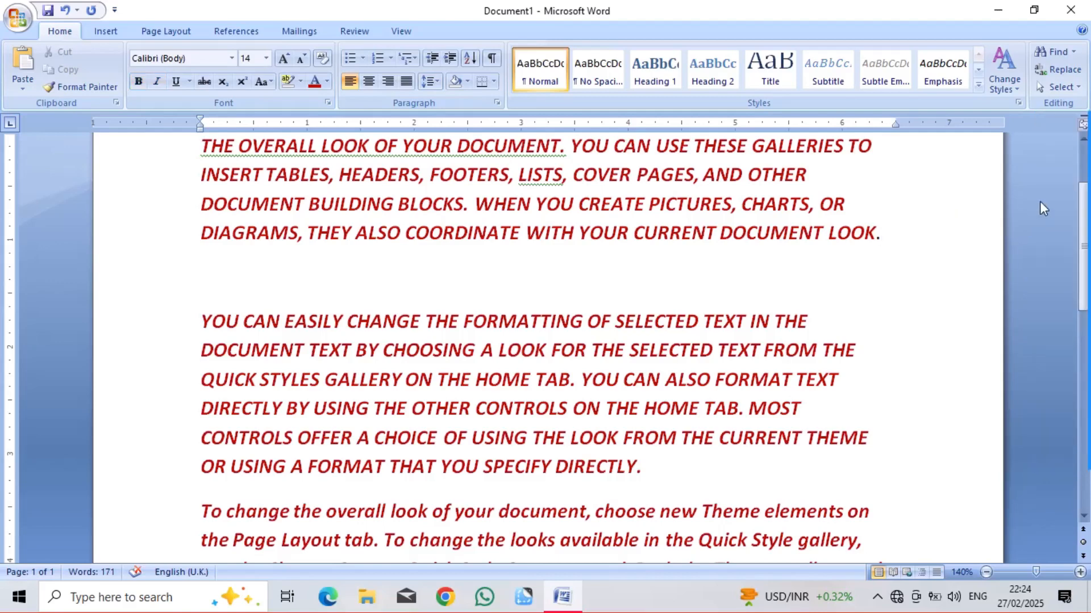
left_click(1081, 146)
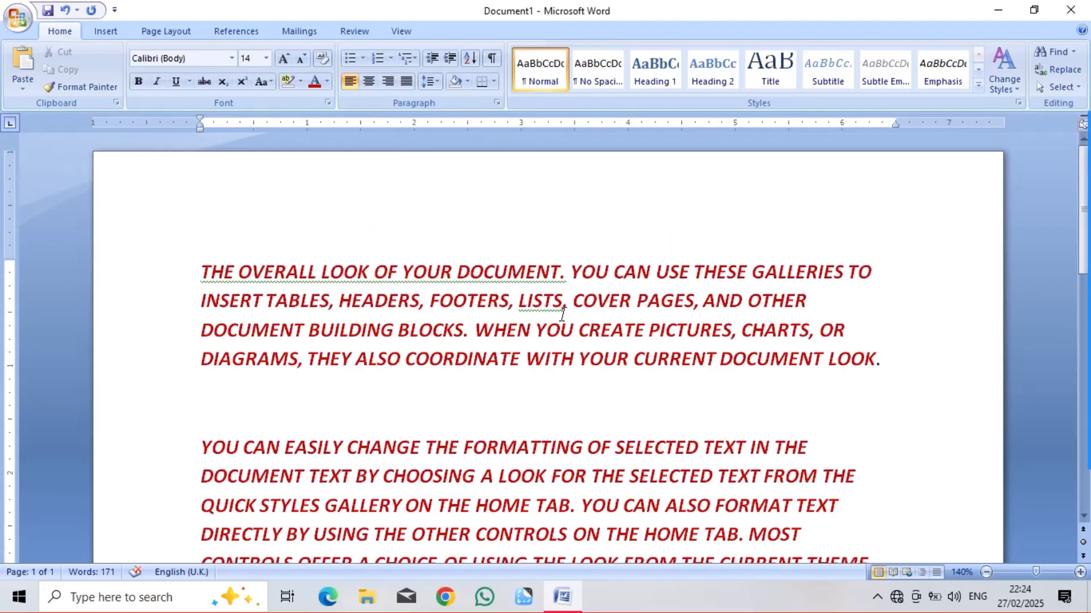
Step: Undo both Format Painter applications and the uppercase change on the second and third paragraphs, and clear the selection
key("ctrl+z")
key("ctrl+z")
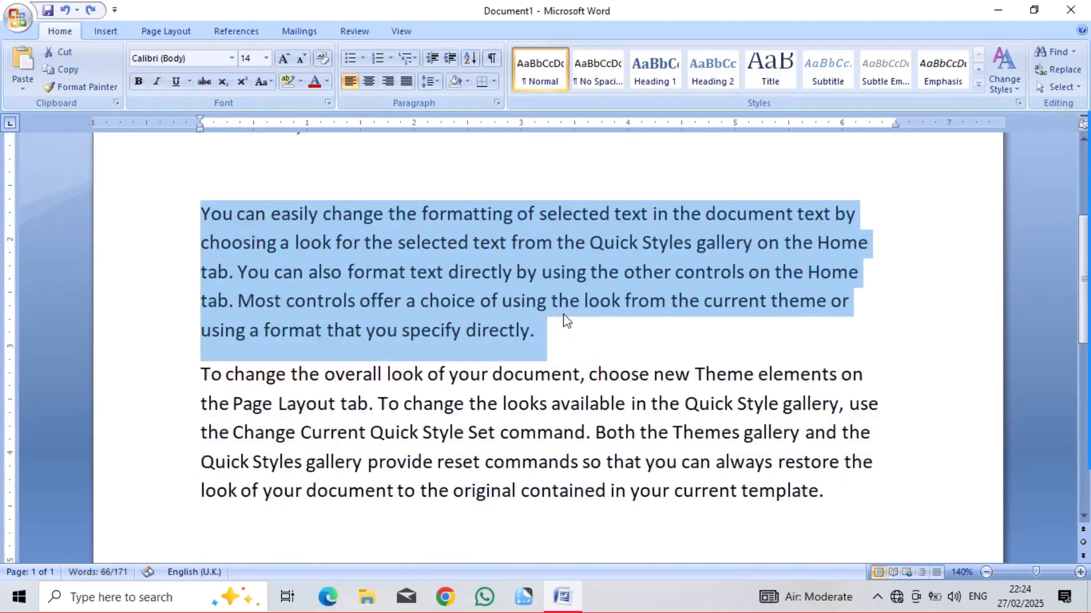
left_click(559, 303)
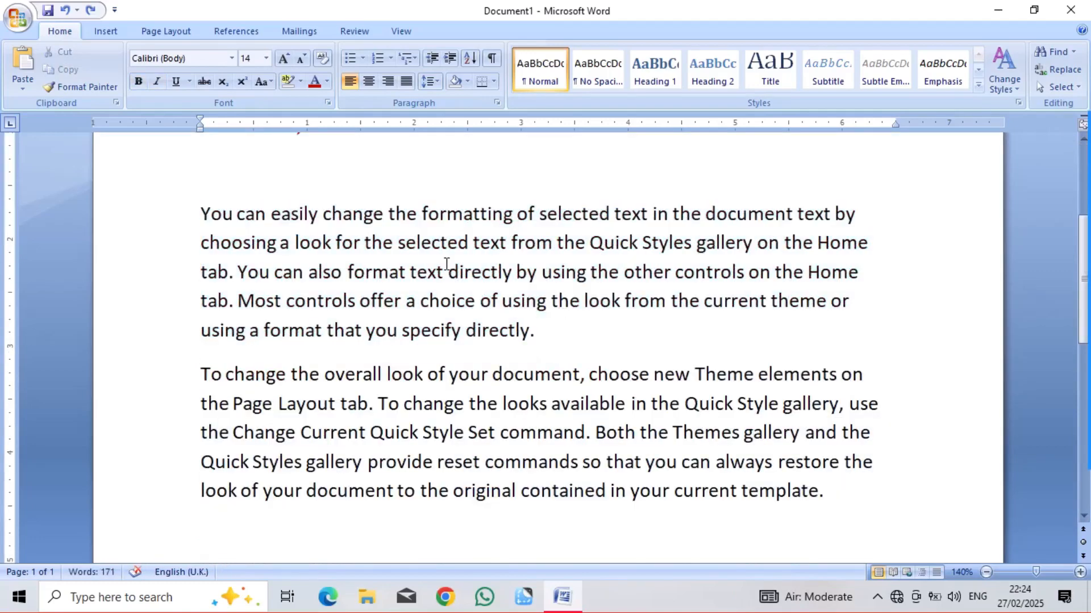
Step: Color the "You can easily change" paragraph blue and apply the Heading 2 style to it
left_click_drag(194, 212, 588, 340)
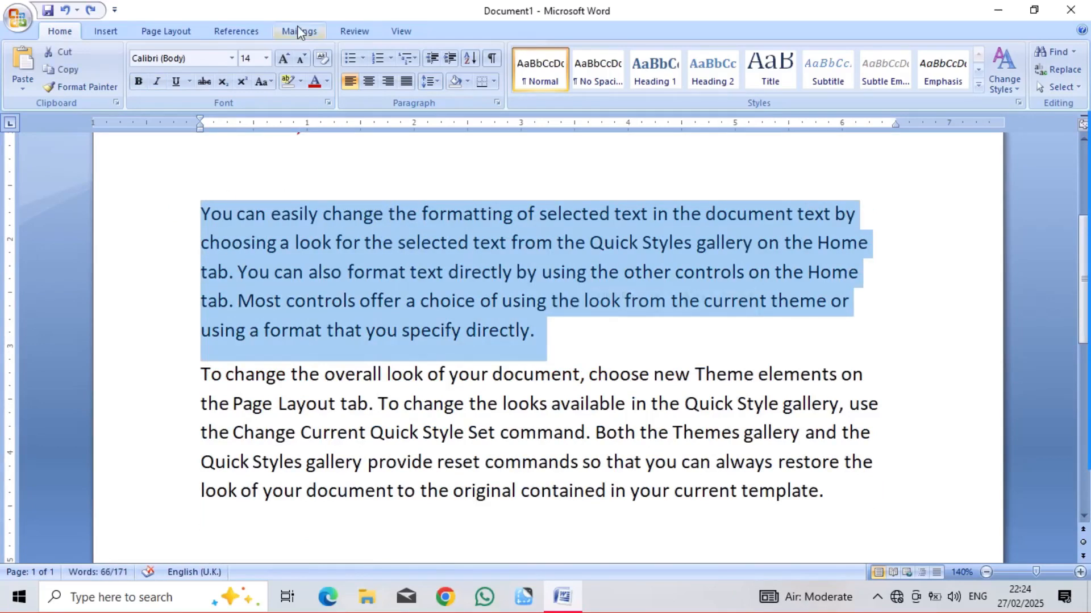
left_click(328, 83)
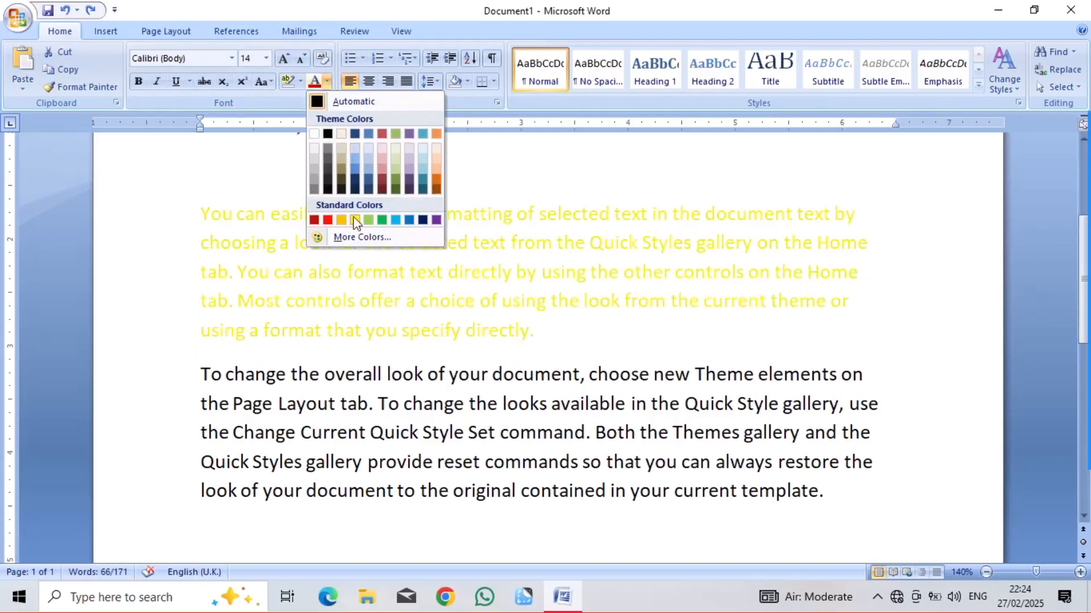
left_click(404, 221)
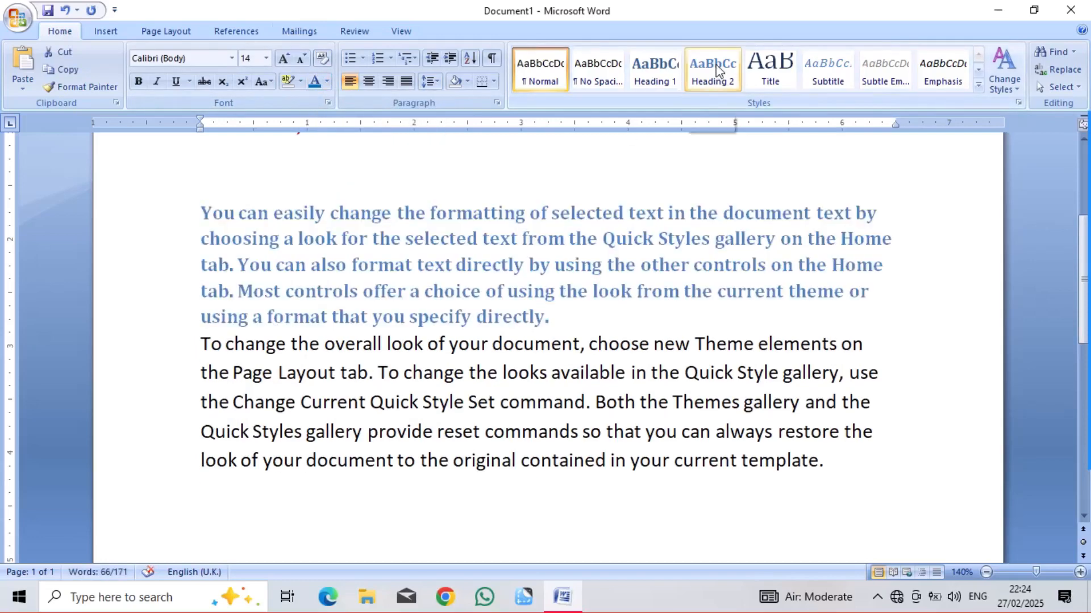
left_click(715, 68)
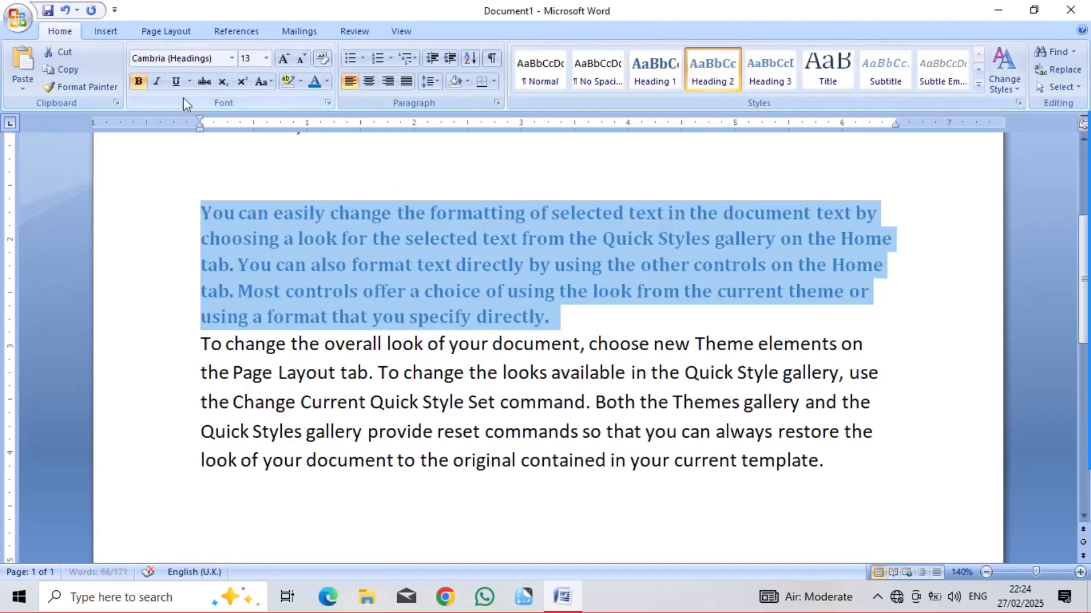
Step: Copy the Heading 2 formatting with Format Painter onto the last paragraph, from "the Page Layout tab" through "template"
left_click(98, 86)
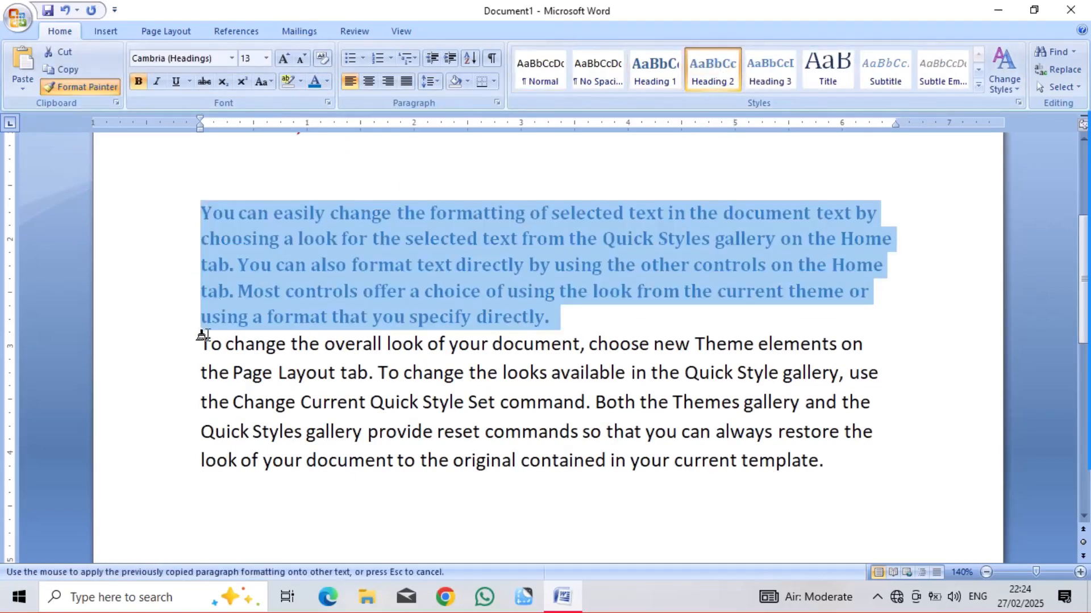
mouse_move(196, 368)
left_mouse_down()
mouse_move(312, 465)
mouse_move(820, 465)
left_mouse_up()
left_click(686, 516)
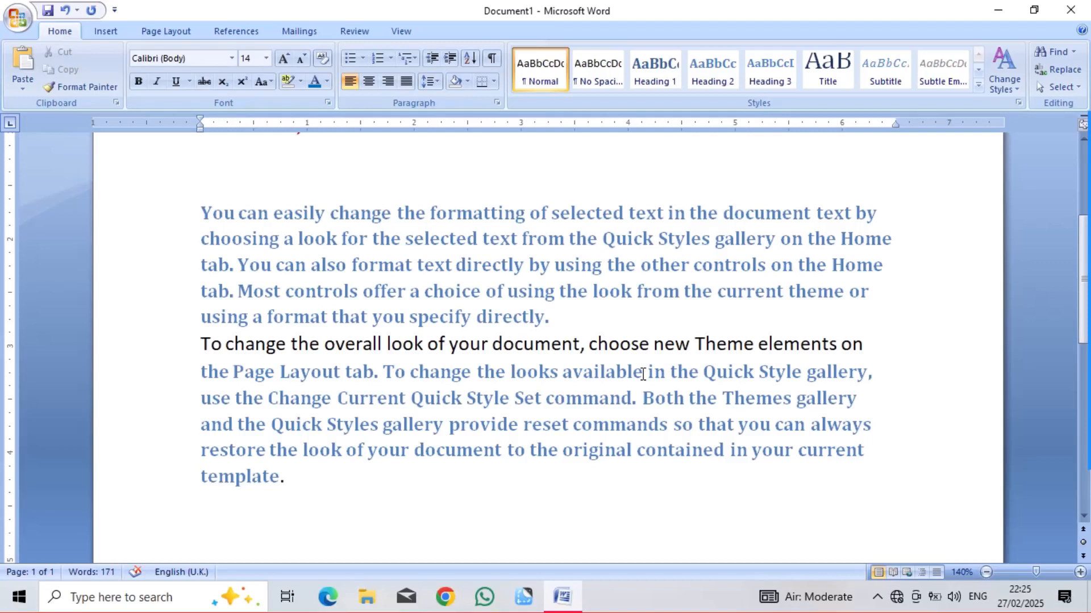
Step: Undo the Format Painter application on the last paragraph and cancel saving the document
key("ctrl+a")
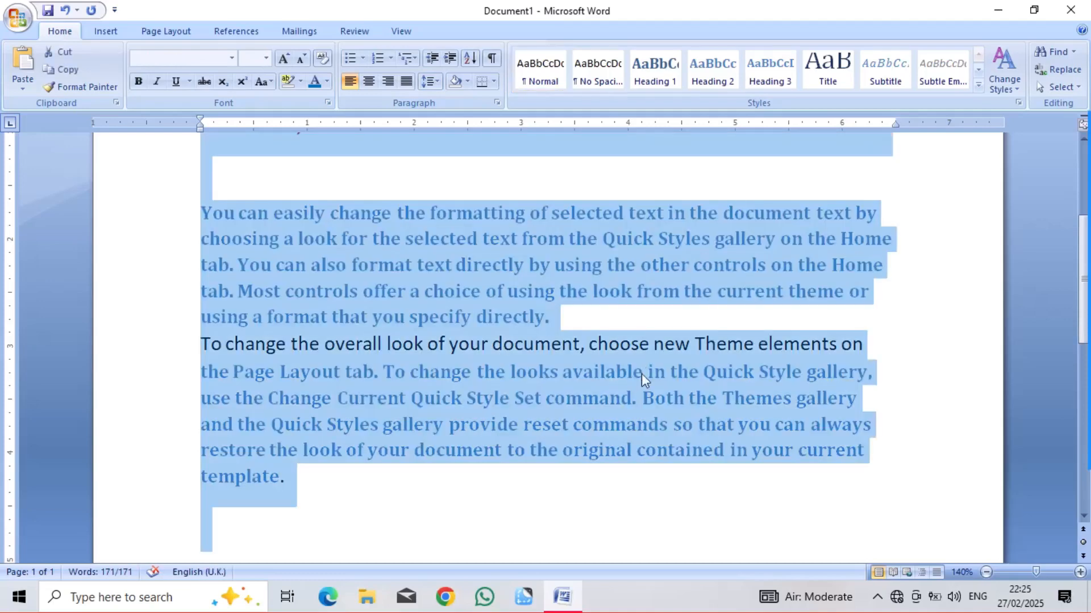
key("ctrl+z")
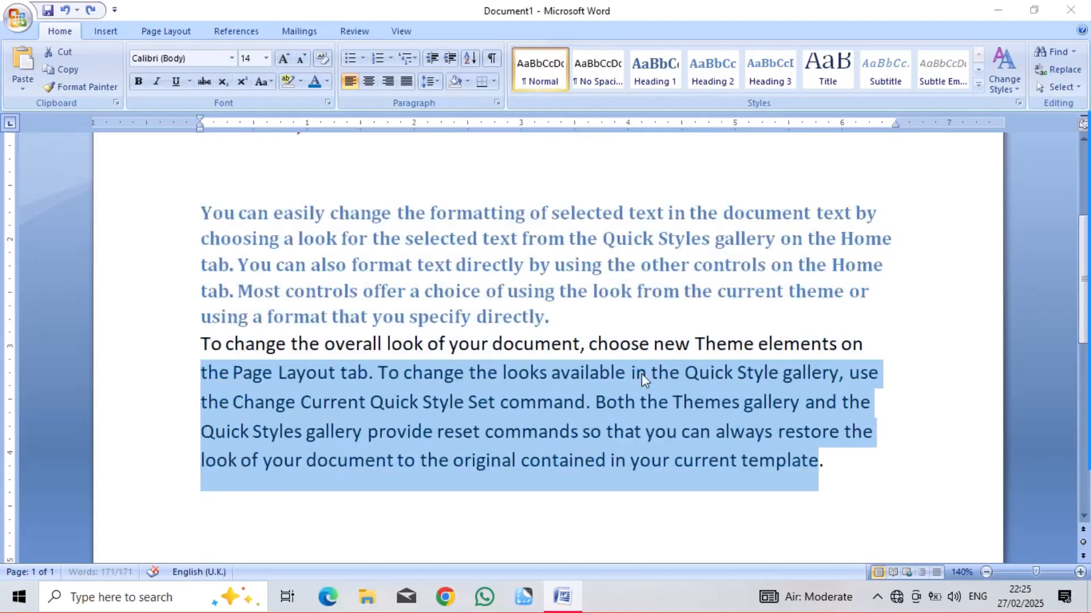
key("ctrl+s")
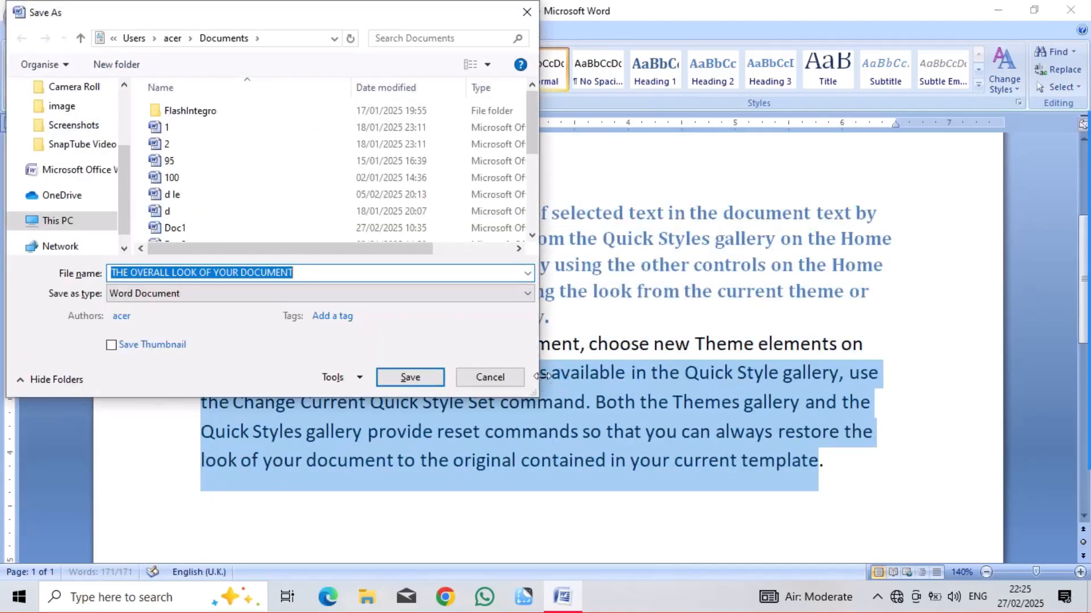
left_click(504, 376)
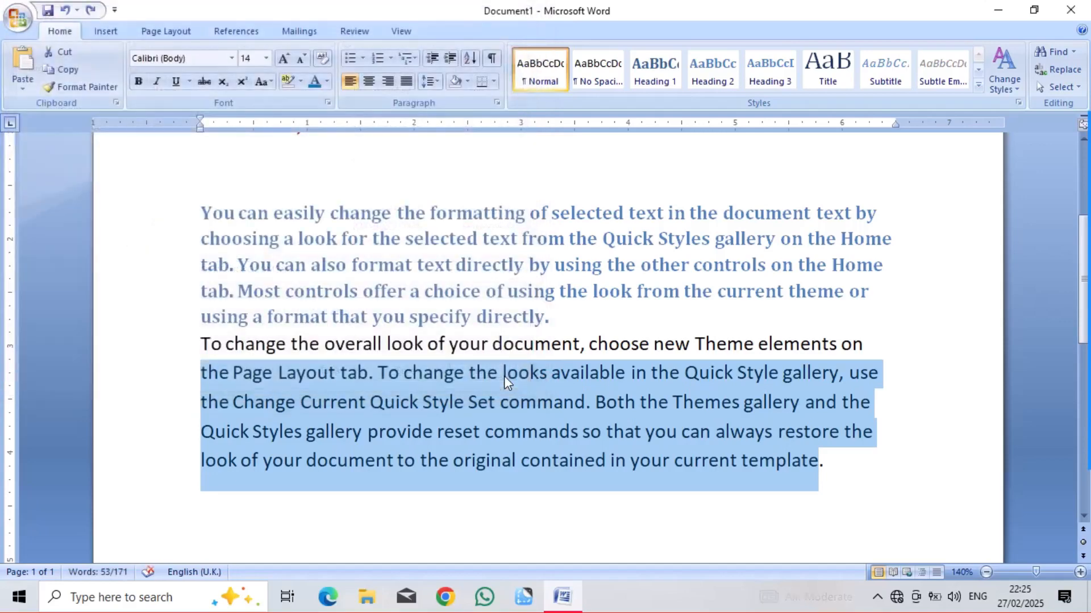
left_click(418, 267)
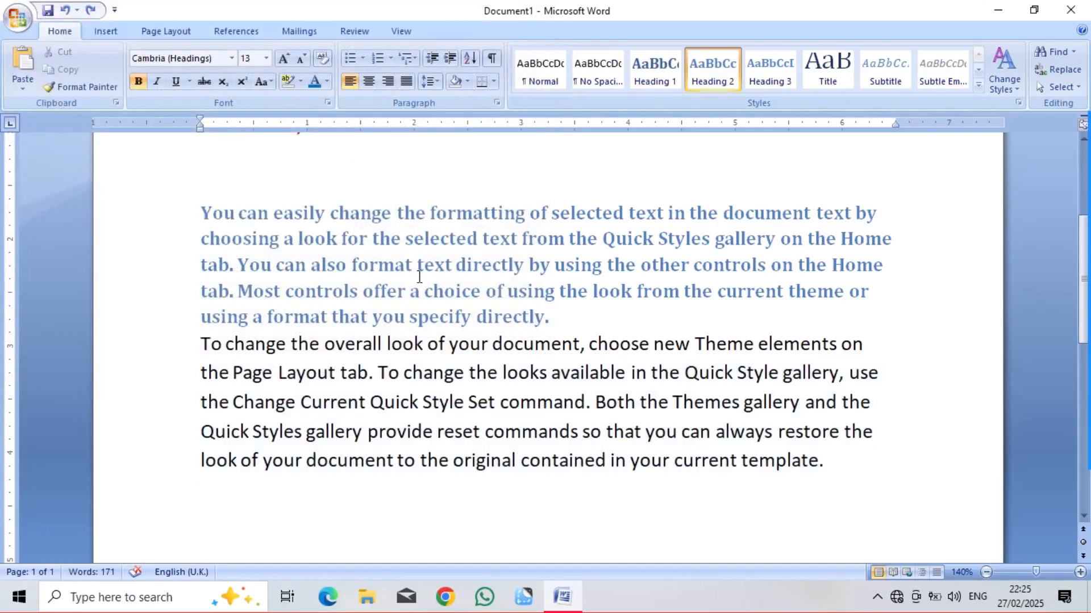
Step: Undo all earlier formatting and edits back to the =RAND() line, and redo the generation of the plain sample paragraphs
key("ctrl+z")
key("ctrl+z")
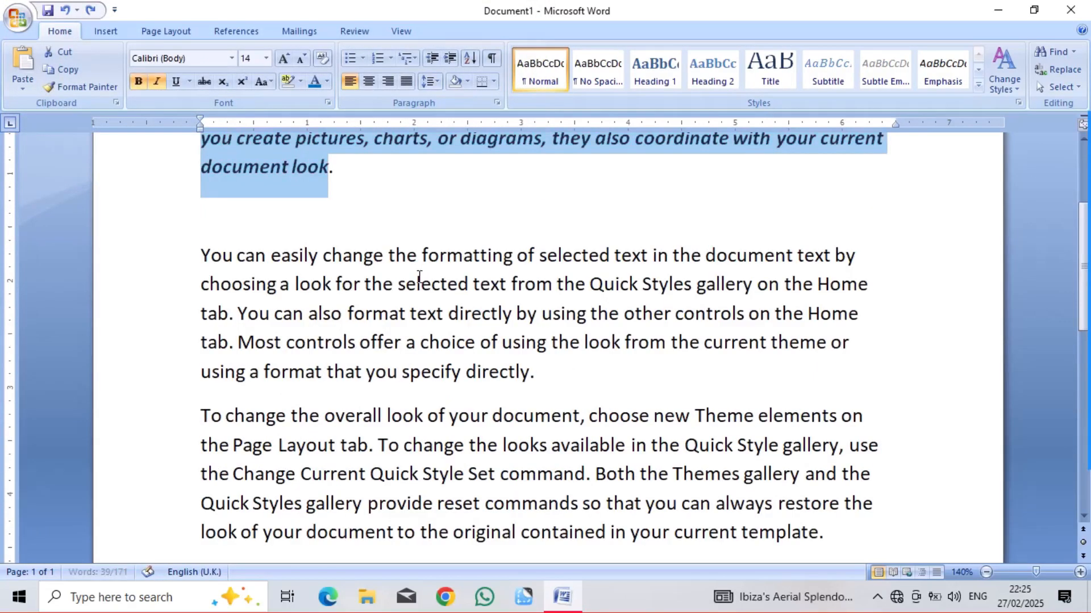
key("ctrl+z")
key("ctrl+z")
key("ctrl+z")
key("ctrl+z")
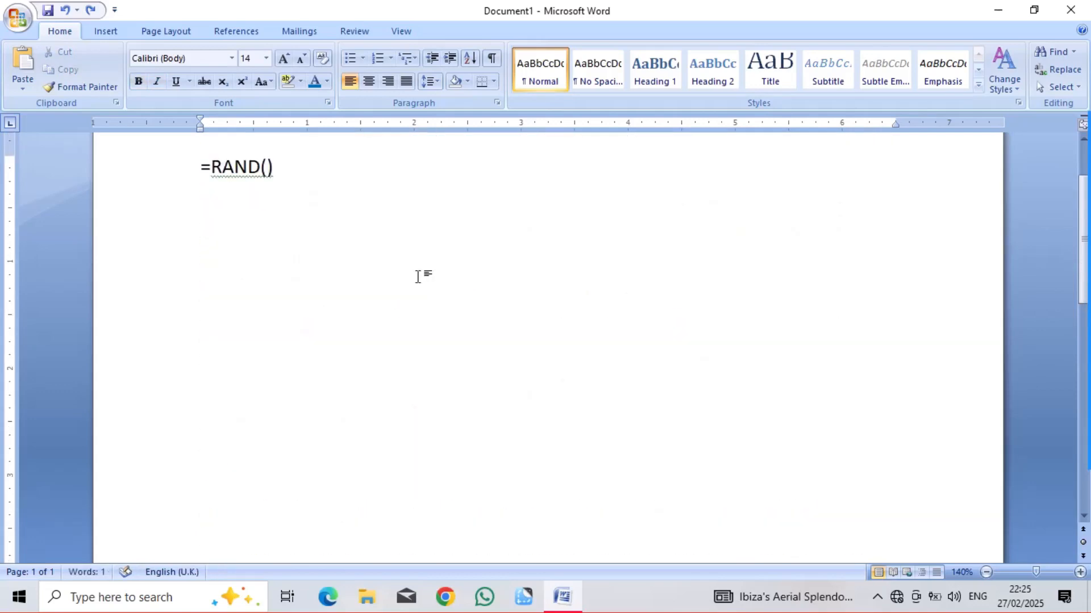
key("ctrl+y")
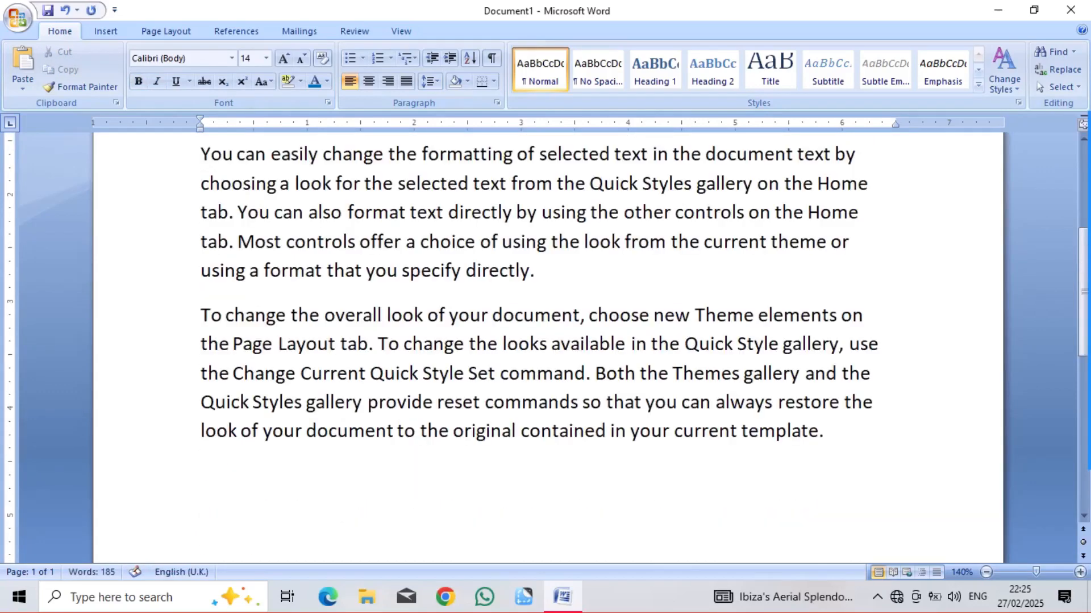
Step: Look over the restored plain text from its end back up to the start of the first paragraph
key("Up")
key("Up")
key("Up")
key("Up")
key("Up")
key("Up")
key("Up")
key("Up")
key("Up")
key("Up")
key("Up")
key("Up")
key("Up")
key("Up")
key("Up")
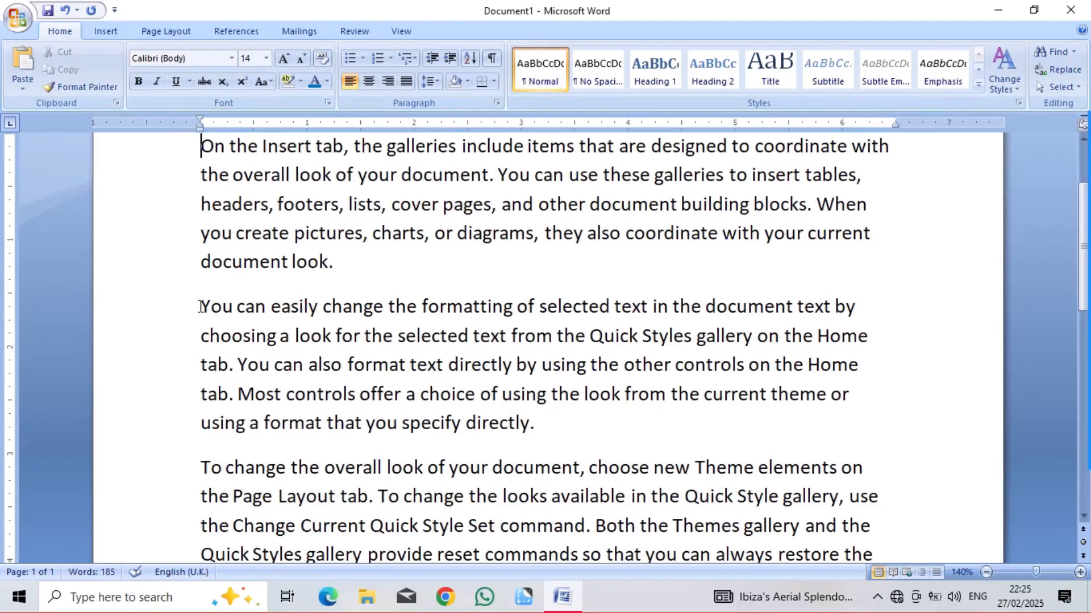
Step: Preview fonts such as Arial Rounded MT Bold on the "You can easily change" paragraph
left_click_drag(201, 306, 516, 436)
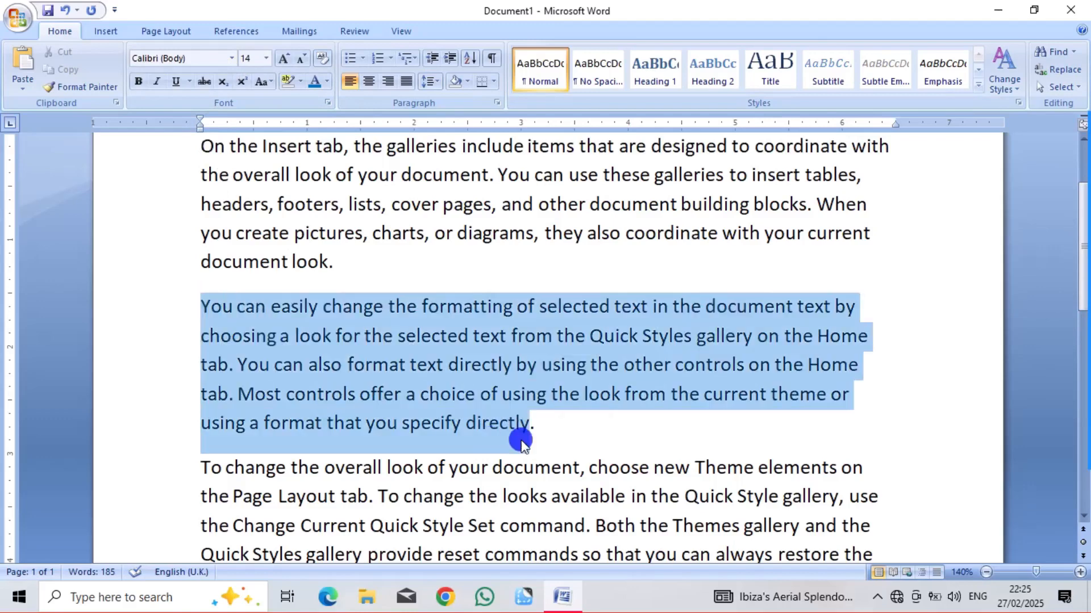
left_click(232, 58)
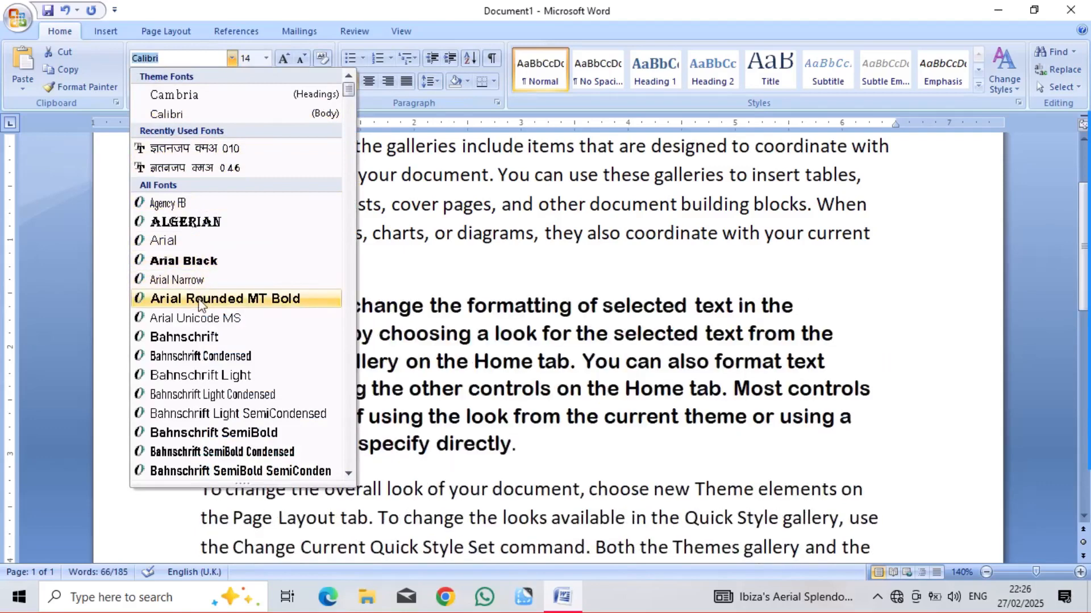
Step: Delete the first paragraph, "On the Insert tab", from the sample text
left_click(985, 572)
left_click(985, 572)
left_click(986, 572)
left_click(985, 572)
left_click(985, 572)
left_click(985, 572)
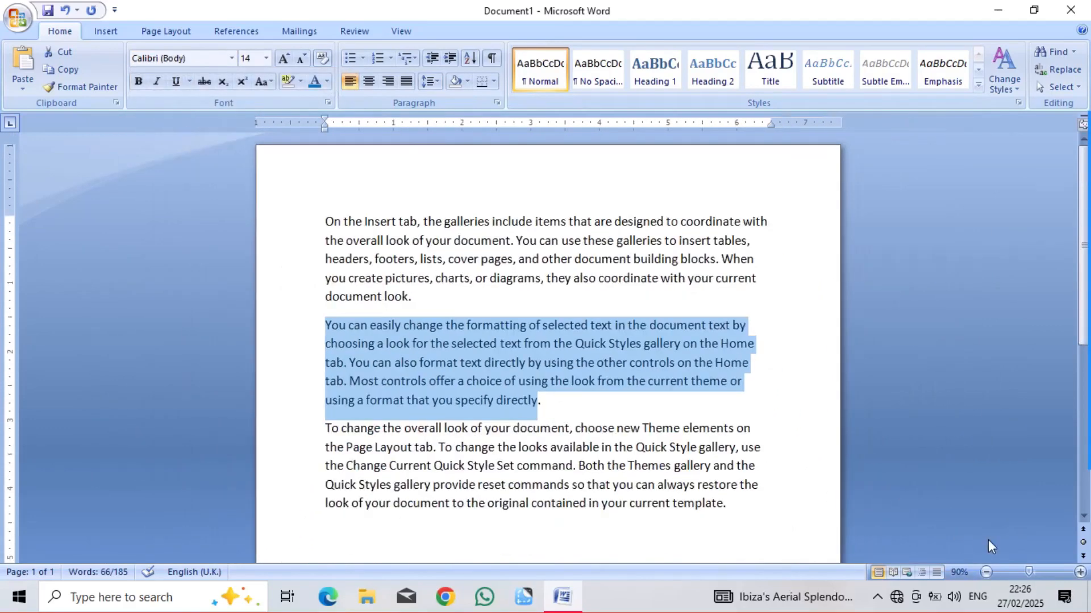
left_click(1080, 572)
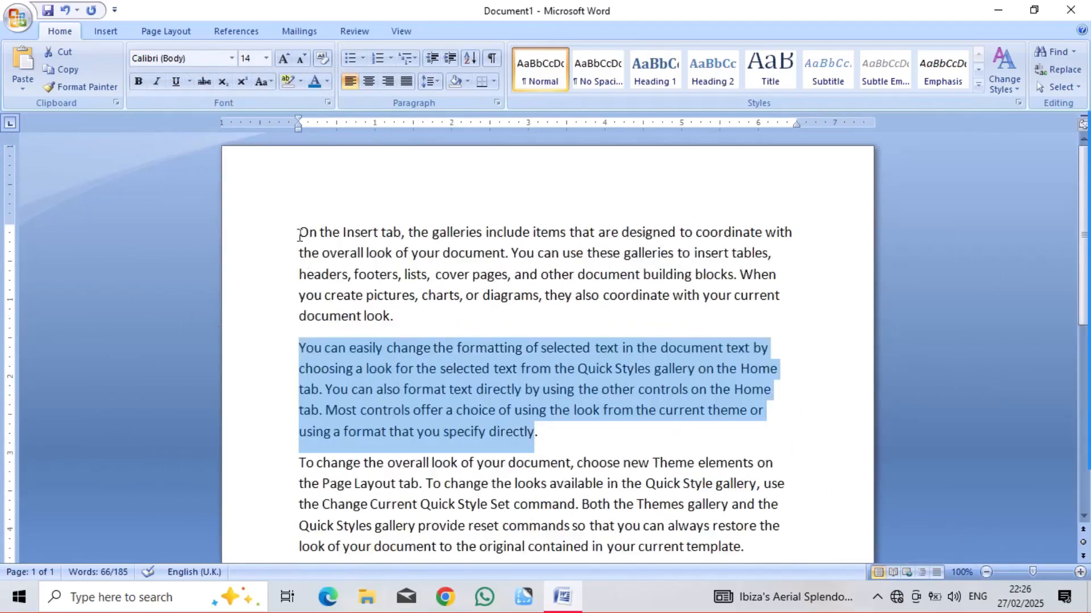
left_click_drag(299, 235, 407, 319)
key("Delete")
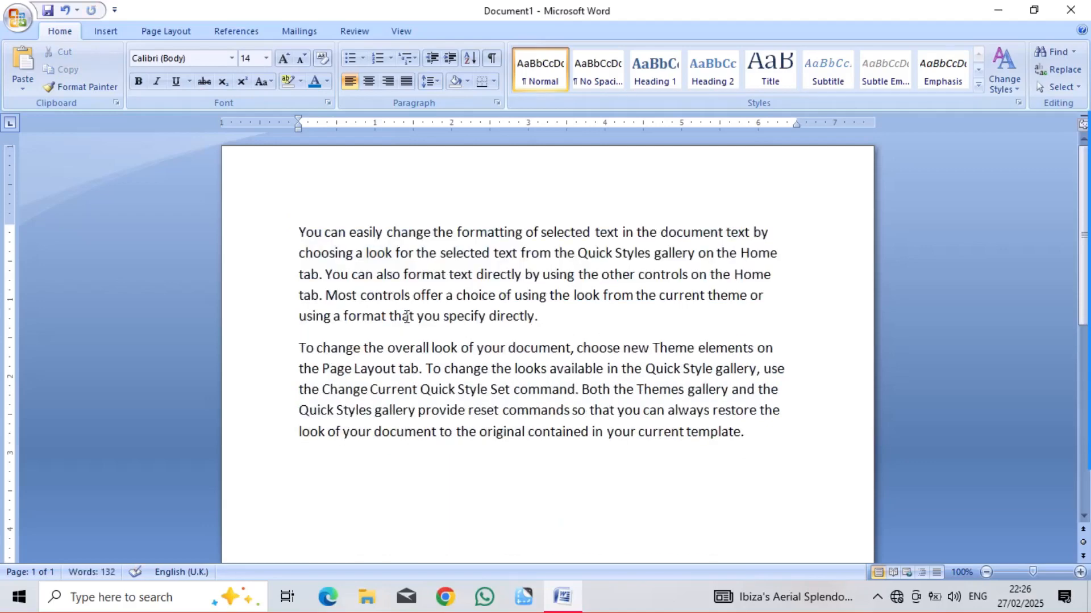
Step: Select both remaining paragraphs and preview fonts such as Arial Rounded MT Bold and Bauhaus 93 on them without applying any
left_click_drag(330, 253, 379, 507)
left_click(378, 507)
left_click_drag(295, 233, 622, 472)
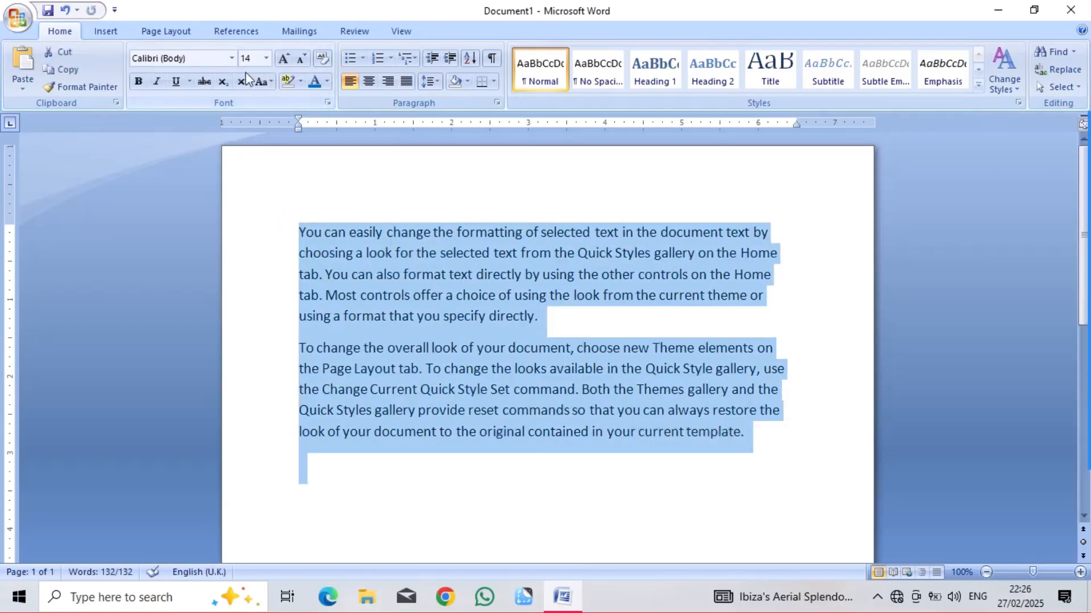
left_click(231, 58)
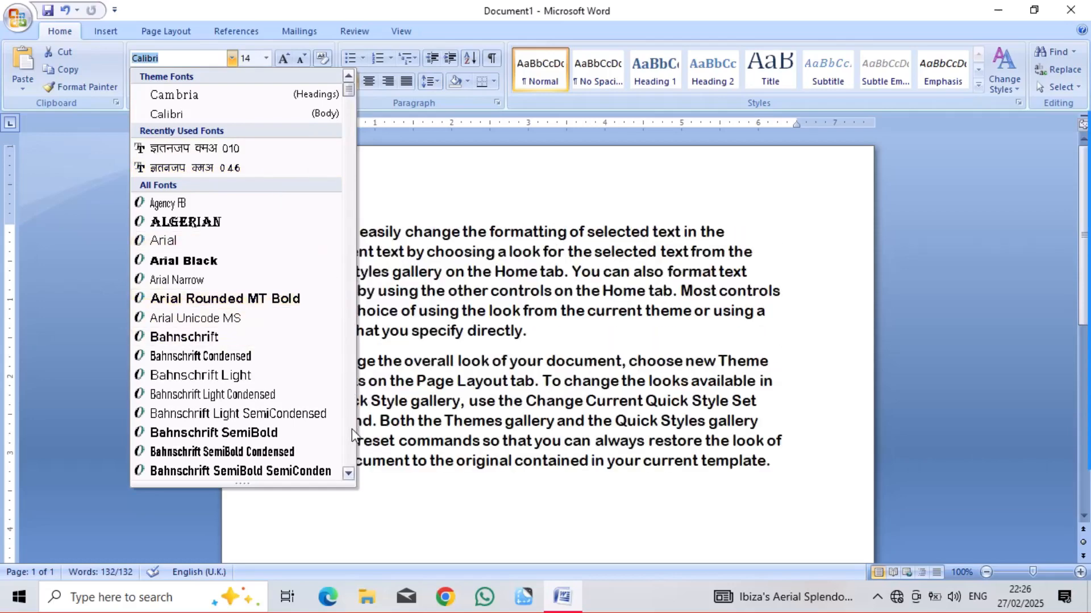
left_click(348, 472)
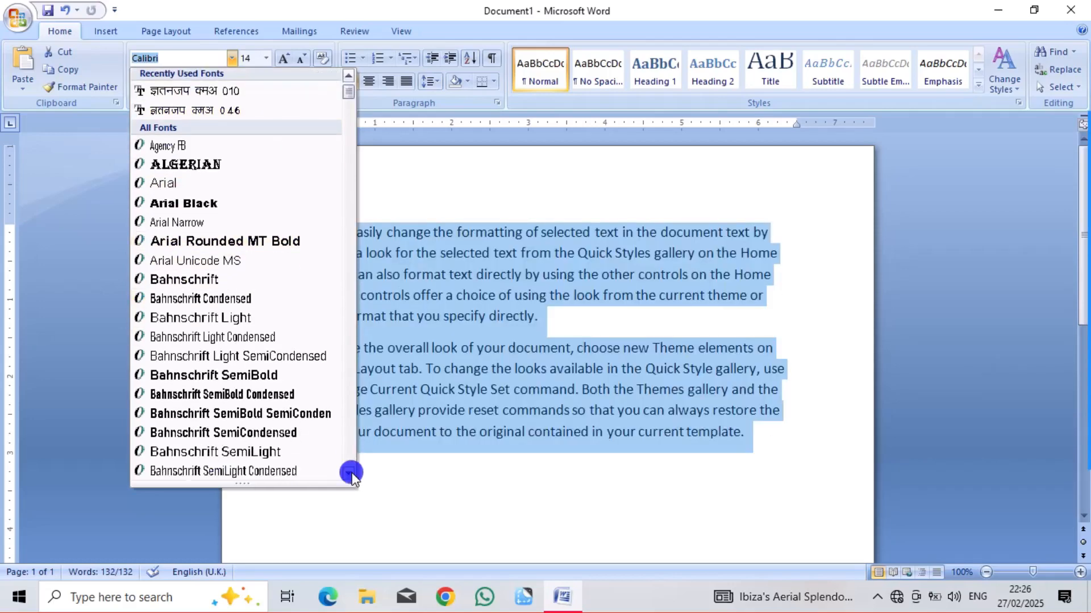
left_click(350, 474)
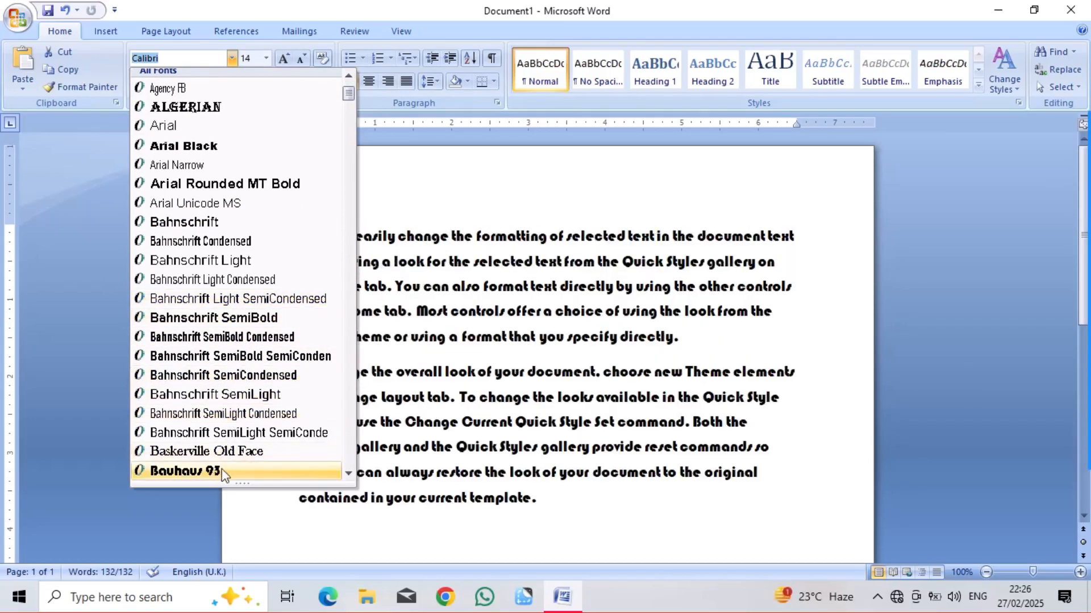
left_click(350, 475)
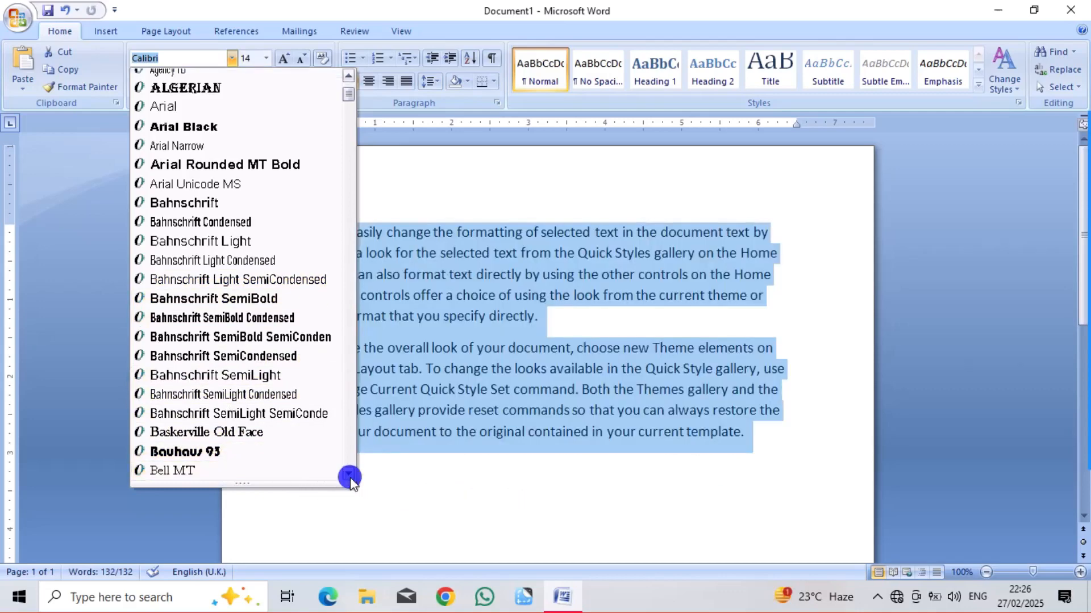
left_click(350, 476)
left_click(349, 476)
left_click(349, 476)
left_click(350, 476)
left_click(349, 476)
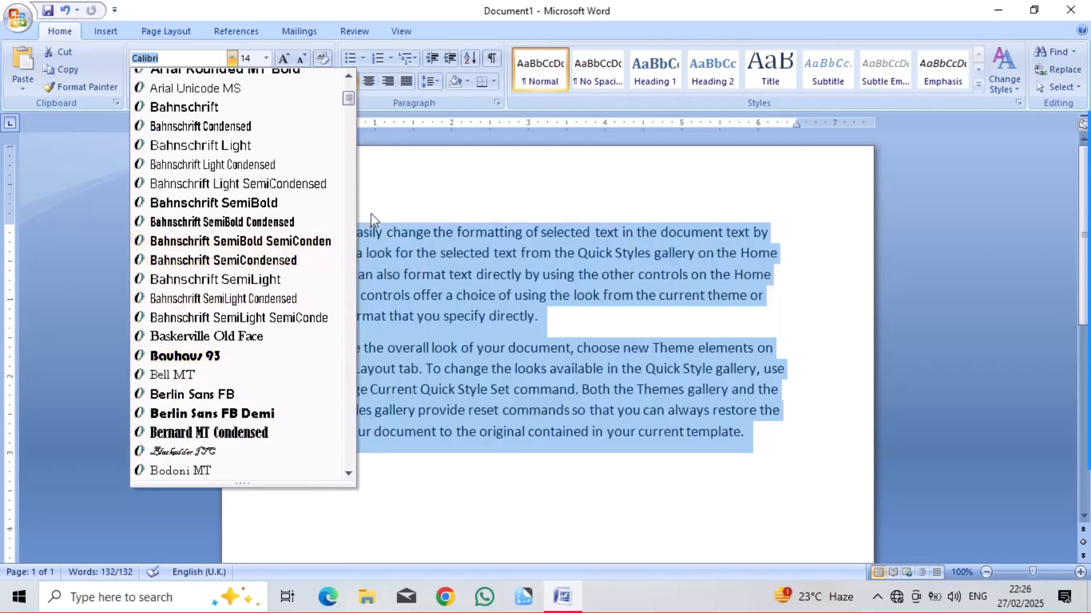
left_click(381, 208)
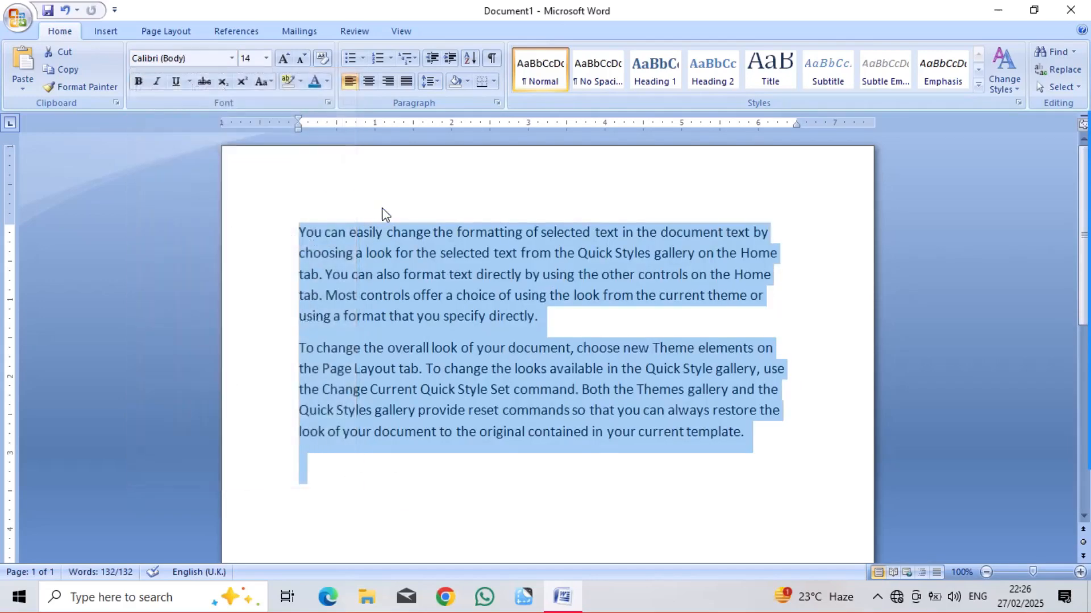
Step: Set the font size of both selected paragraphs to 26 in the Font dialog
left_click(264, 59)
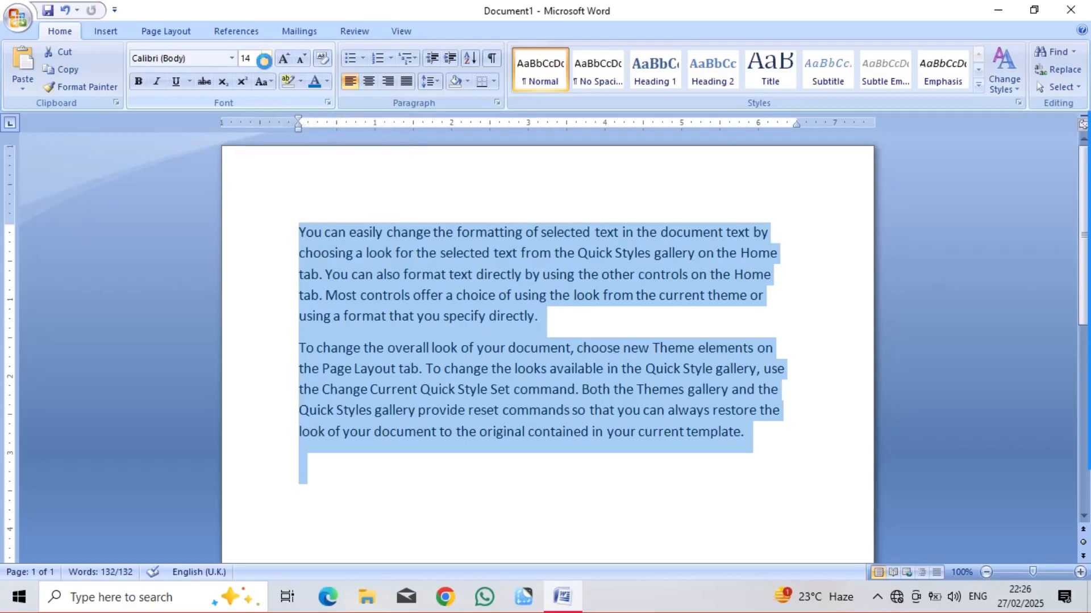
key("ctrl+shift+p")
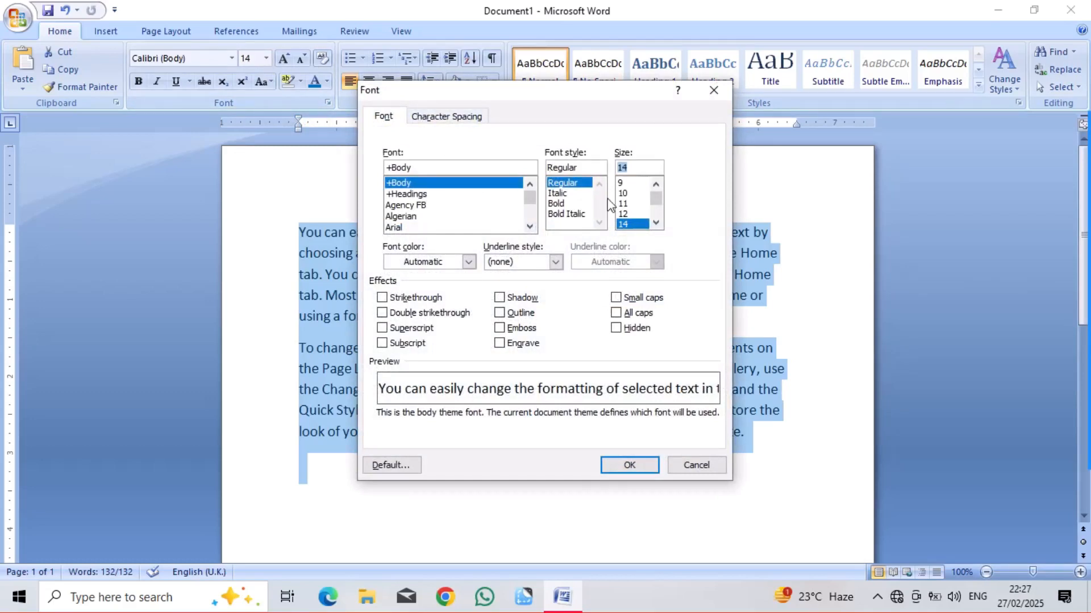
left_click_drag(656, 223, 656, 223)
left_click(625, 225)
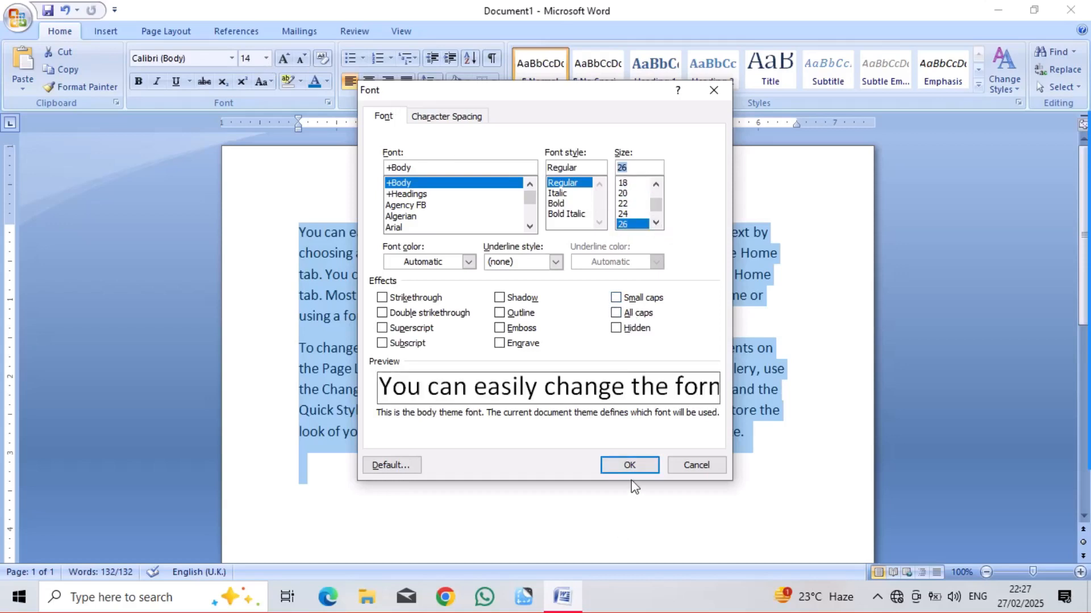
left_click(629, 466)
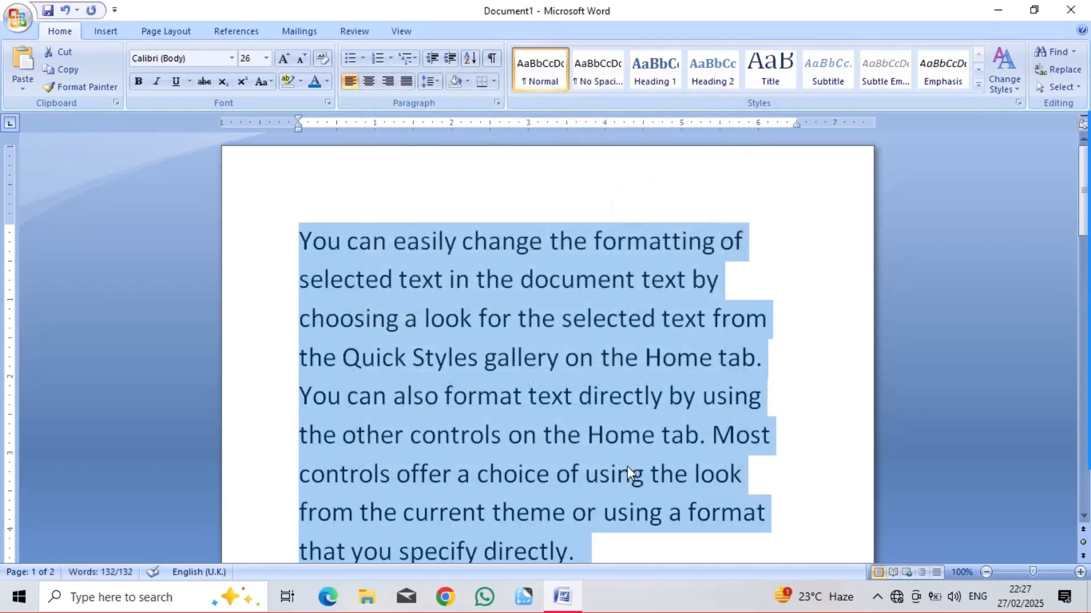
Step: Shrink the selected text stepwise down to font size 1
double_click(302, 60)
triple_click(302, 60)
triple_click(303, 60)
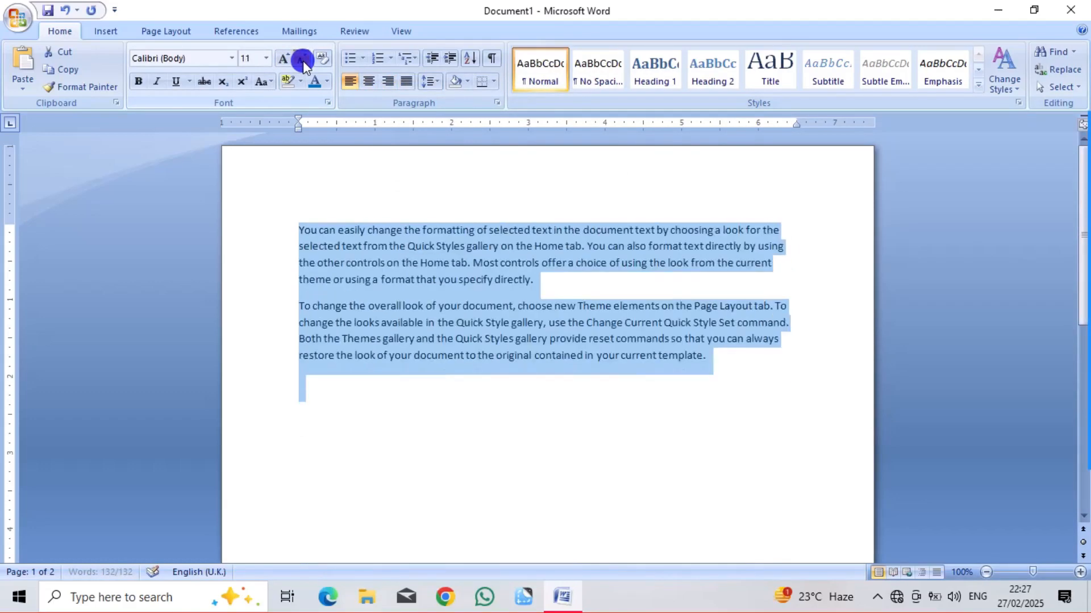
double_click(303, 60)
double_click(302, 61)
triple_click(302, 60)
triple_click(302, 60)
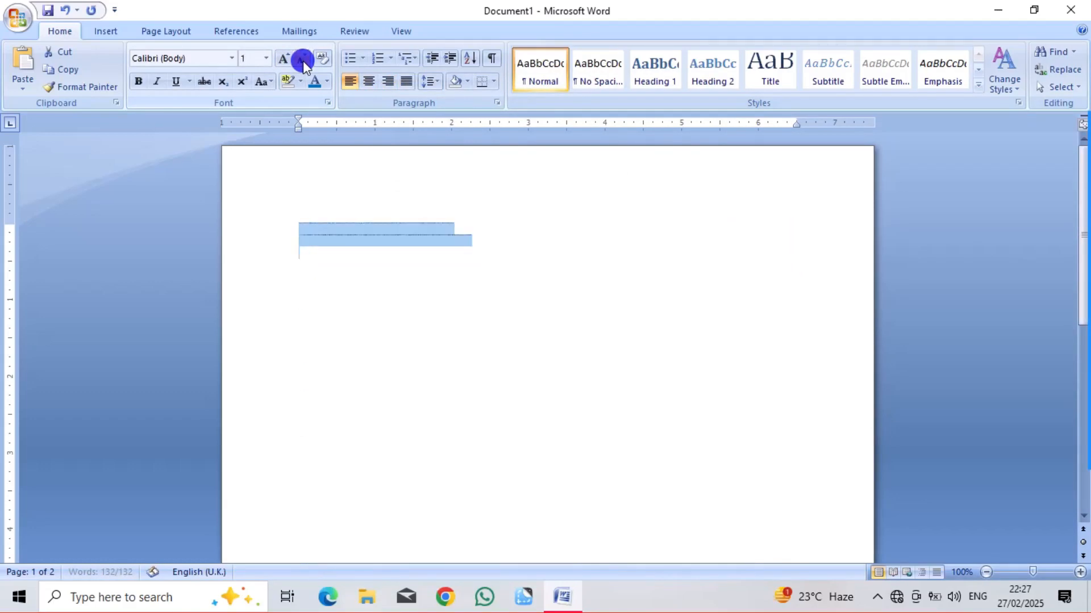
Step: Grow the selected text stepwise up to font size 610
double_click(286, 59)
double_click(286, 60)
triple_click(286, 59)
double_click(285, 60)
double_click(286, 59)
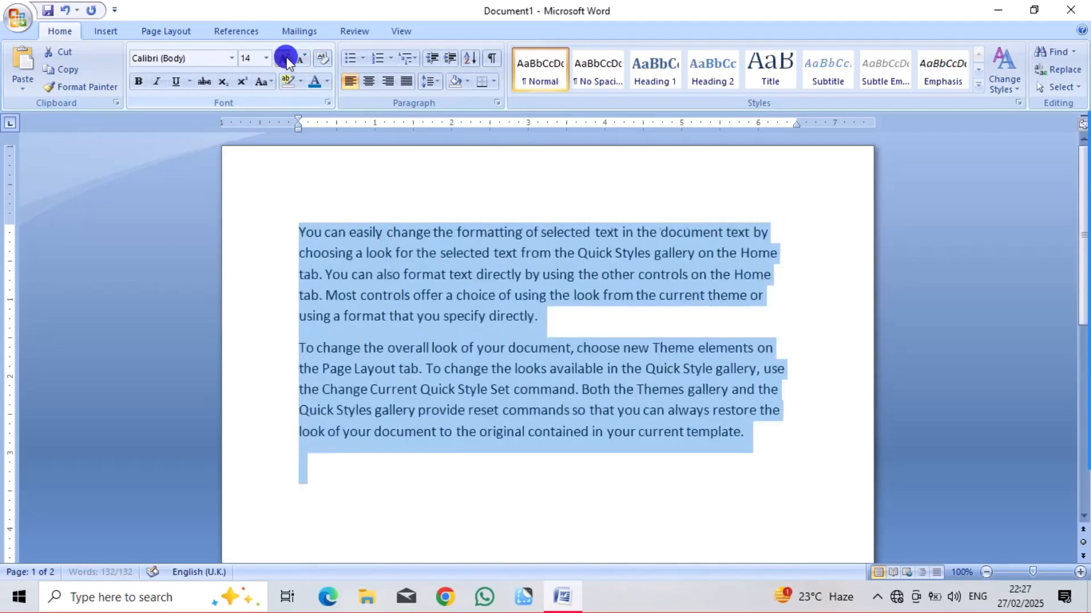
triple_click(286, 60)
triple_click(286, 60)
double_click(286, 60)
left_click(285, 60)
double_click(286, 60)
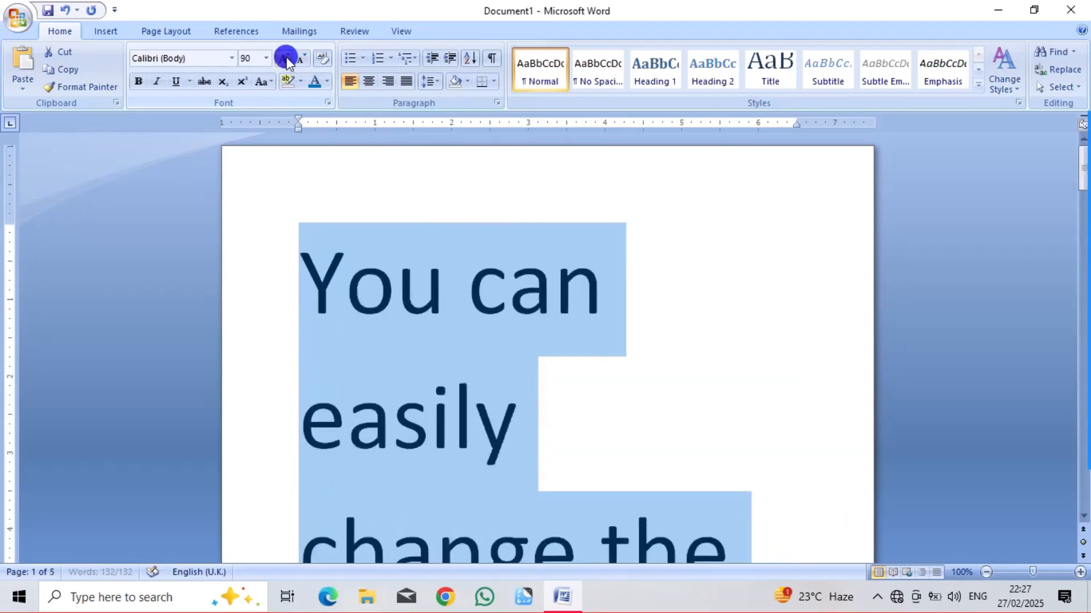
triple_click(286, 59)
triple_click(285, 60)
double_click(285, 60)
triple_click(286, 59)
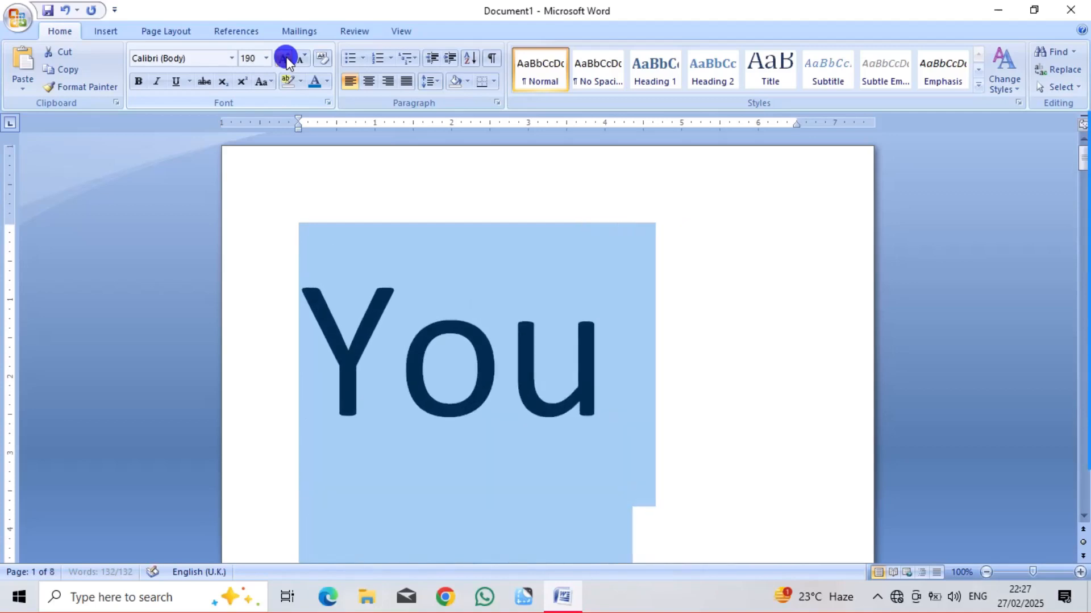
triple_click(286, 60)
triple_click(285, 60)
double_click(286, 60)
triple_click(286, 60)
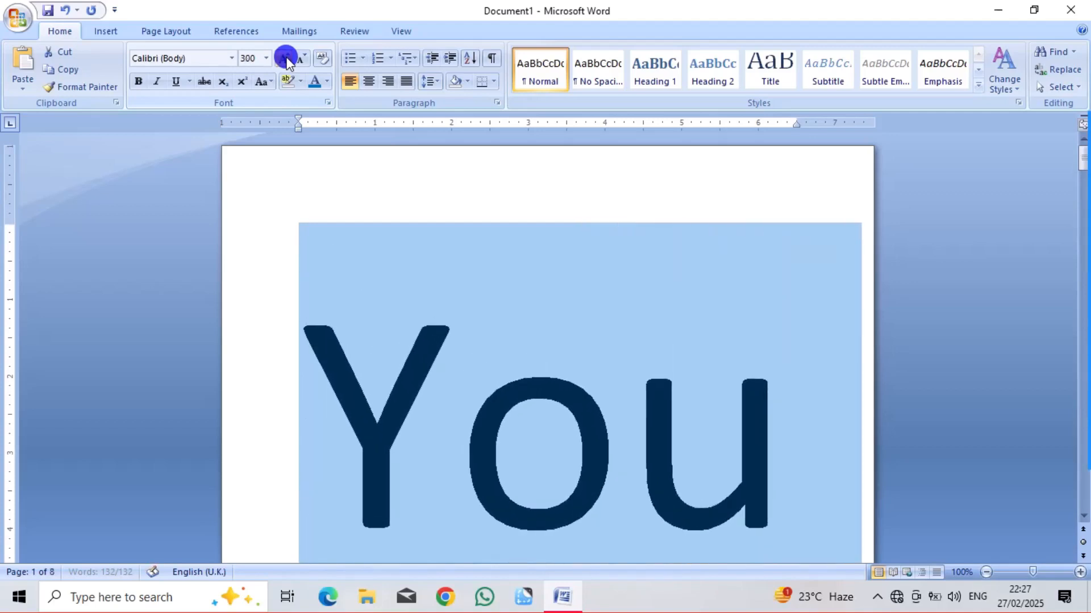
triple_click(286, 59)
triple_click(286, 59)
double_click(286, 59)
triple_click(286, 59)
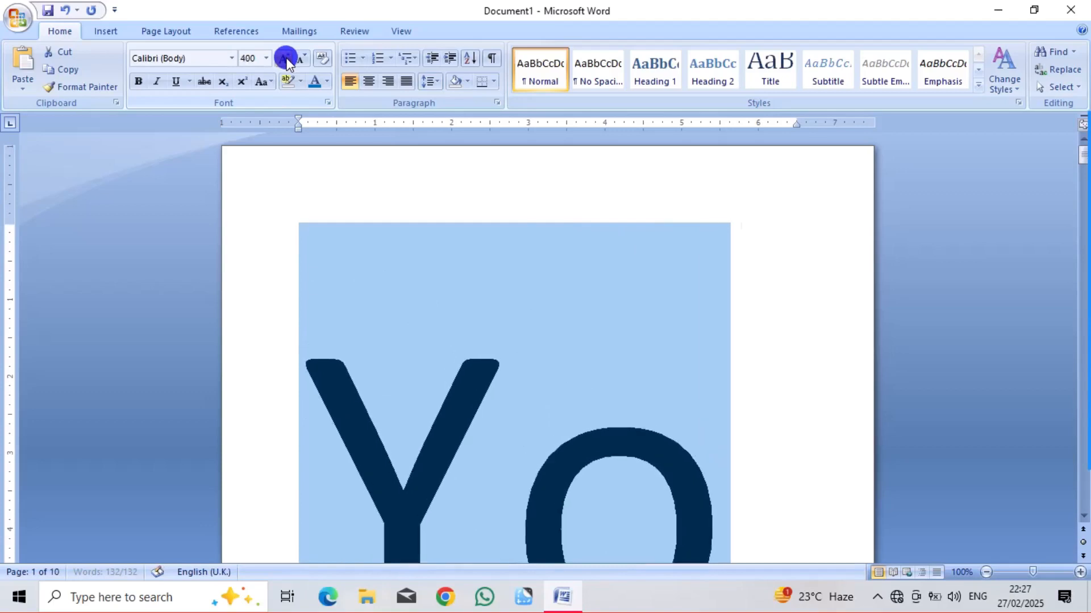
triple_click(285, 60)
triple_click(285, 59)
double_click(285, 60)
triple_click(285, 60)
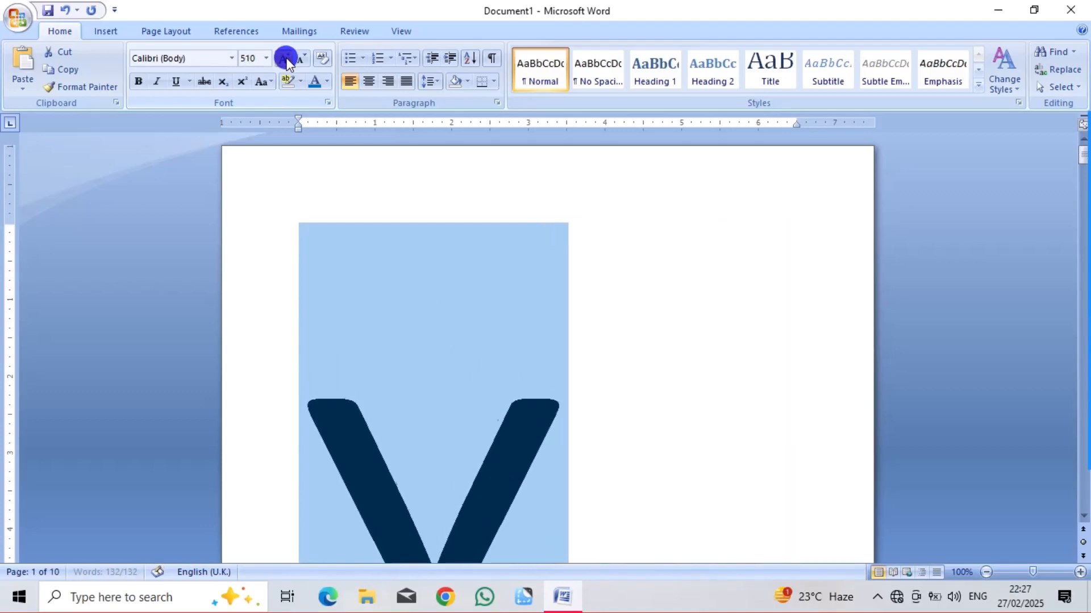
triple_click(286, 59)
double_click(286, 59)
triple_click(285, 60)
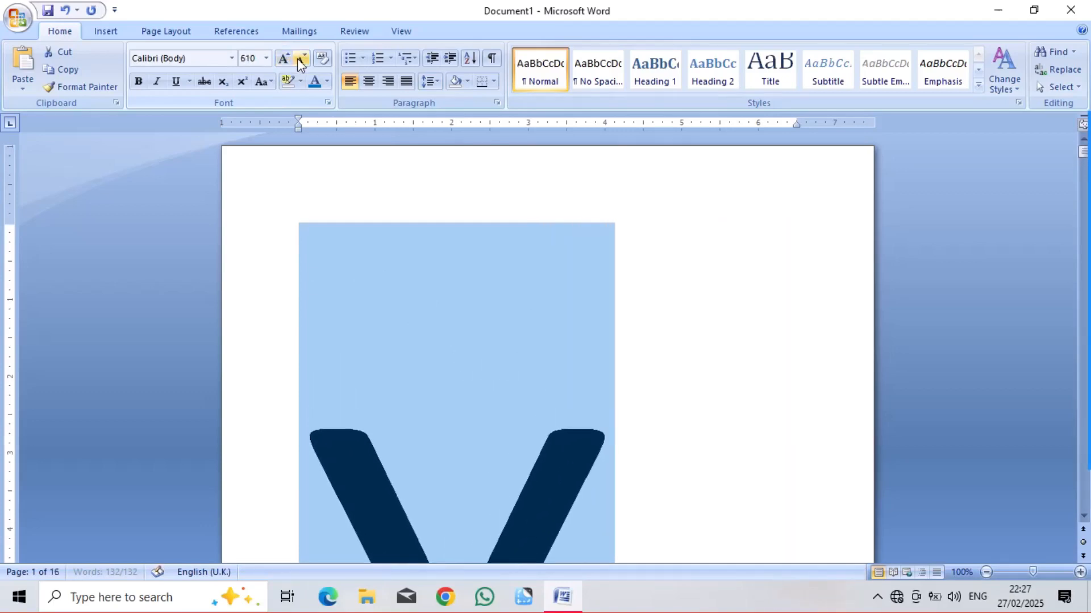
Step: Shrink the selected text stepwise down to font size 450
triple_click(298, 60)
double_click(298, 59)
triple_click(298, 59)
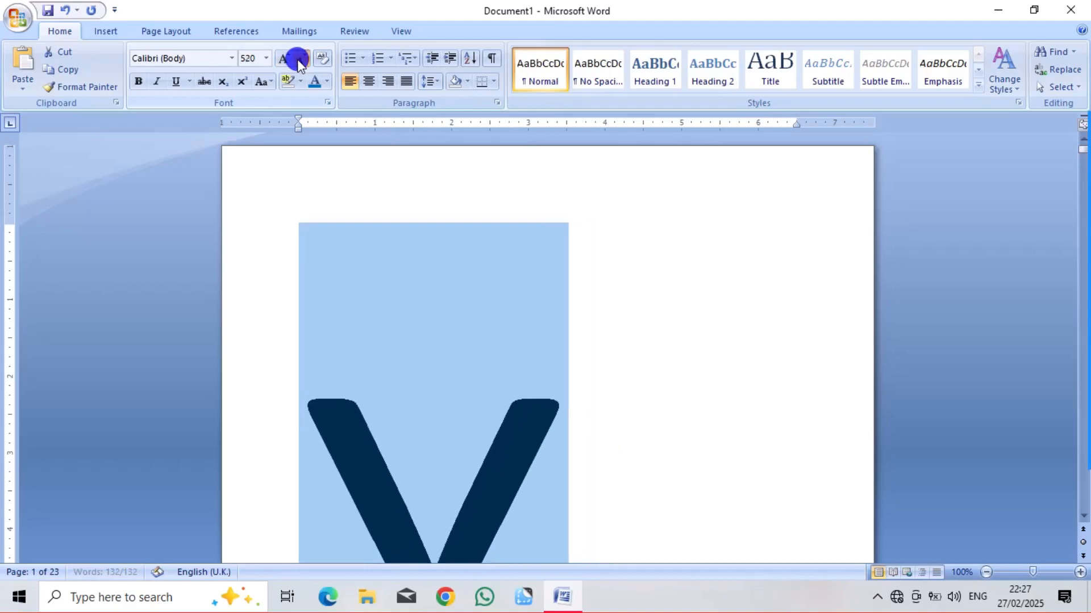
double_click(298, 59)
double_click(297, 59)
double_click(298, 59)
left_click(297, 59)
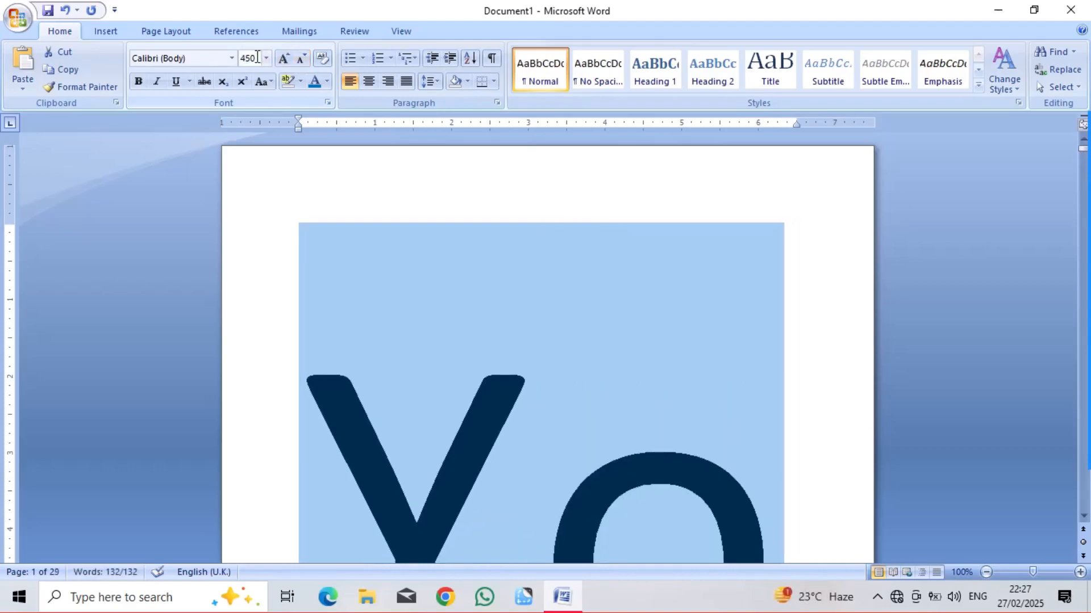
Step: Set the selected text's font size to 500 and overwrite the selection with a period
left_click(250, 58)
type("500")
key("Return")
type(".")
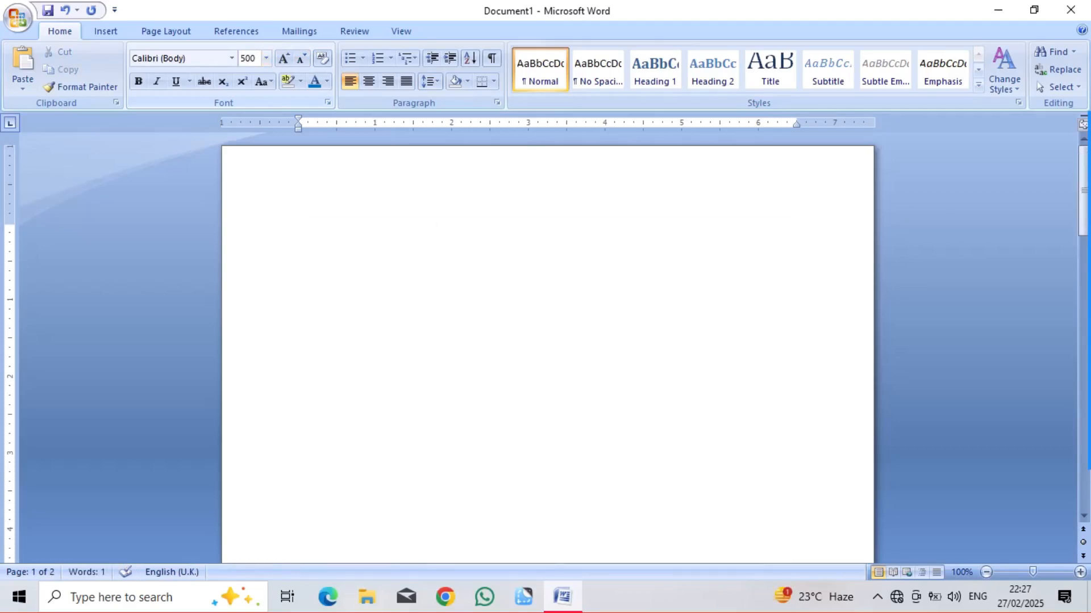
Step: Undo the overwrite, the font size changes and all earlier edits until the document is empty
key("ctrl+z")
key("ctrl+z")
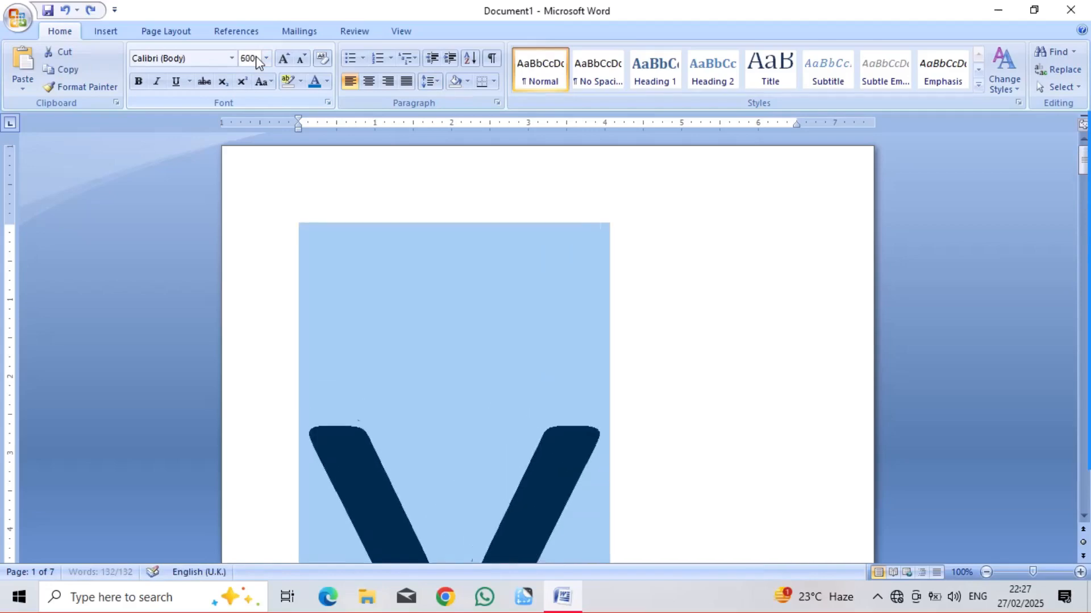
key("ctrl+z")
key("ctrl+z")
key("ctrl+z")
key("ctrl+z")
key("ctrl+z")
key("ctrl+z")
key("ctrl+z")
key("ctrl+z")
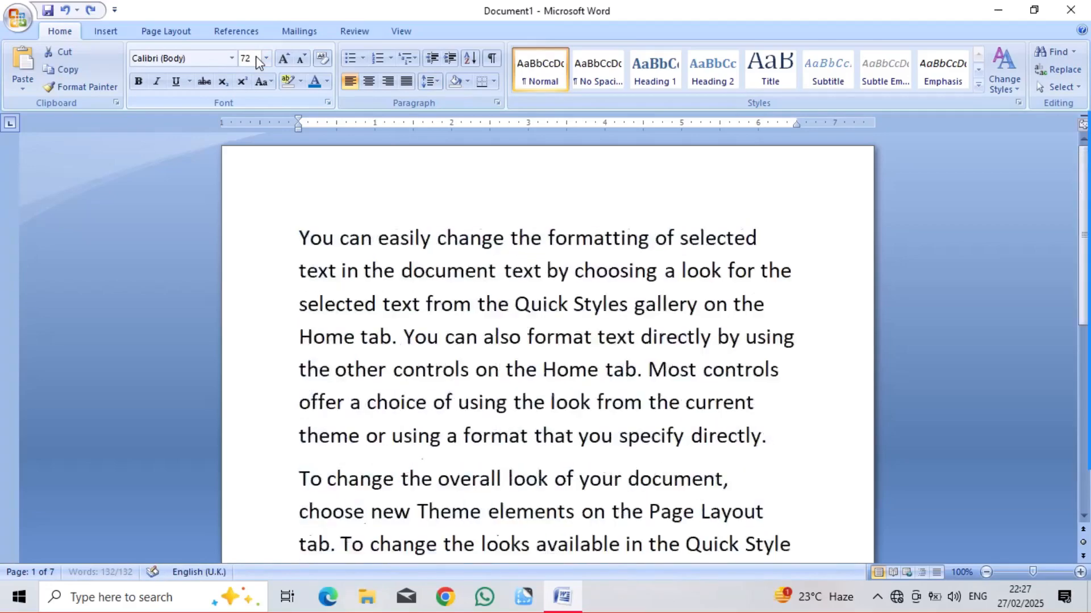
key("ctrl+z")
key("ctrl+z")
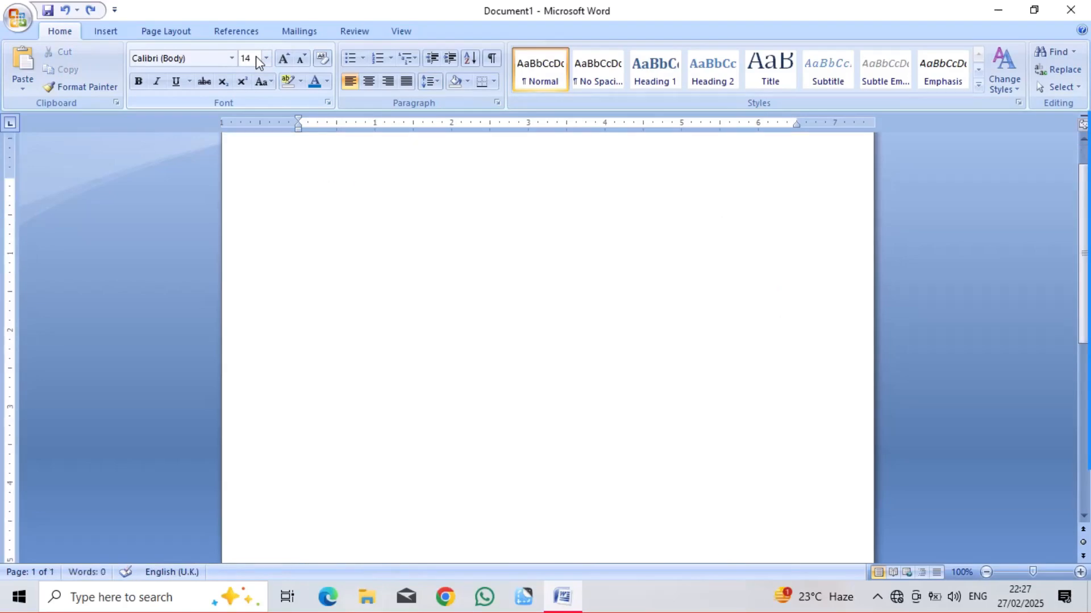
key("ctrl+z")
Step: Generate sample paragraphs in the empty document with =RAND()
type("=RAN")
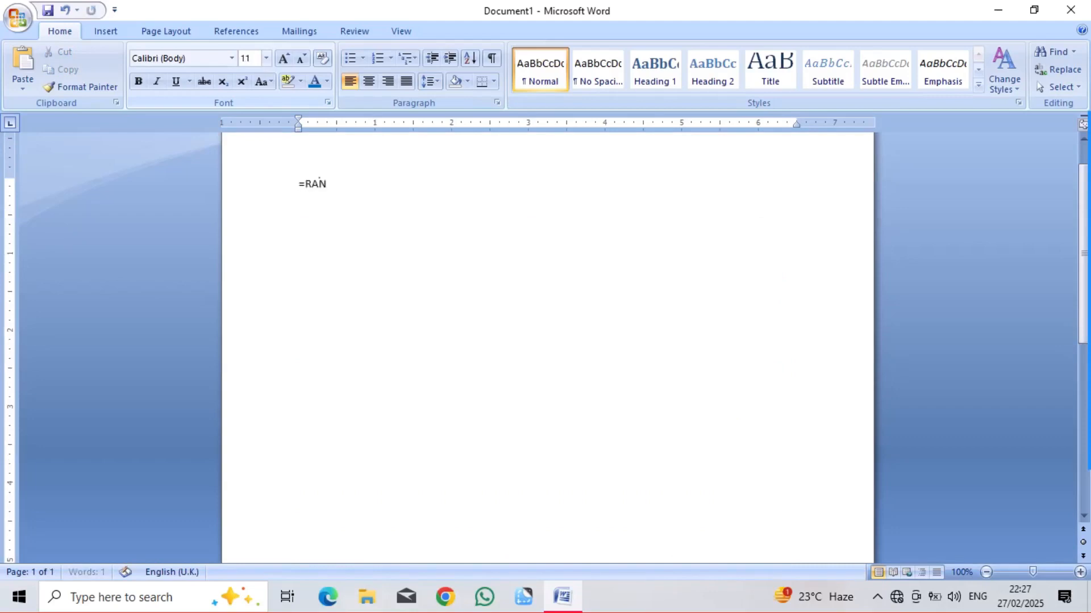
type("D()")
key("Return")
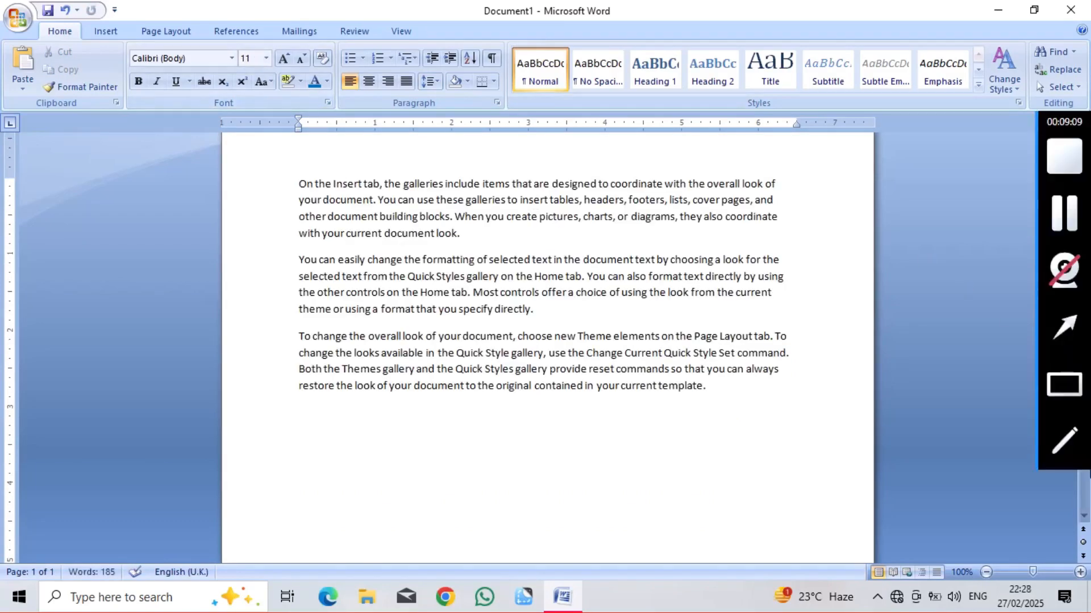
Step: Set the document zoom to 140% and hide the rulers
left_click(1081, 572)
left_click(1081, 572)
left_click(1080, 572)
left_click(1080, 572)
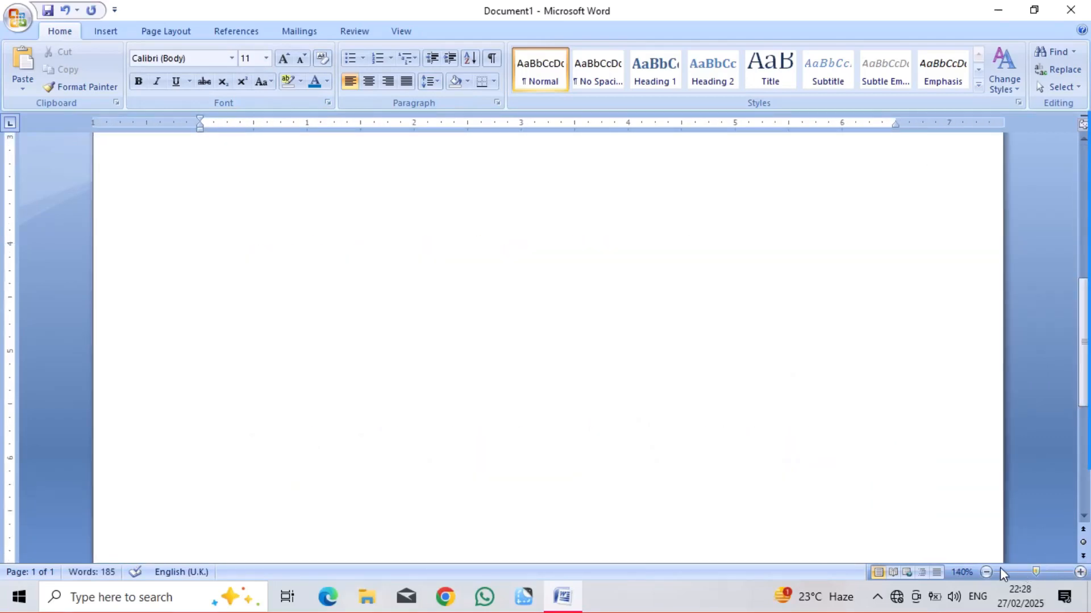
double_click(921, 217)
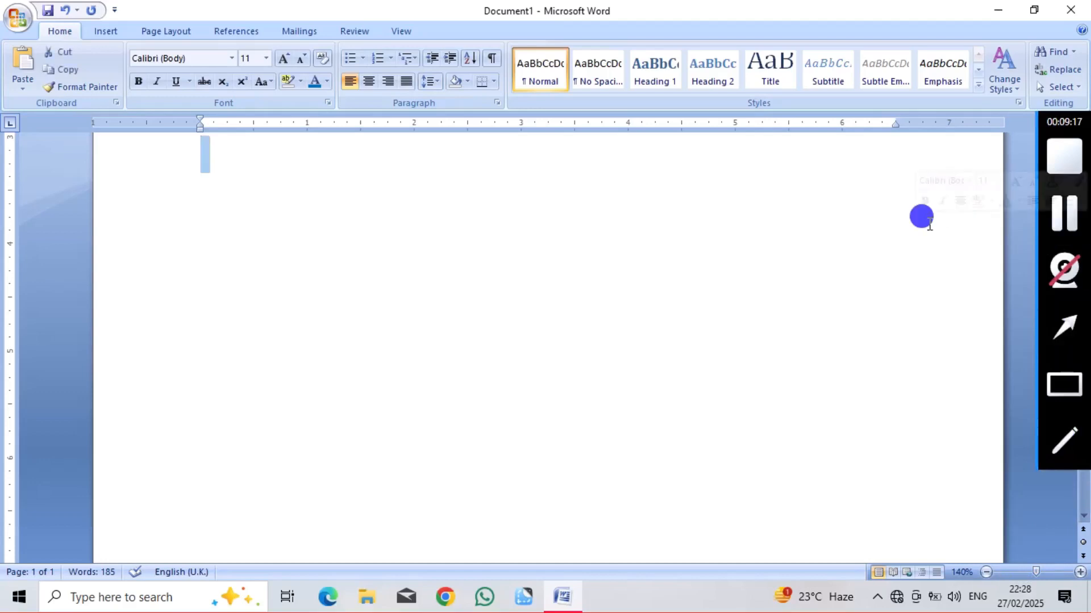
left_click(1084, 140)
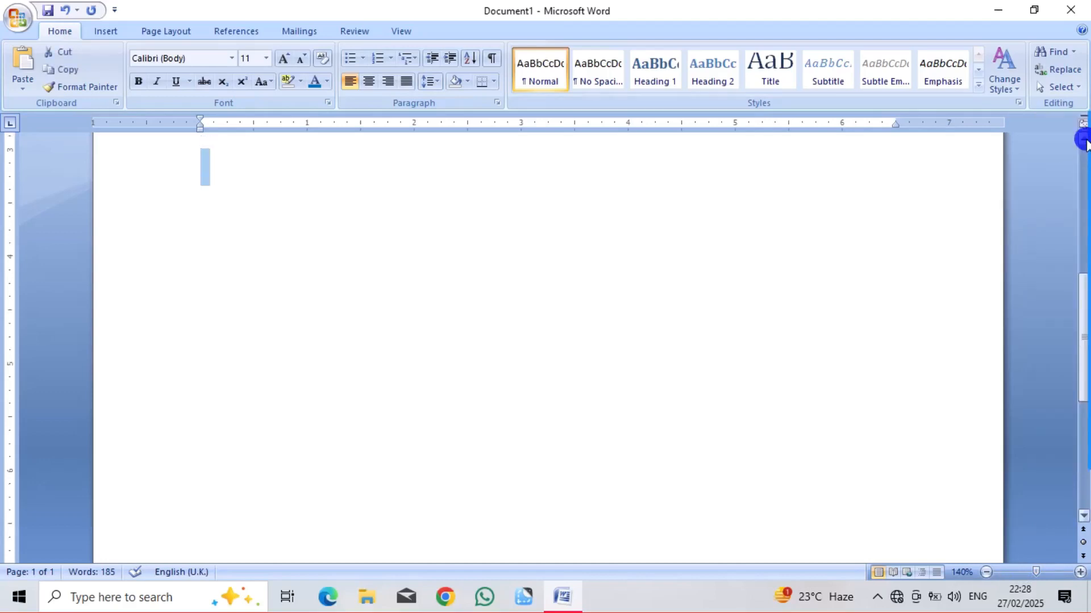
left_click_drag(1085, 141, 1085, 141)
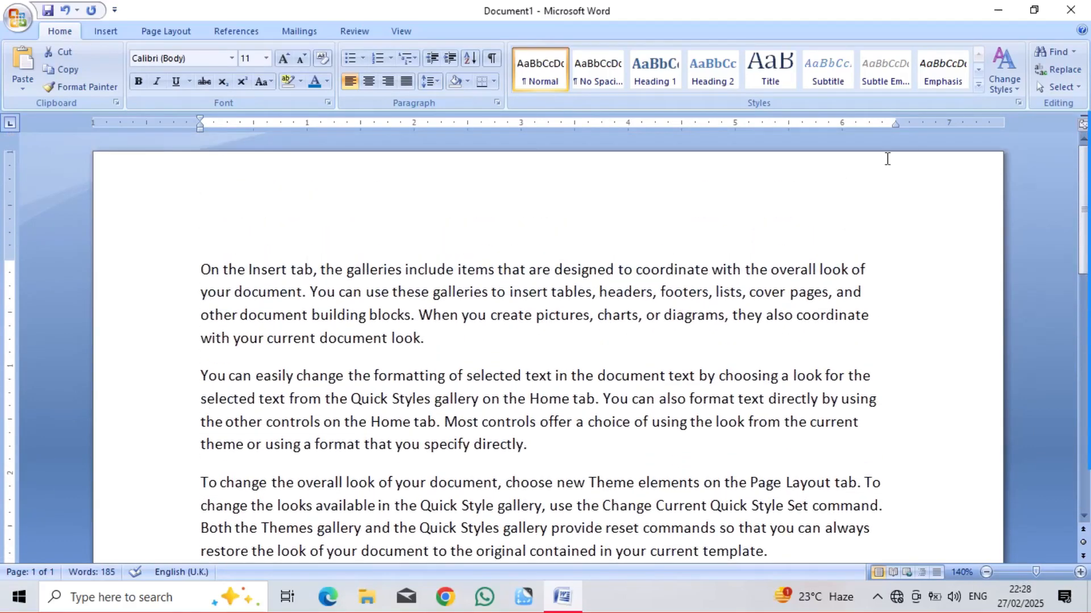
left_click(1083, 124)
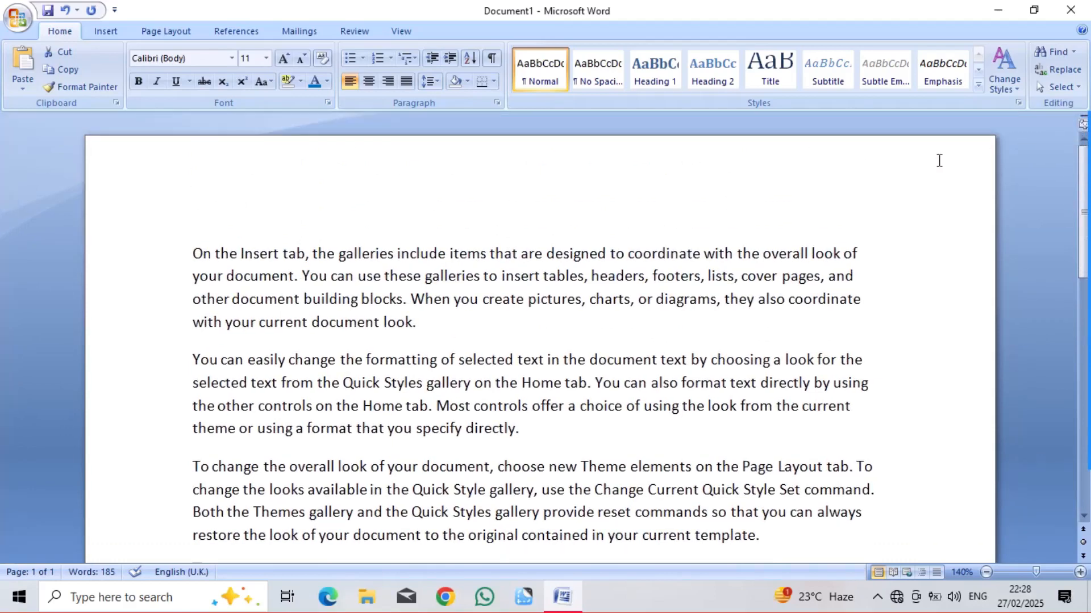
Step: Delete the text of the first paragraph, which begins "On the Insert tab"
left_click(551, 171)
left_click_drag(185, 246, 417, 321)
key("Delete")
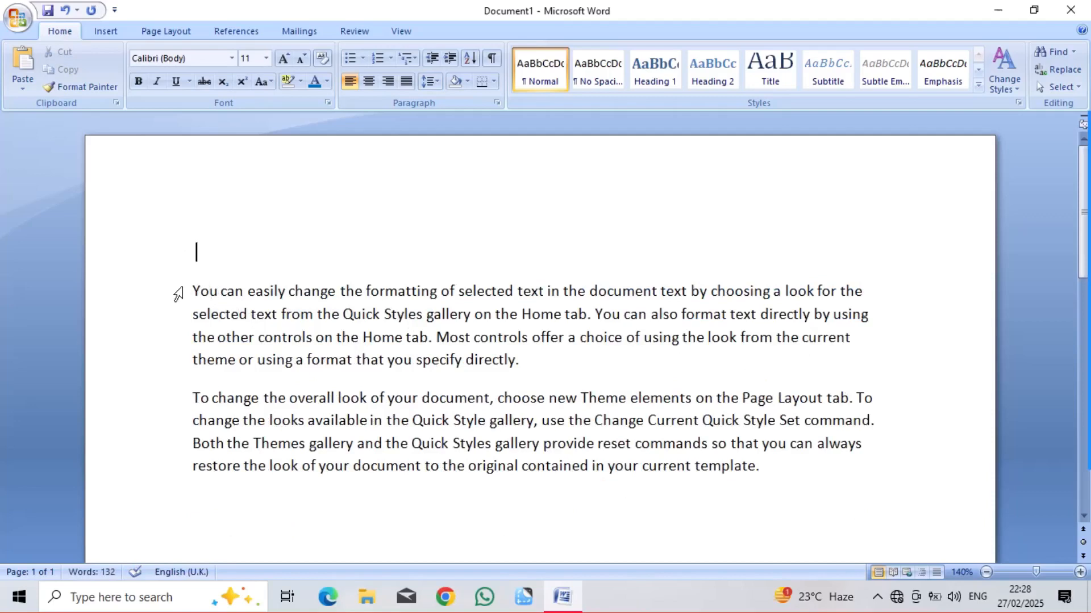
Step: Make the paragraph beginning "You can easily change the formatting" bold, italic and underlined
left_click_drag(193, 290, 534, 358)
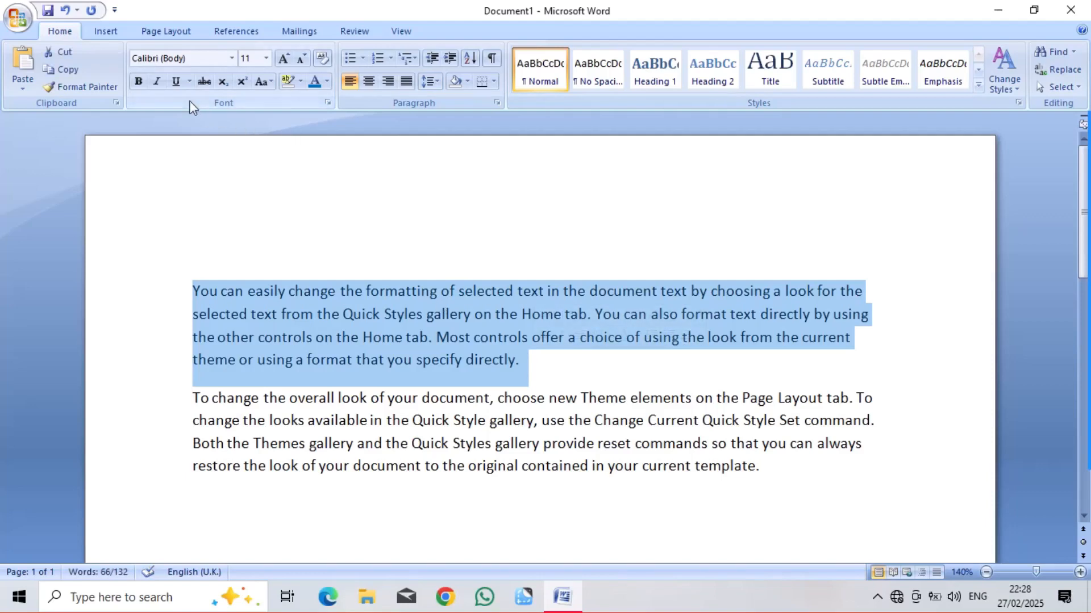
left_click(139, 83)
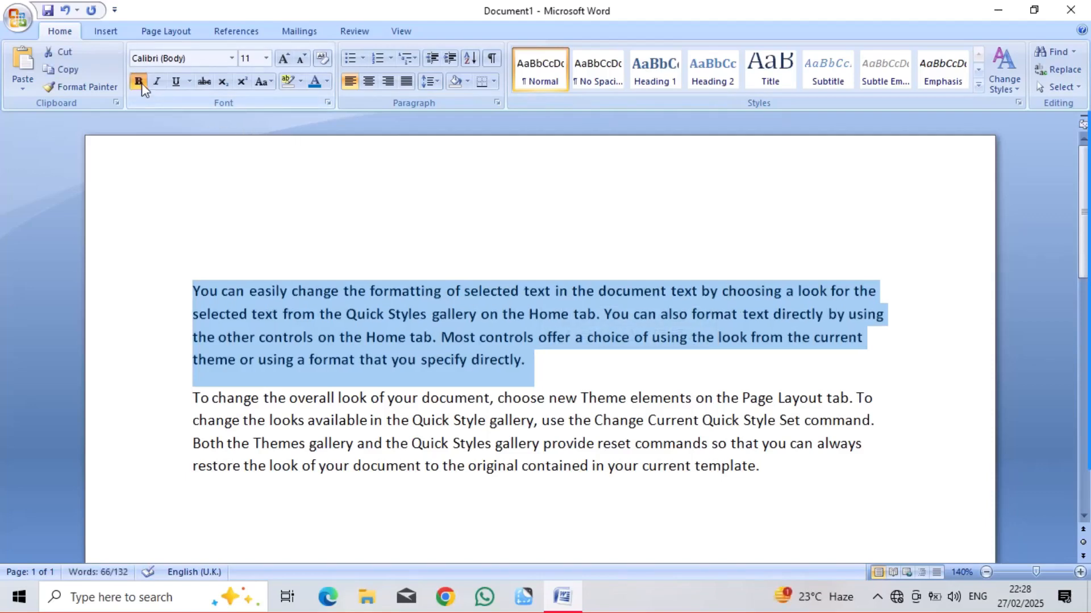
left_click(154, 83)
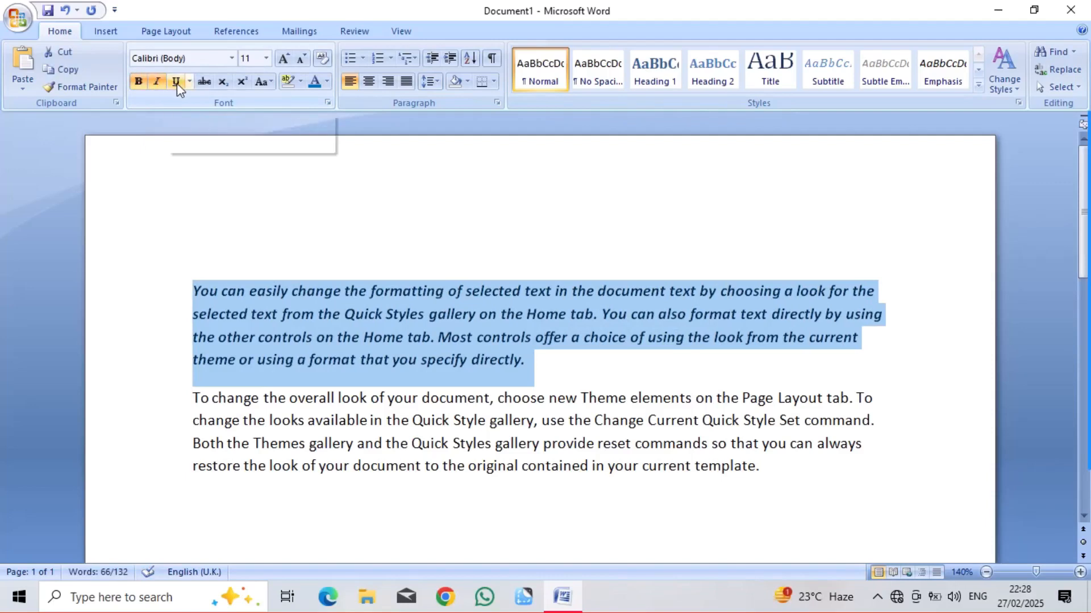
left_click(176, 83)
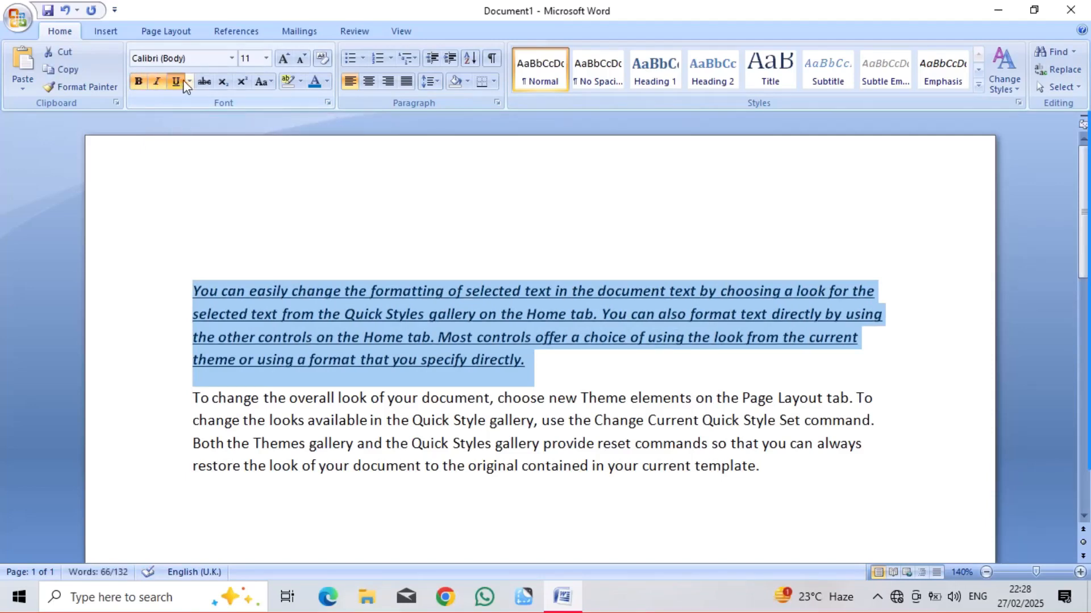
Step: Choose a custom green with RGB 46, 210, 46 as the underline color for the selected paragraph, after trying some standard swatches
left_click(189, 82)
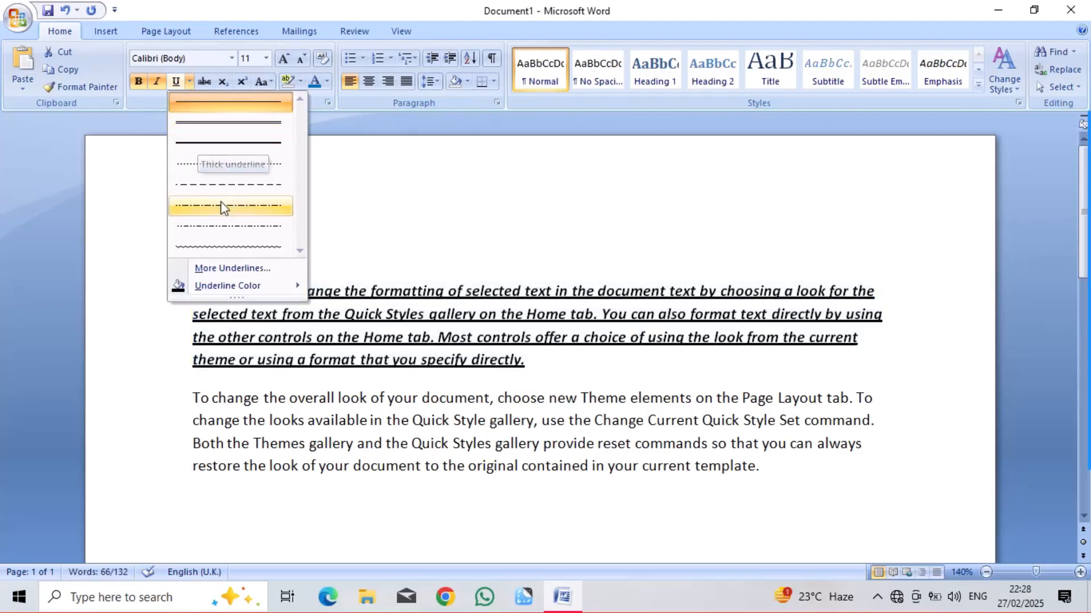
left_click(234, 288)
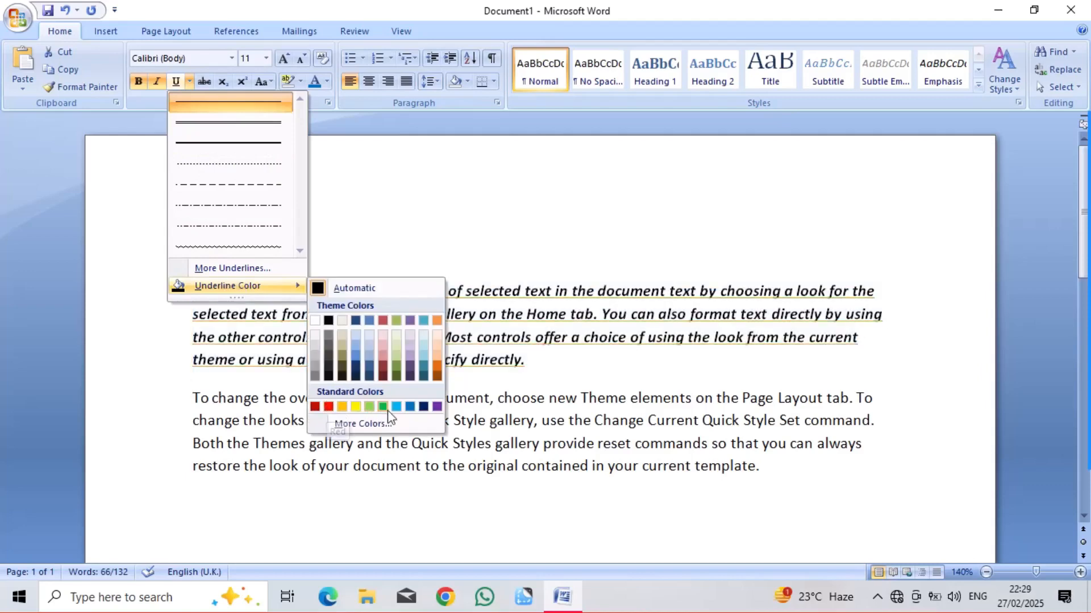
left_click(359, 426)
left_click(504, 306)
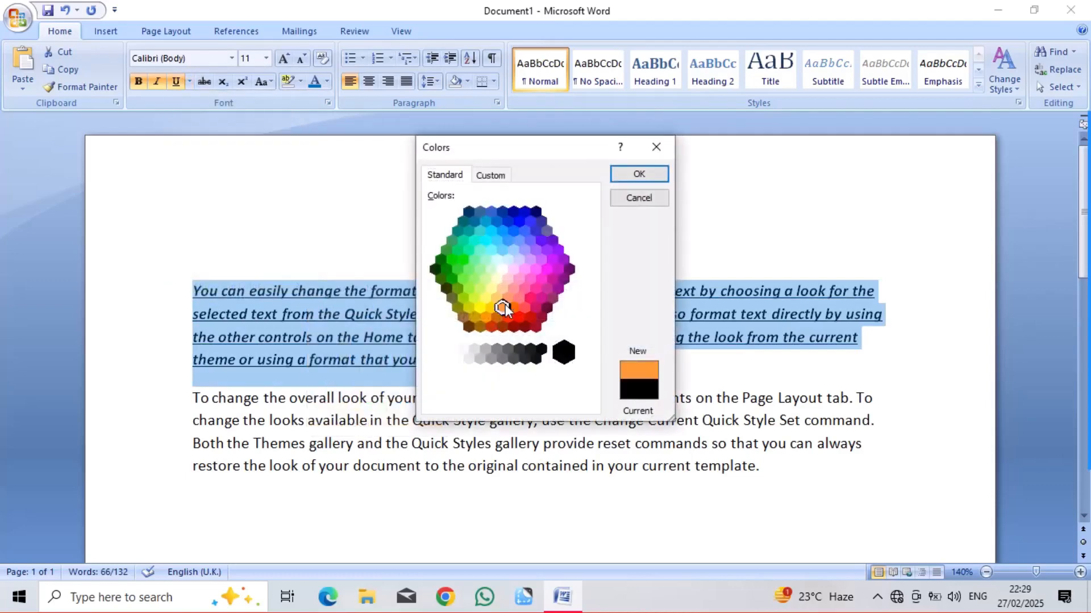
left_click(488, 285)
left_click(514, 317)
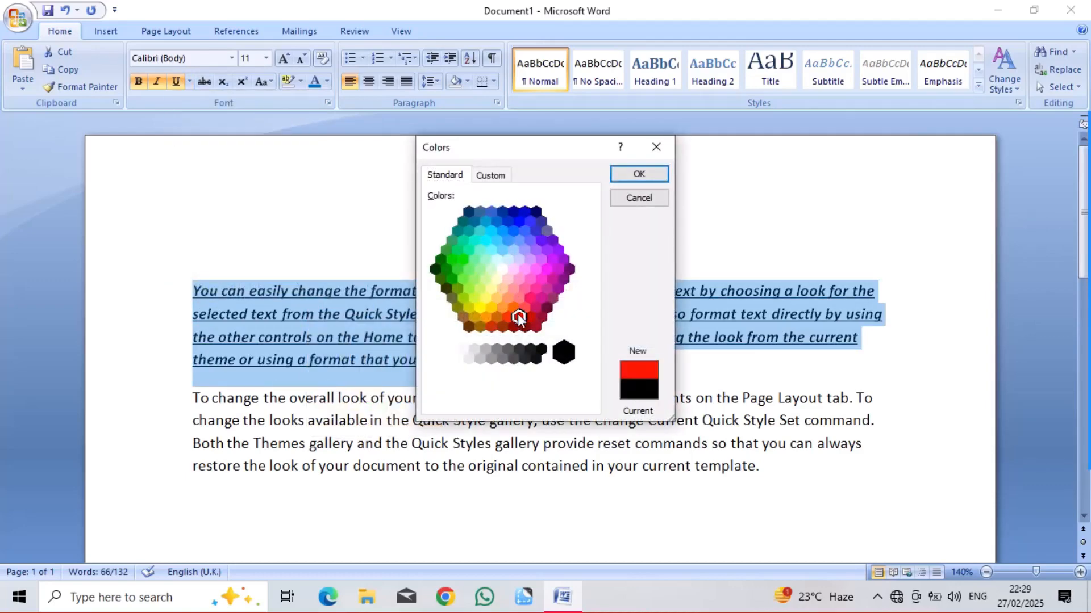
left_click(488, 175)
left_click(475, 243)
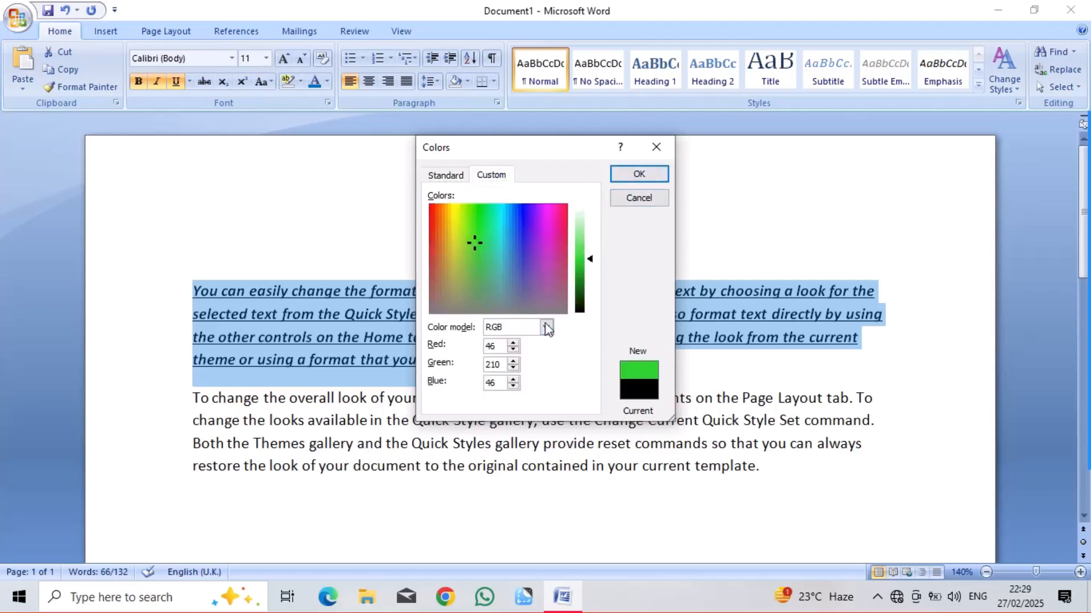
Step: Increase the custom color's green component and apply the color to the paragraph's underline
left_click(514, 361)
left_click(514, 361)
left_click(513, 361)
left_click(512, 362)
left_click(500, 364)
type("0")
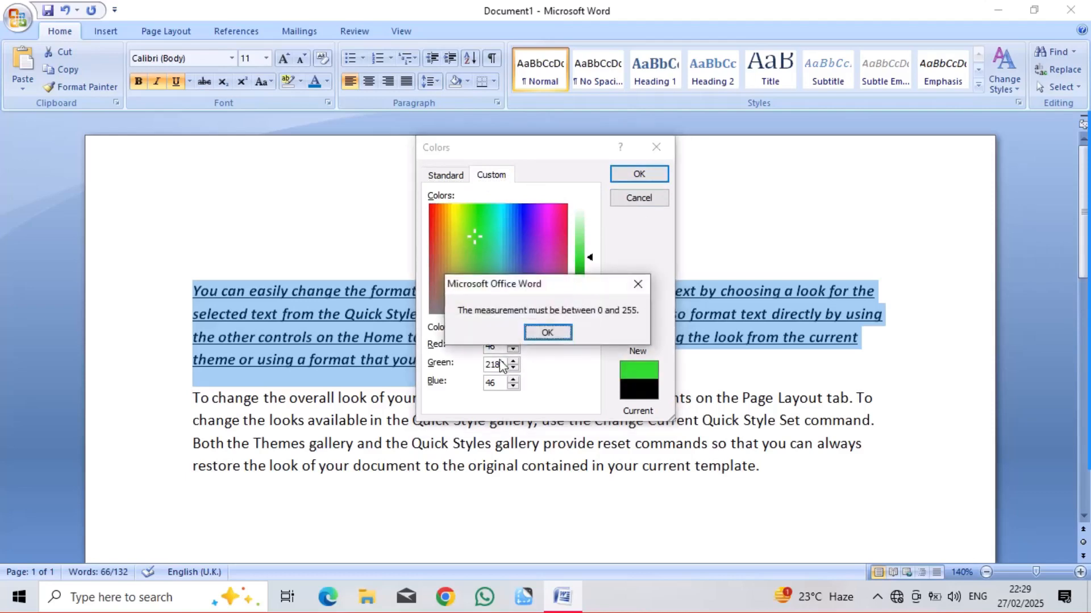
left_click(547, 331)
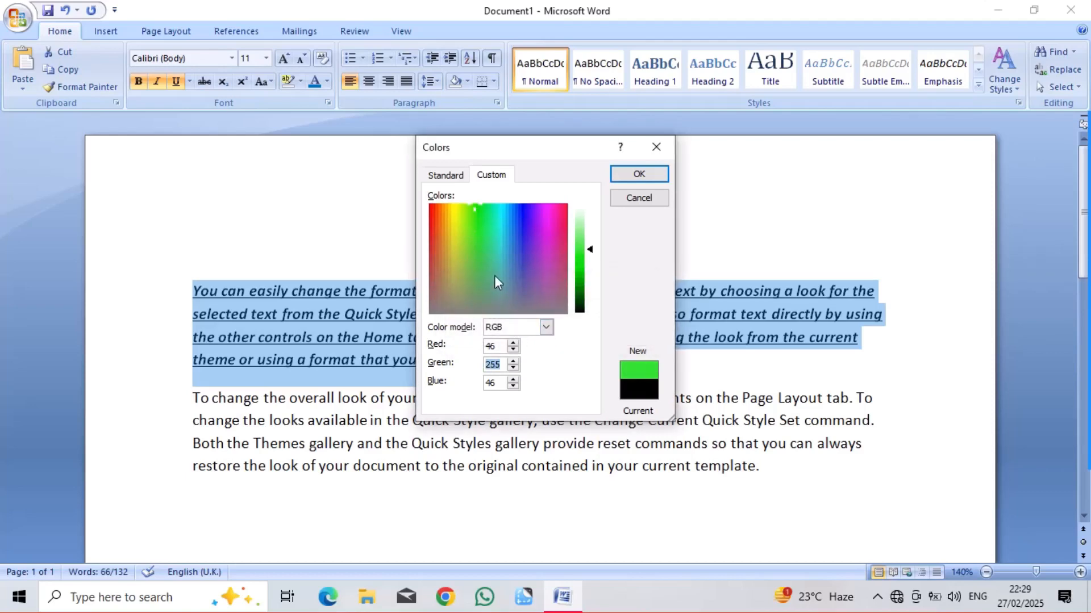
left_click(453, 175)
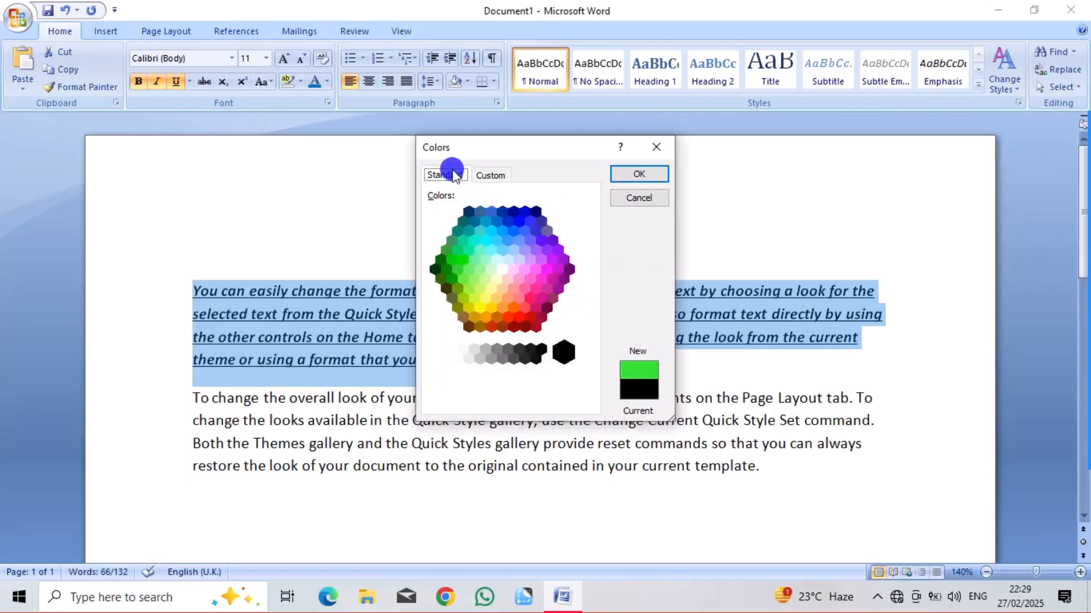
left_click(626, 175)
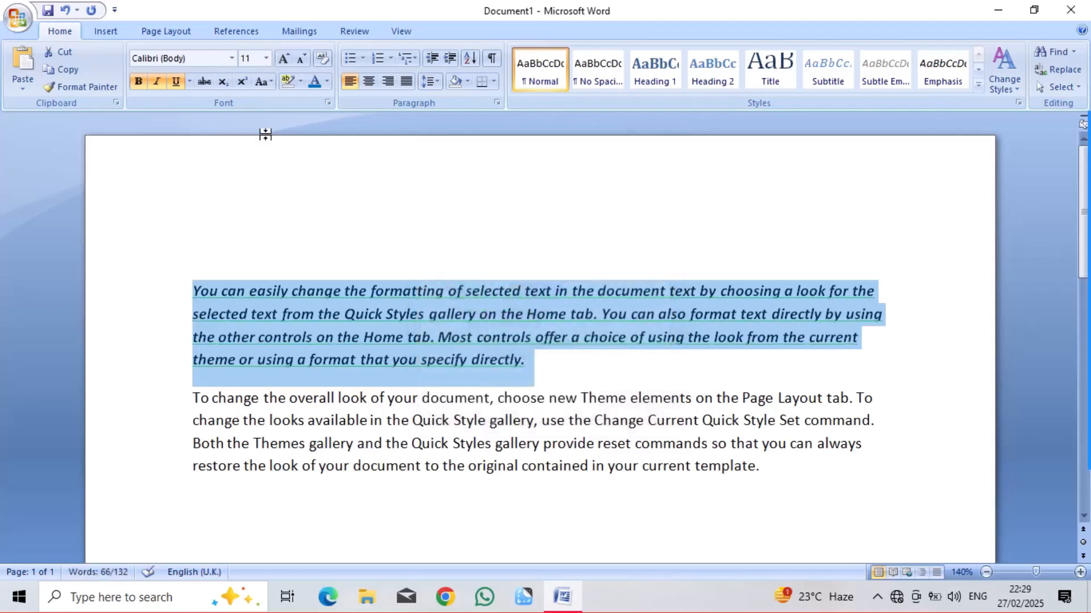
Step: Give the selected paragraph a thick underline and remove its bold and italic formatting
left_click(191, 81)
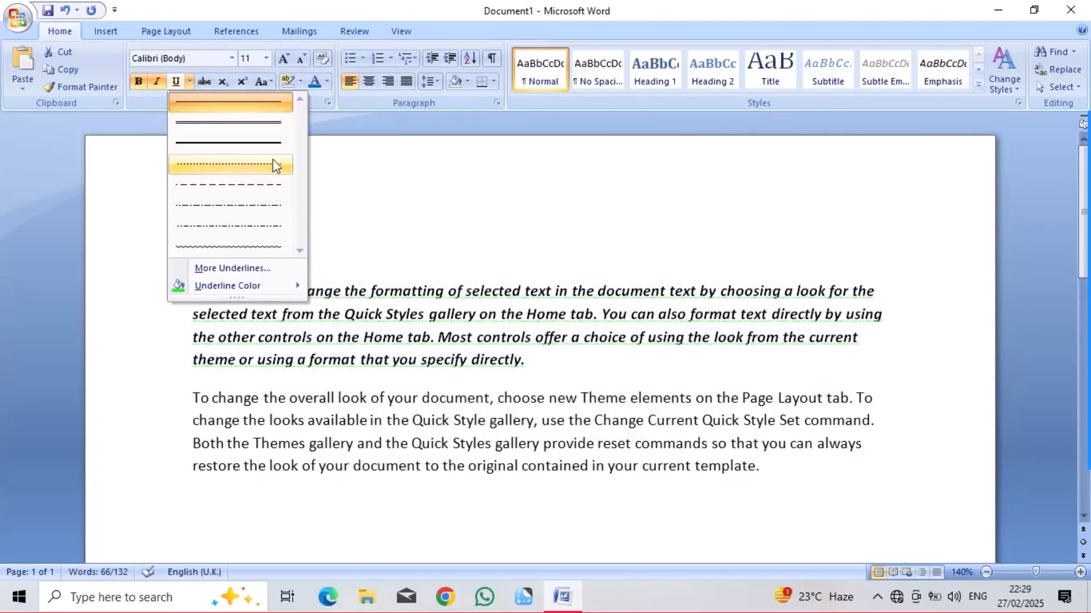
left_click(265, 147)
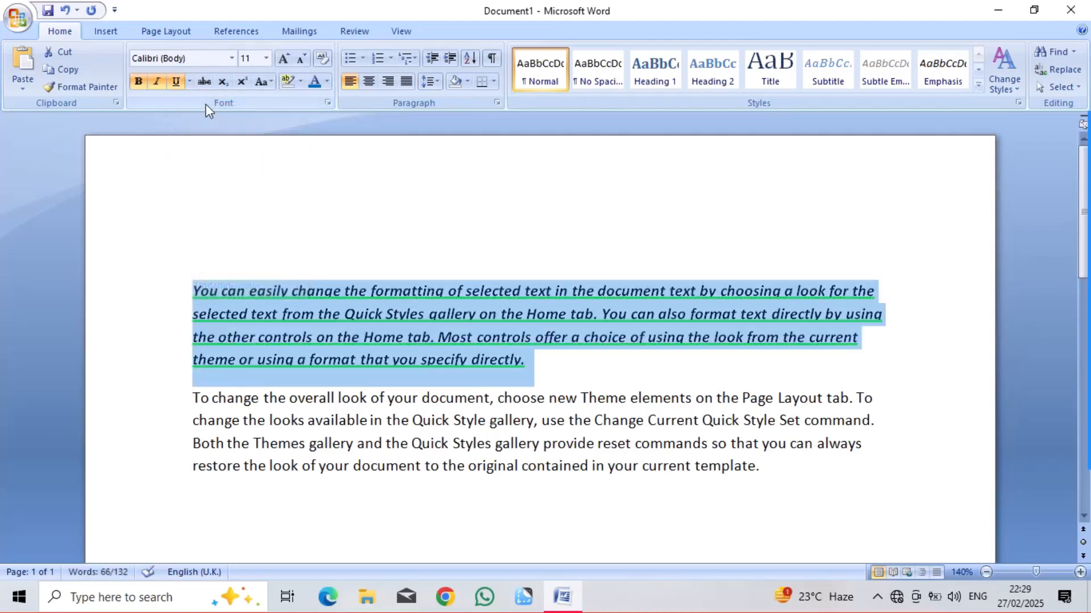
left_click(161, 80)
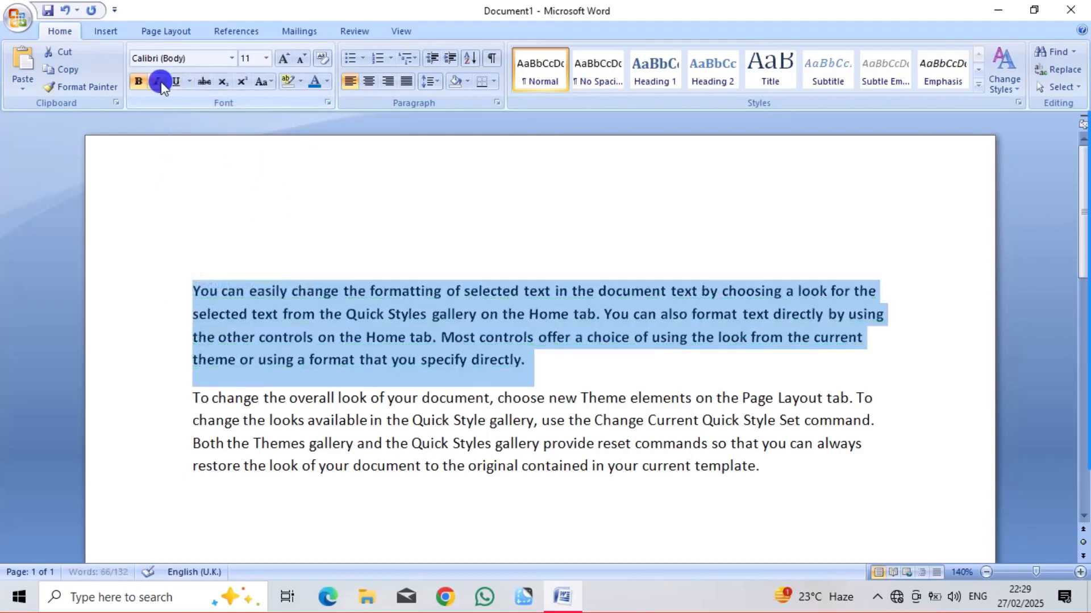
left_click(137, 81)
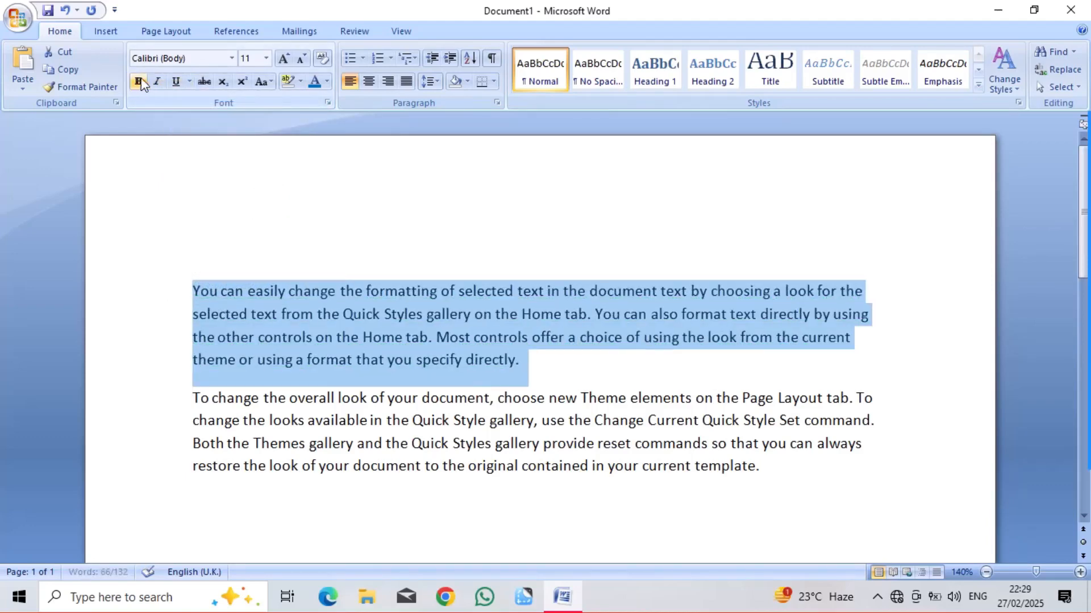
left_click(173, 83)
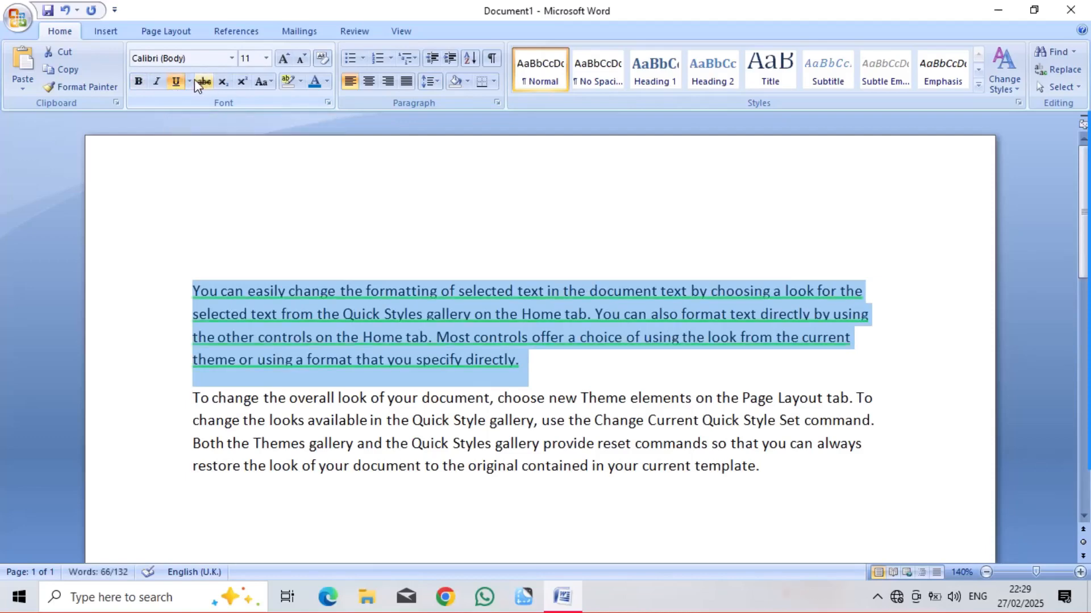
Step: Choose the double wavy underline style for the selected paragraph in the Font settings
left_click(190, 82)
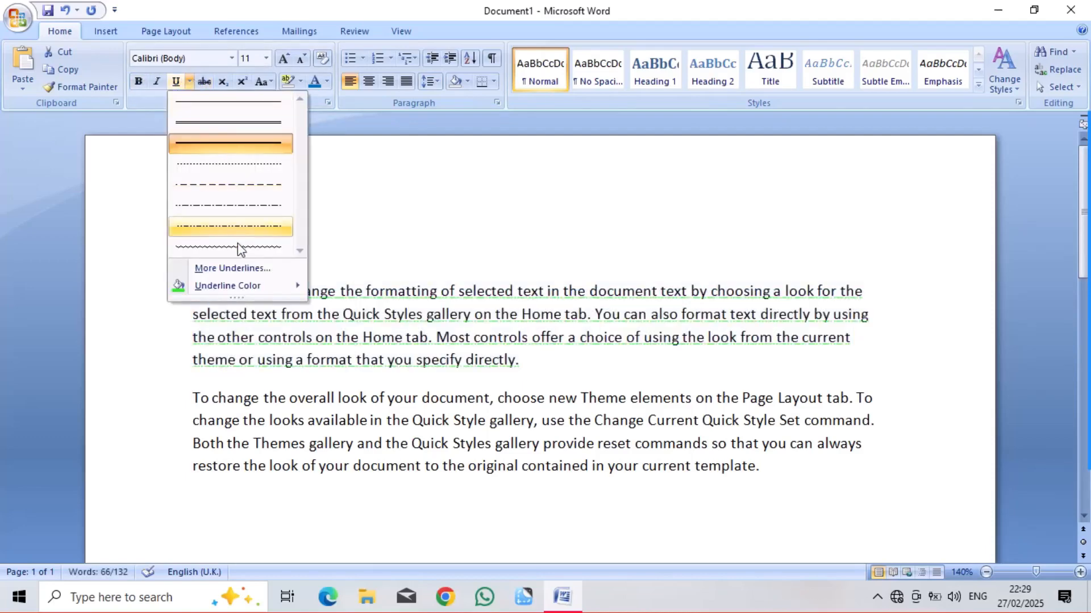
left_click(220, 272)
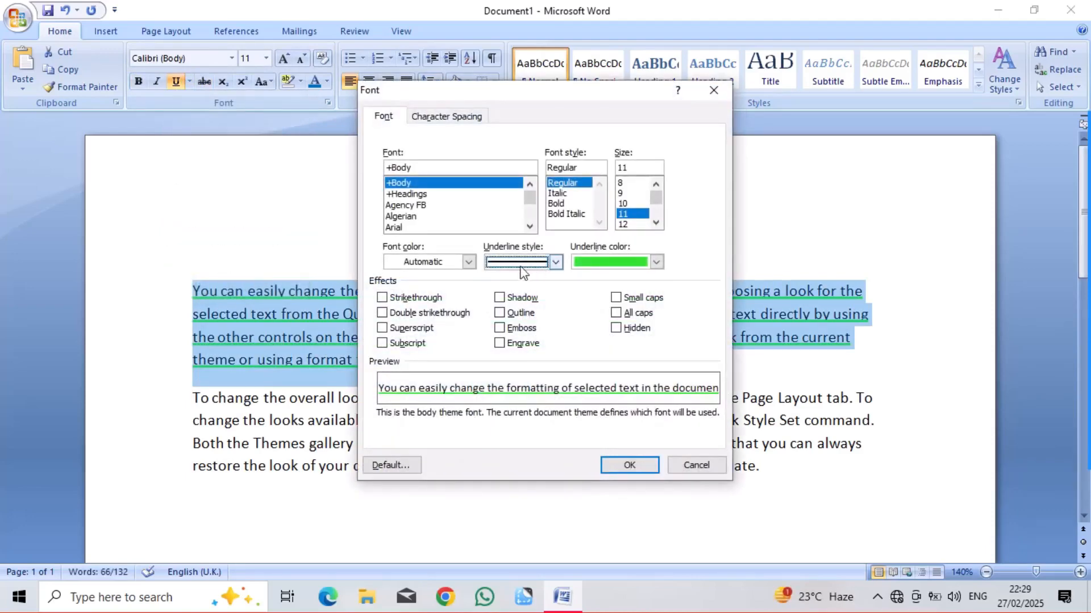
left_click(556, 262)
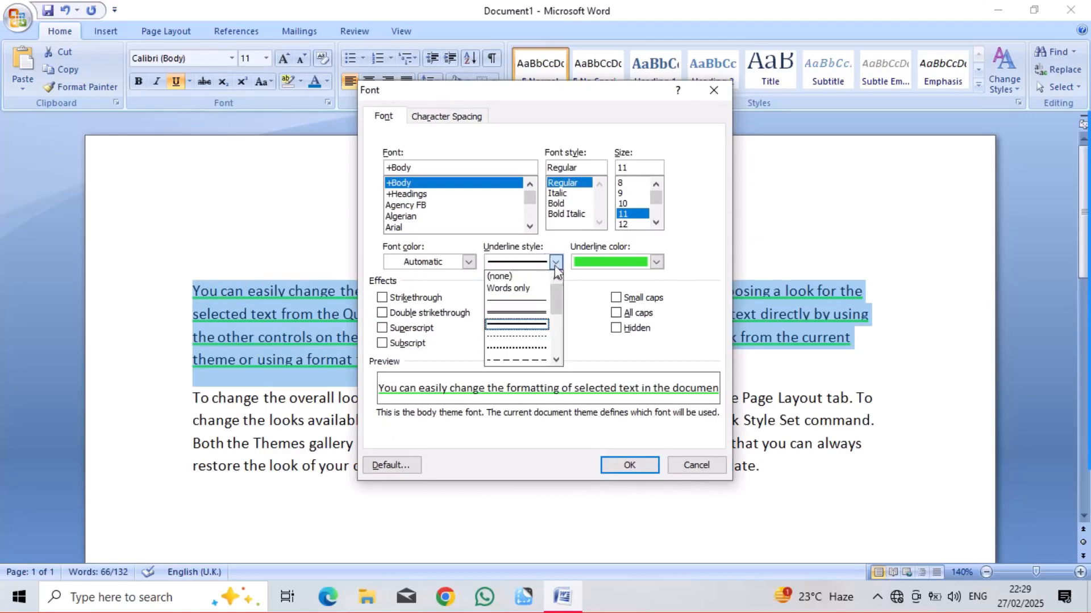
left_click(555, 360)
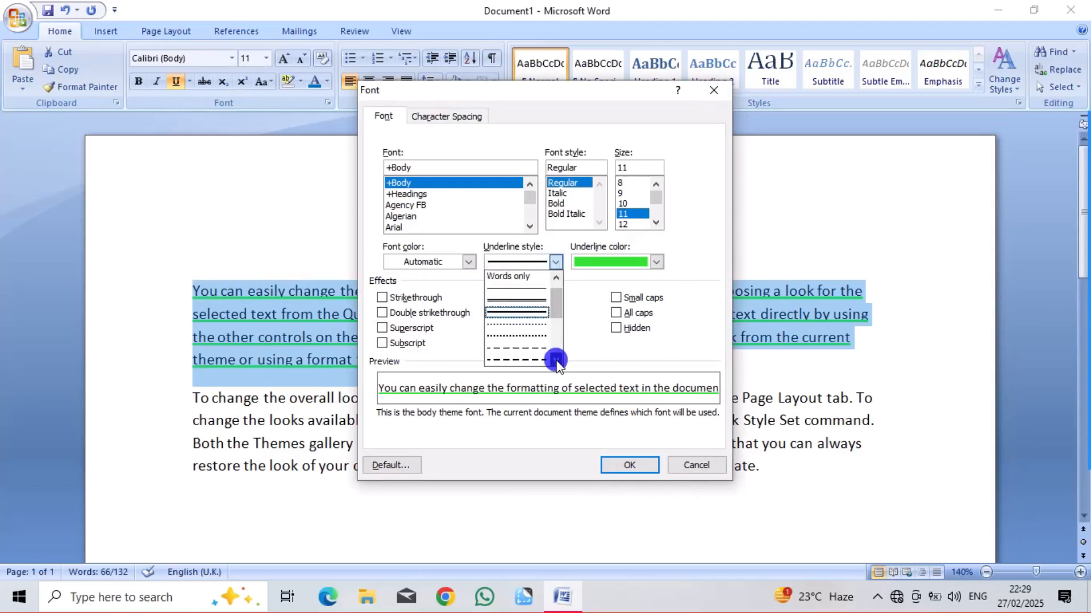
left_click(556, 360)
left_click(556, 359)
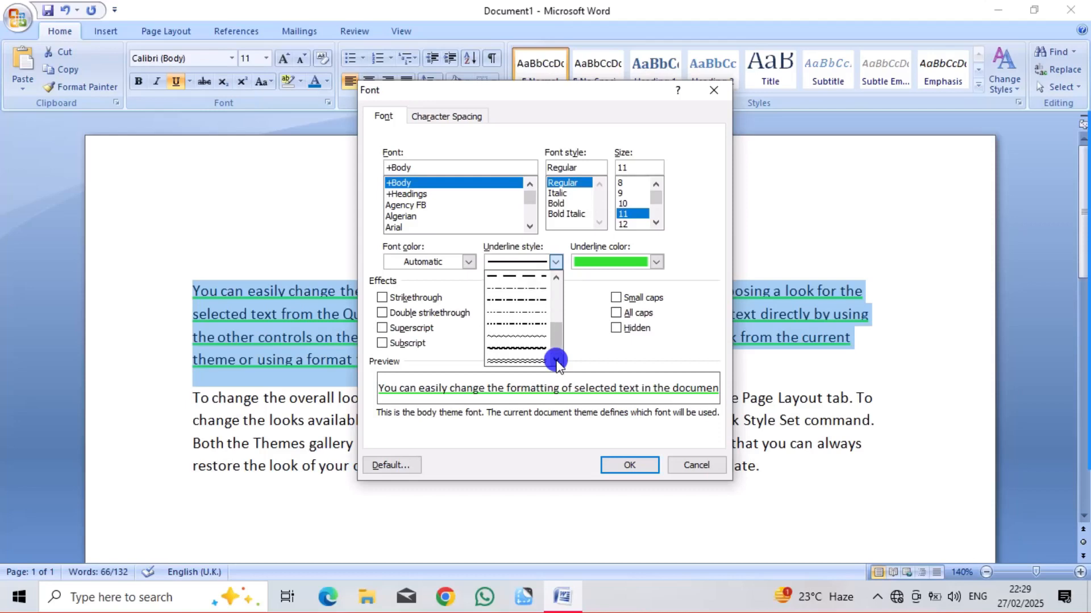
left_click(522, 361)
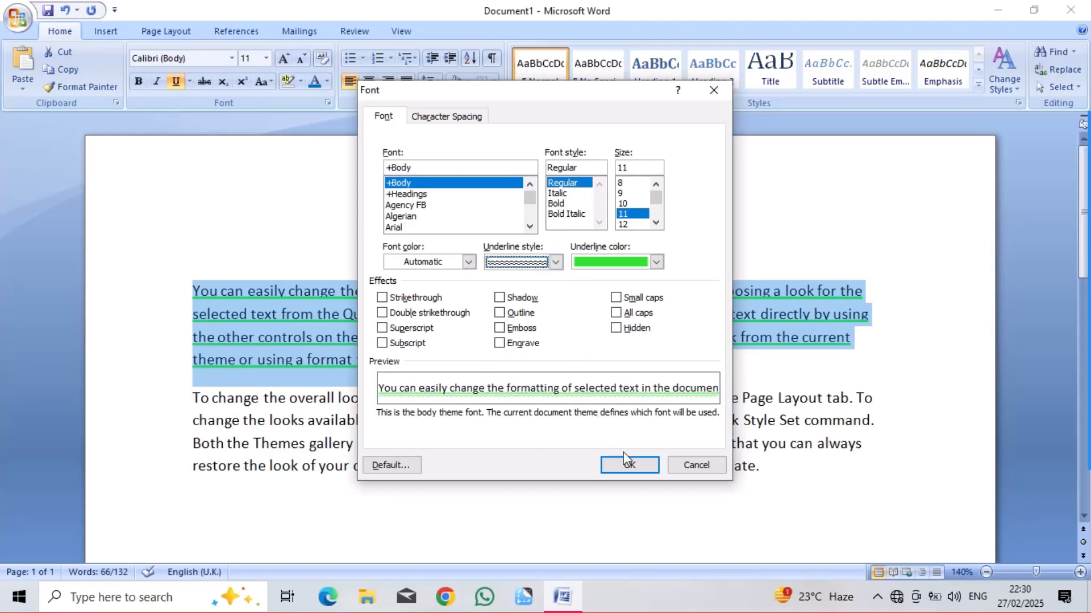
Step: Set the paragraph's font color to standard red with the Shadow effect and apply the font settings
left_click(469, 262)
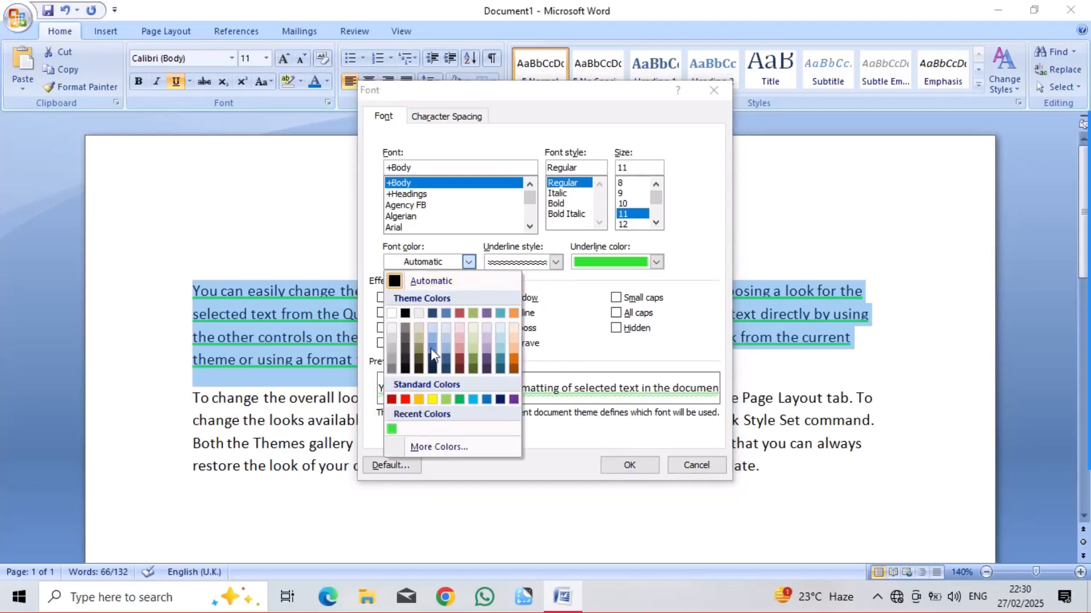
left_click(407, 399)
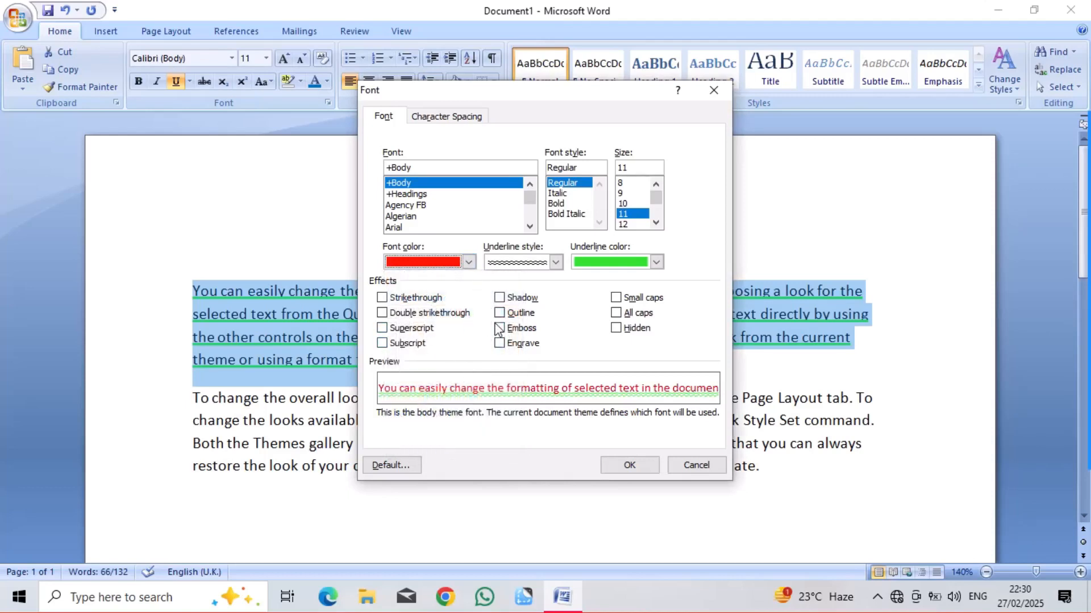
left_click(500, 298)
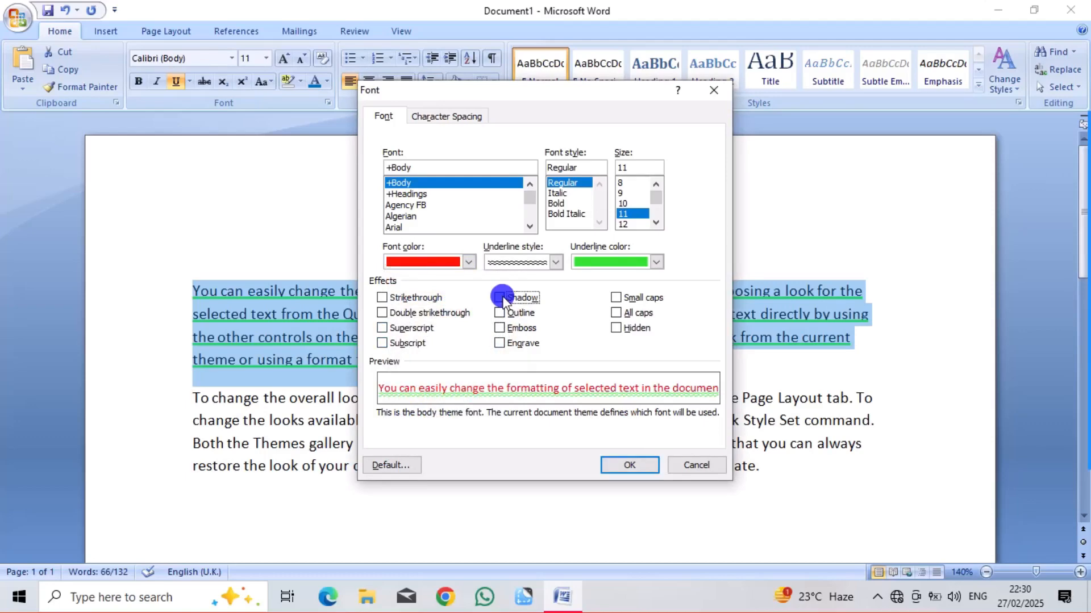
left_click(621, 458)
left_click(631, 435)
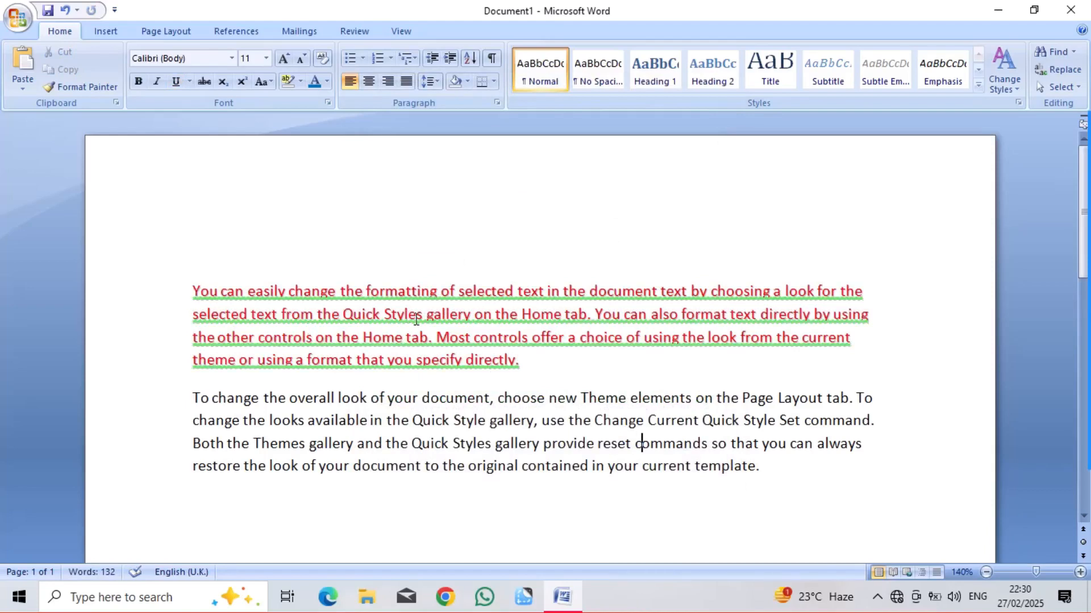
Step: Undo the paragraph's recent formatting changes back to the point where it was only bold
key("ctrl+z")
key("ctrl+z")
key("ctrl+z")
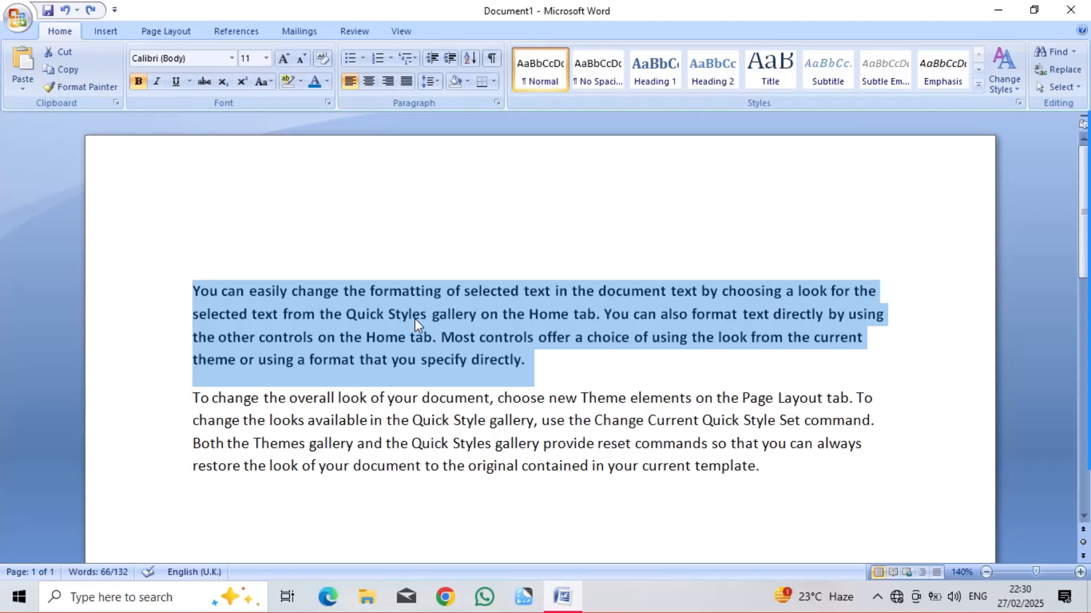
left_click(393, 258)
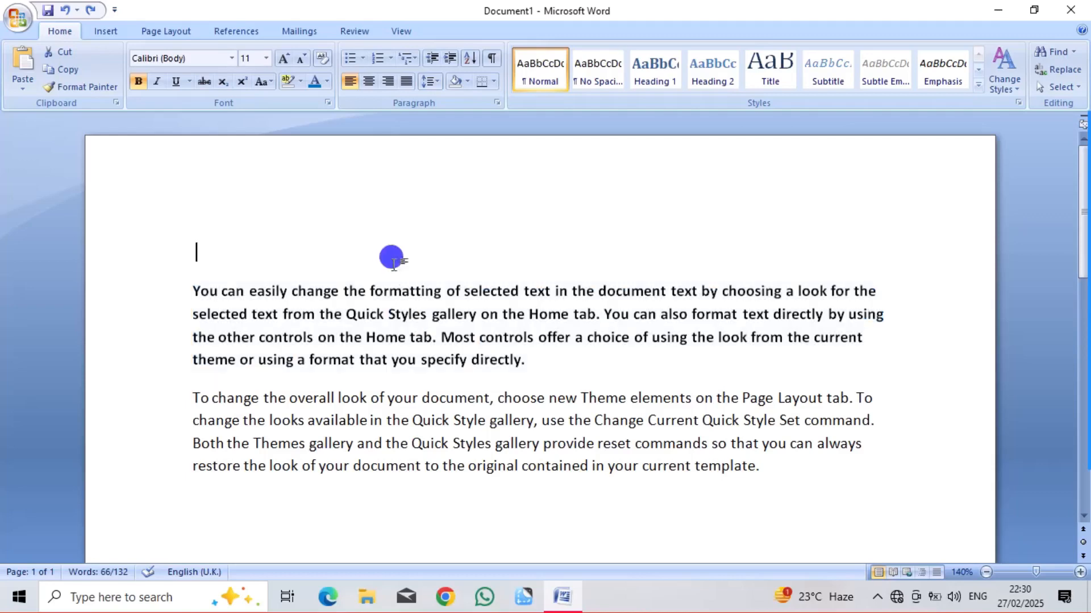
Step: Enter 501 on the empty line above the first paragraph and strike it through
left_click(205, 82)
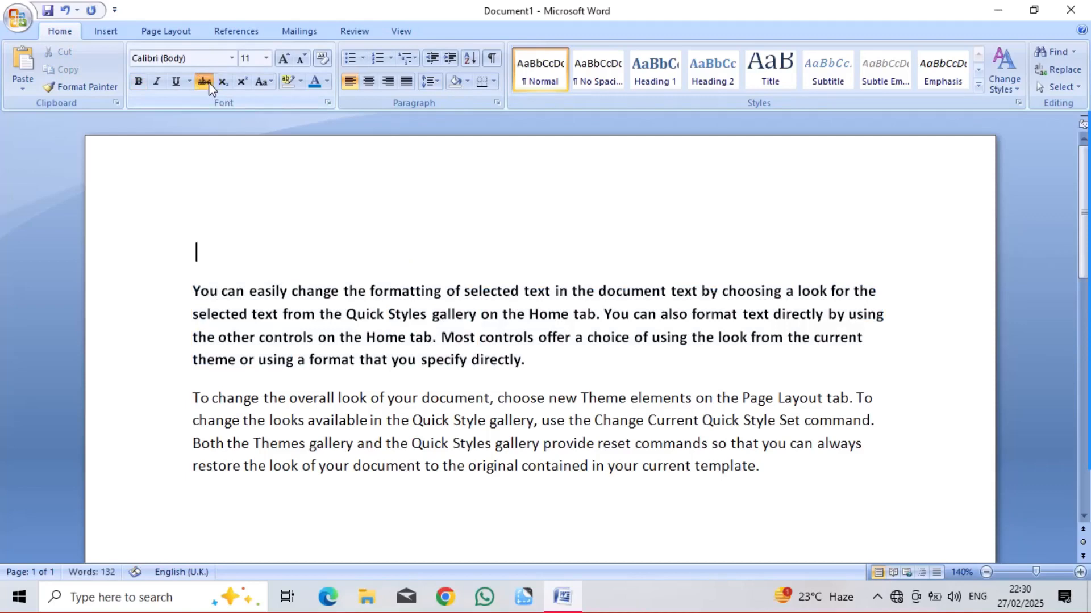
left_click(280, 235)
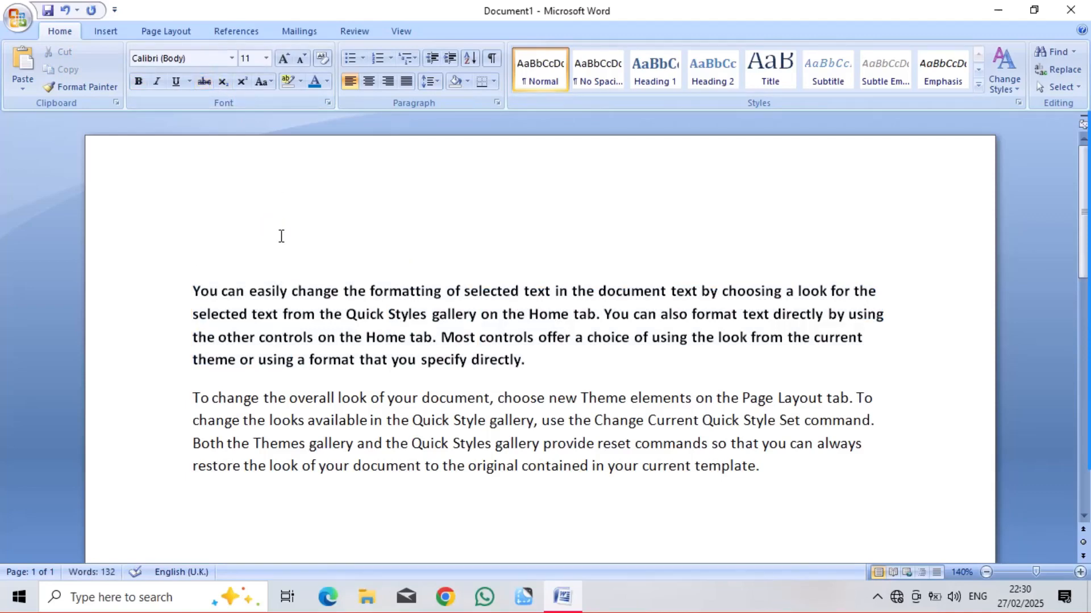
type("501")
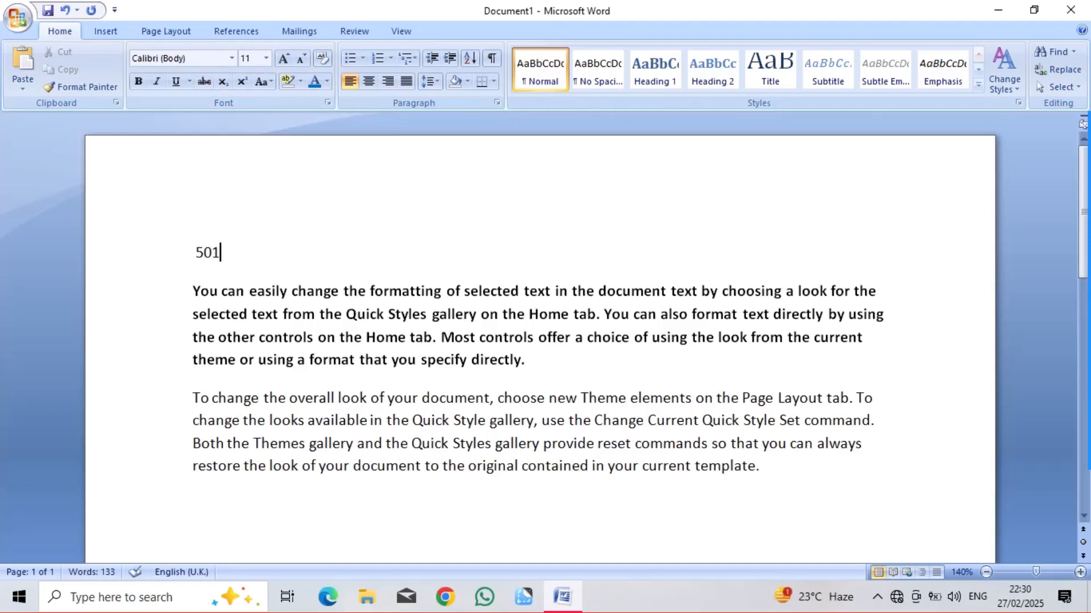
left_click(196, 250)
left_click_drag(197, 250, 222, 249)
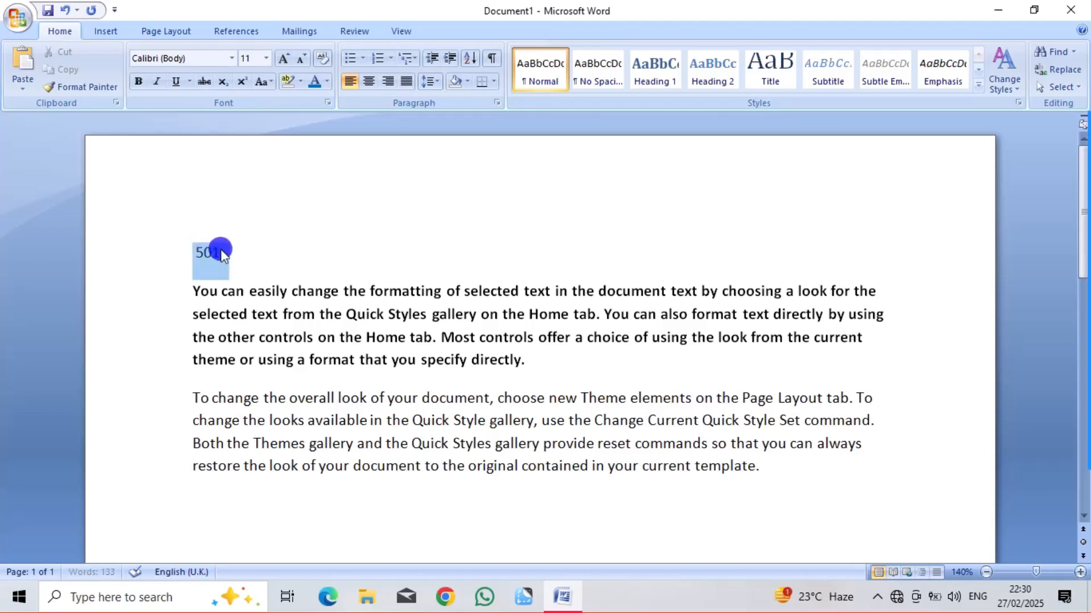
left_click(205, 82)
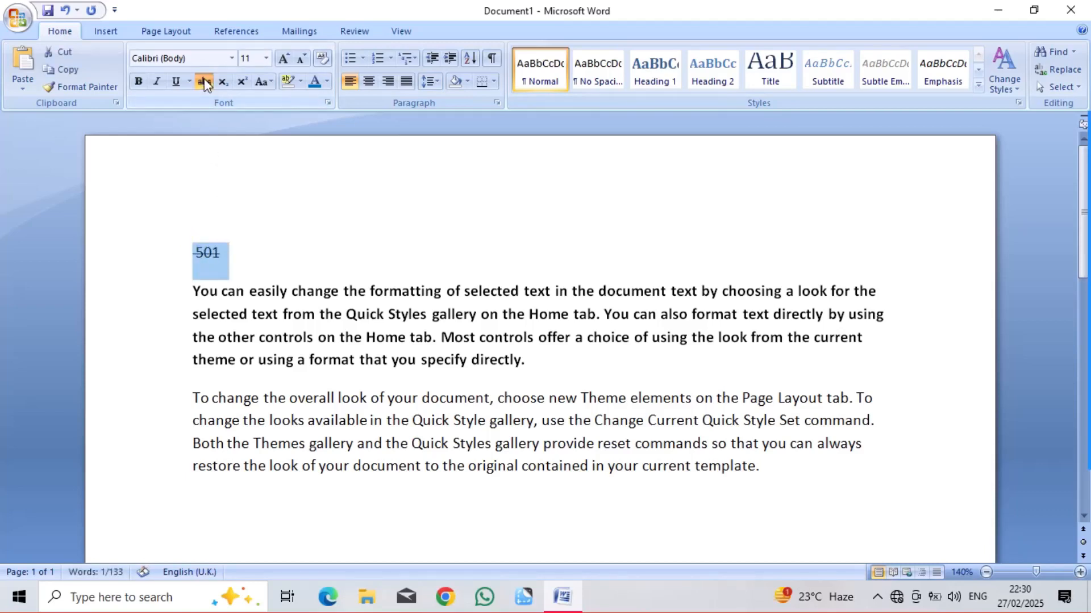
left_click(257, 250)
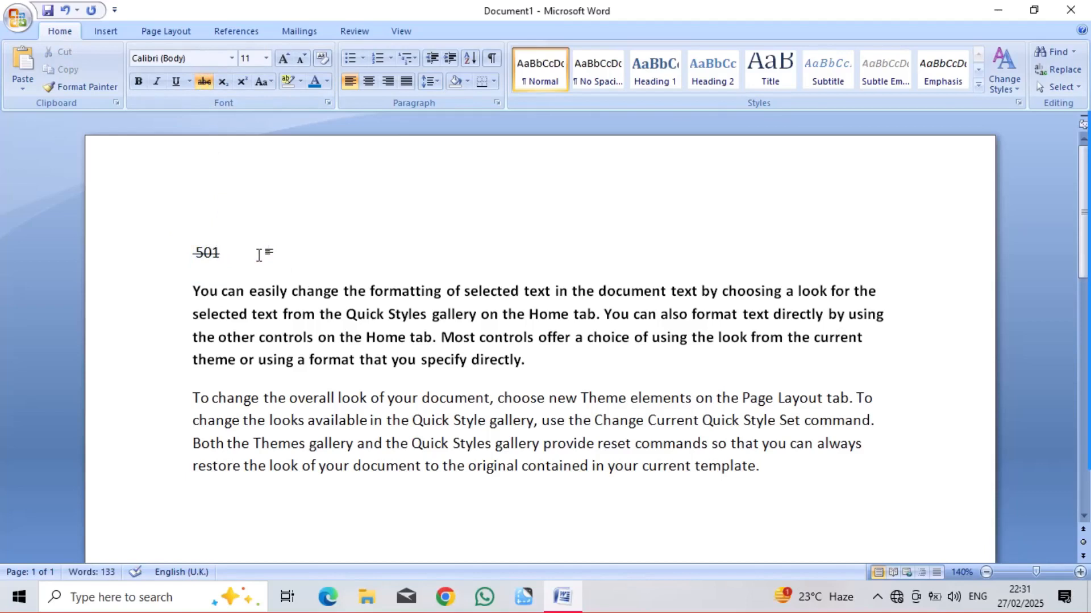
Step: Replace the struck-through 501 with Rs500, and clear the line again
type("RS")
key("BackSpace")
key("BackSpace")
key("BackSpace")
key("BackSpace")
key("BackSpace")
type("Rs500")
key("BackSpace")
key("BackSpace")
key("BackSpace")
key("BackSpace")
key("BackSpace")
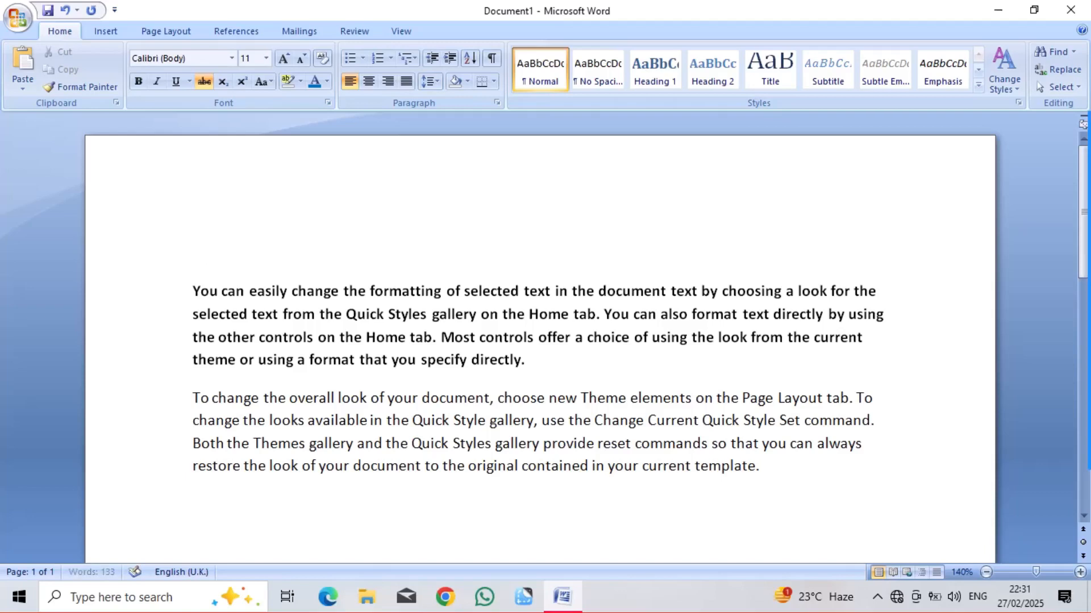
Step: Turn off strikethrough and enter "-Rs 500" on the empty line above the bold paragraph
left_click(208, 84)
type("-Rs&")
key("BackSpace")
type("500")
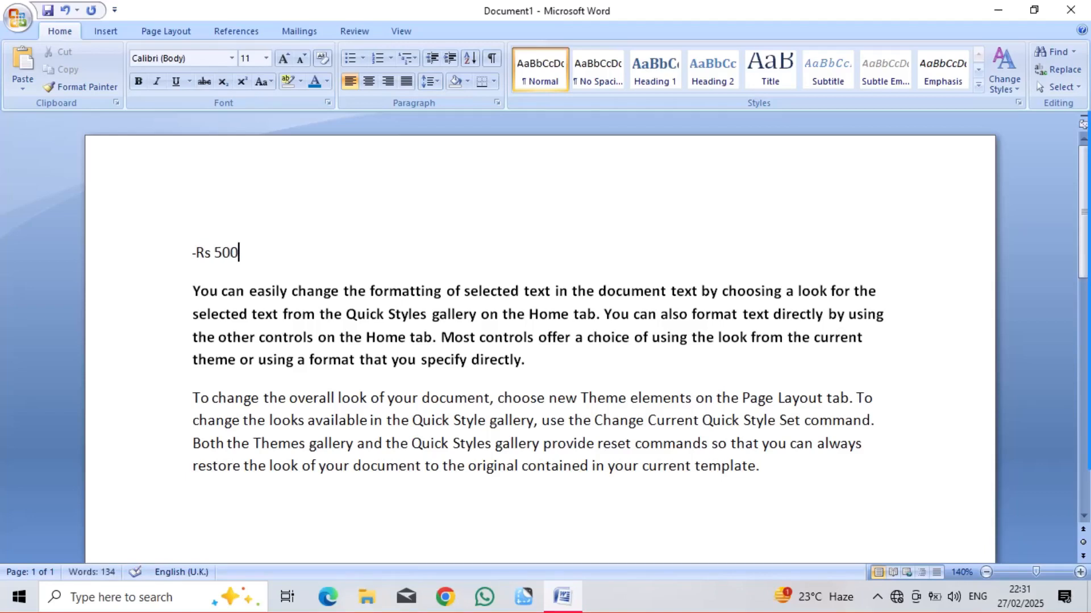
Step: Add "Rs 450" on the same line as the first price, spaced three tabs after it
key("Tab")
key("Tab")
key("Tab")
type("Rs450")
key("BackSpace")
key("BackSpace")
key("BackSpace")
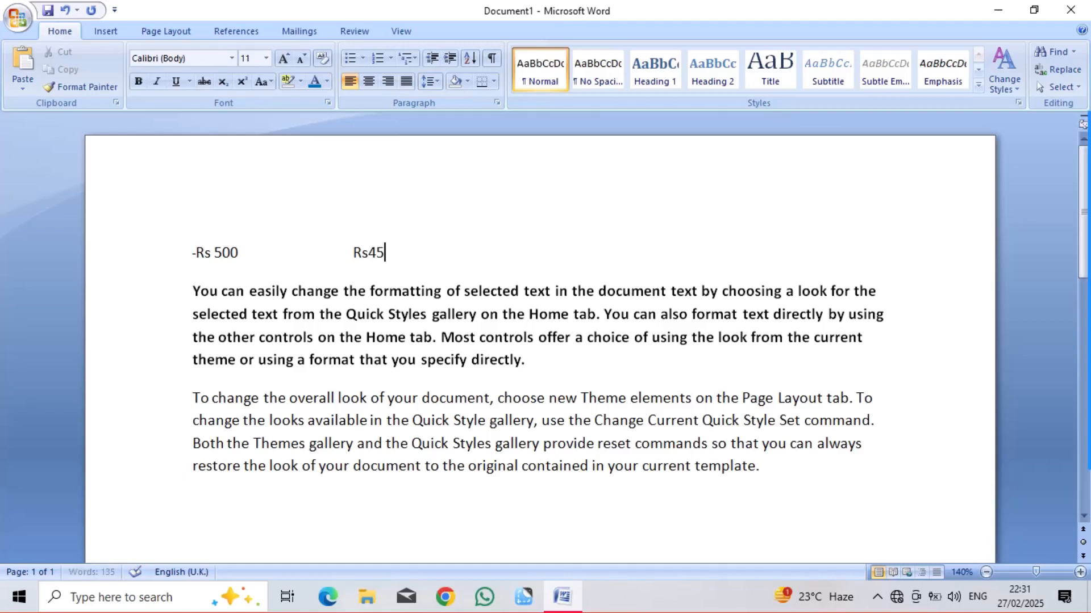
type("450")
Step: Strike through the number 500 in the price line and the word "formatting" in the bold paragraph
double_click(226, 248)
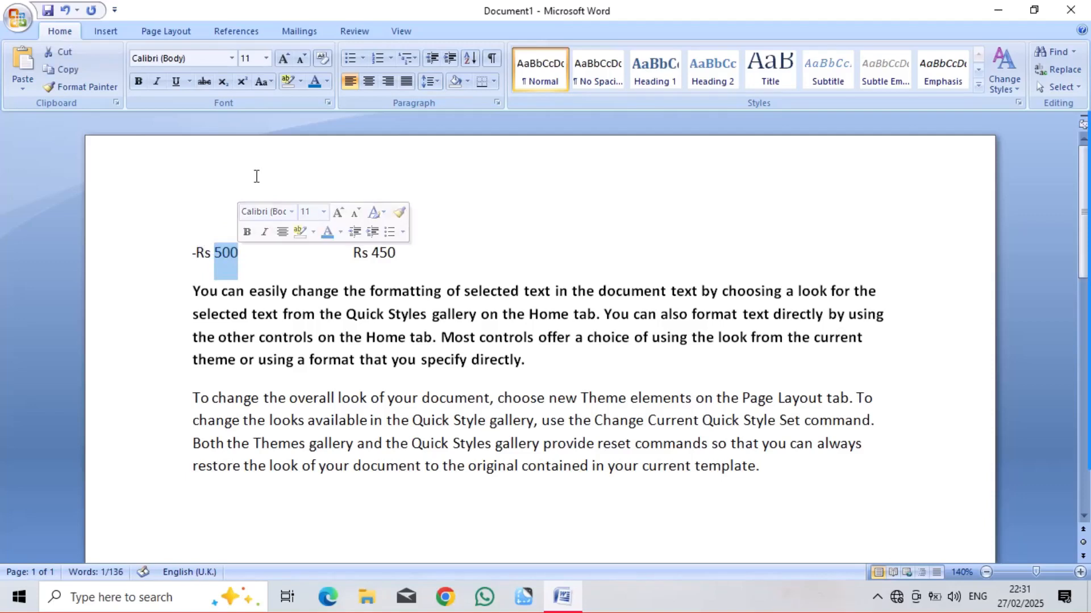
left_click(204, 82)
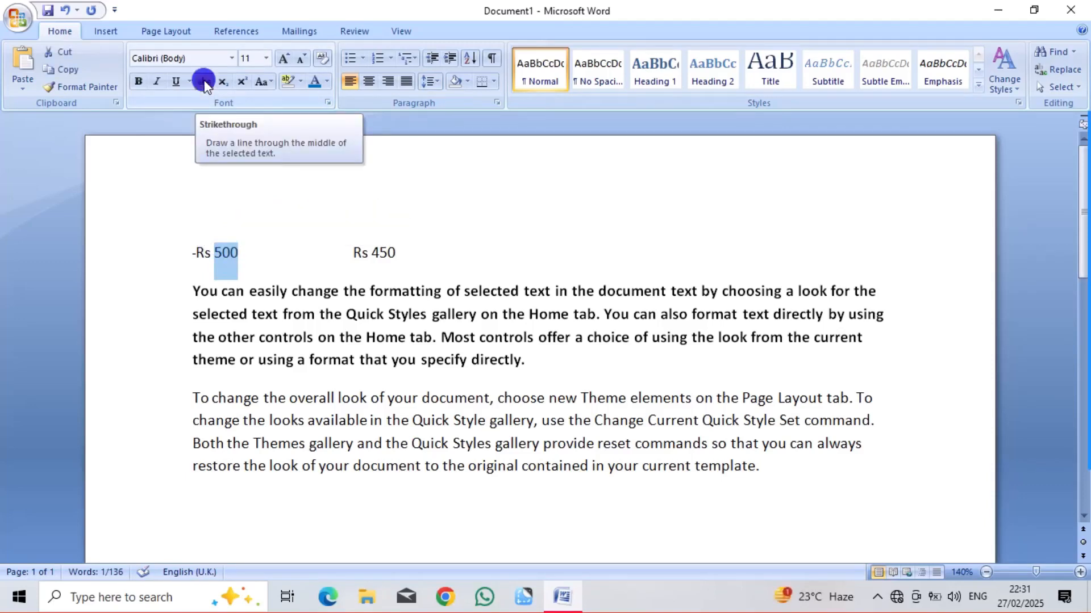
left_click(307, 188)
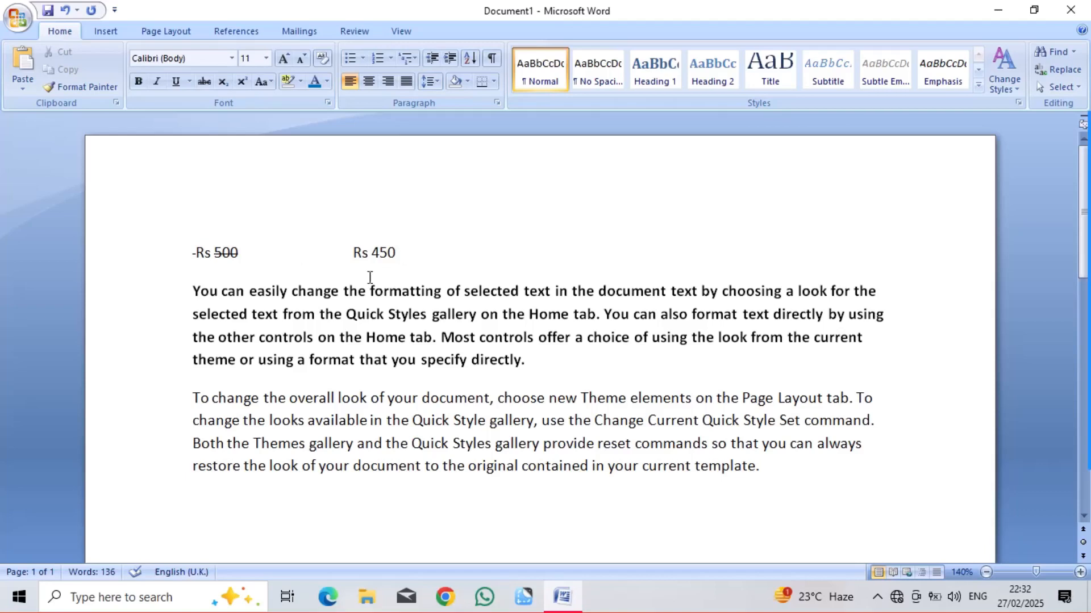
left_click_drag(370, 291, 441, 294)
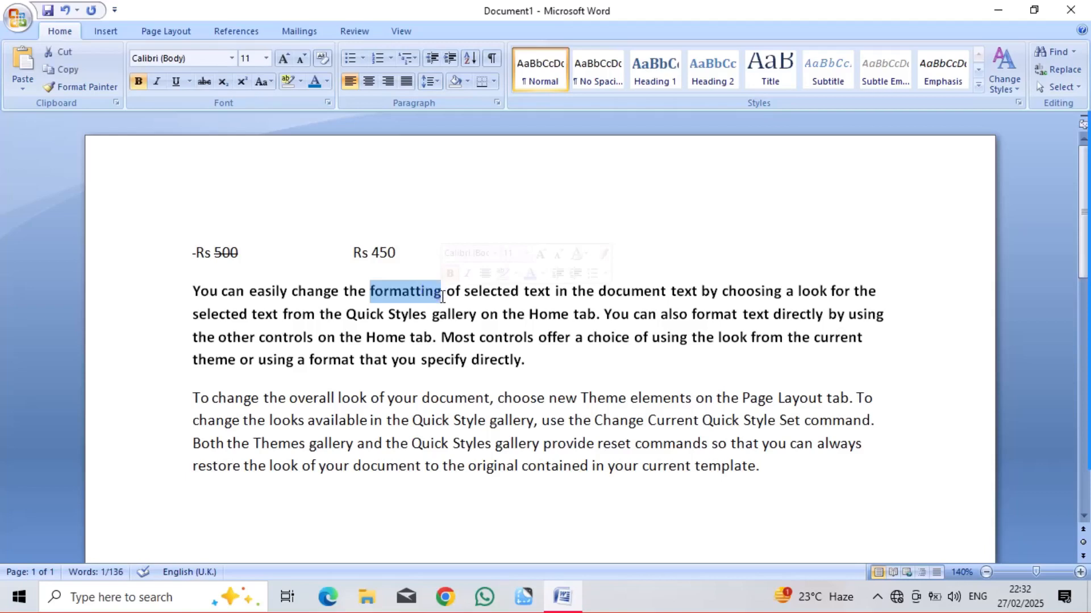
left_click(201, 82)
left_click(357, 188)
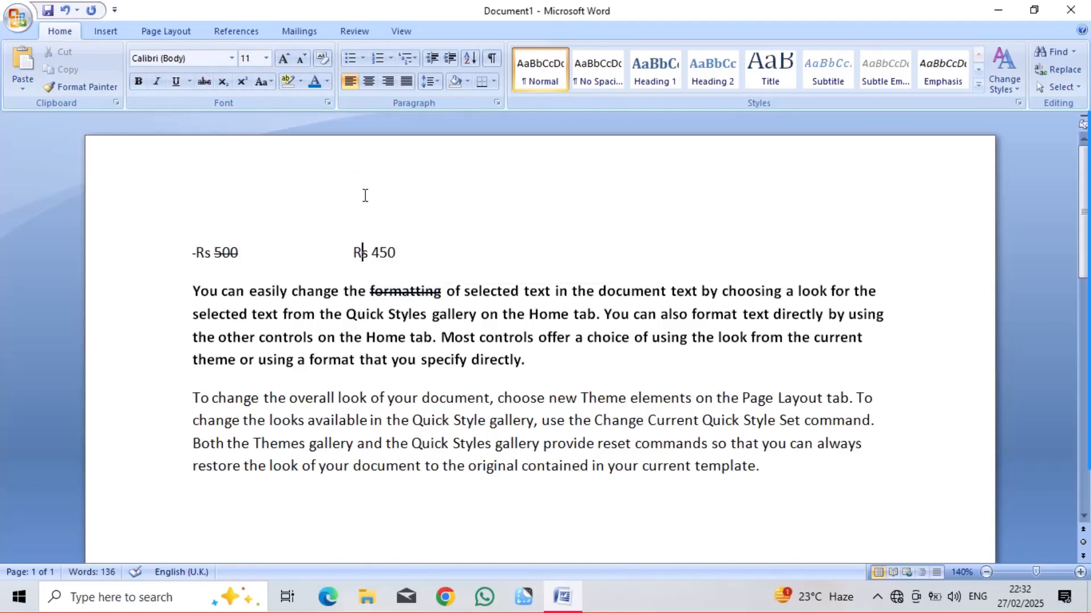
Step: Enter H2O on the line below the last paragraph and make its 2 a subscript
left_click(362, 252)
key("Down")
key("Down")
key("Down")
key("Down")
key("Down")
type("H2O")
left_click_drag(200, 504, 208, 508)
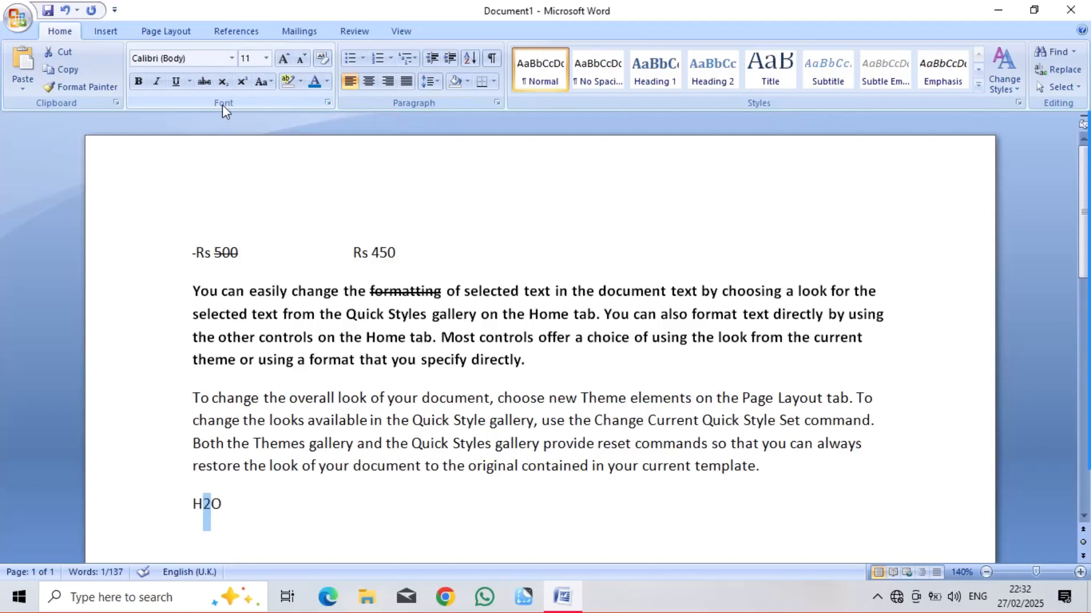
left_click(224, 82)
left_click(296, 481)
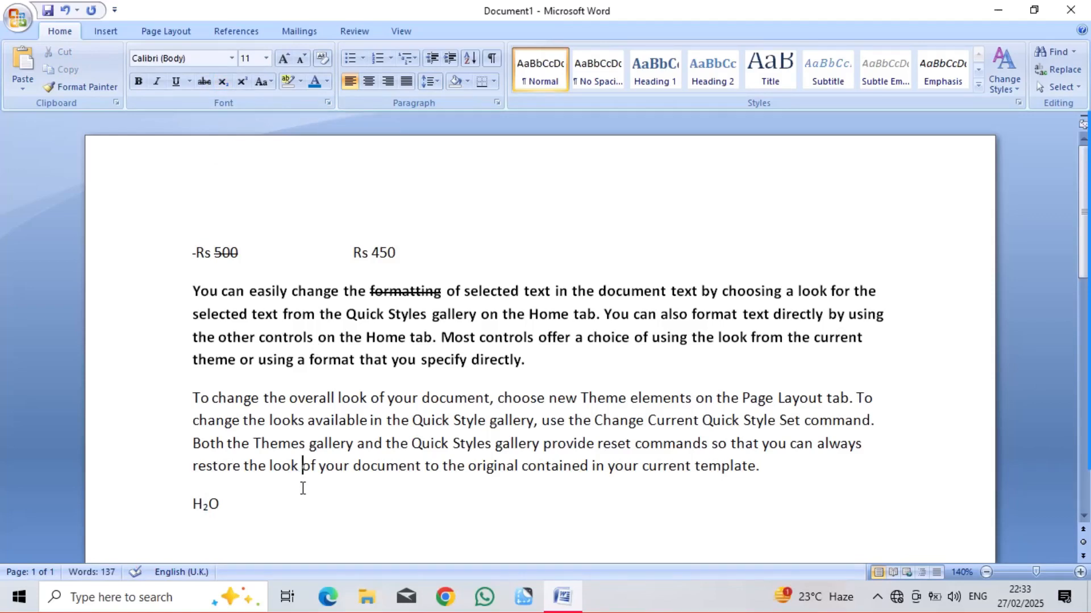
Step: Enter 84 on a new line below the H2O formula and make the 4 a superscript
left_click(243, 83)
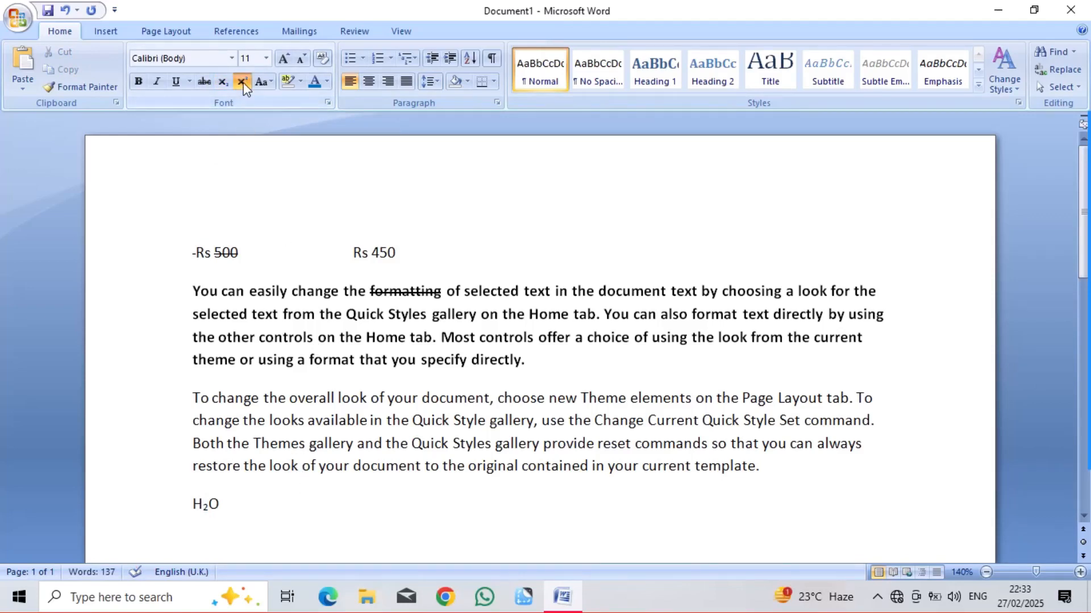
left_click(287, 506)
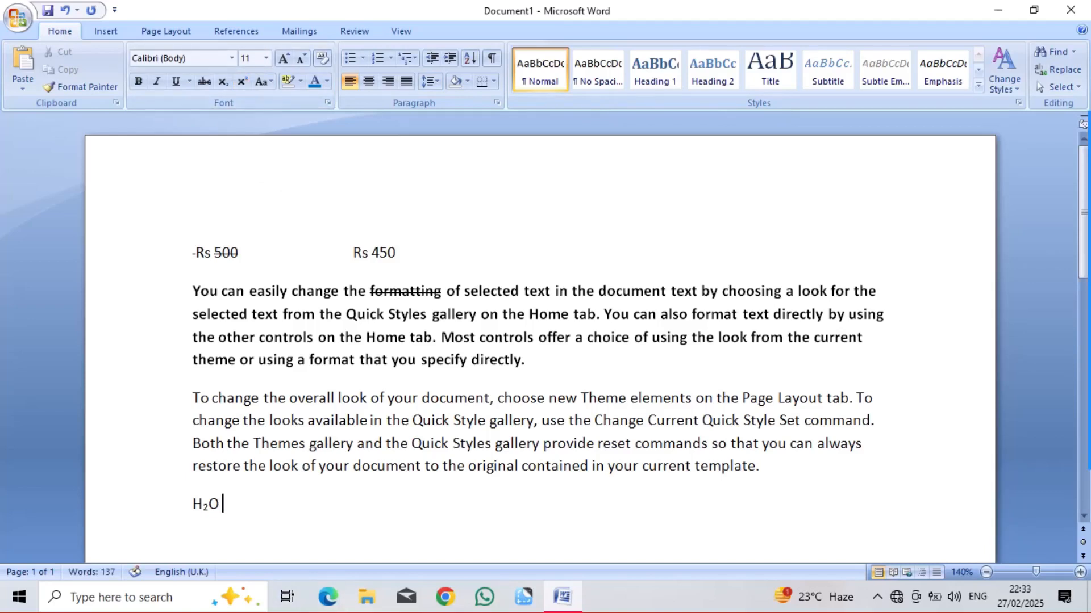
key("Return")
type("84")
left_click_drag(202, 540, 210, 541)
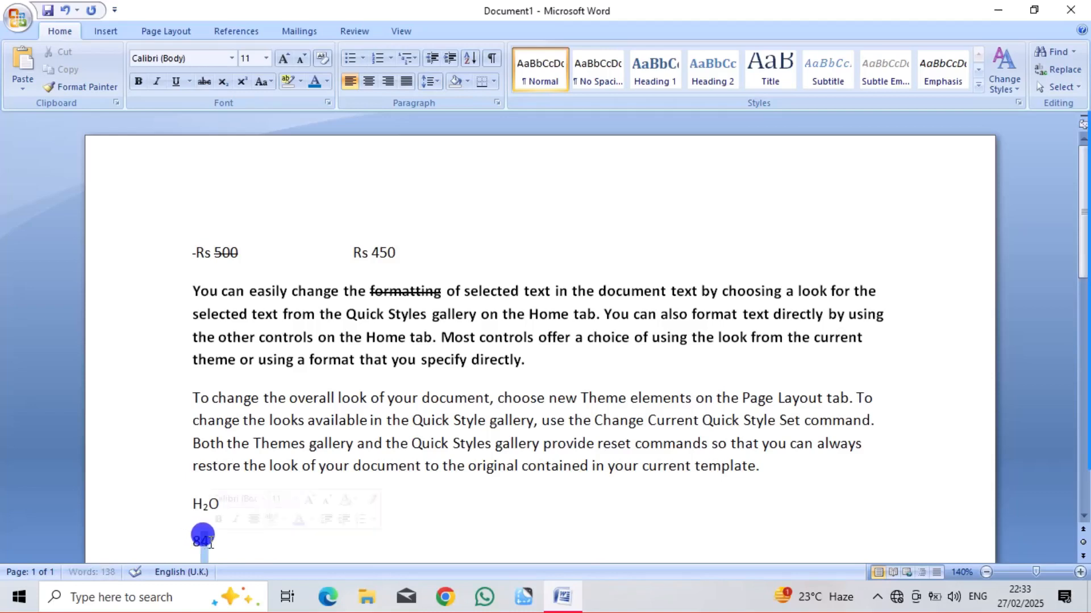
left_click(243, 90)
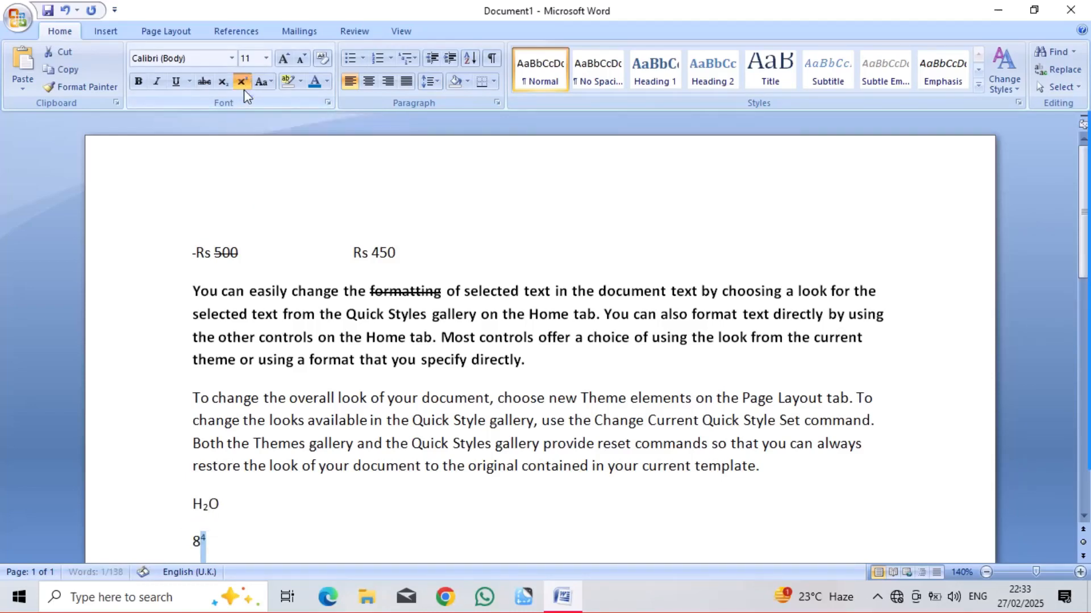
left_click(275, 539)
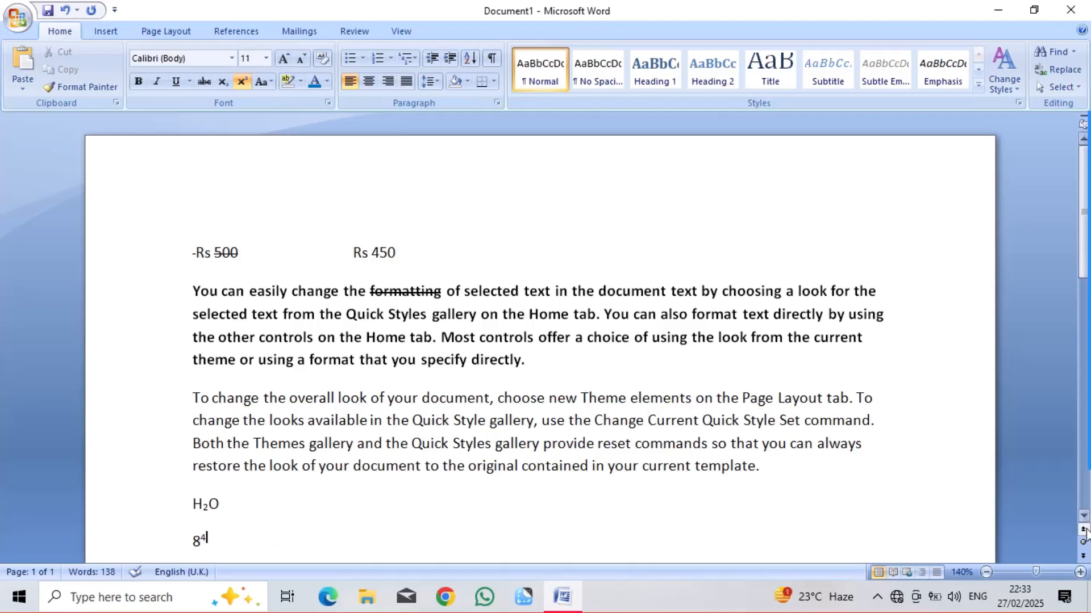
scroll(1082, 515, "down", 4)
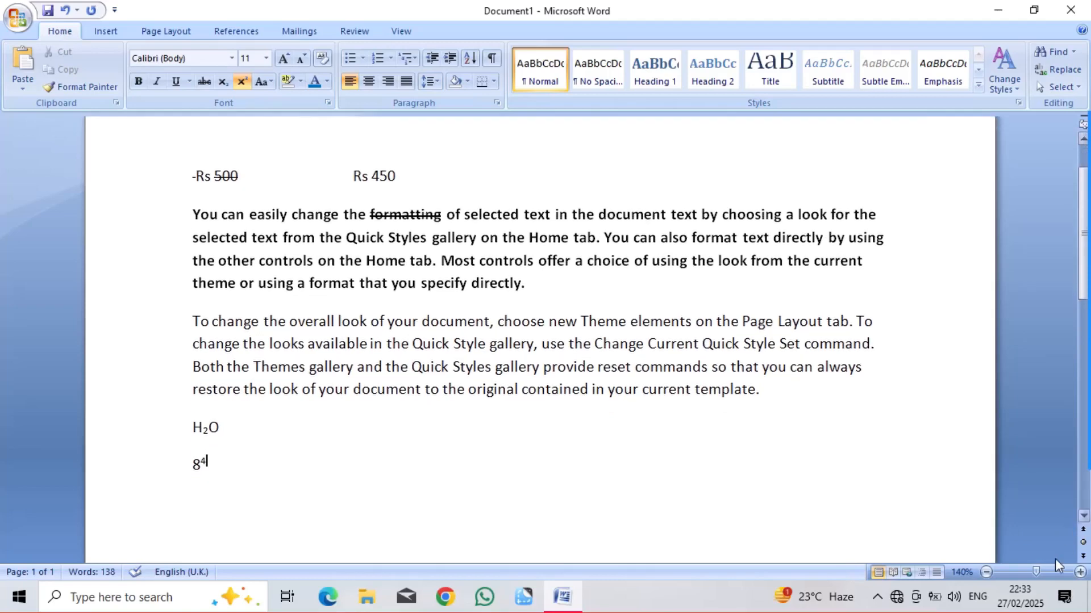
left_click(1080, 572)
left_click(1080, 572)
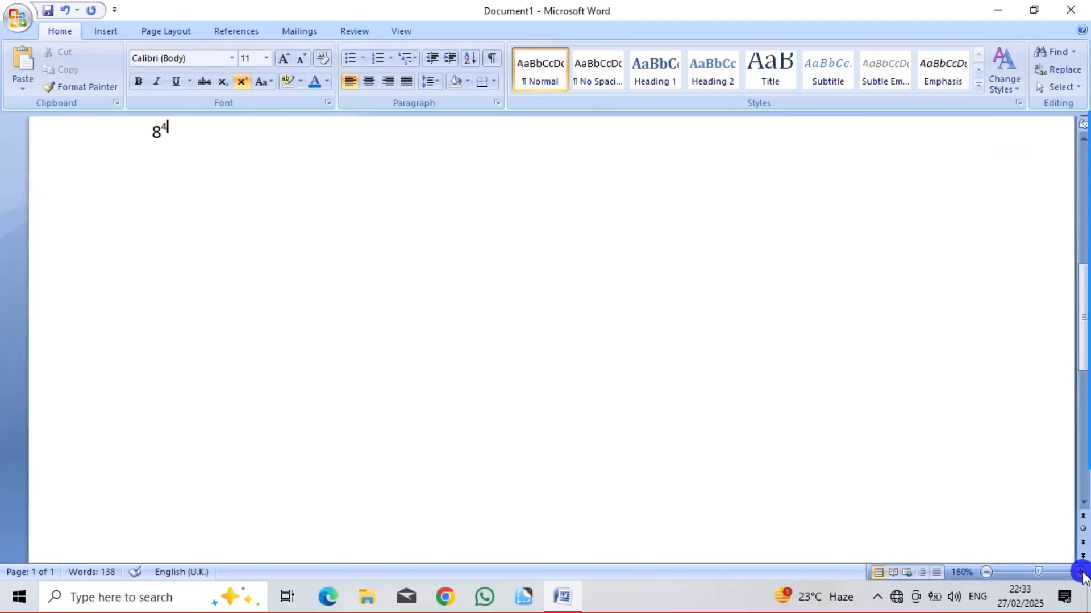
left_click(1081, 572)
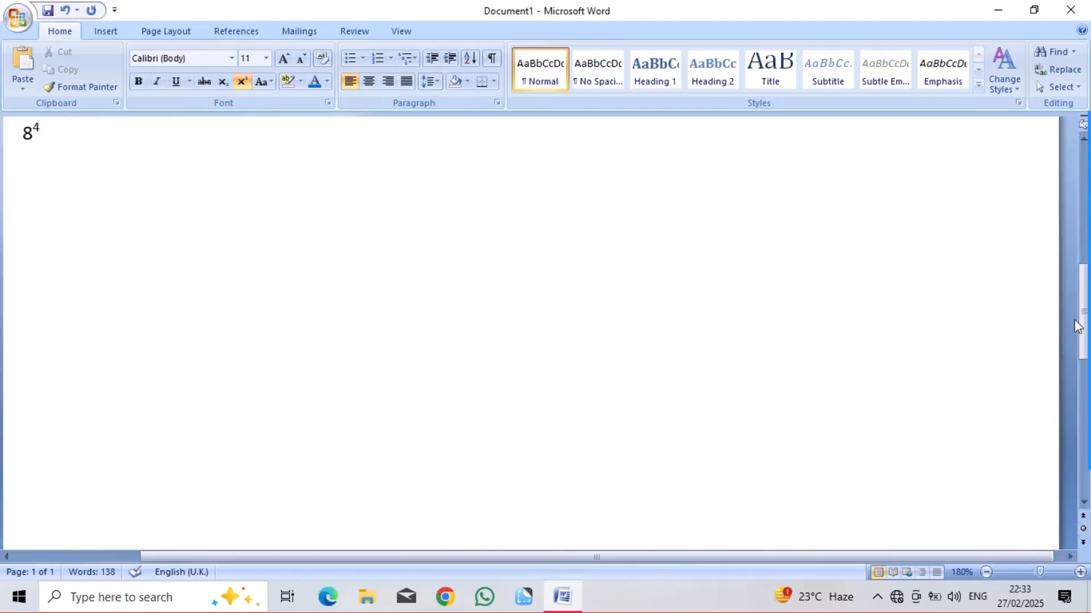
left_click(1082, 142)
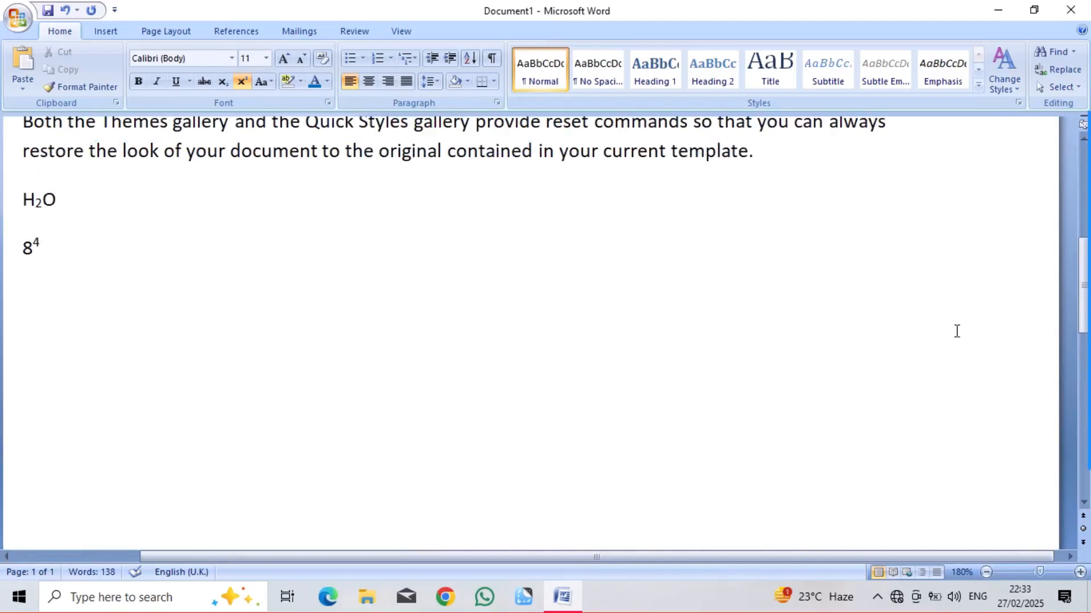
left_click(1027, 571)
left_click(1037, 572)
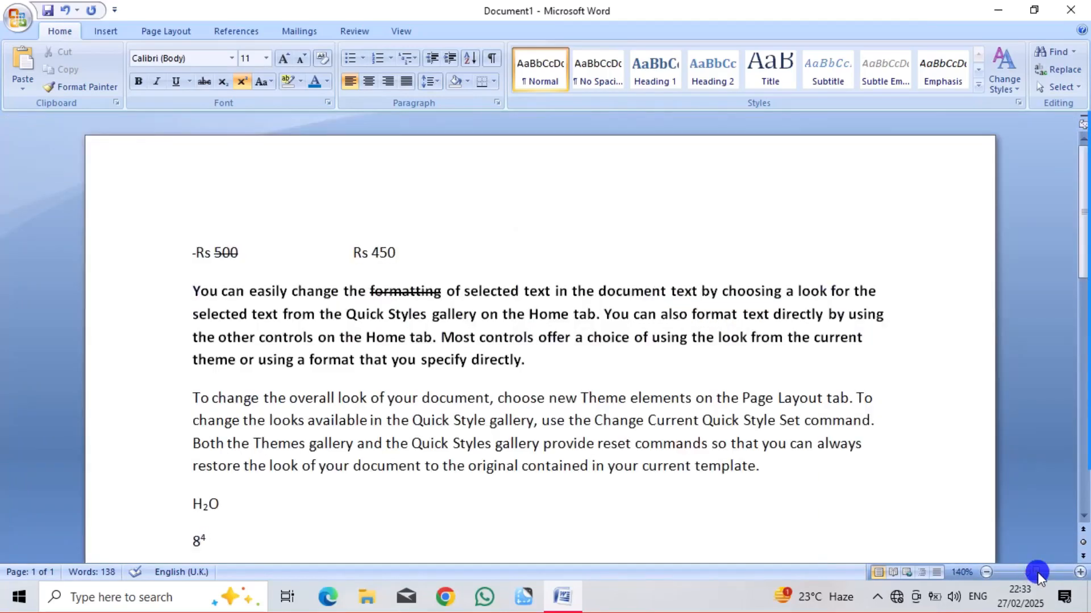
left_click(843, 416)
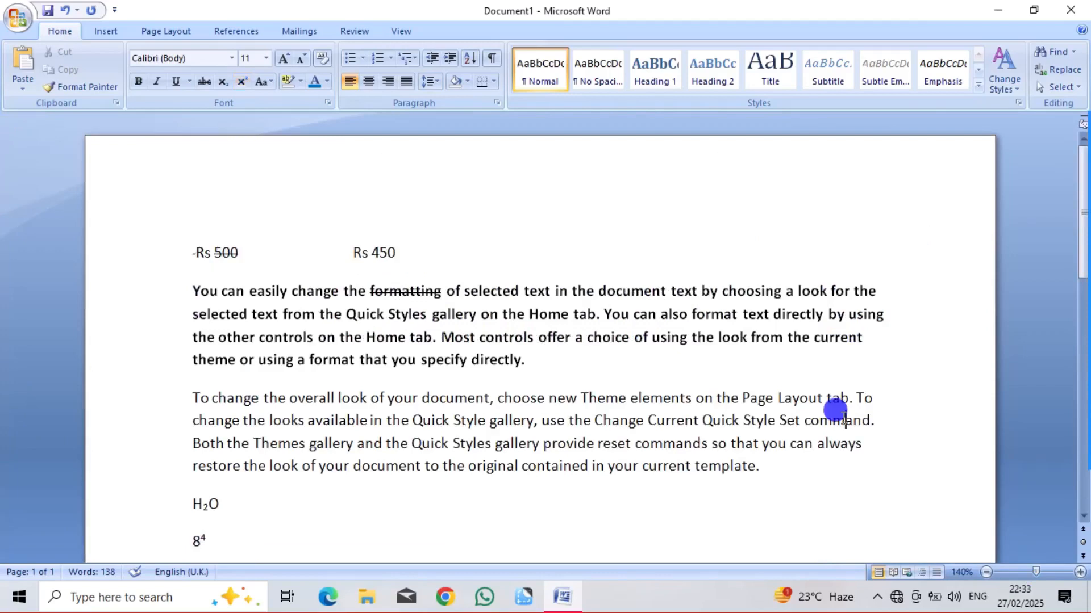
key("Down")
key("Down")
key("Down")
key("Down")
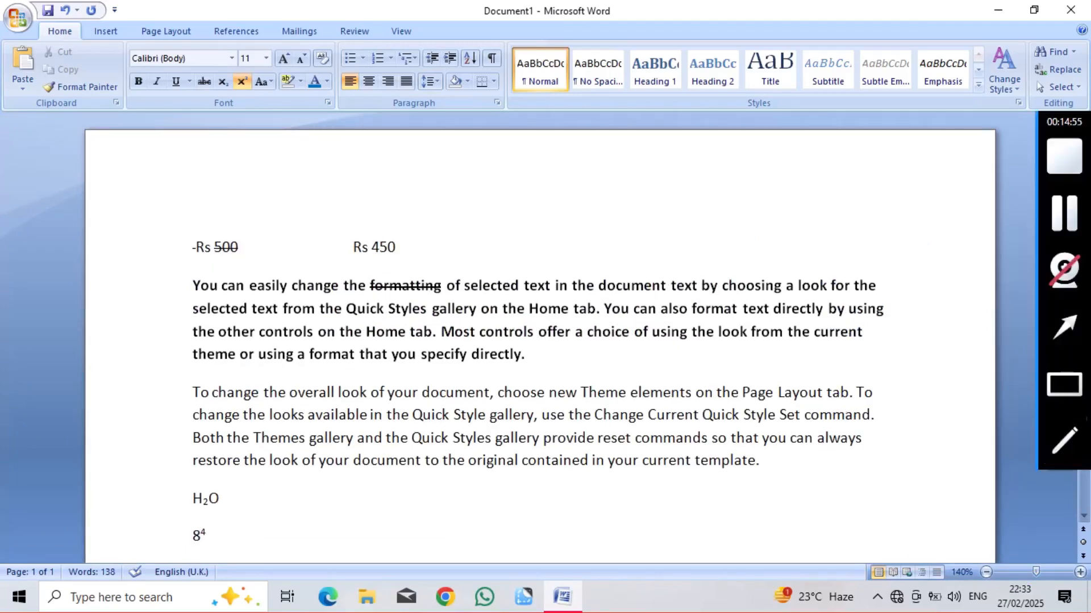
key("Up")
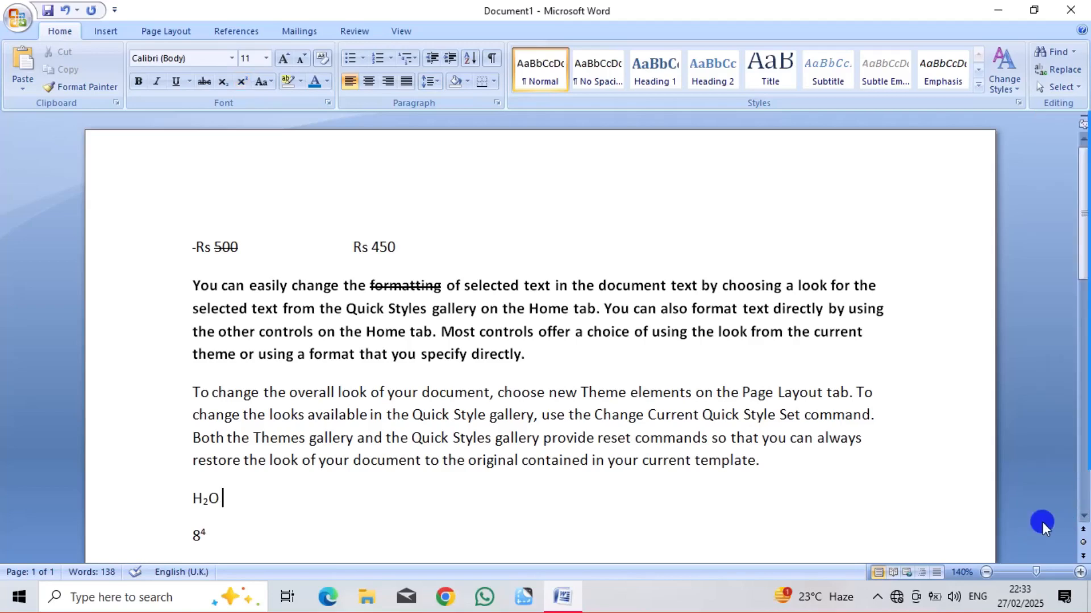
left_click(1083, 517)
left_click(1083, 517)
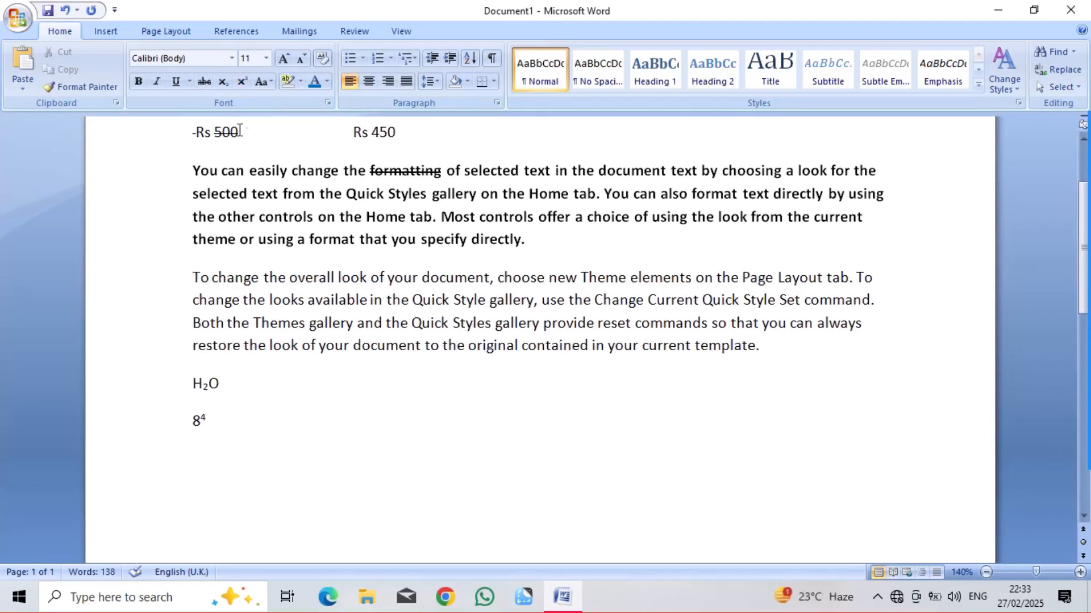
Step: Change the case of the last paragraph above the H2O line to UPPERCASE
left_click(269, 86)
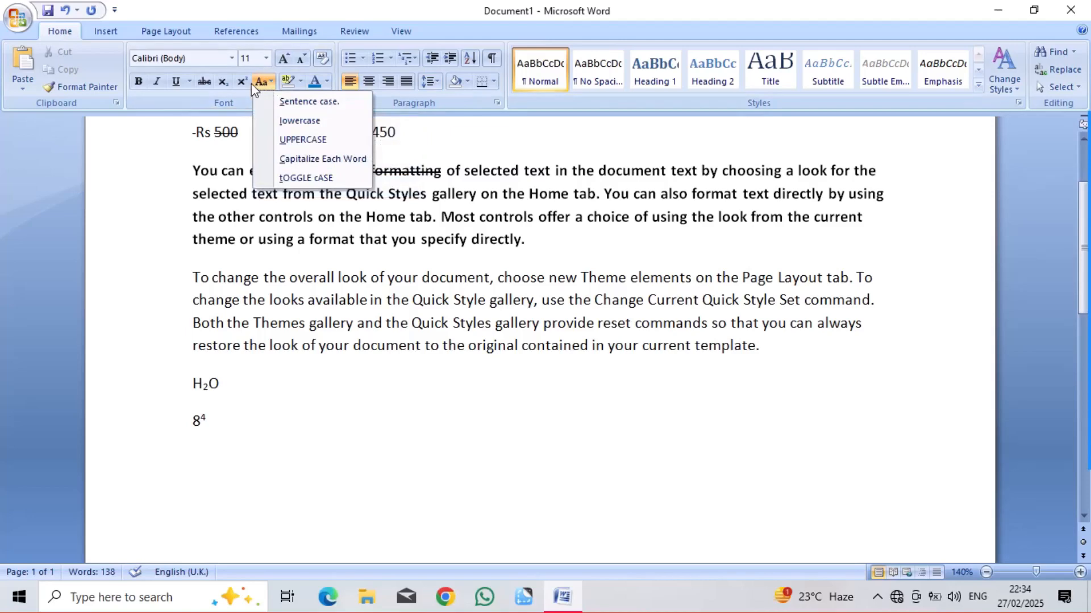
left_click(139, 195)
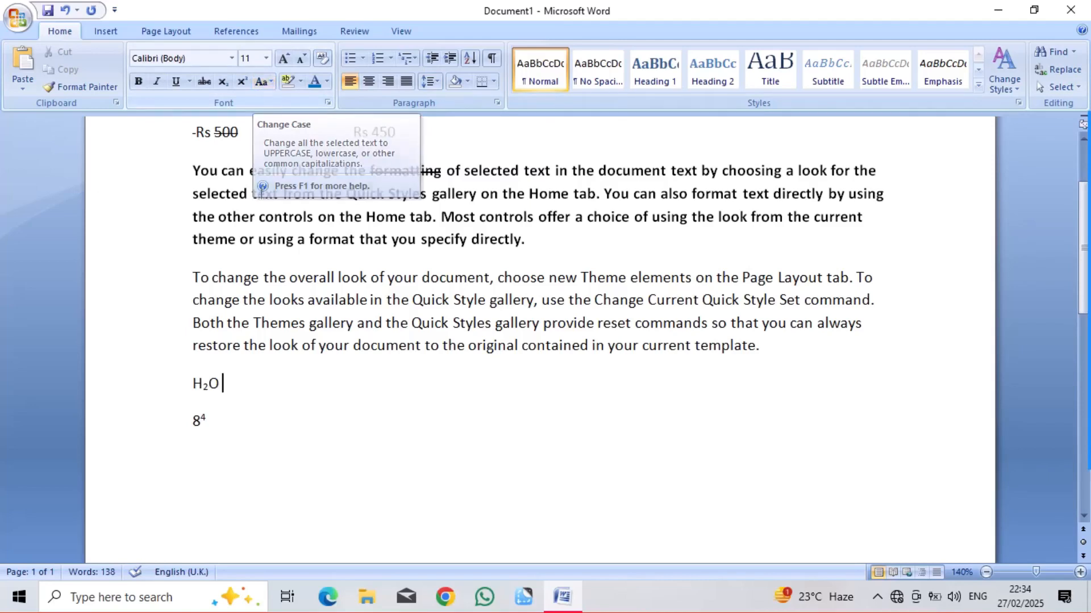
left_click_drag(189, 271, 748, 357)
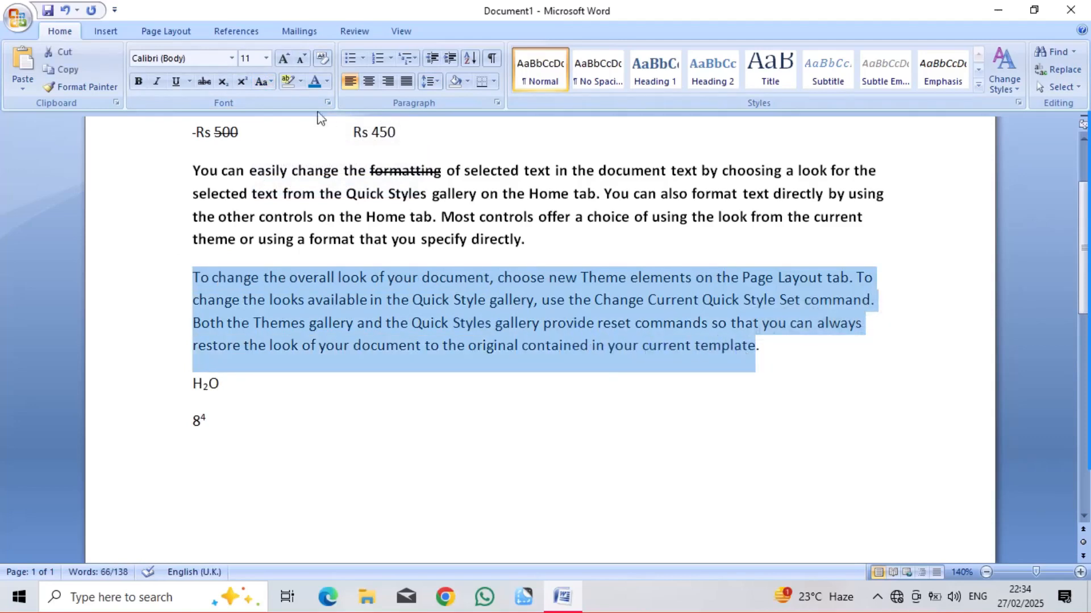
left_click(267, 81)
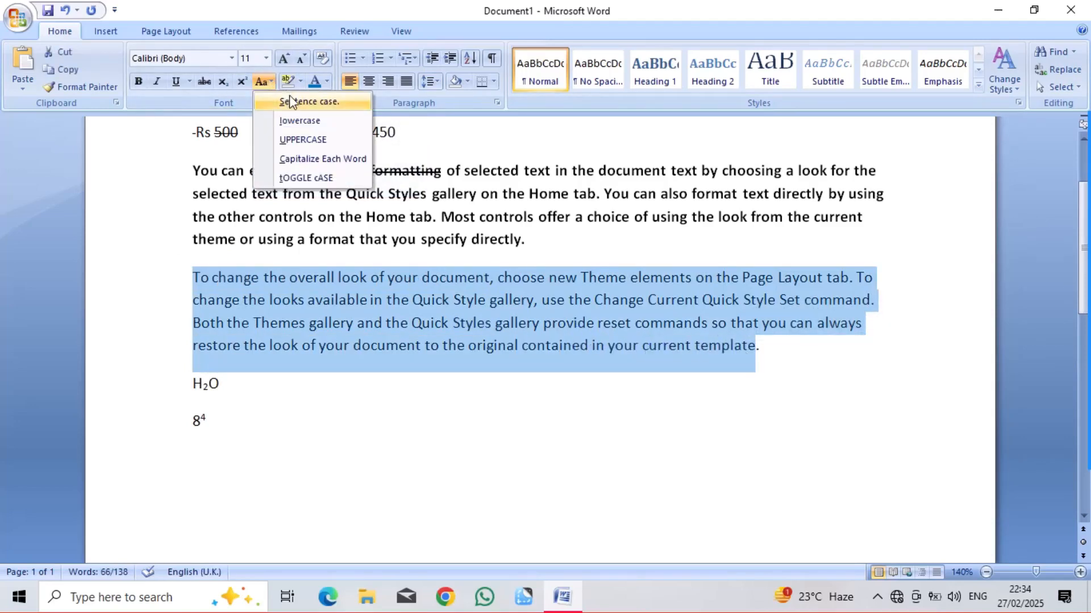
left_click(291, 139)
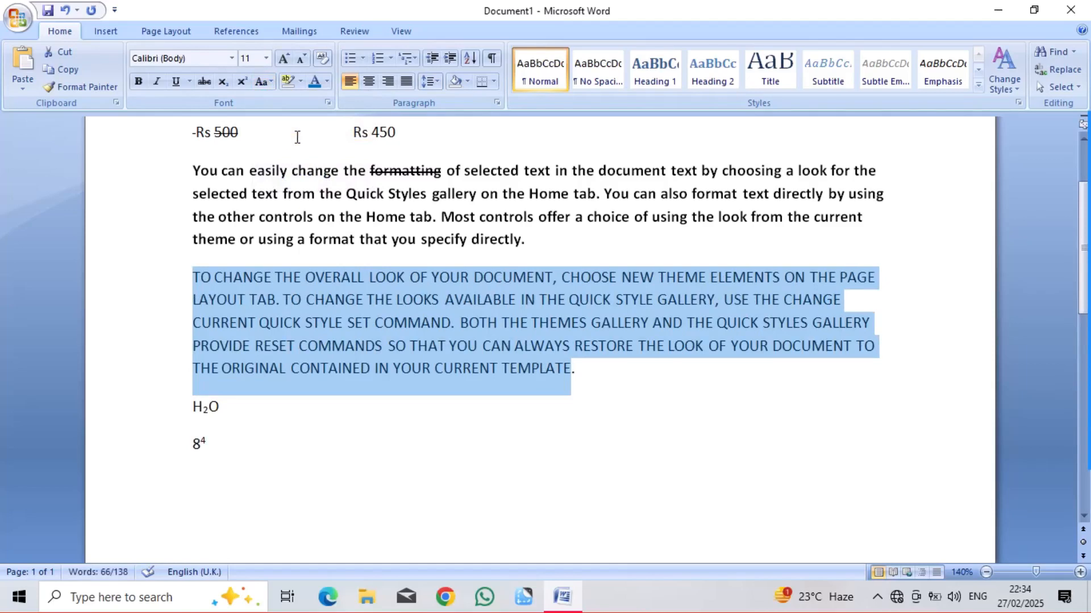
left_click(757, 433)
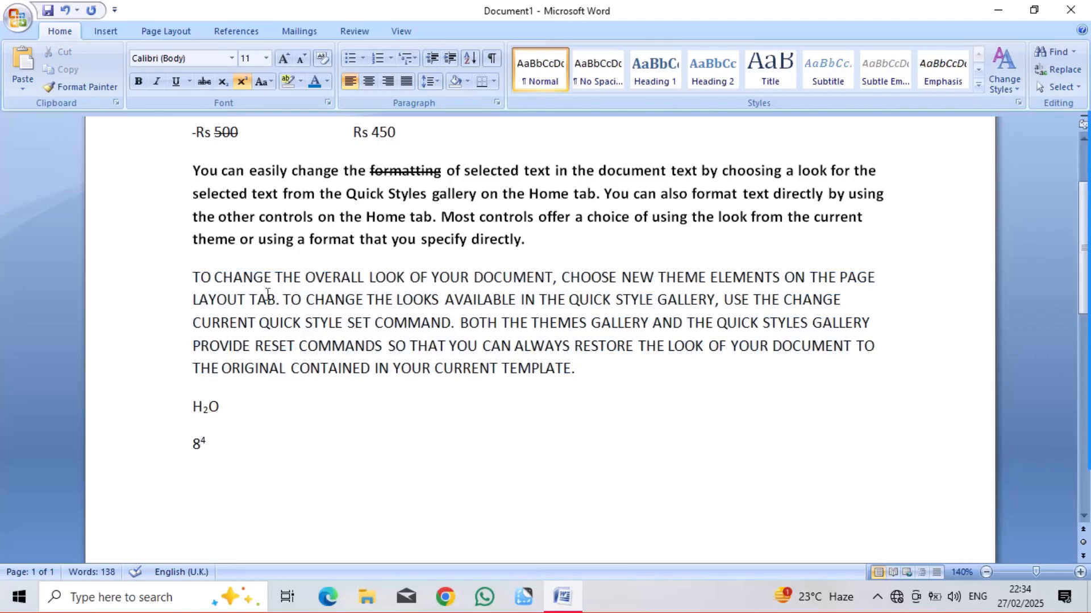
Step: Apply tOGGLE cASE to the uppercase paragraph above the H2O line
left_click(193, 277)
left_click_drag(193, 277, 564, 386)
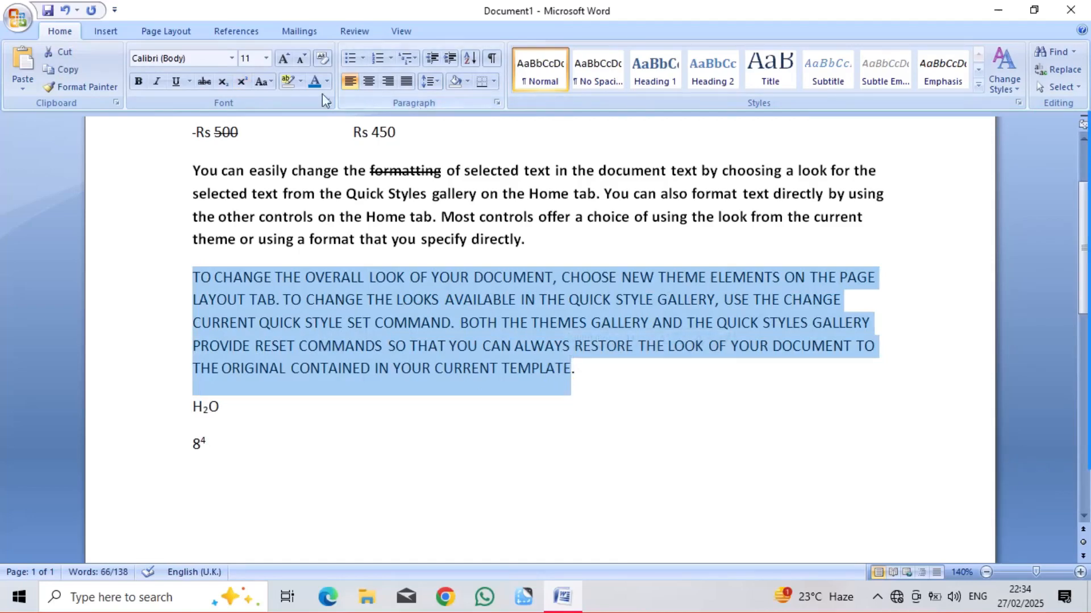
left_click(263, 83)
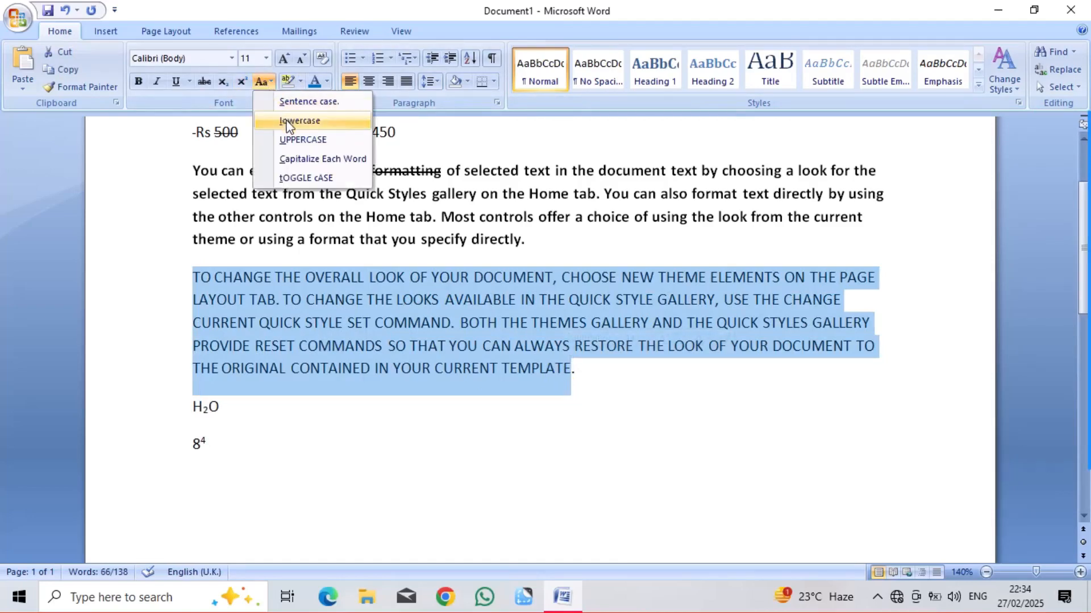
left_click(294, 177)
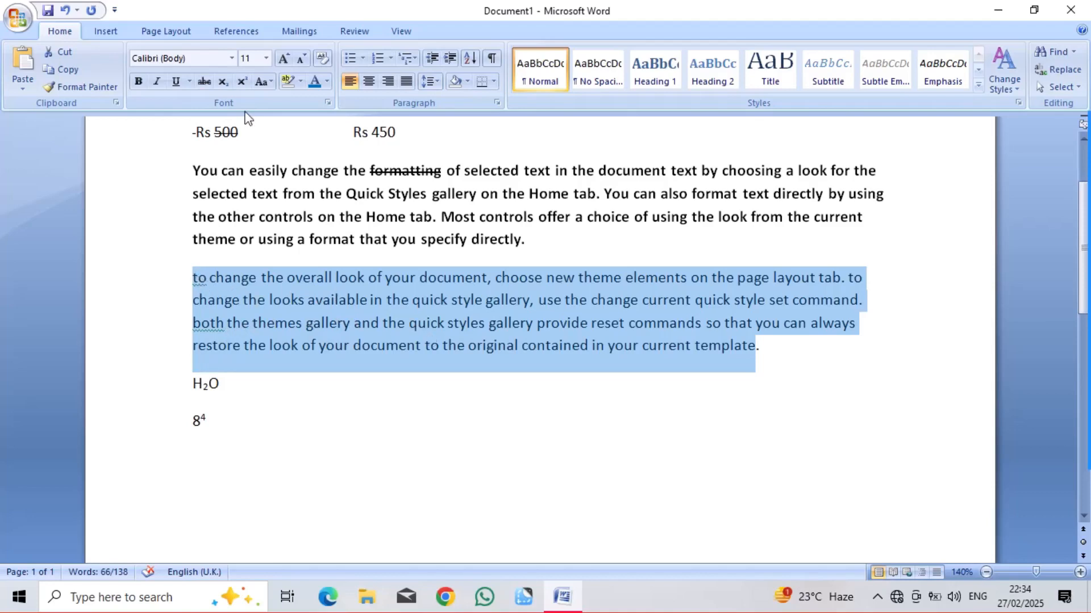
Step: Convert the selected paragraph above the H2O line to Sentence case
left_click(262, 86)
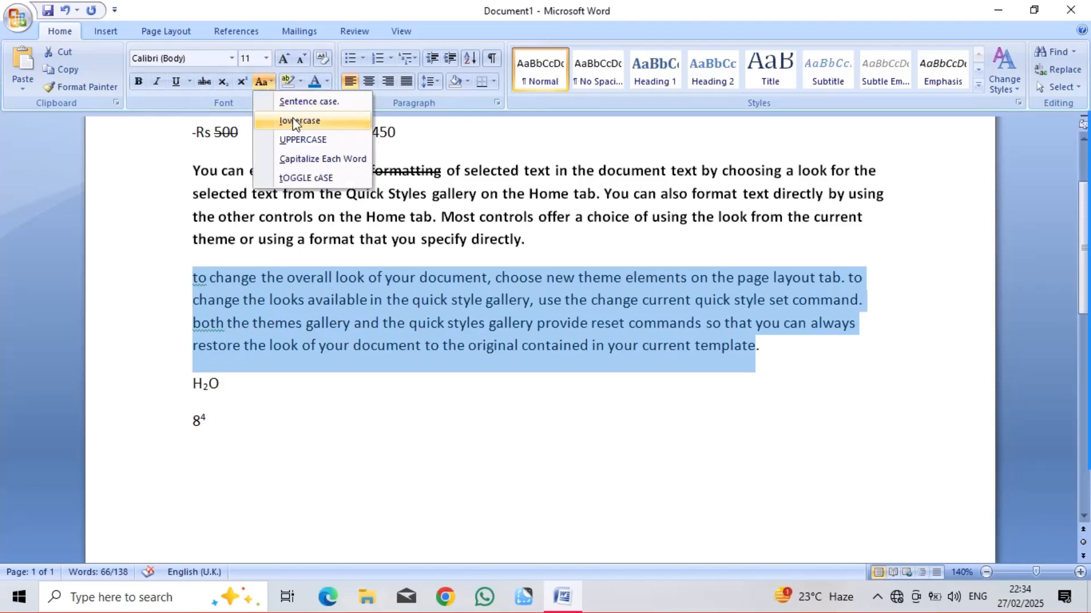
left_click(301, 102)
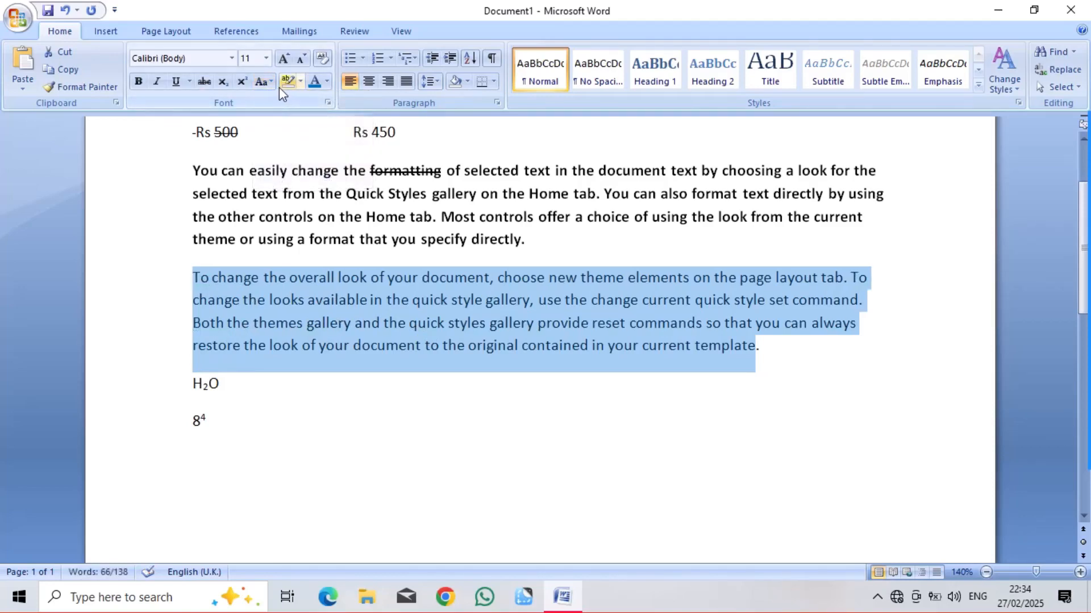
left_click(371, 377)
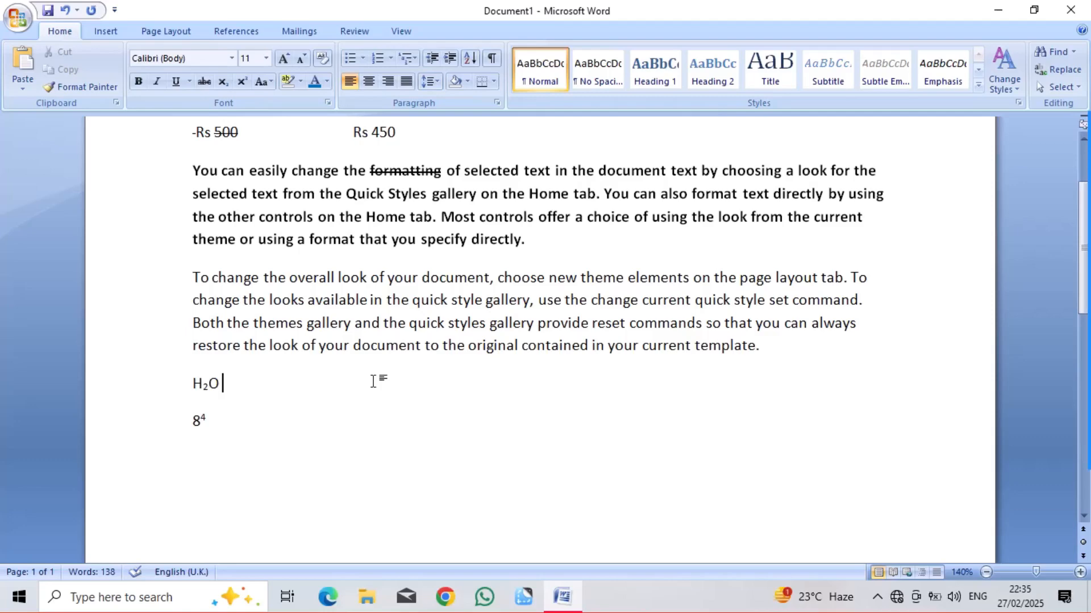
Step: Undo all edits back to the empty document
key("ctrl+z")
key("ctrl+z")
key("ctrl+z")
key("ctrl+z")
key("ctrl+z")
key("ctrl+z")
key("ctrl+z")
key("ctrl+z")
key("ctrl+z")
key("ctrl+z")
key("ctrl+z")
key("ctrl+z")
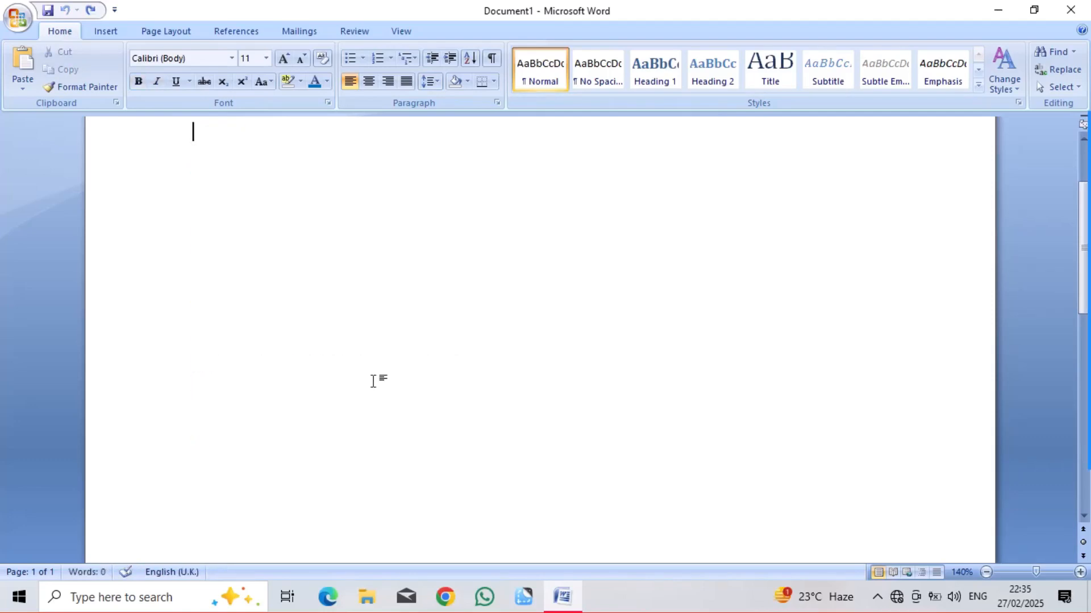
Step: Redo the first edits until the three unformatted sample paragraphs are back in the document
key("ctrl+y")
key("ctrl+y")
key("ctrl+y")
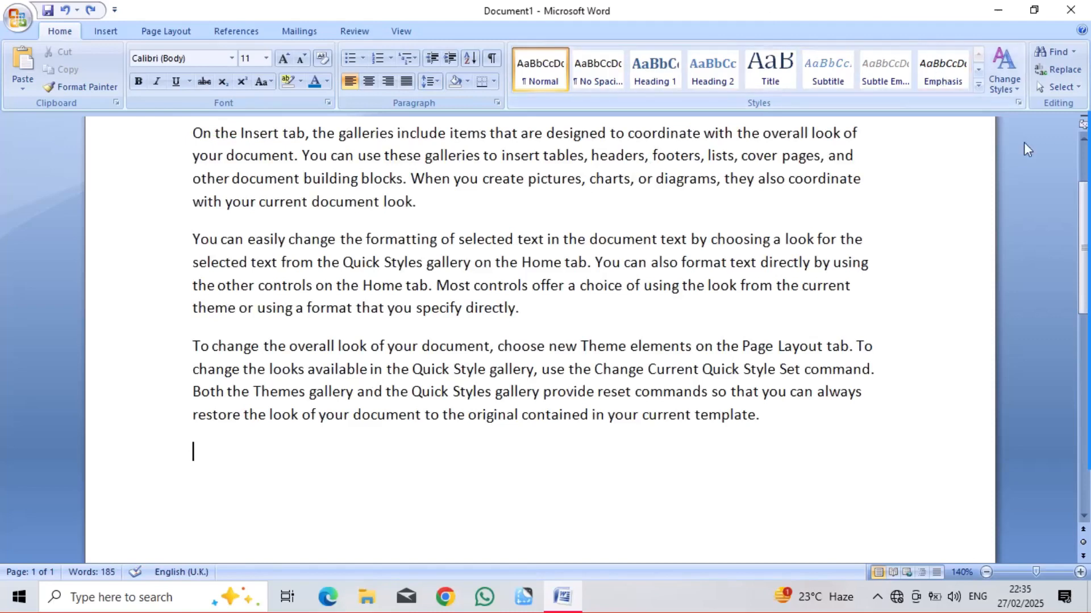
left_click(1084, 138)
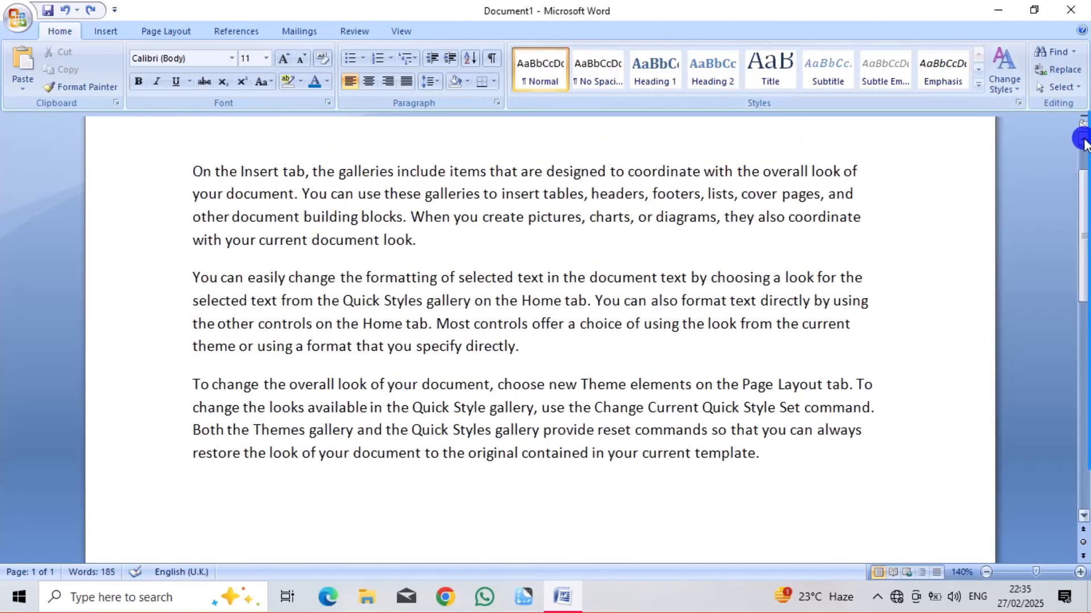
left_click(1083, 138)
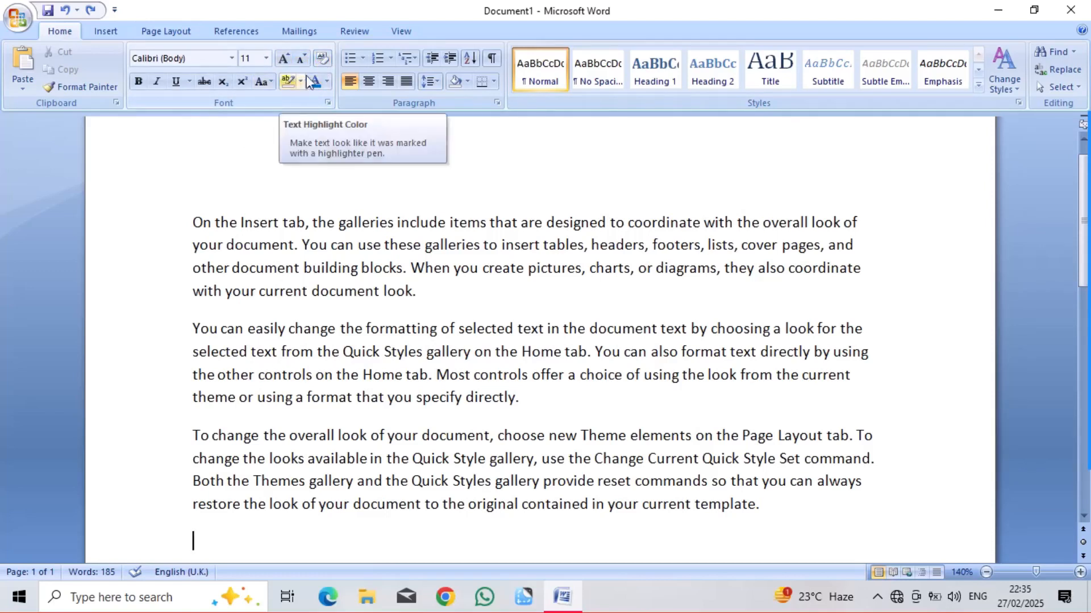
left_click(322, 67)
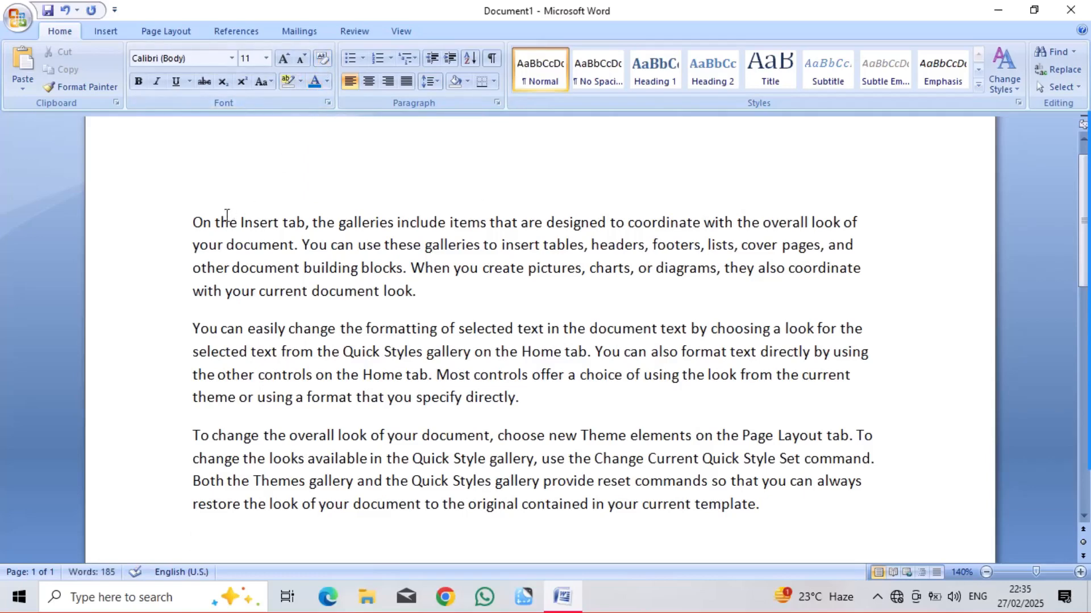
Step: Enlarge all three sample paragraphs to font size 12 and make them bold and italic
left_click(193, 220)
left_click_drag(193, 221, 721, 545)
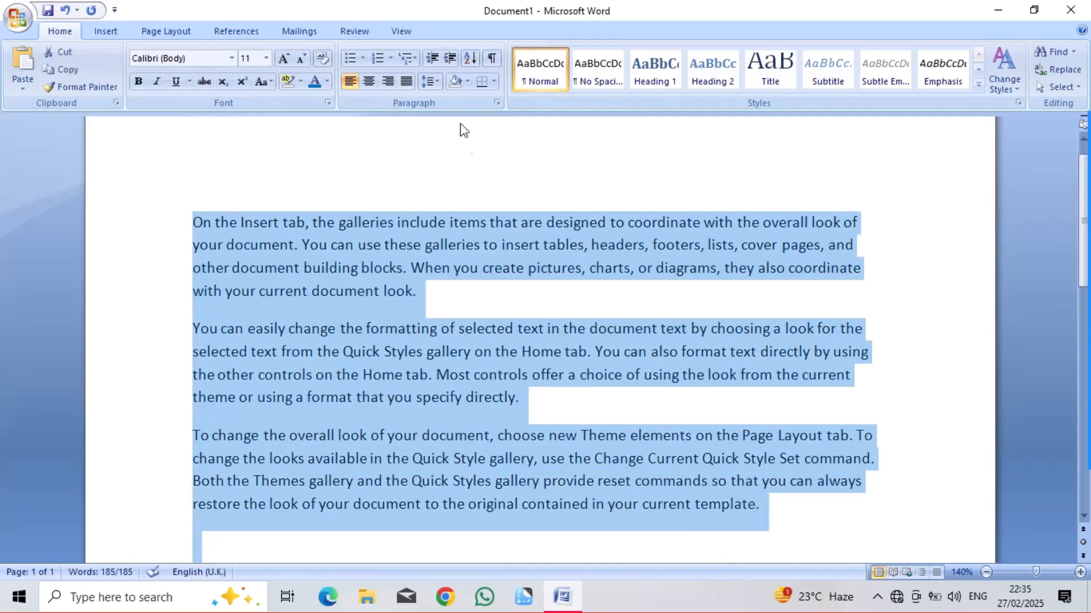
left_click(282, 58)
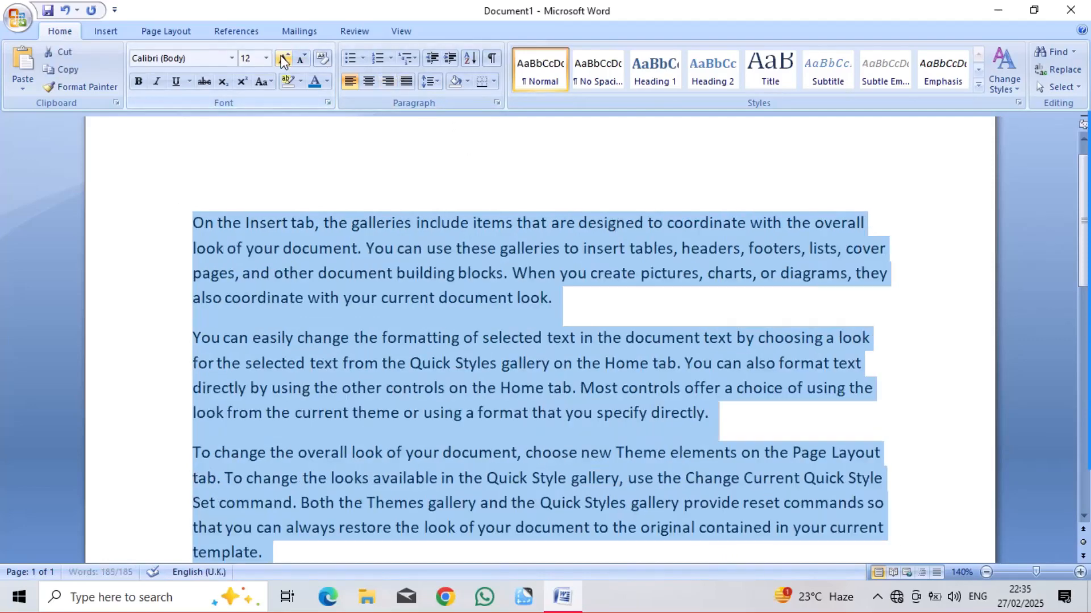
left_click(138, 81)
left_click(157, 81)
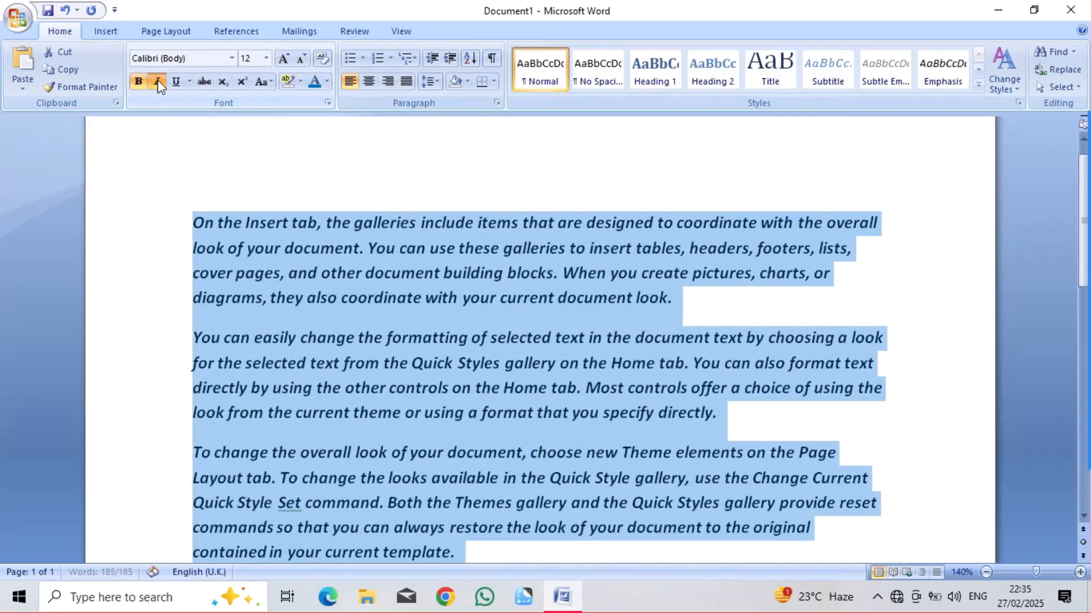
Step: Apply the Heading 1 style to all three paragraphs and clear all their formatting
left_click(602, 84)
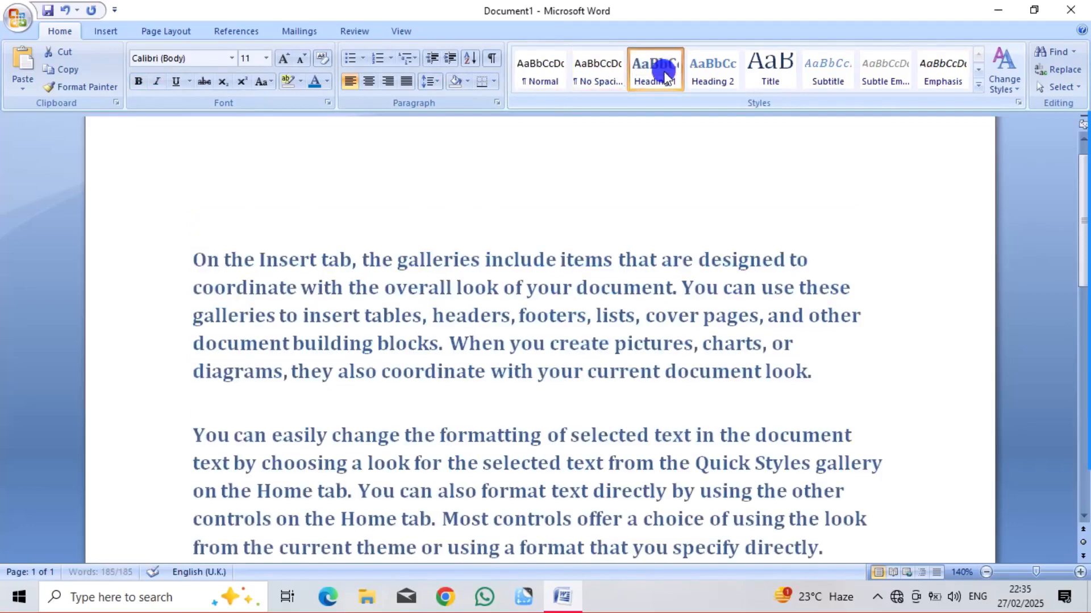
left_click(653, 72)
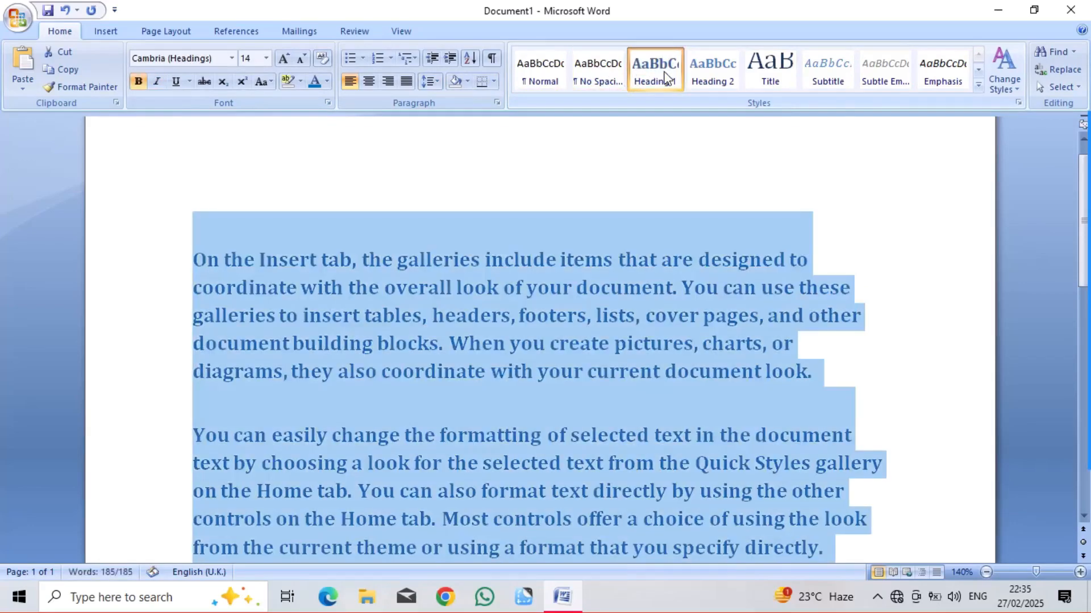
left_click(323, 59)
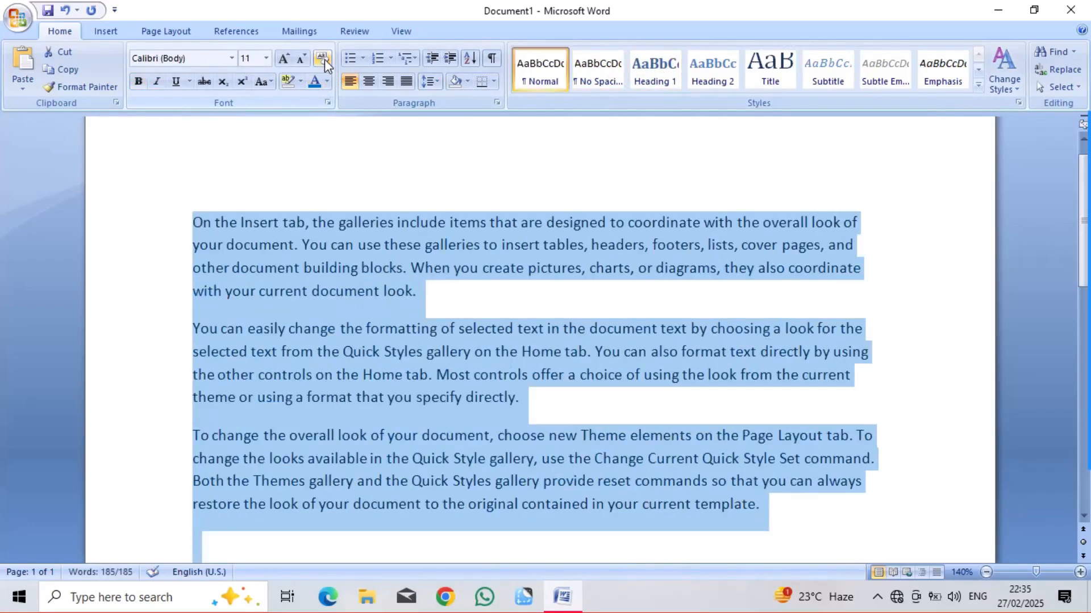
Step: Make all three paragraphs bold, italic and underlined, and clear all their formatting again
left_click(137, 82)
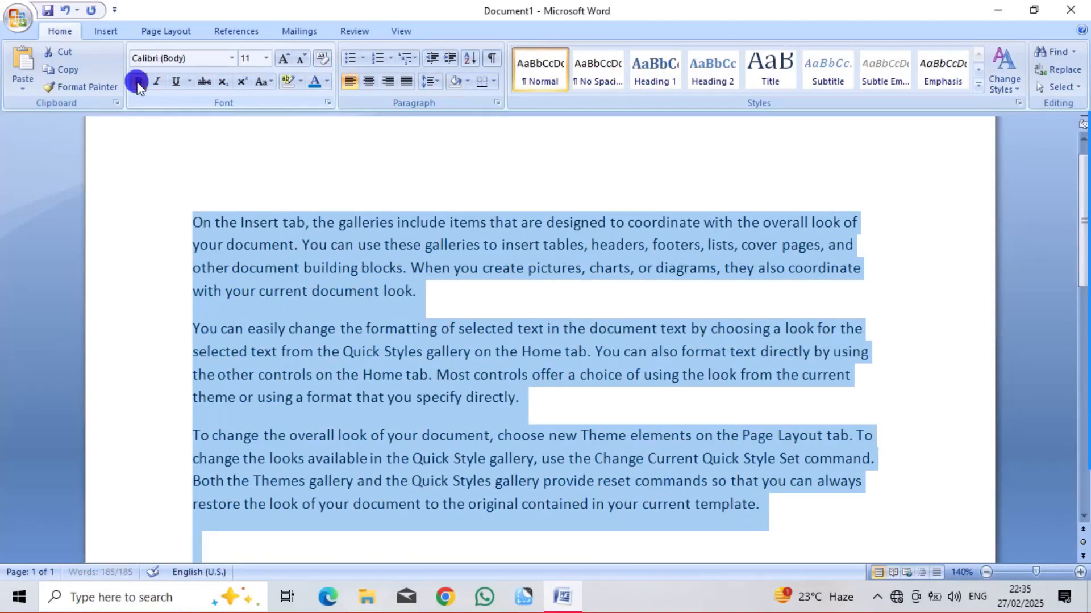
left_click(154, 84)
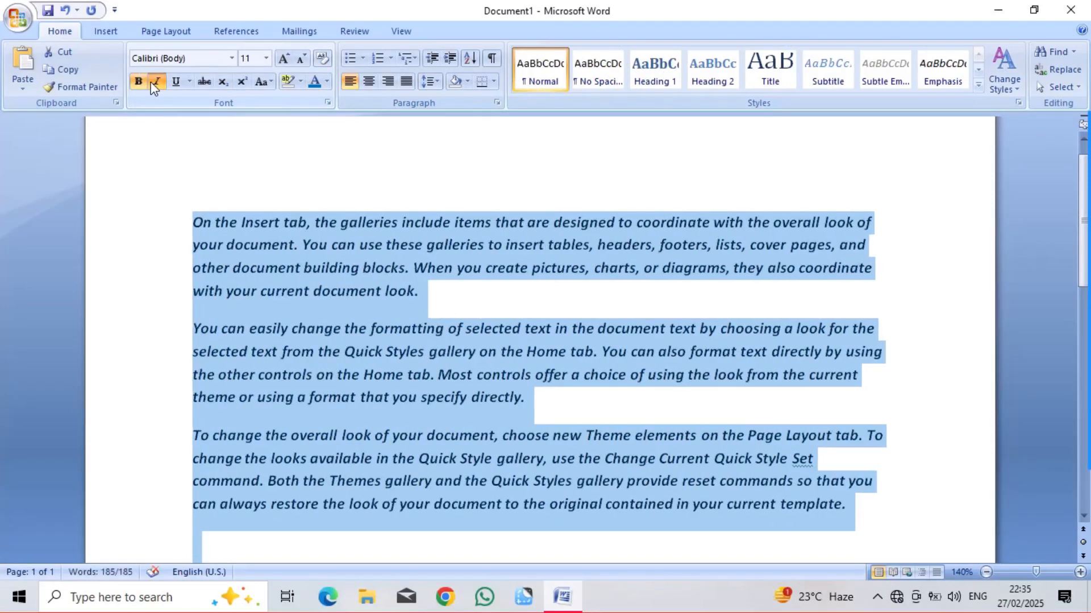
left_click(175, 82)
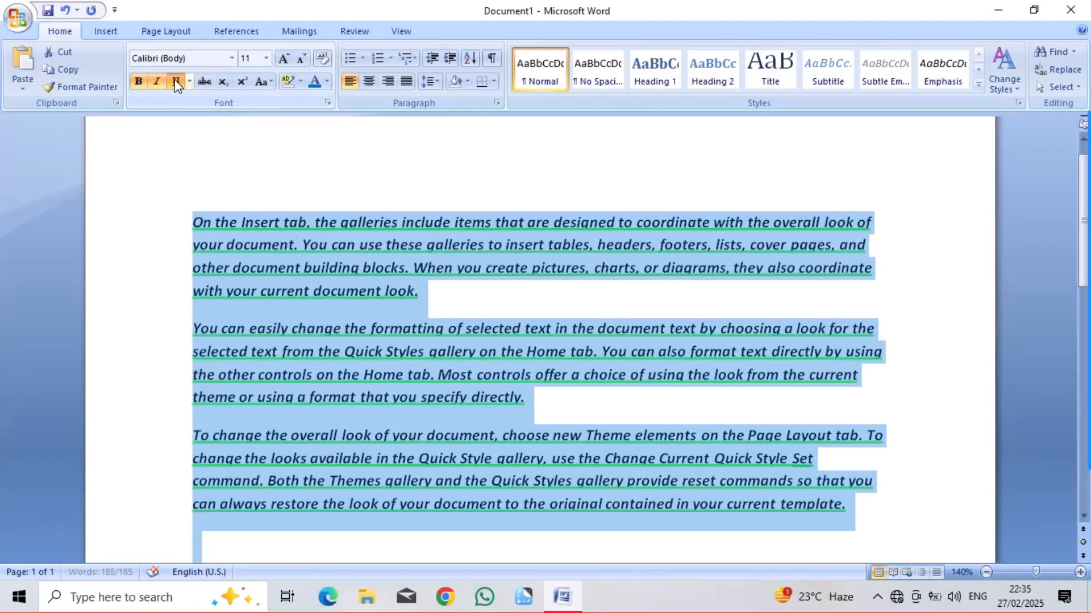
left_click(321, 59)
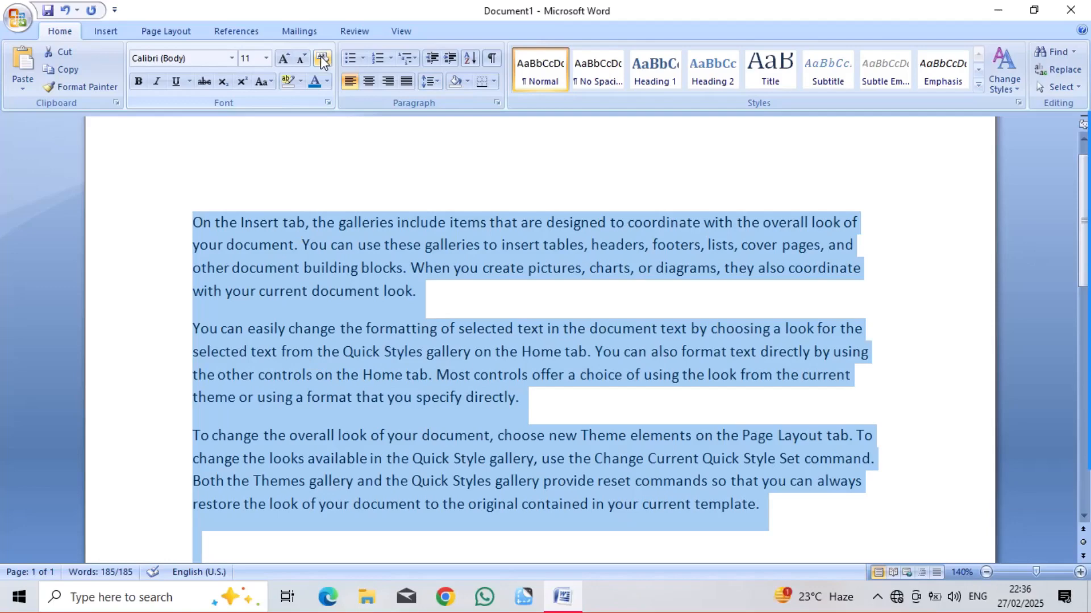
Step: Make all three sample paragraphs bold, italic and underlined
left_click(138, 80)
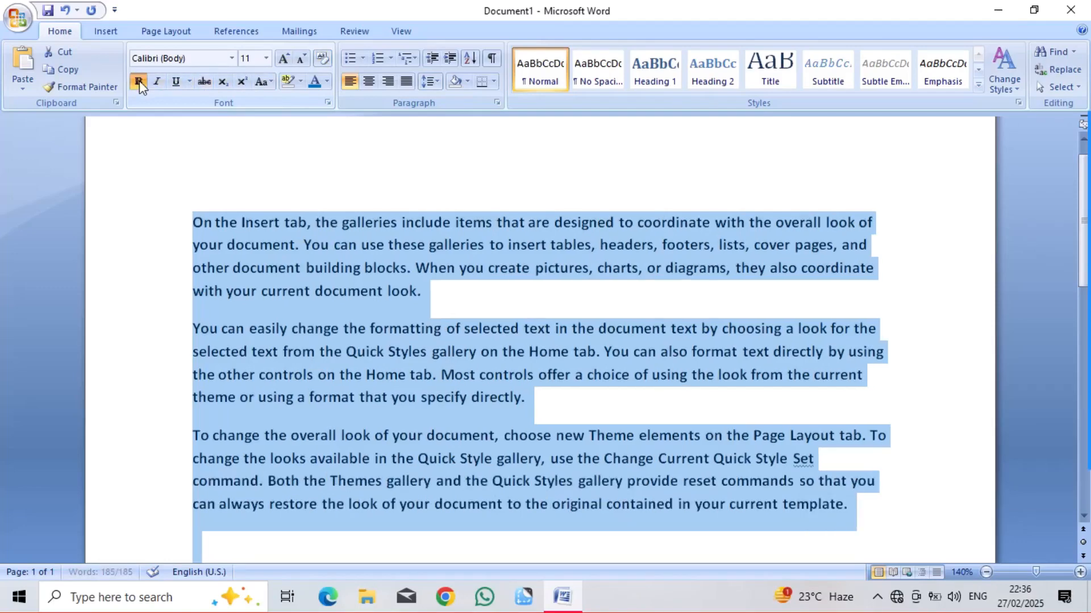
left_click(158, 82)
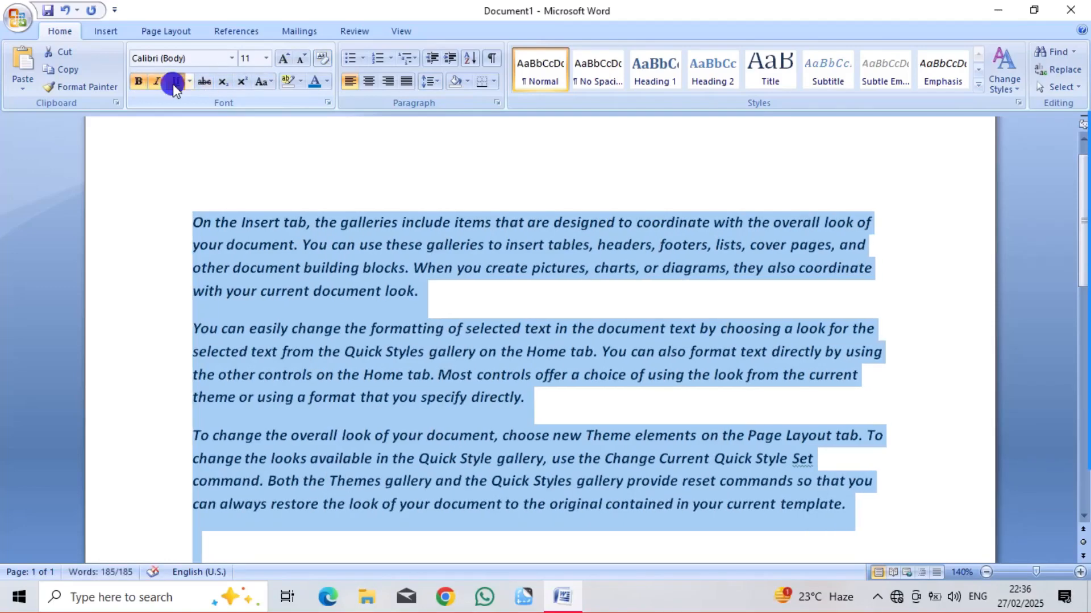
left_click(175, 81)
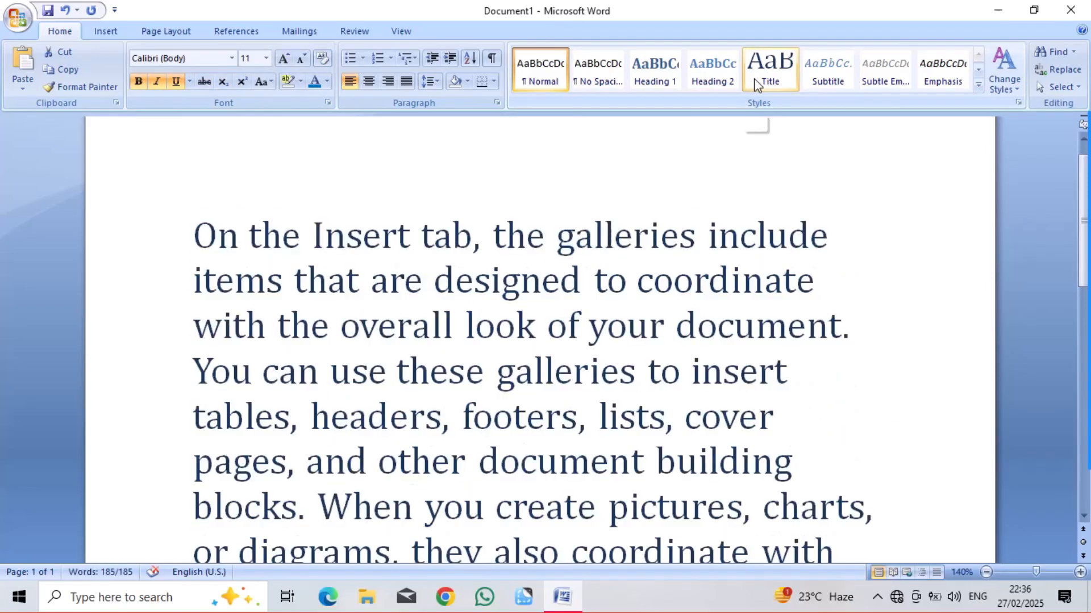
Step: Apply the Title style to all three paragraphs, and clear all their formatting
left_click(755, 83)
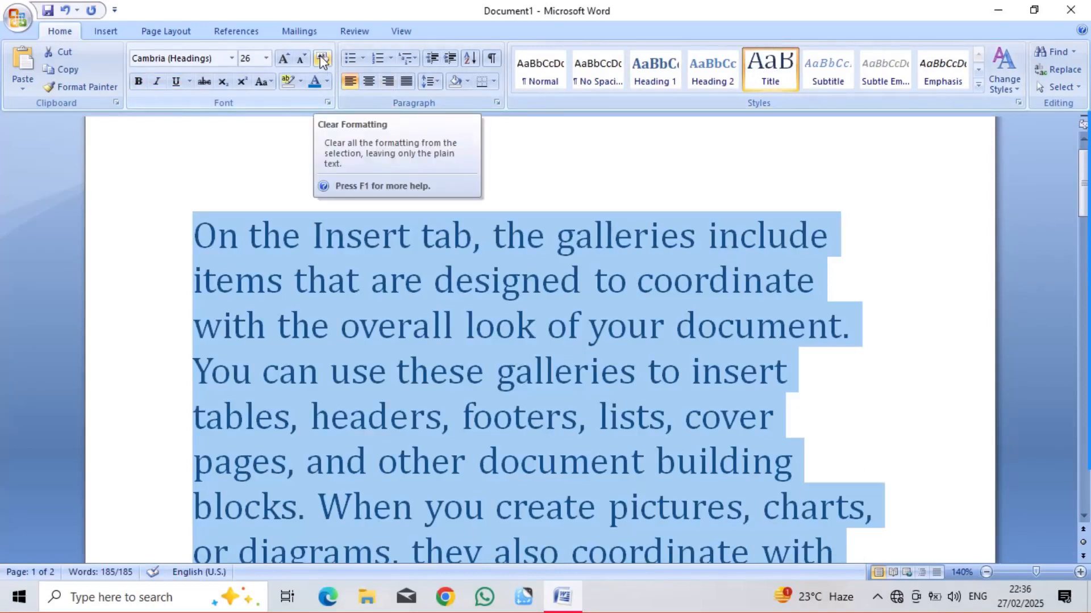
left_click(321, 61)
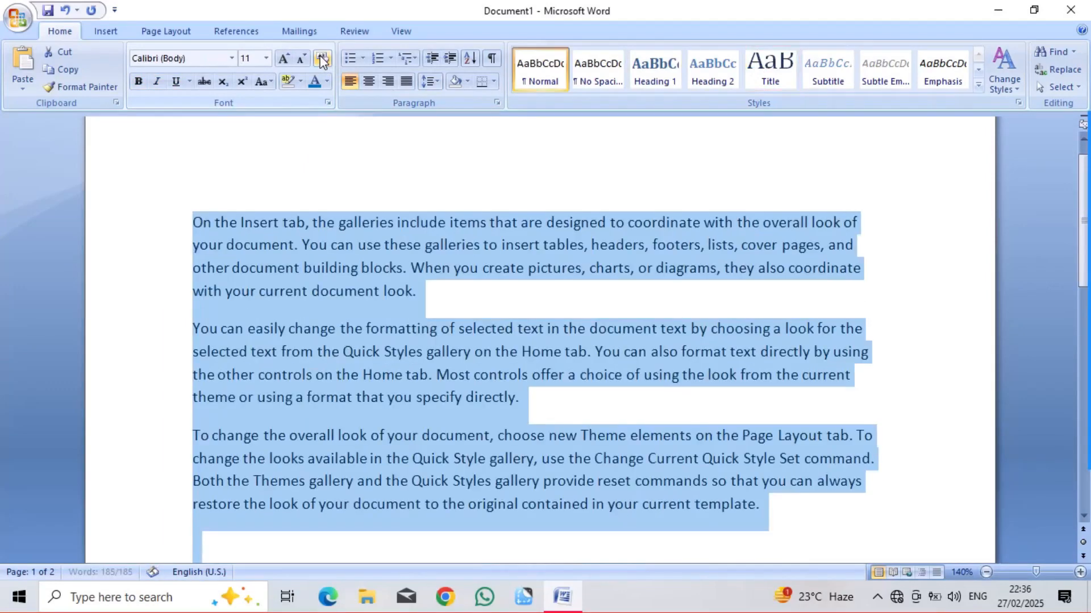
left_click(527, 265)
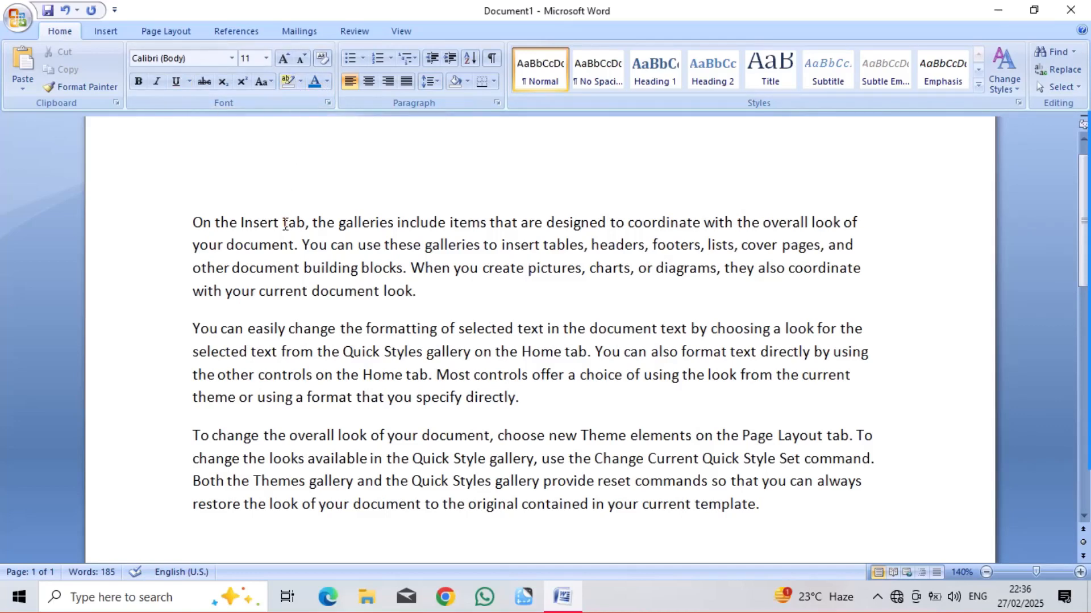
Step: Split "On the Insert tab" onto its own line before the comma and highlight it in yellow
left_click(307, 224)
key("Return")
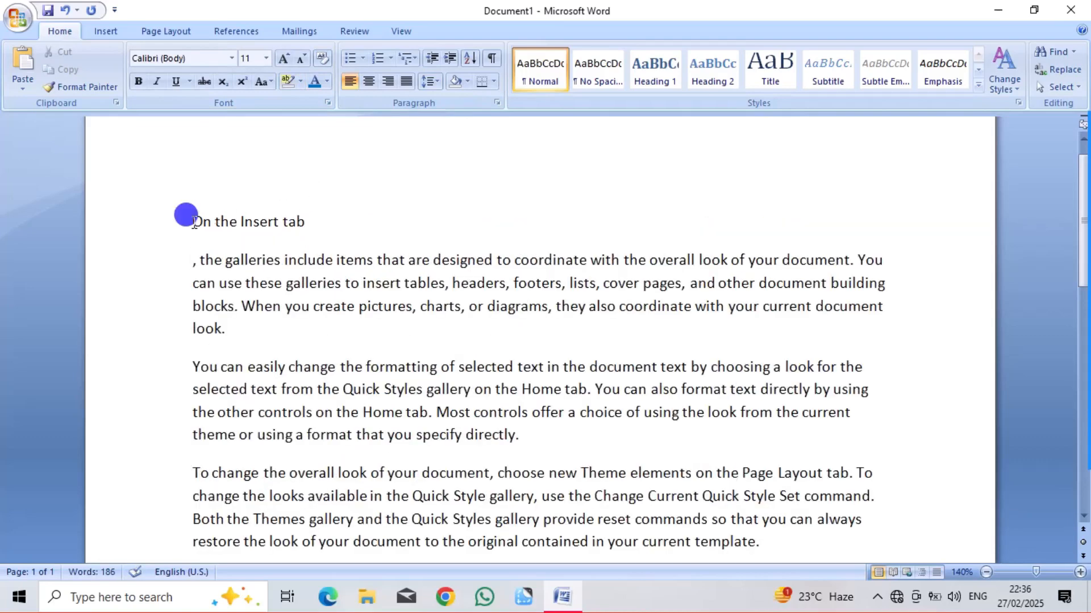
left_click_drag(188, 218, 312, 224)
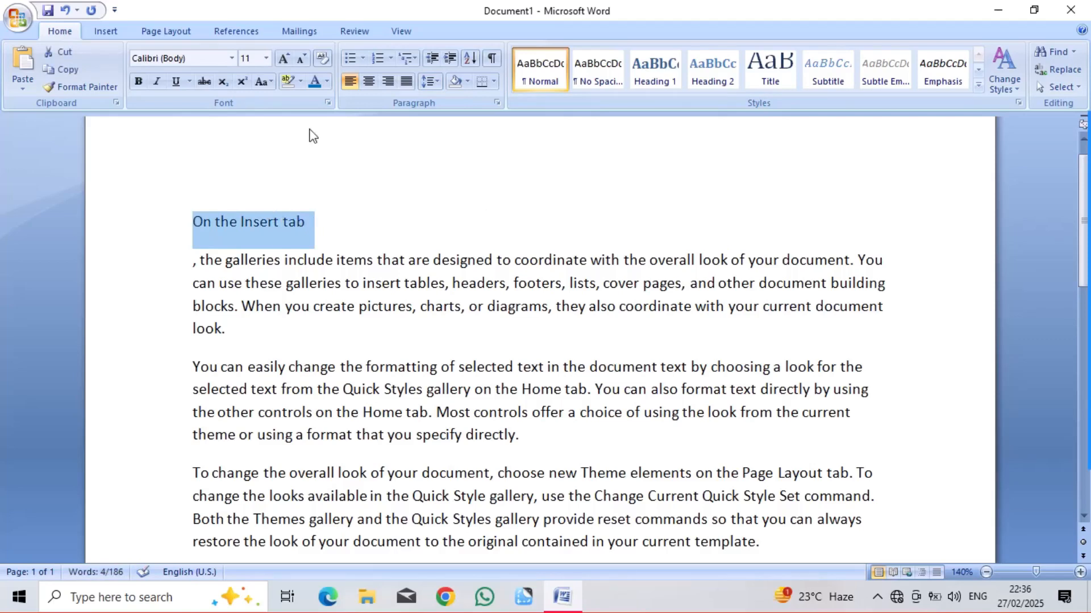
left_click(301, 81)
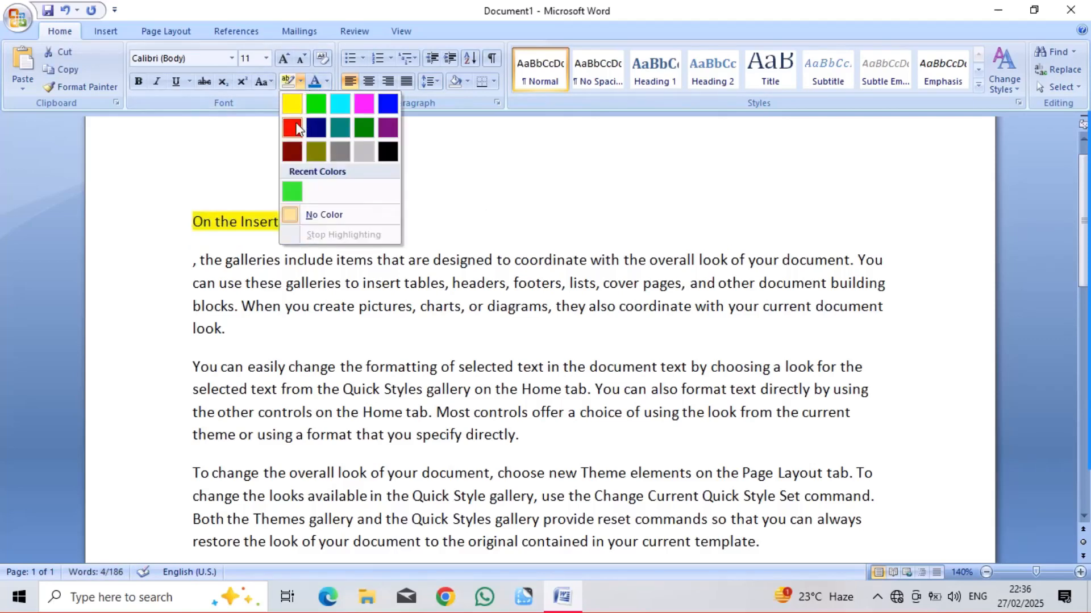
left_click(290, 105)
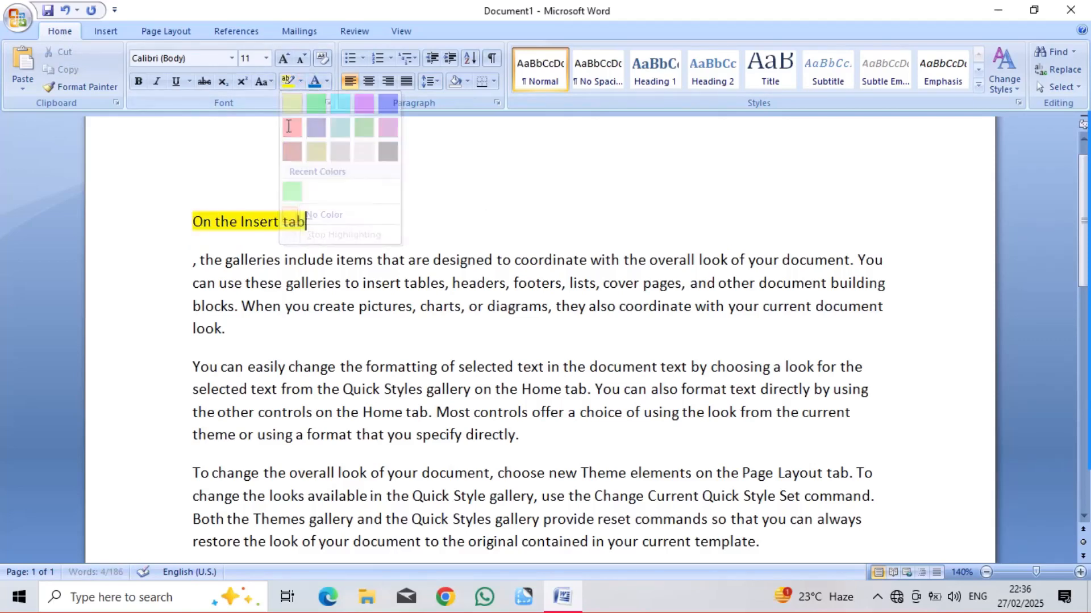
Step: Highlight the text from "blocks. When you create pictures" through "look." in yellow
left_click(188, 304)
left_click_drag(192, 307, 772, 332)
left_click(287, 80)
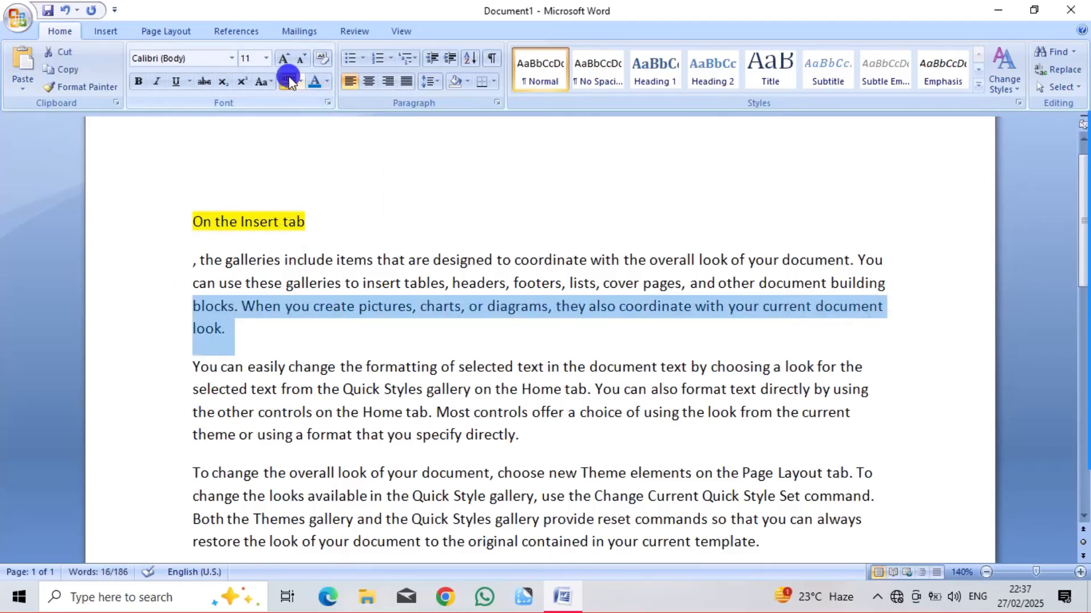
Step: Change the highlight color to red and highlight the whole paragraph beginning "You can easily change the formatting"
left_click(300, 81)
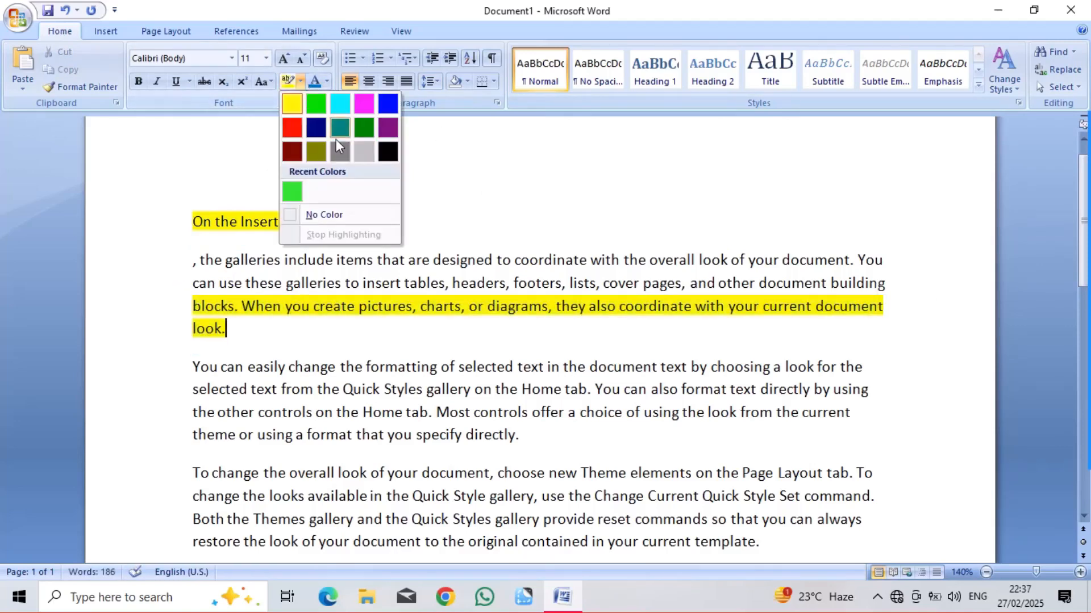
left_click(288, 127)
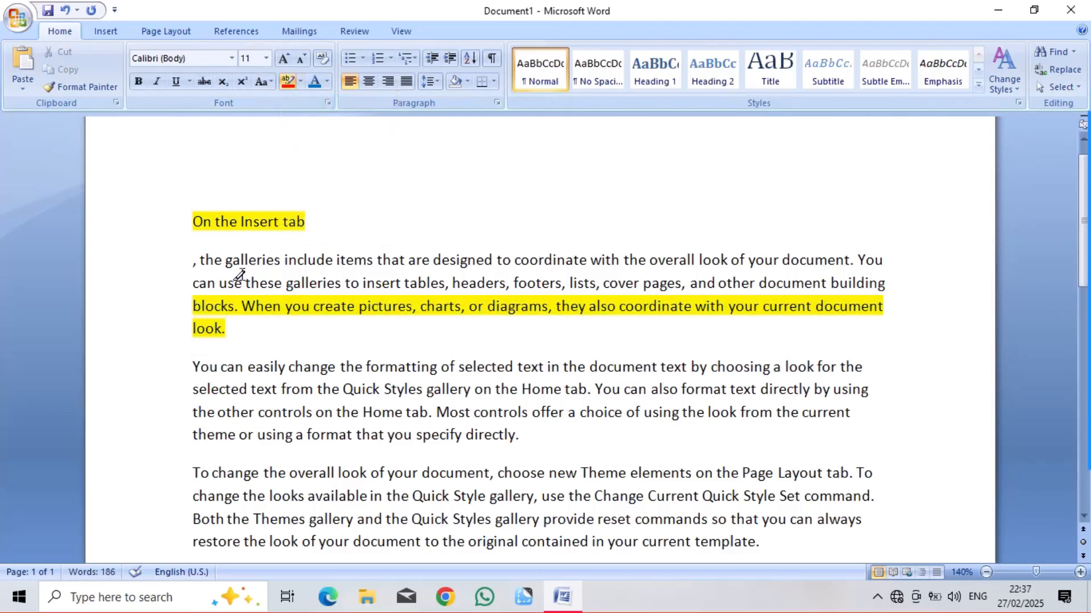
mouse_move(191, 363)
left_mouse_down()
mouse_move(467, 438)
mouse_move(548, 443)
left_mouse_up()
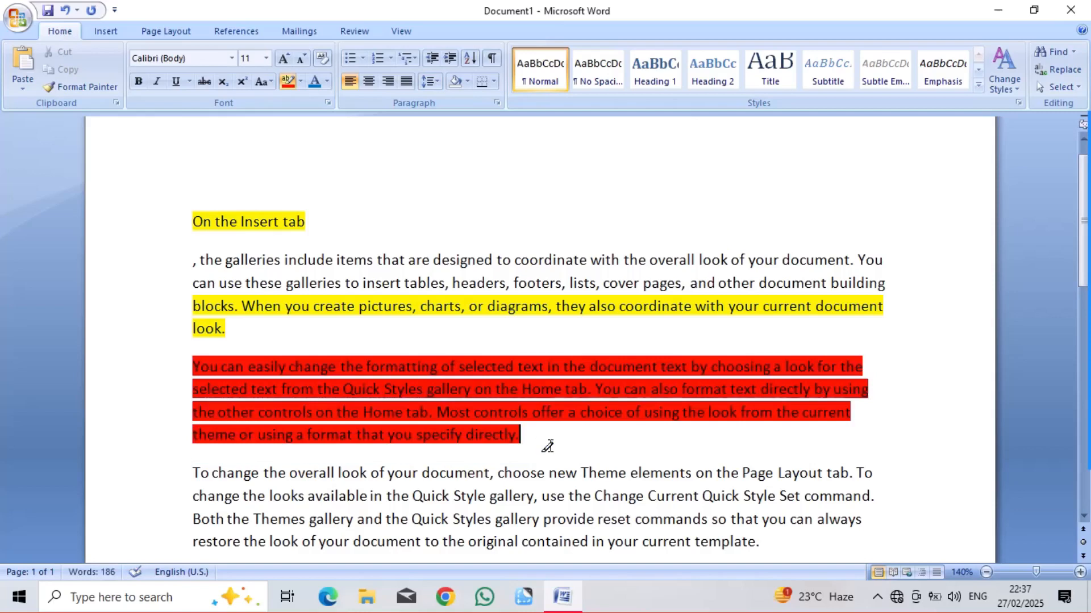
Step: Stop the highlighter mode and remove the highlight colour from the first three paragraphs
left_click(300, 81)
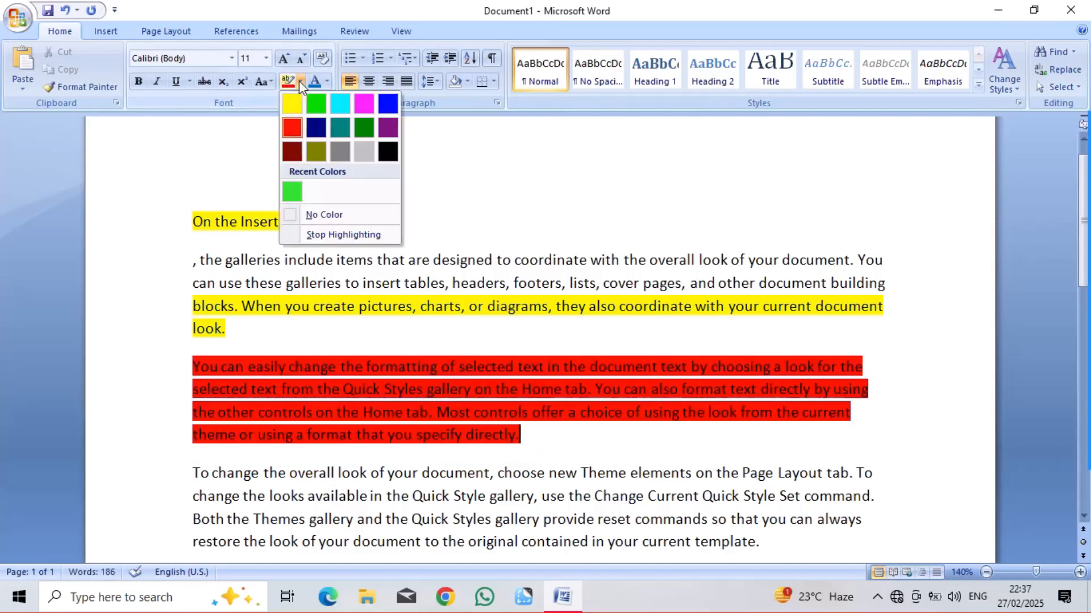
left_click(319, 234)
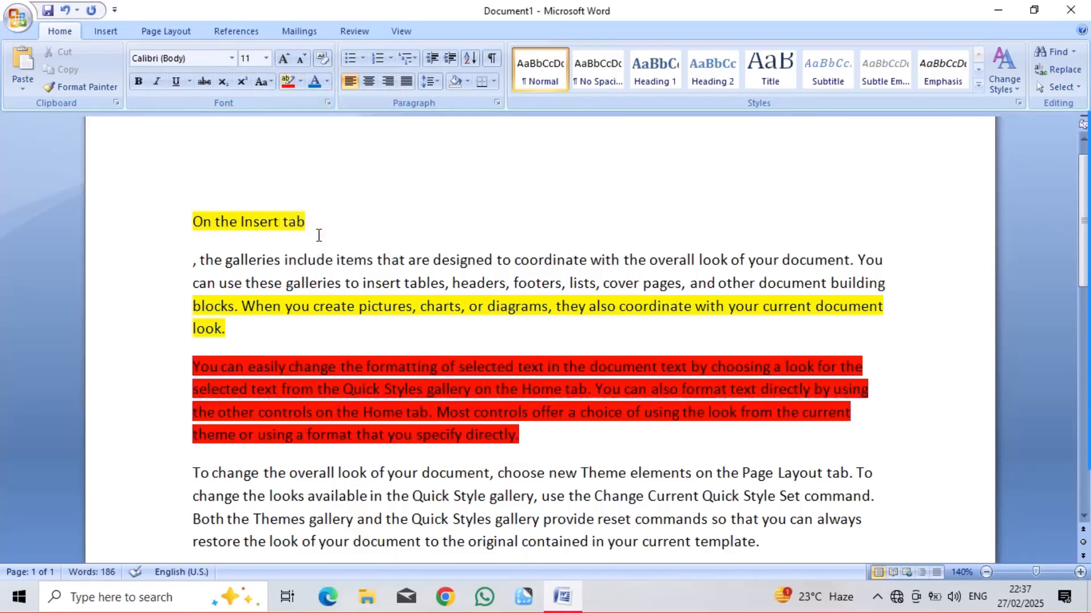
left_click(174, 226)
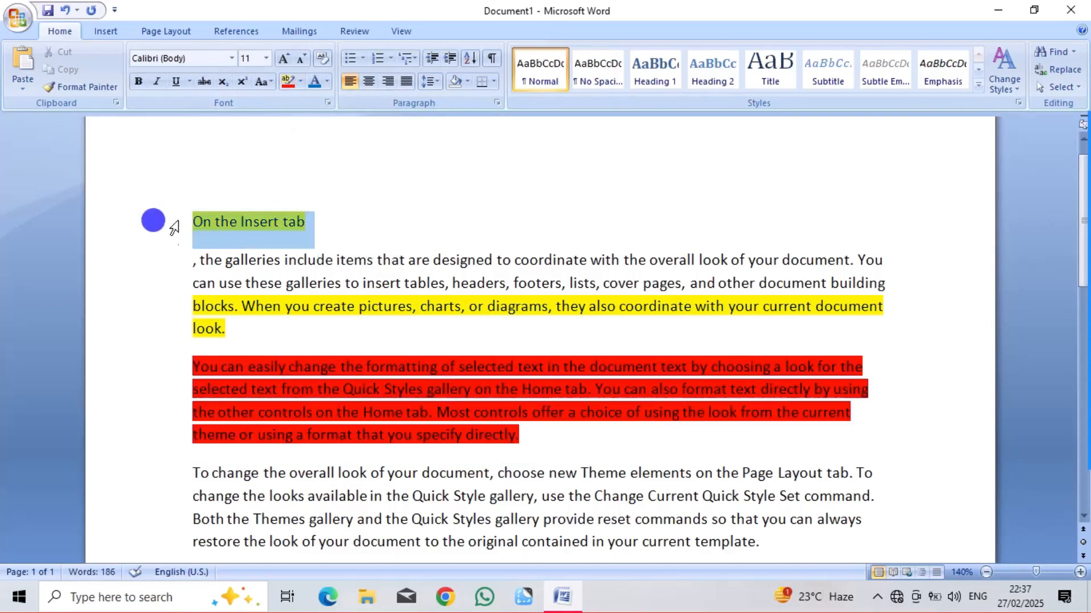
left_click_drag(174, 226, 392, 450)
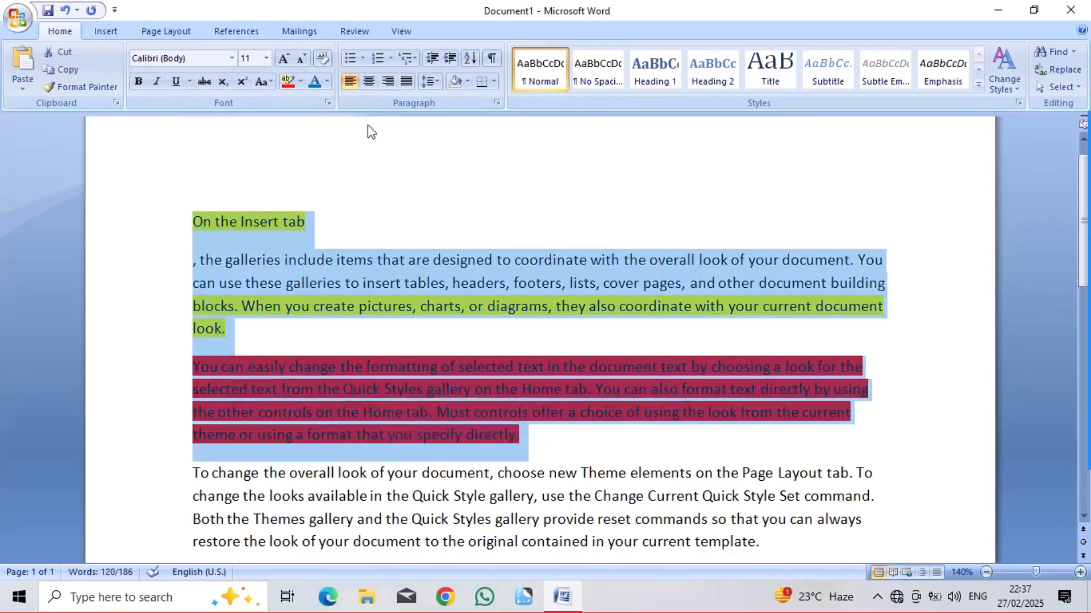
left_click(300, 81)
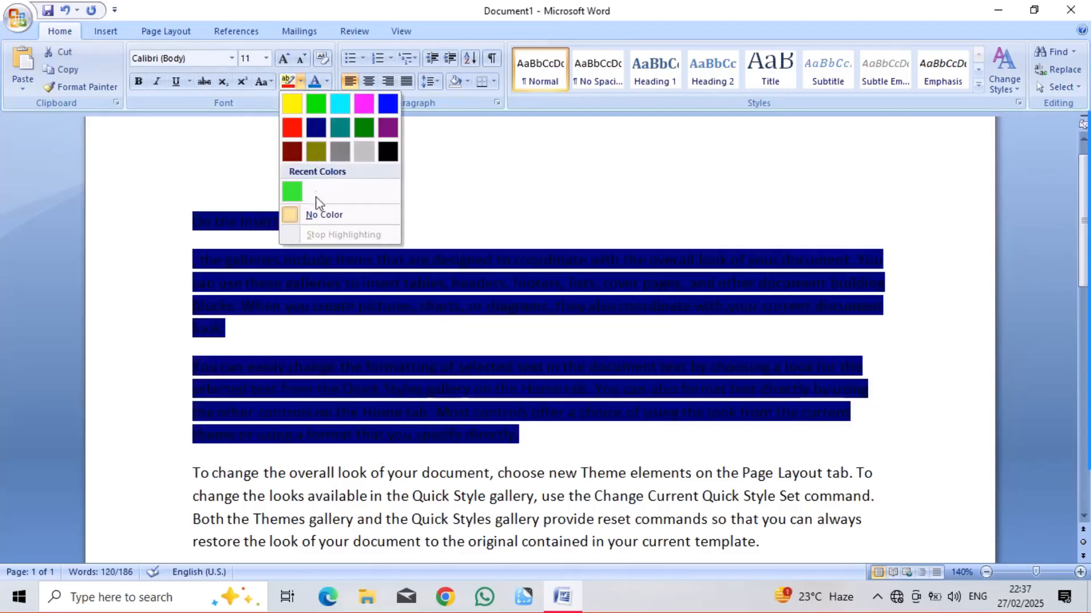
left_click(317, 215)
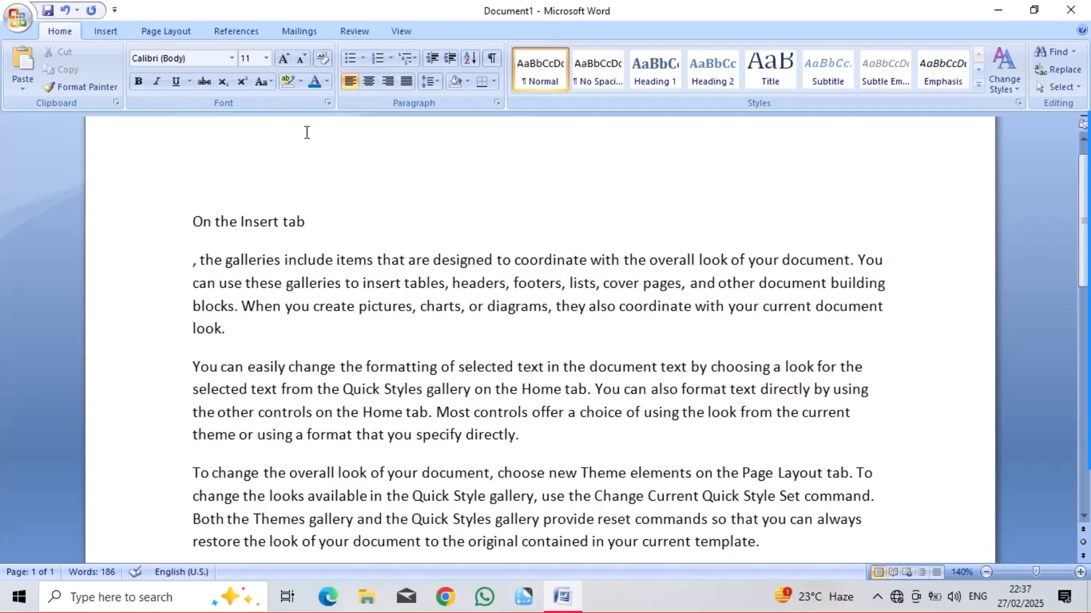
left_click(301, 83)
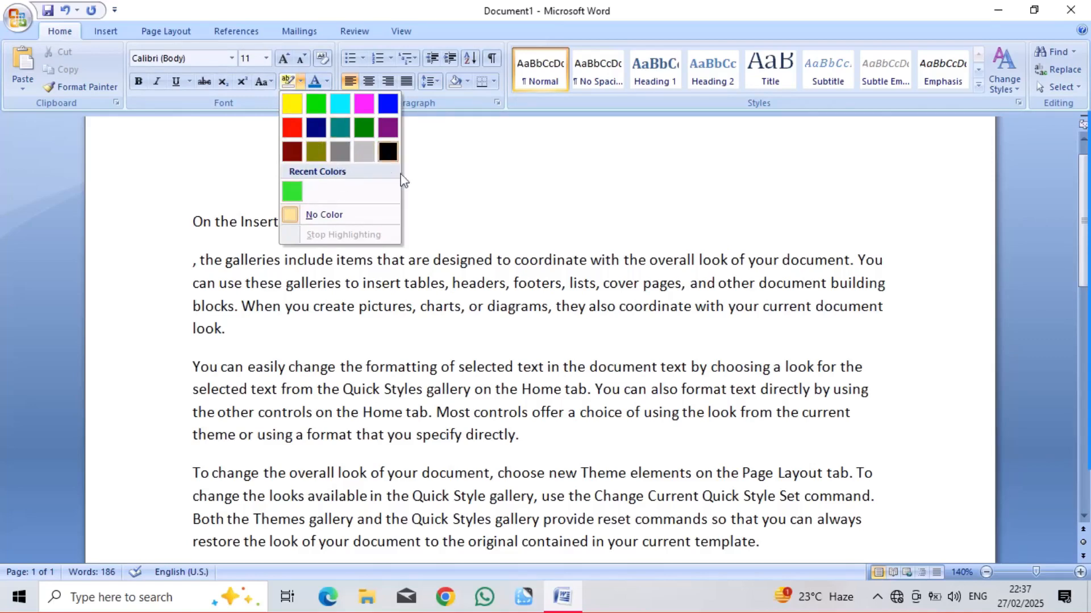
left_click(473, 209)
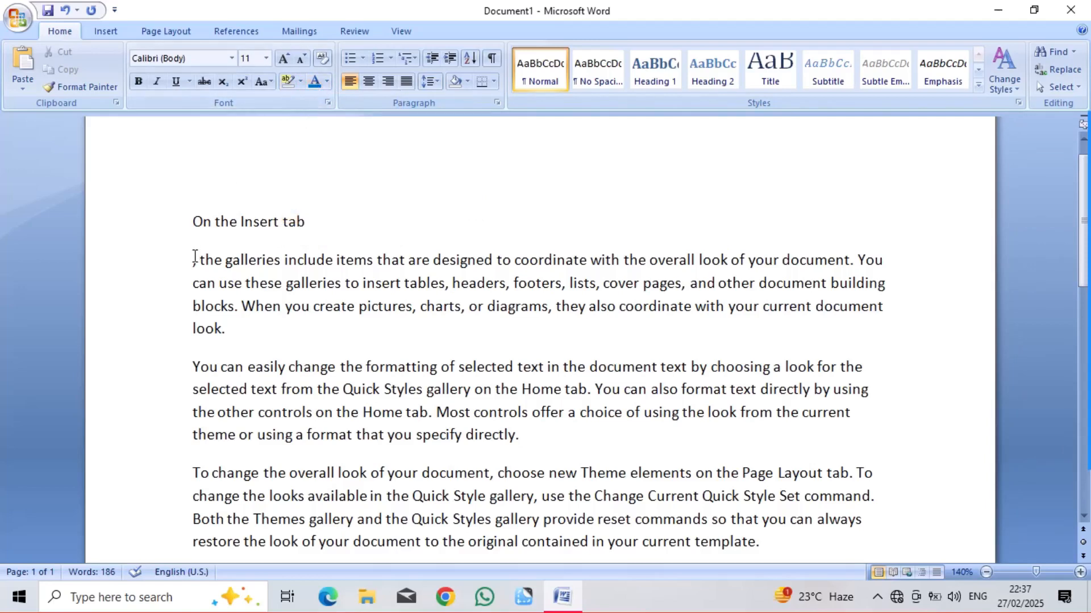
Step: Colour the second paragraph's text Dark Blue and enlarge it to 18 pt
left_click_drag(193, 259, 403, 338)
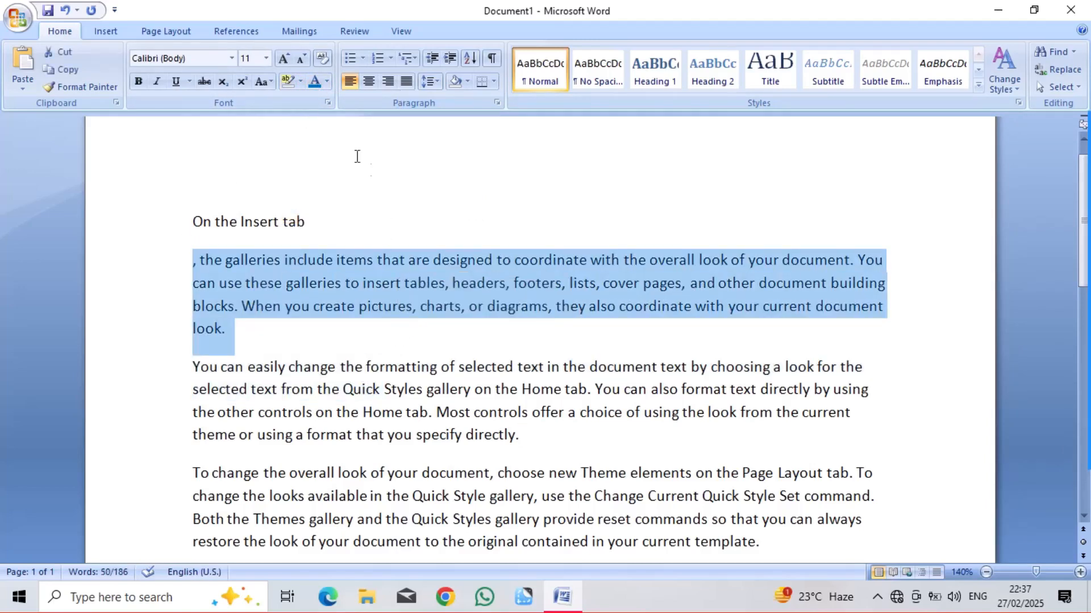
left_click(315, 83)
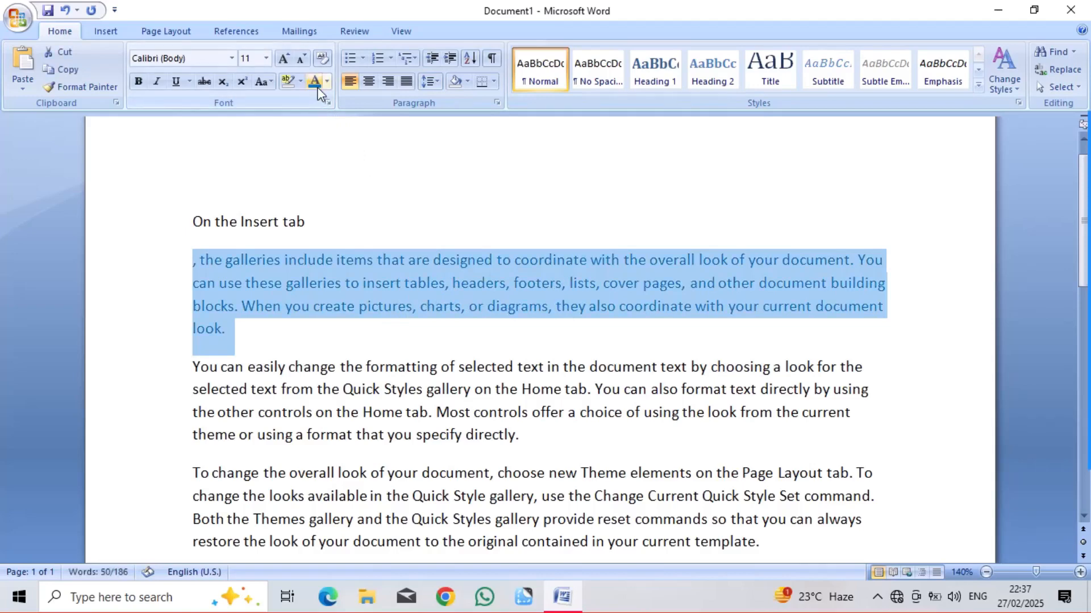
left_click(327, 82)
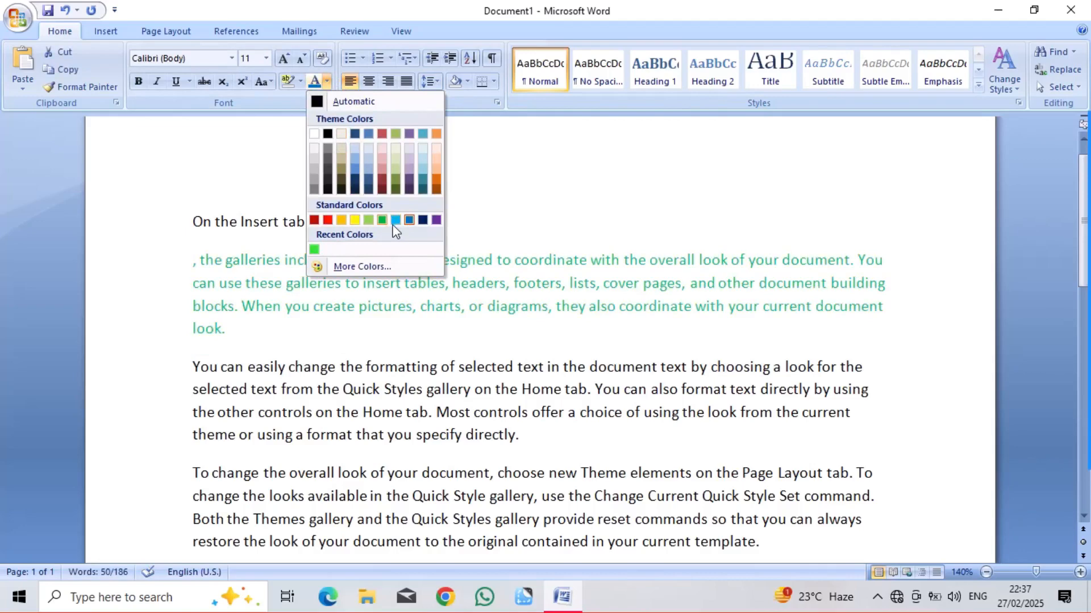
left_click(422, 222)
left_click(280, 62)
left_click(280, 63)
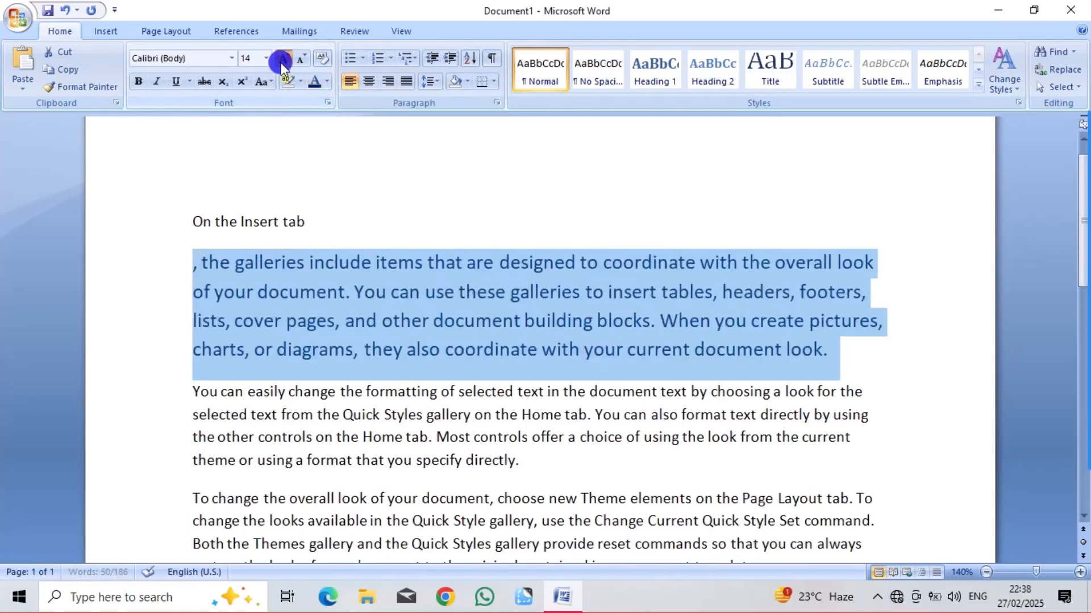
left_click(280, 62)
left_click(281, 62)
Step: Recolour the second paragraph Dark Blue, Text 2, Darker 50%, and clear all of its formatting
left_click(327, 81)
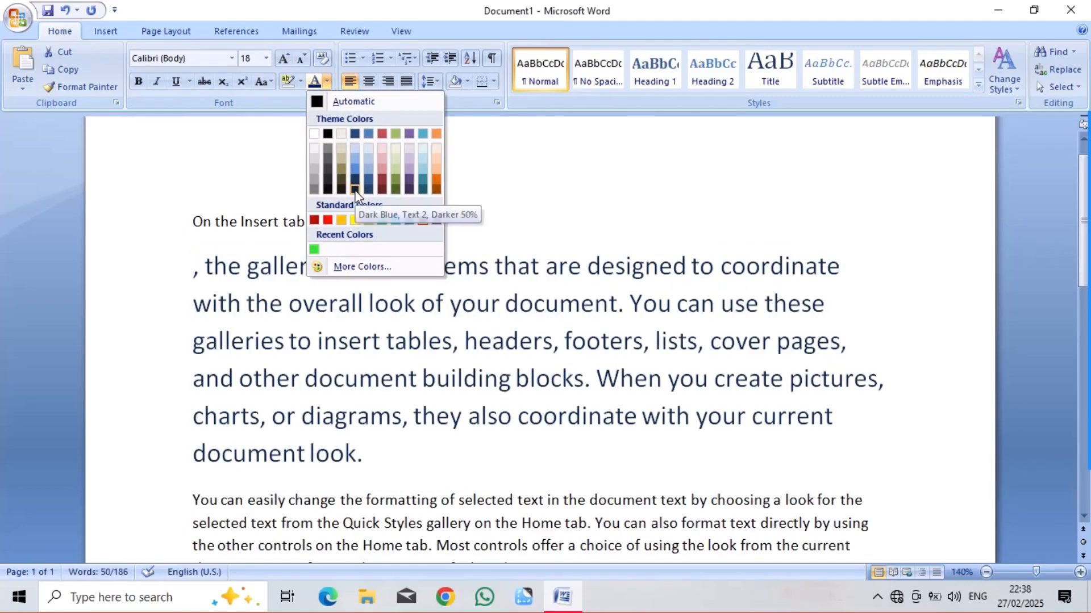
left_click(355, 190)
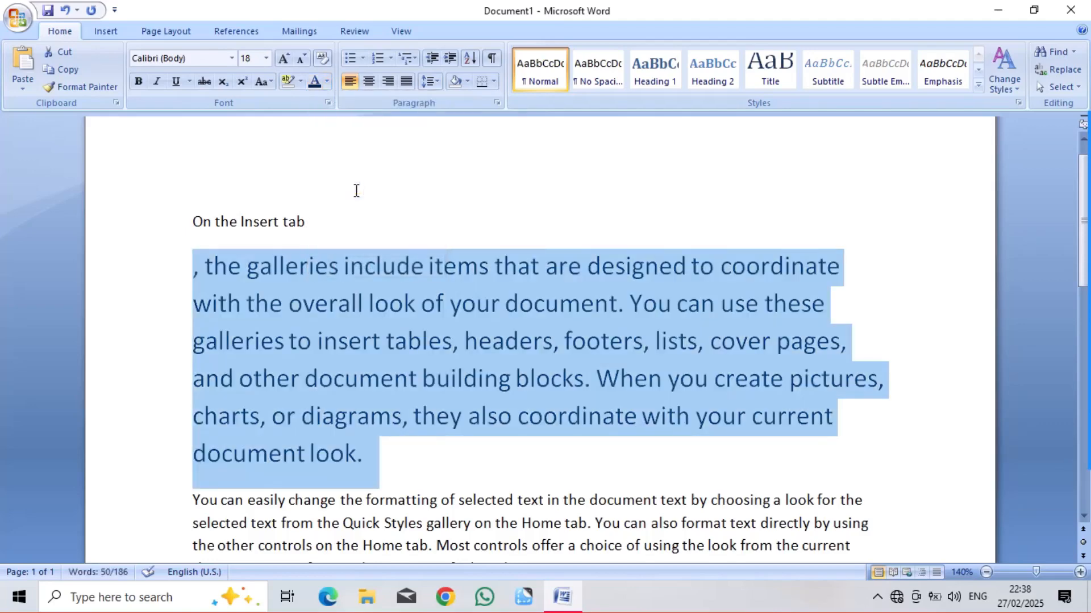
left_click(321, 59)
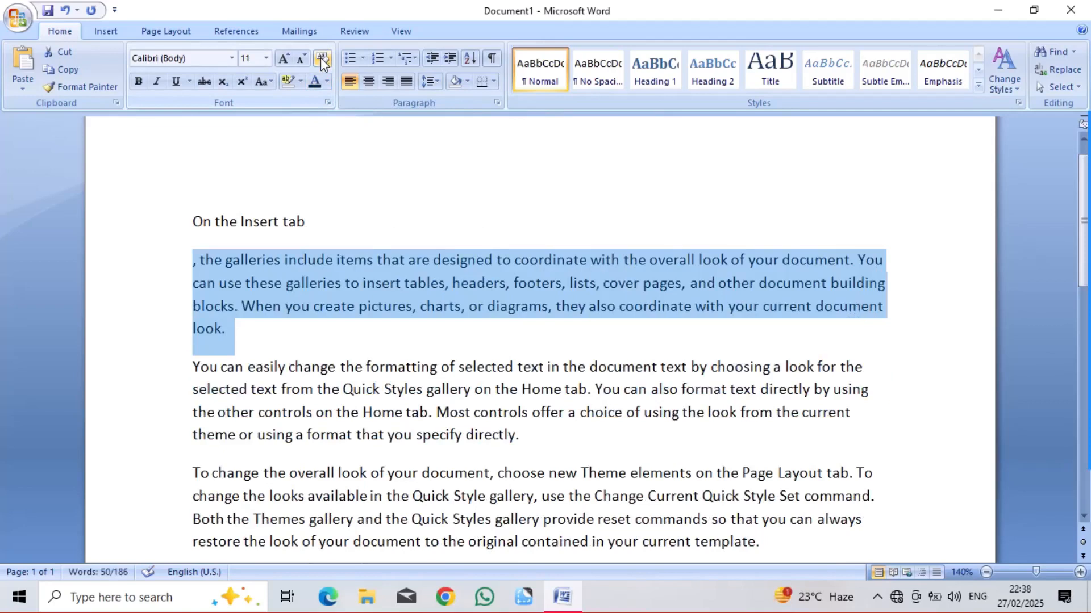
left_click(377, 121)
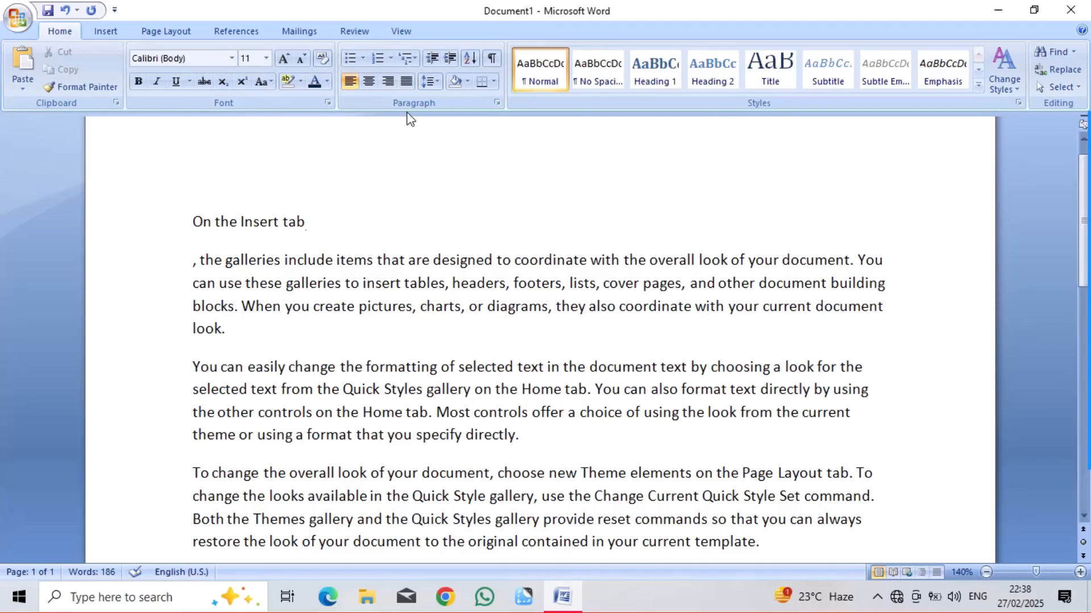
Step: Undo all earlier edits back to the empty document
key("ctrl+z")
key("ctrl+z")
key("ctrl+z")
key("ctrl+z")
key("ctrl+z")
key("ctrl+z")
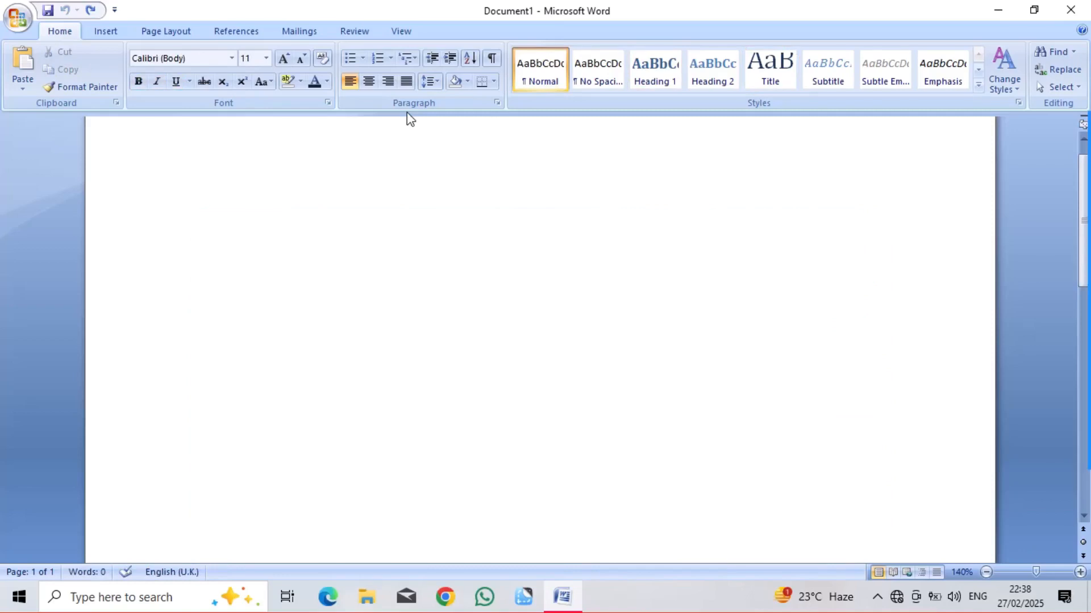
Step: Generate ten sample paragraphs of two sentences each with the formula =RAND(10,2)
type("=RAND(")
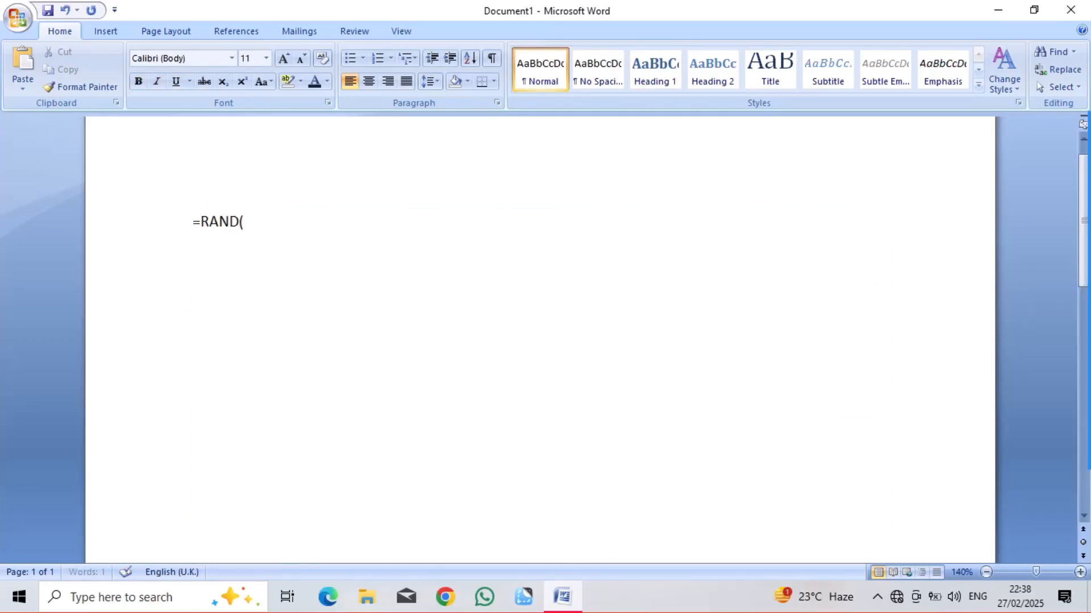
type("10,2)")
key("Return")
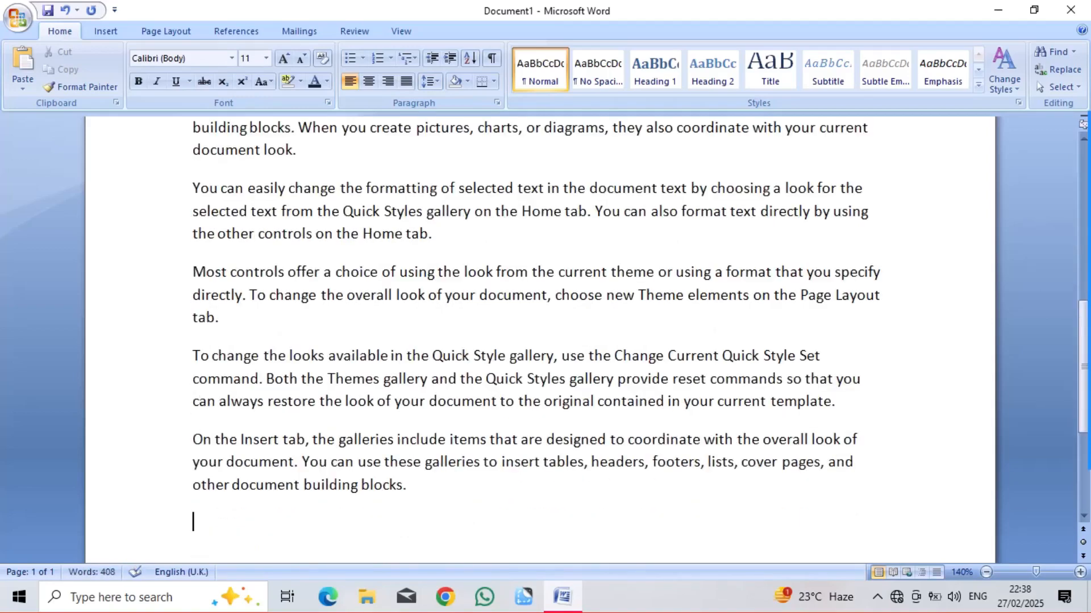
Step: Select the whole document text and start defining a new picture bullet, including content from Office Online
key("Up")
key("Up")
key("Up")
key("Up")
key("Up")
key("Page_Up")
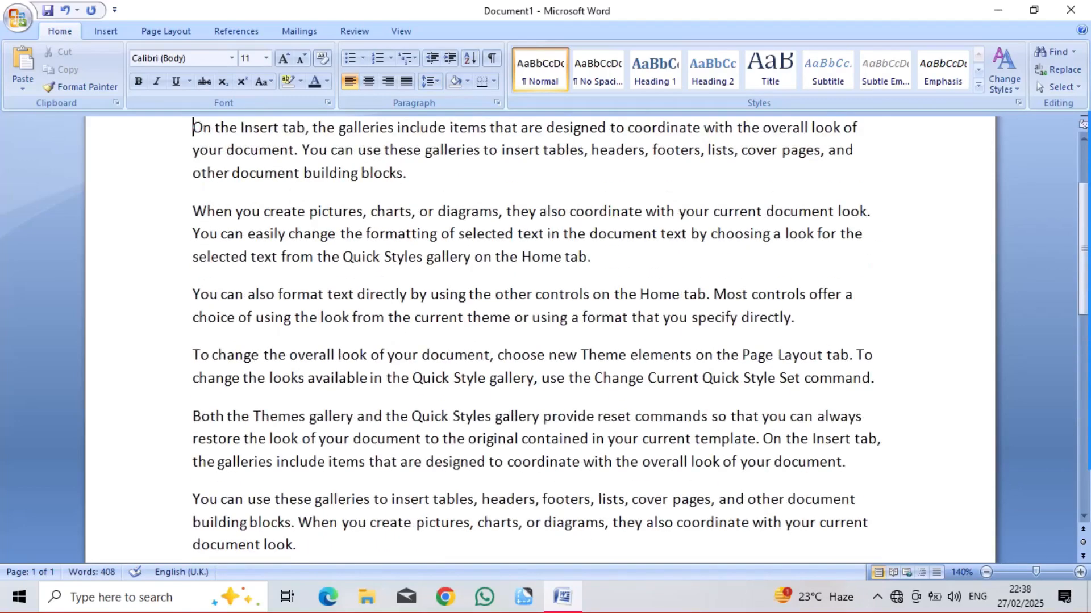
key("ctrl+a")
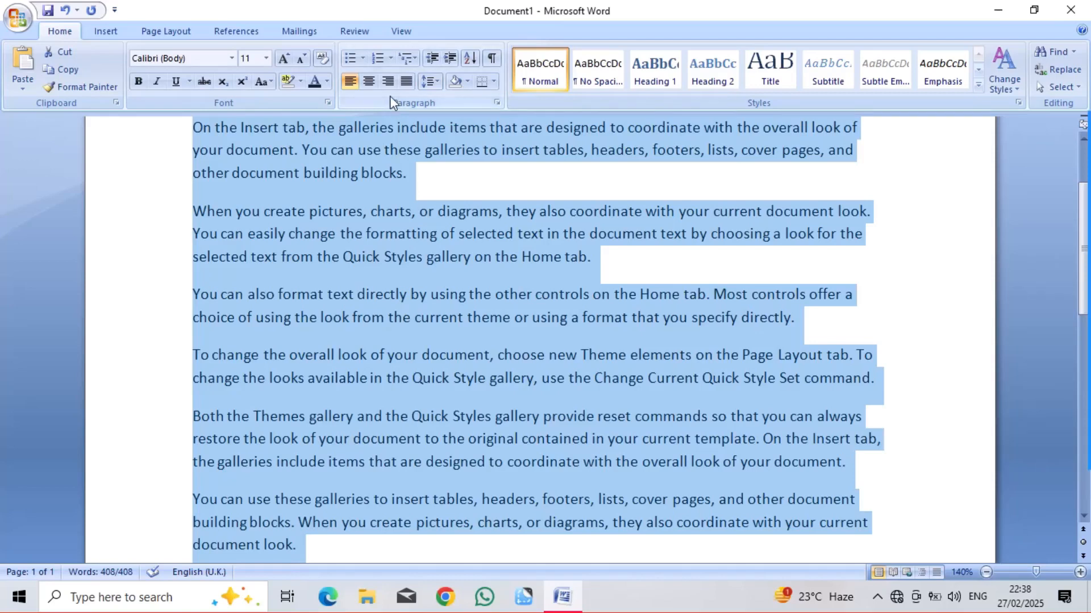
left_click(363, 57)
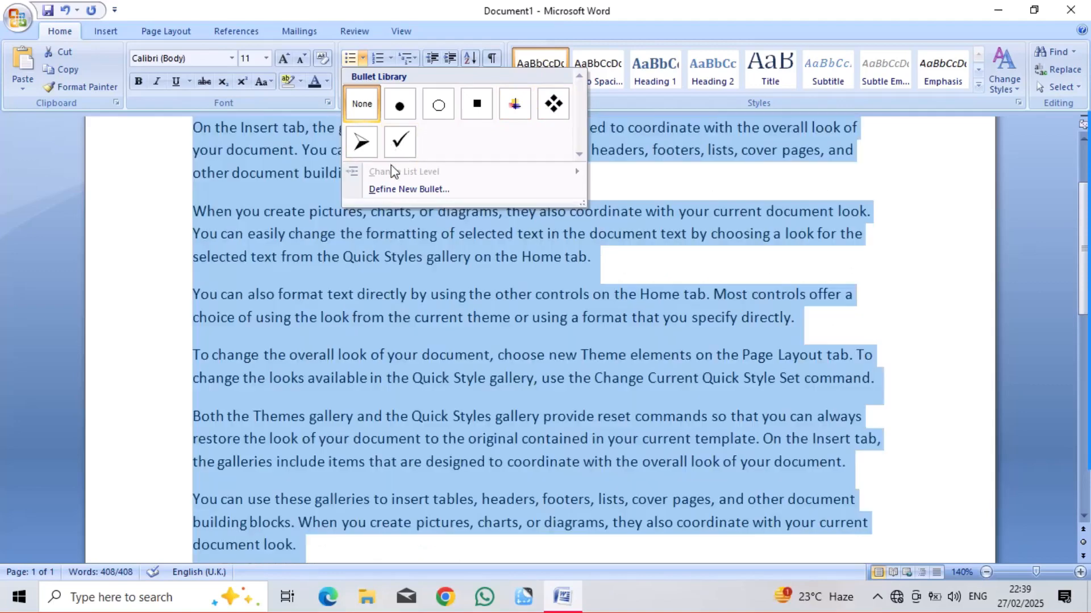
left_click(396, 189)
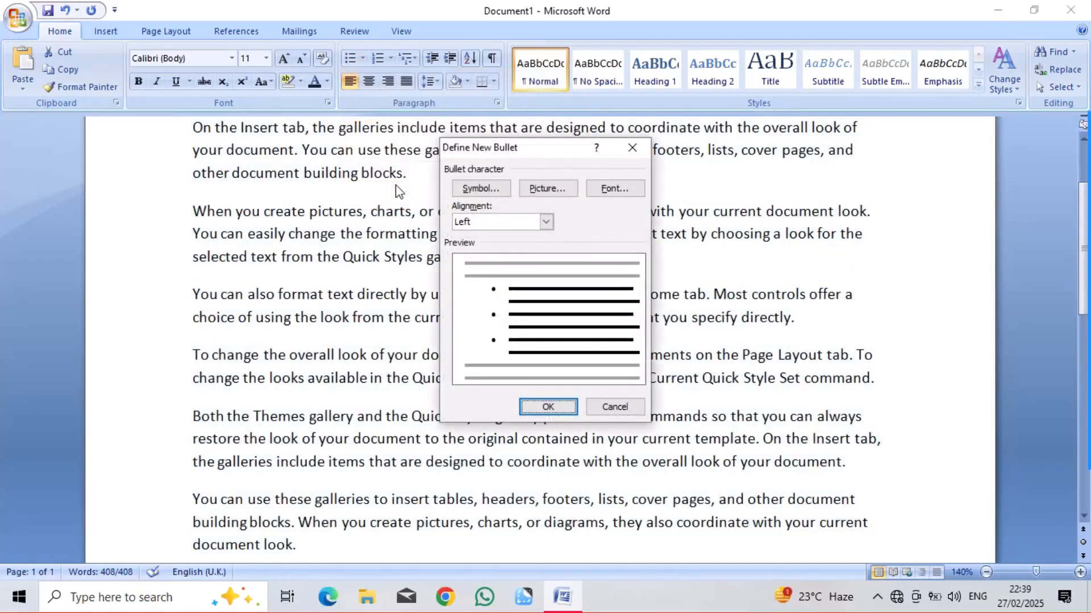
left_click(550, 189)
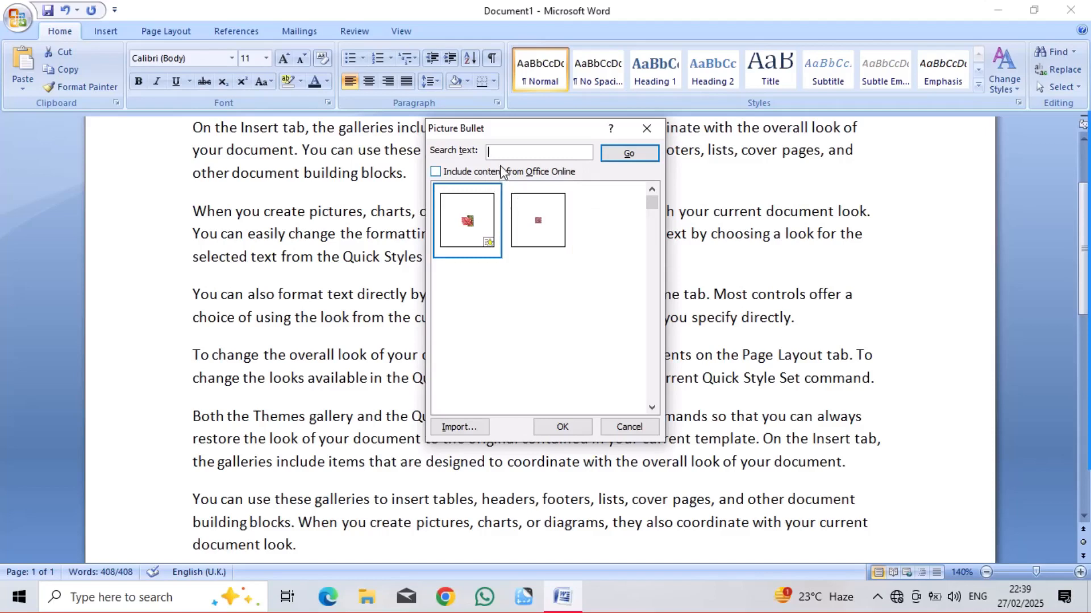
left_click(612, 163)
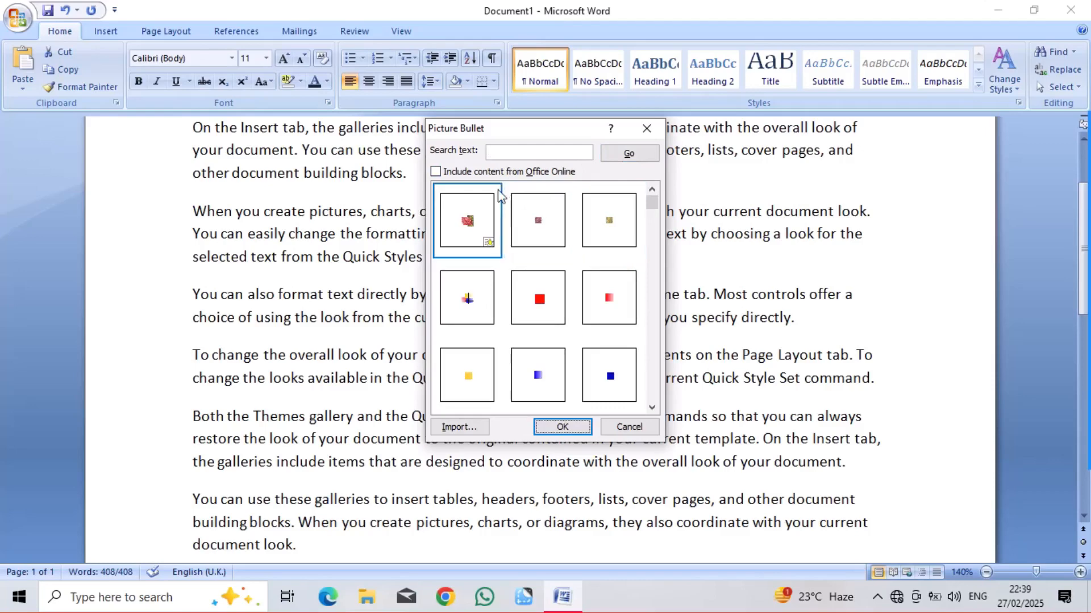
left_click(435, 173)
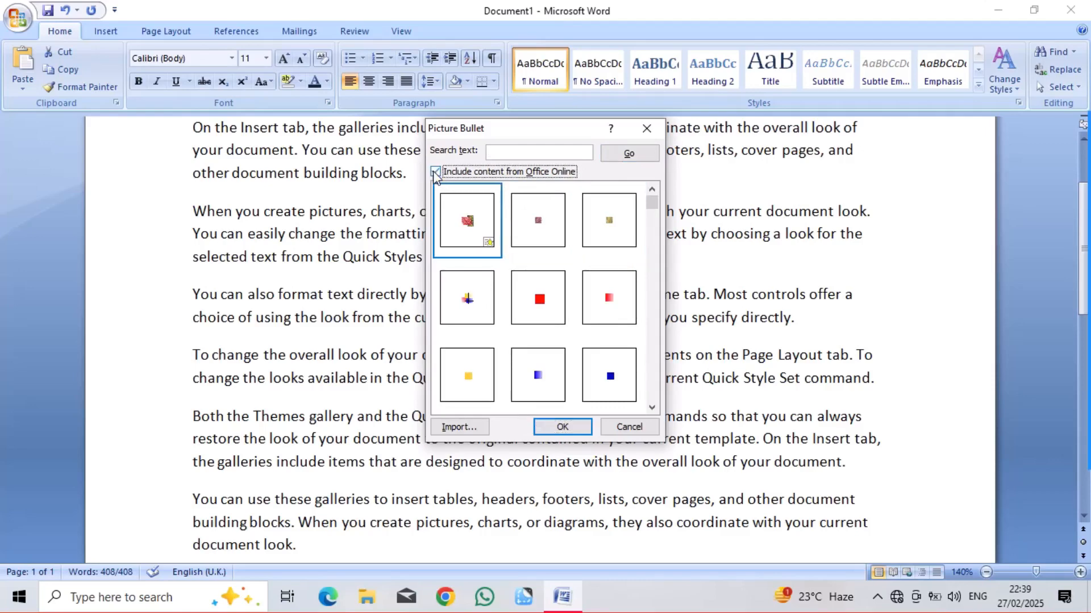
Step: Import the flower LOGO picture from the Desktop's image folder and apply it as the bullet for the selected paragraphs
left_click(458, 428)
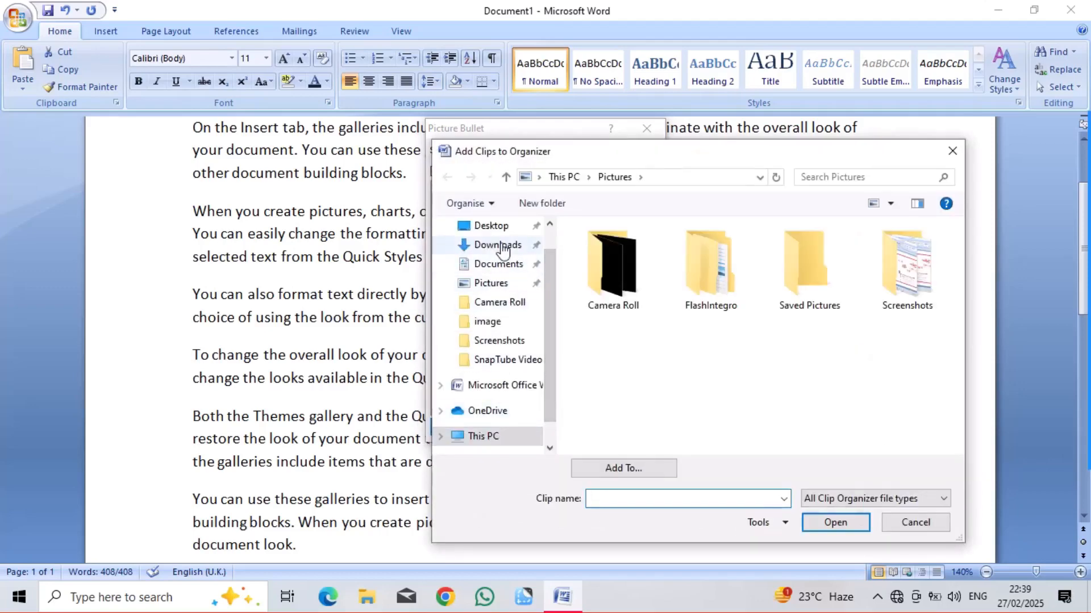
left_click(489, 225)
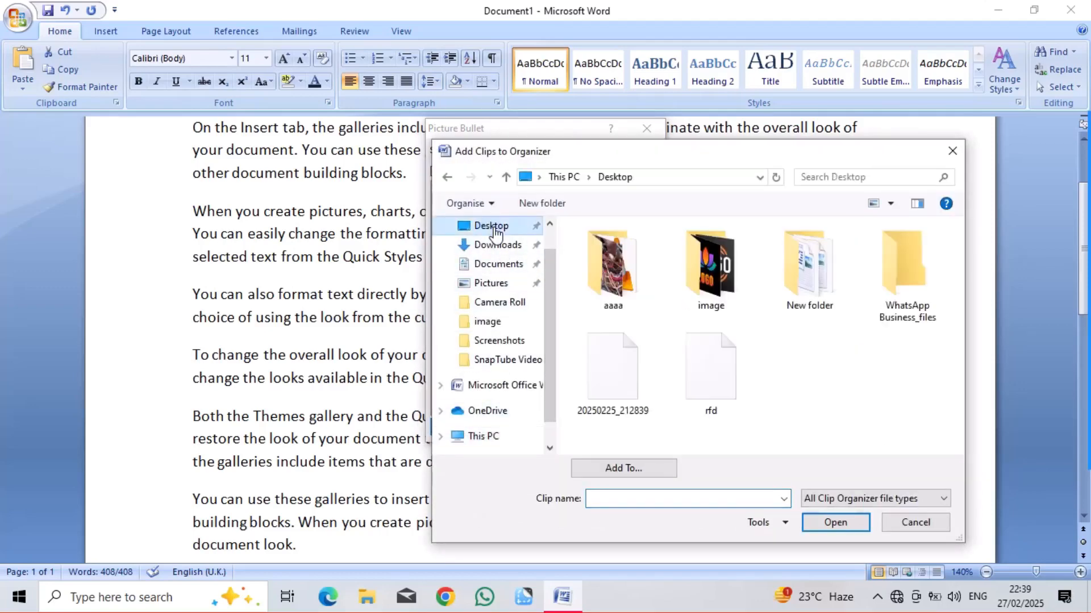
double_click(708, 284)
left_click(707, 281)
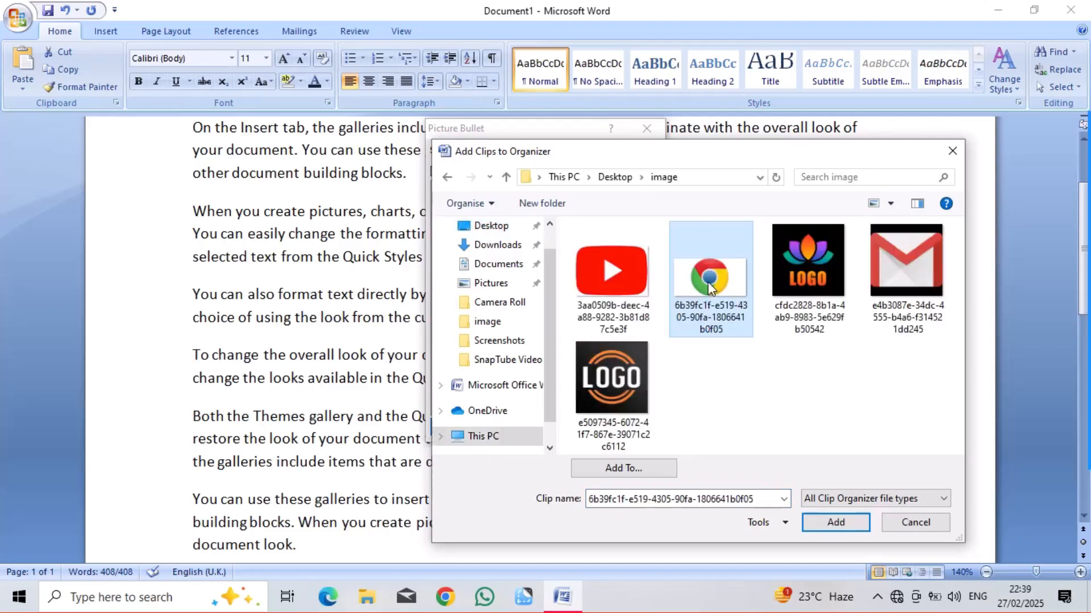
double_click(793, 280)
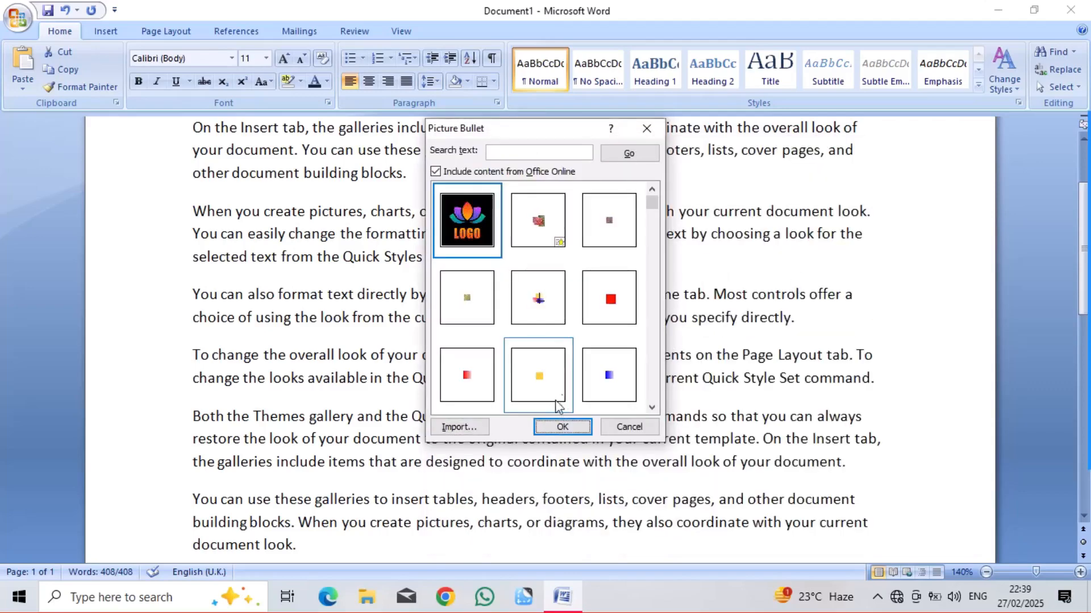
left_click(560, 426)
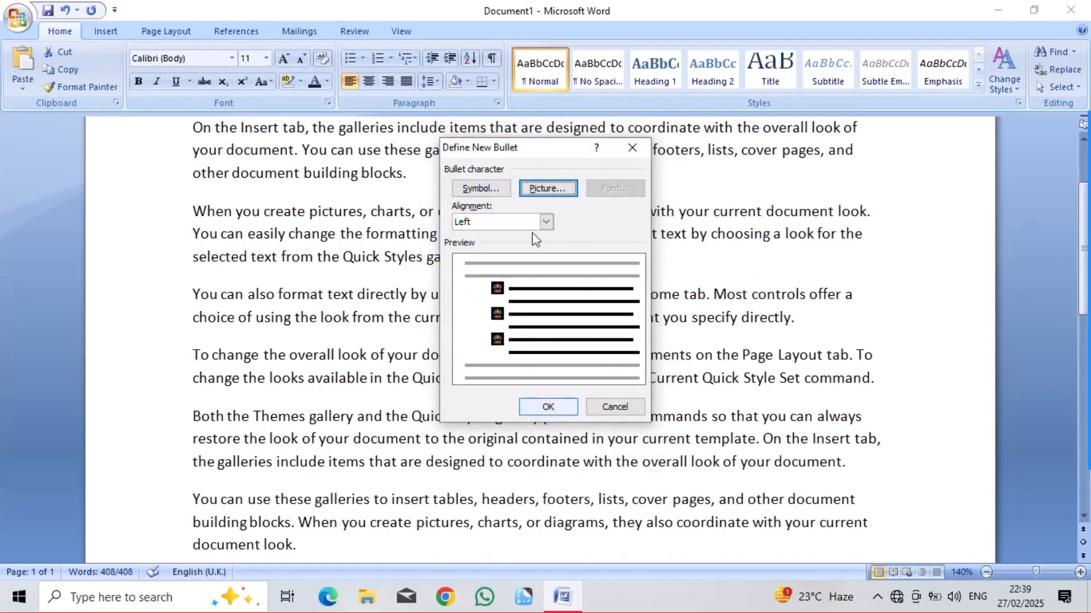
left_click(548, 408)
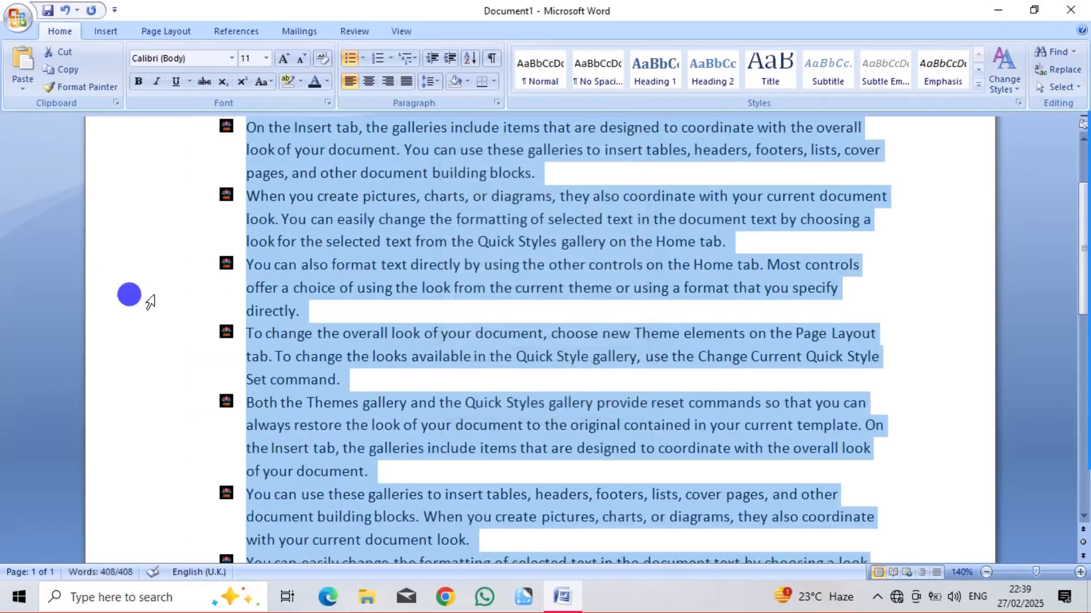
Step: Enlarge all the bulleted text in the document to 36 pt
left_click(149, 298)
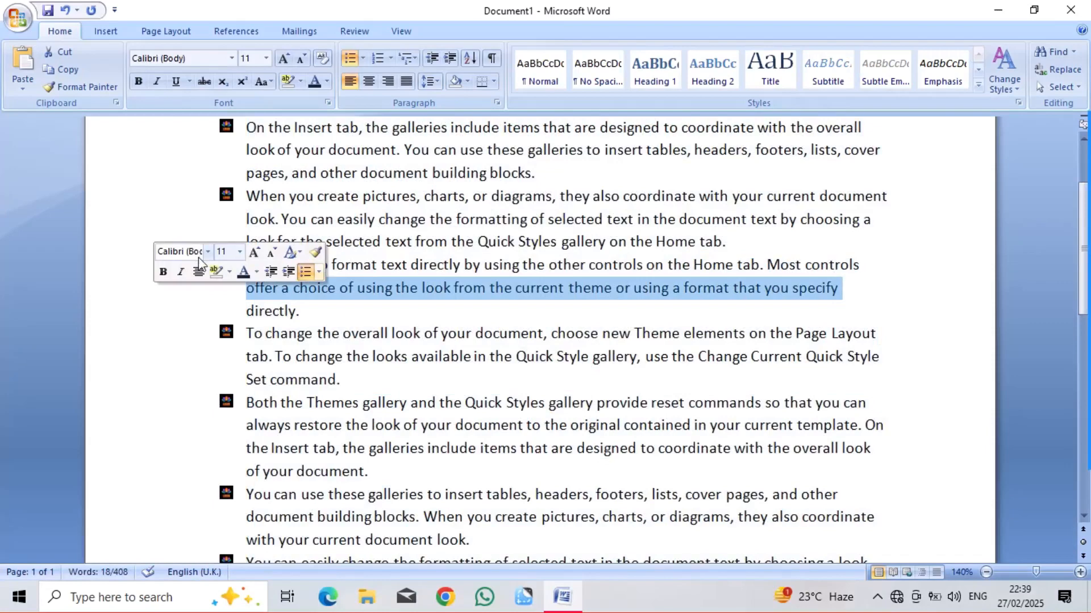
key("ctrl+a")
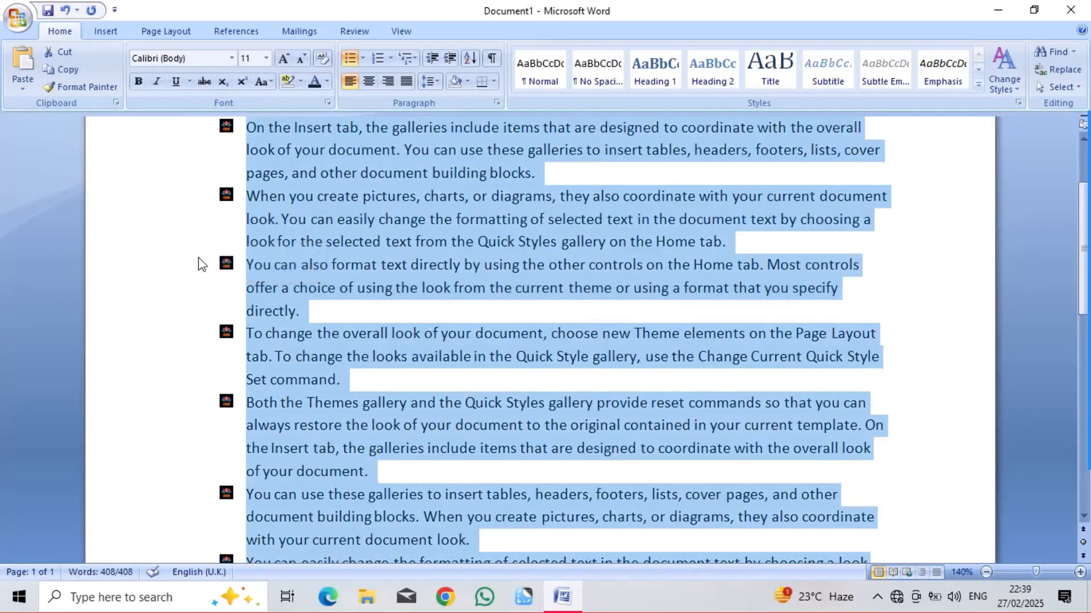
left_click(284, 58)
left_click(284, 58)
left_click(284, 59)
left_click(284, 59)
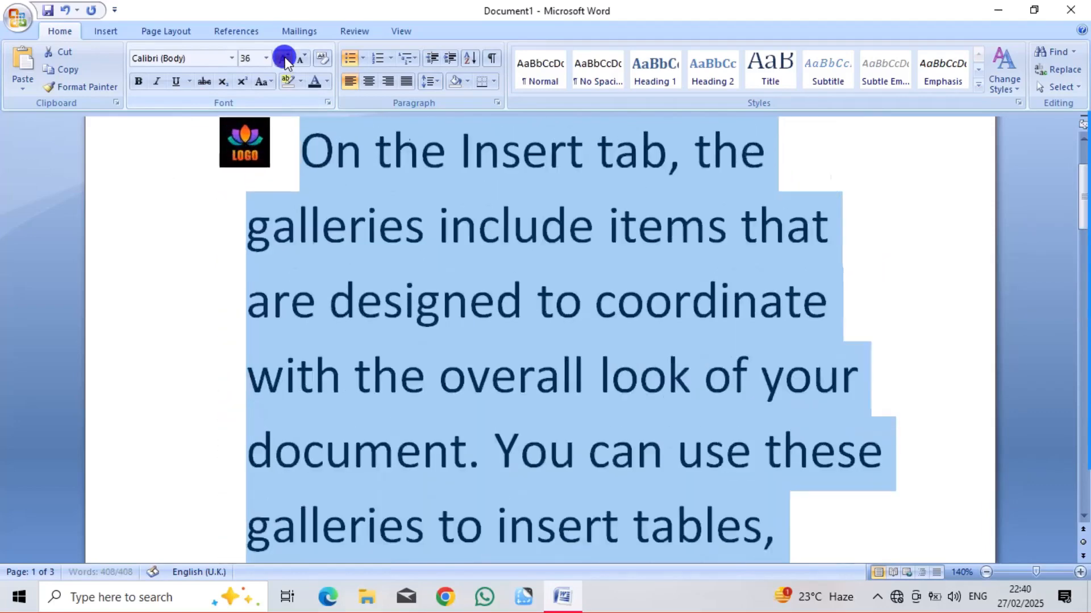
Step: Enlarge the selected bulleted text to 90 pt, and shrink it back down to 8 pt
left_click(284, 58)
left_click(284, 58)
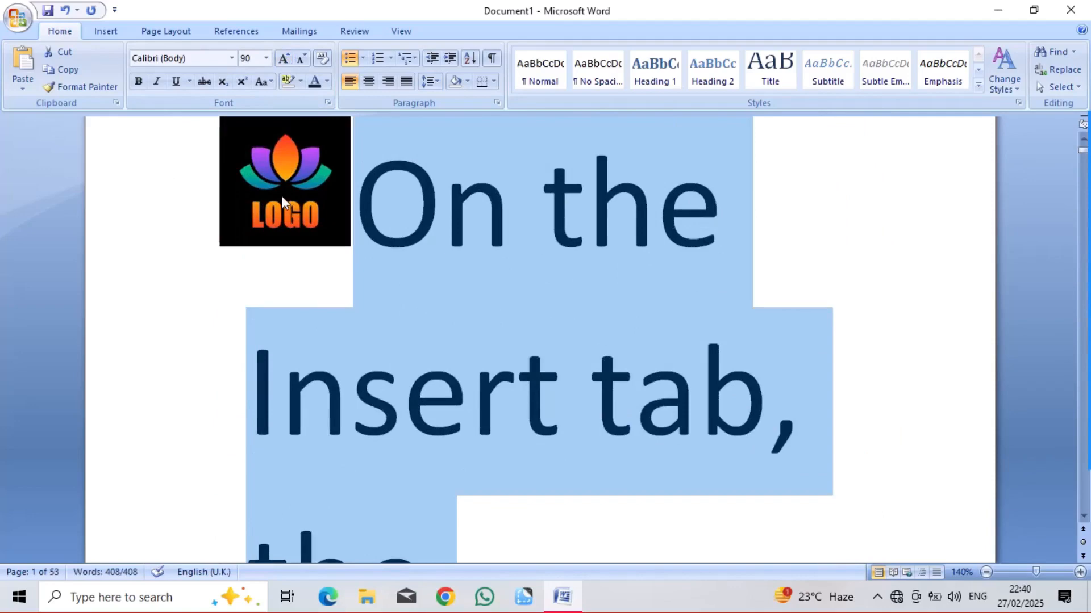
left_click(305, 59)
left_click(305, 60)
left_click(305, 60)
left_click(305, 59)
left_click(305, 60)
left_click(305, 60)
left_click(305, 59)
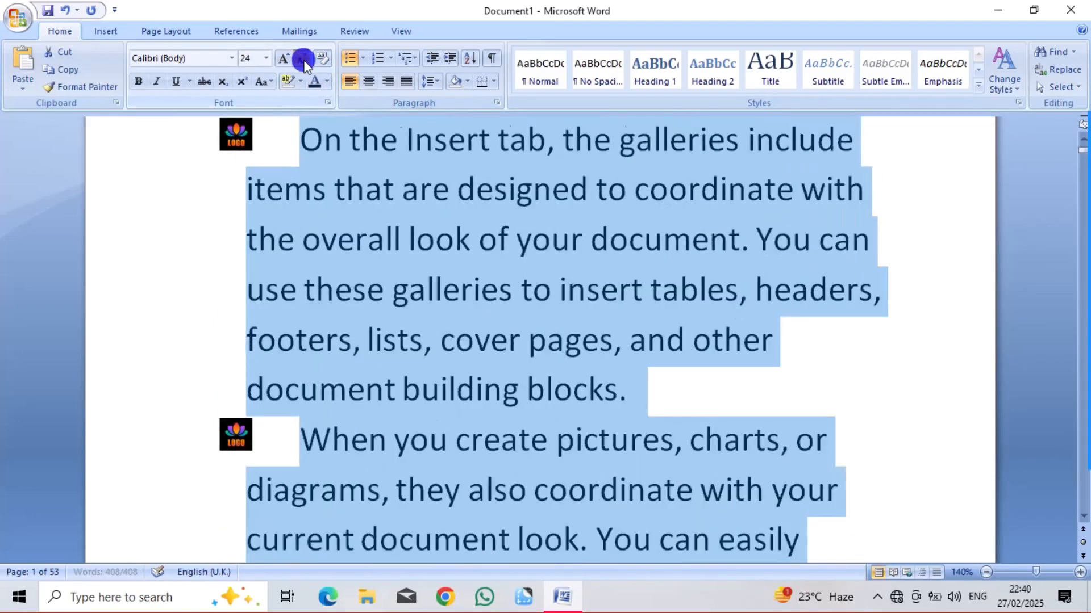
left_click(304, 60)
left_click(304, 60)
left_click(304, 60)
left_click(304, 60)
left_click(304, 60)
left_click(304, 60)
left_click(304, 60)
left_click(304, 60)
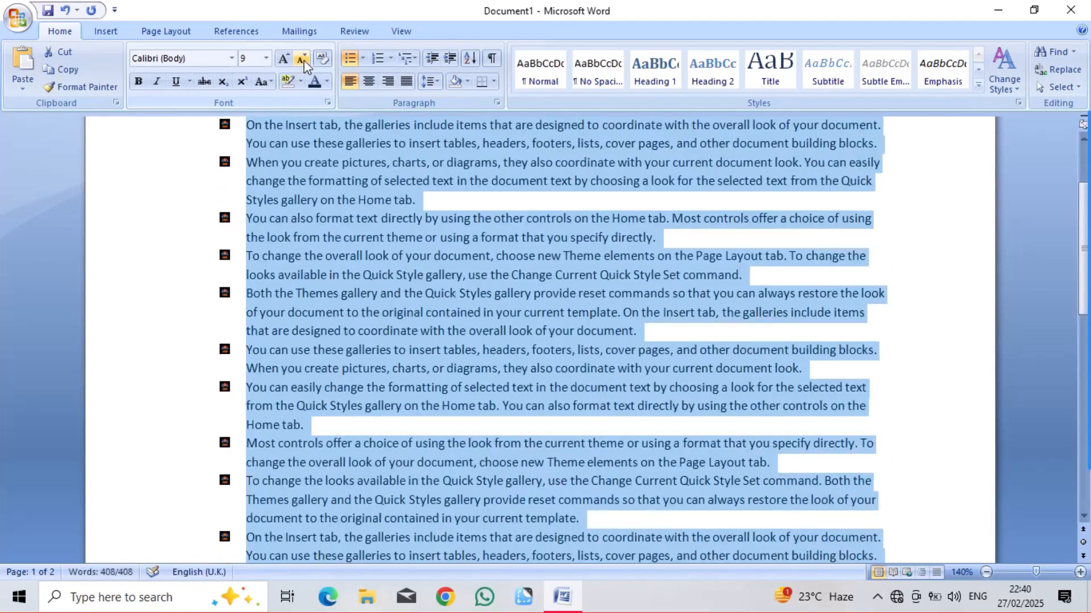
left_click(304, 61)
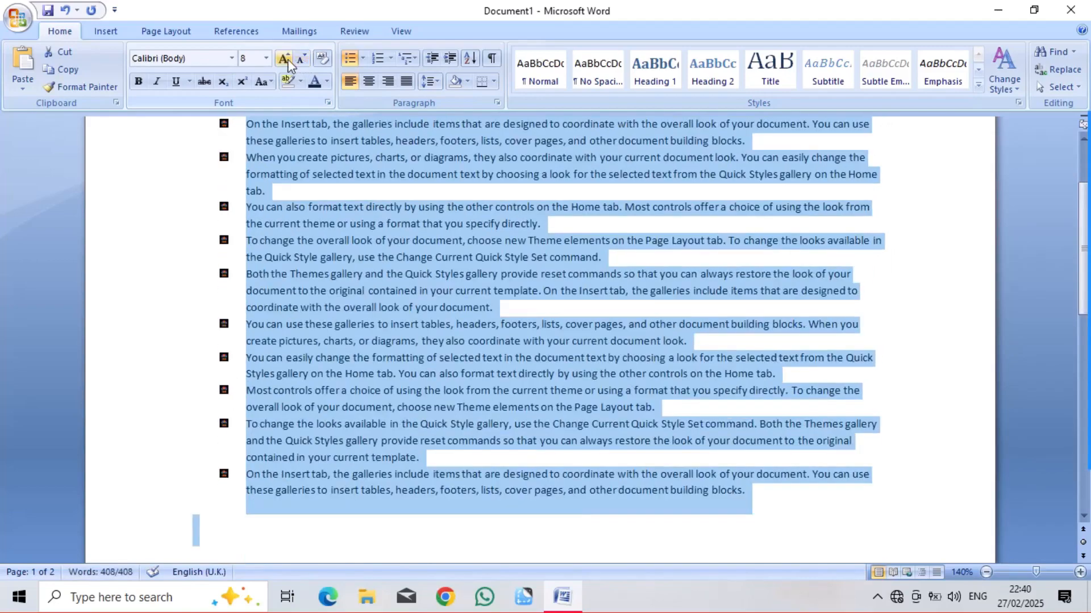
Step: Enlarge the selected bulleted text to 12 pt and return to the start of the document
left_click(285, 59)
left_click(285, 59)
left_click(285, 59)
left_click(285, 59)
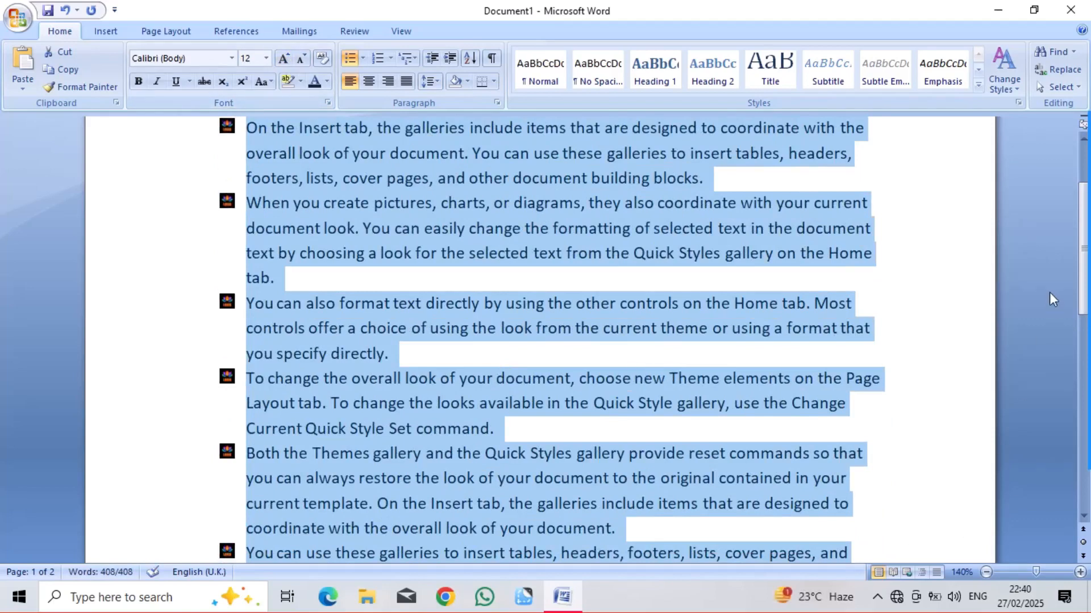
left_click(1081, 139)
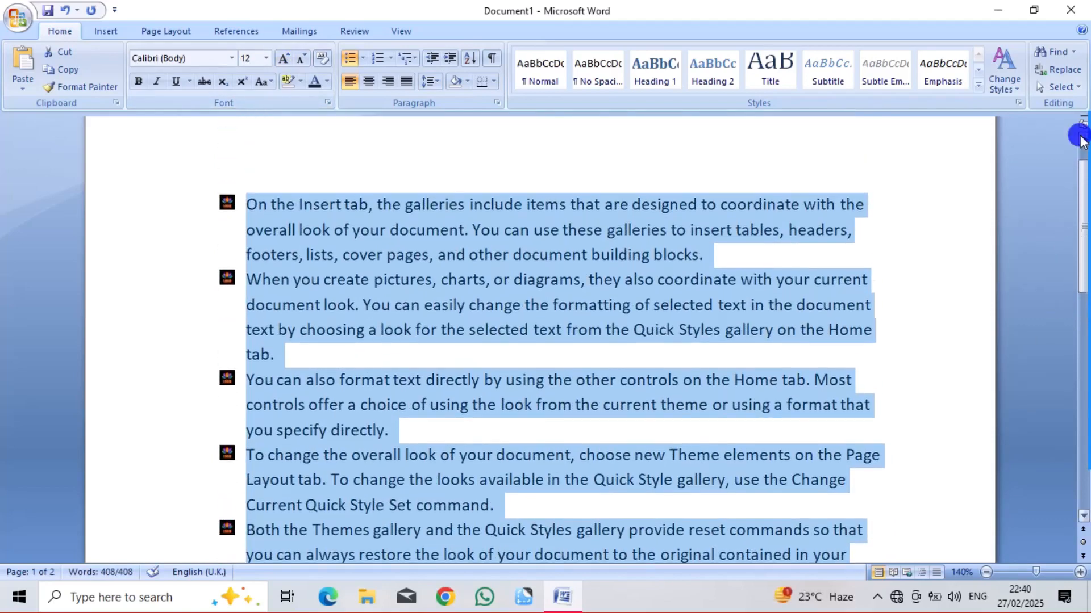
left_click(1081, 139)
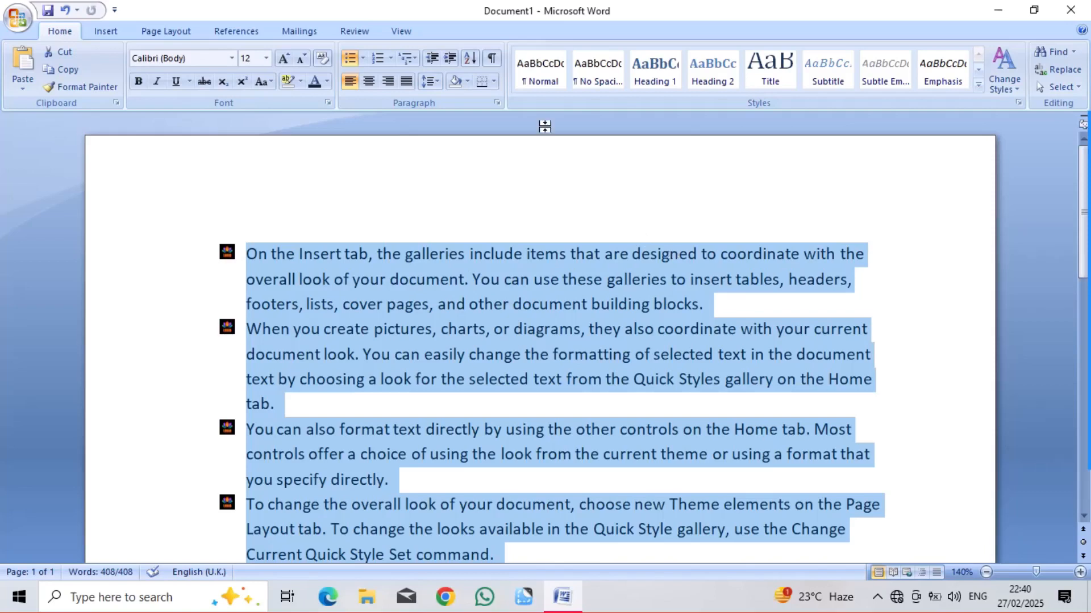
Step: Replace the picture bullets of the selected paragraphs with the four-diamond bullet from the bullet library
left_click(363, 58)
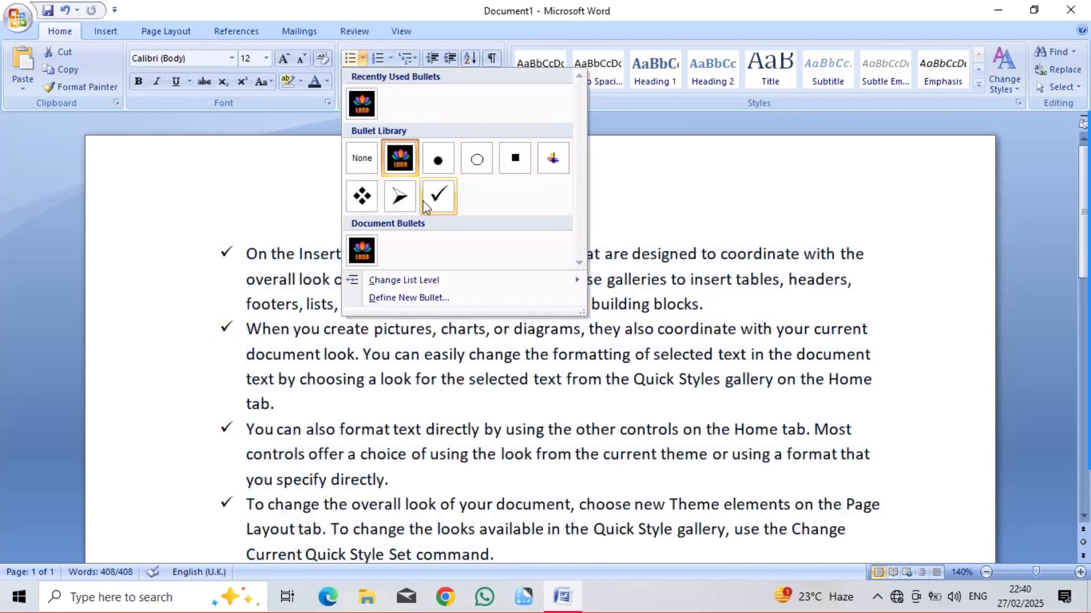
mouse_move(402, 286)
left_click(361, 193)
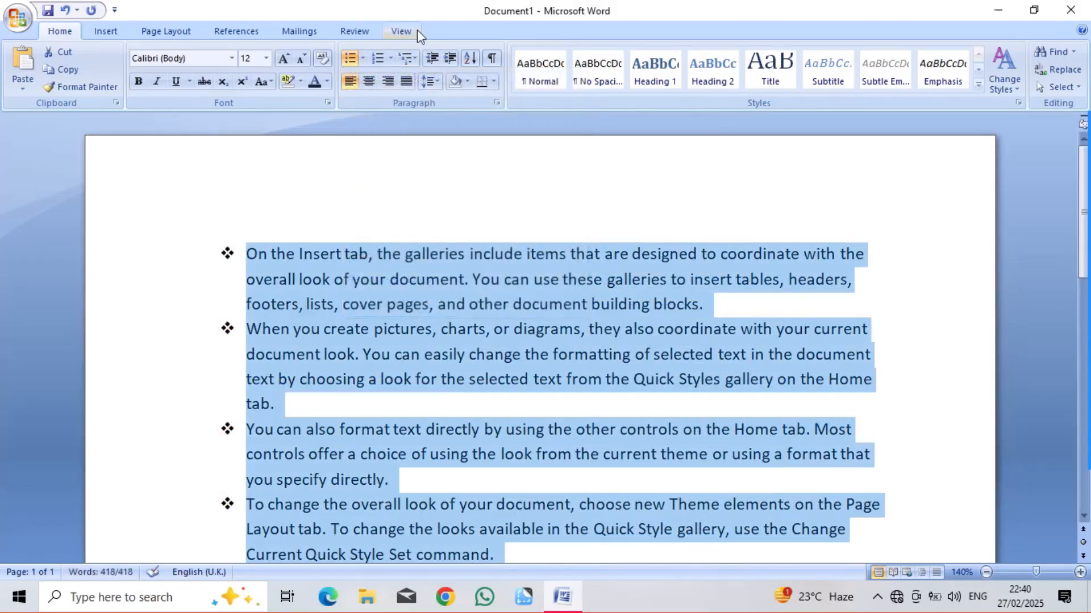
Step: Look through the numbering formats and apply the diamond-and-arrow bulleted multilevel list to the selected paragraphs
left_click(391, 58)
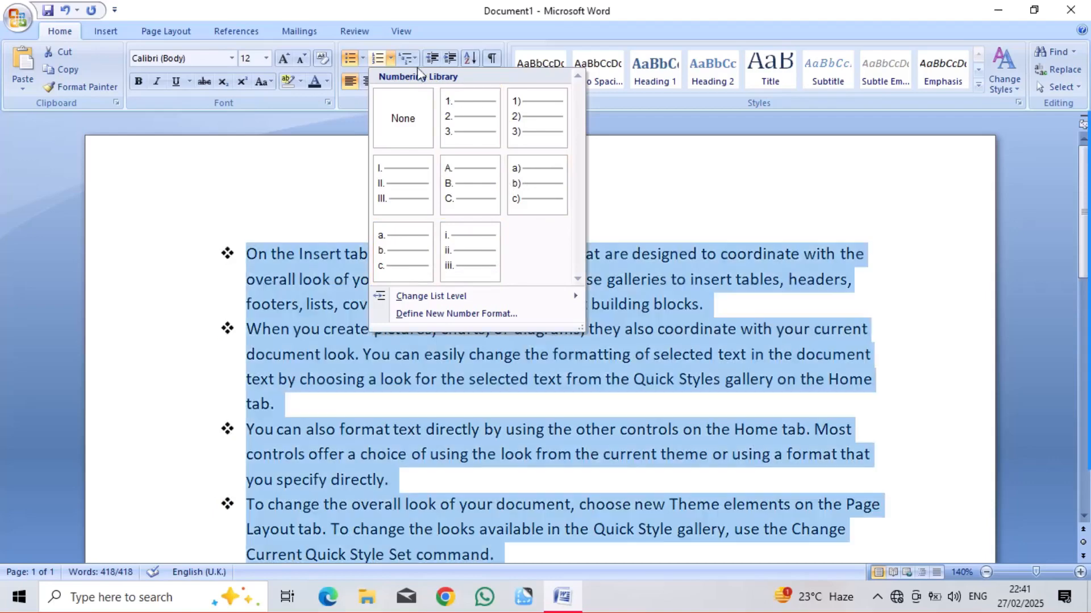
left_click(415, 59)
left_click(415, 59)
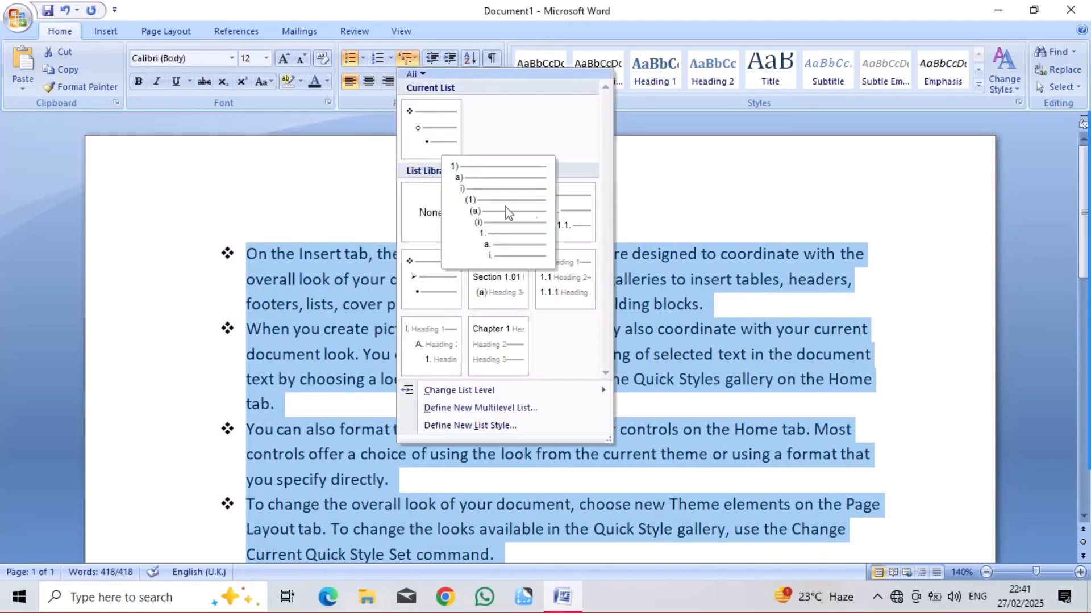
left_click(446, 281)
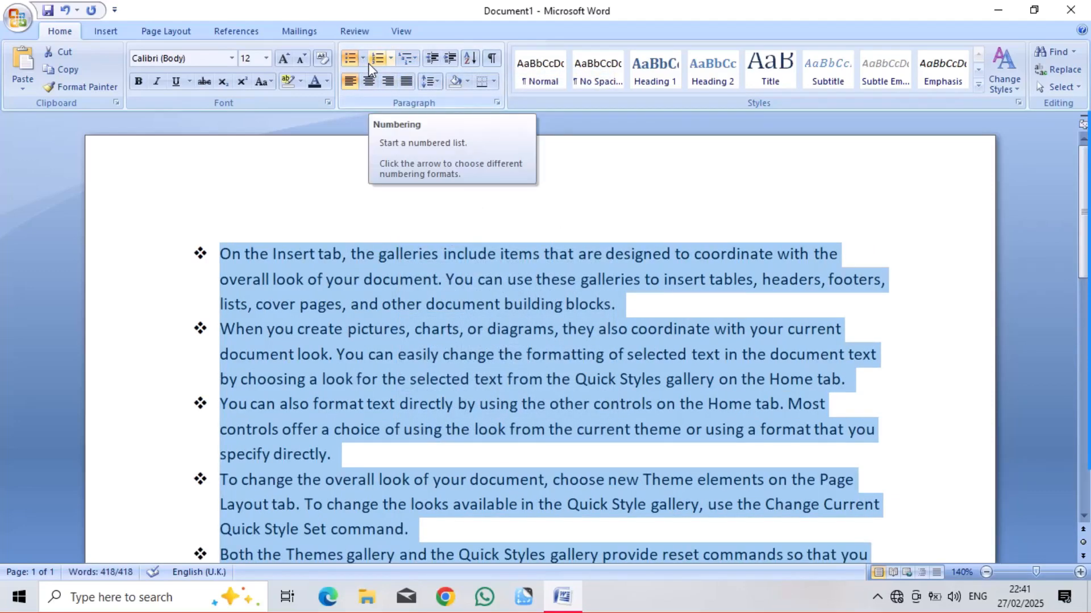
Step: Apply the Article / Section heading multilevel list to the selected paragraphs and deselect the text
left_click(408, 59)
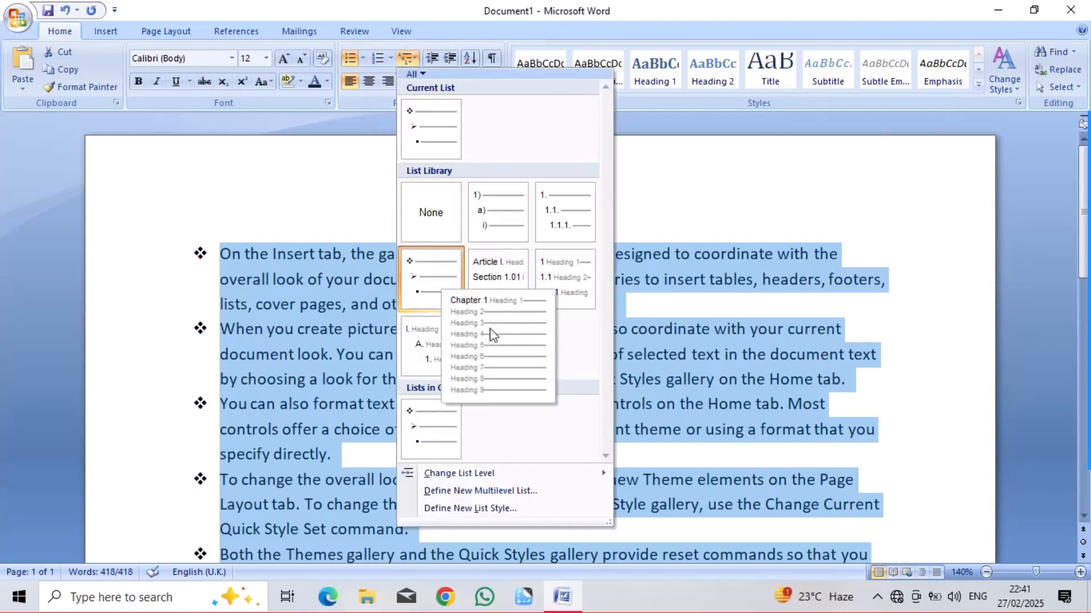
left_click(496, 284)
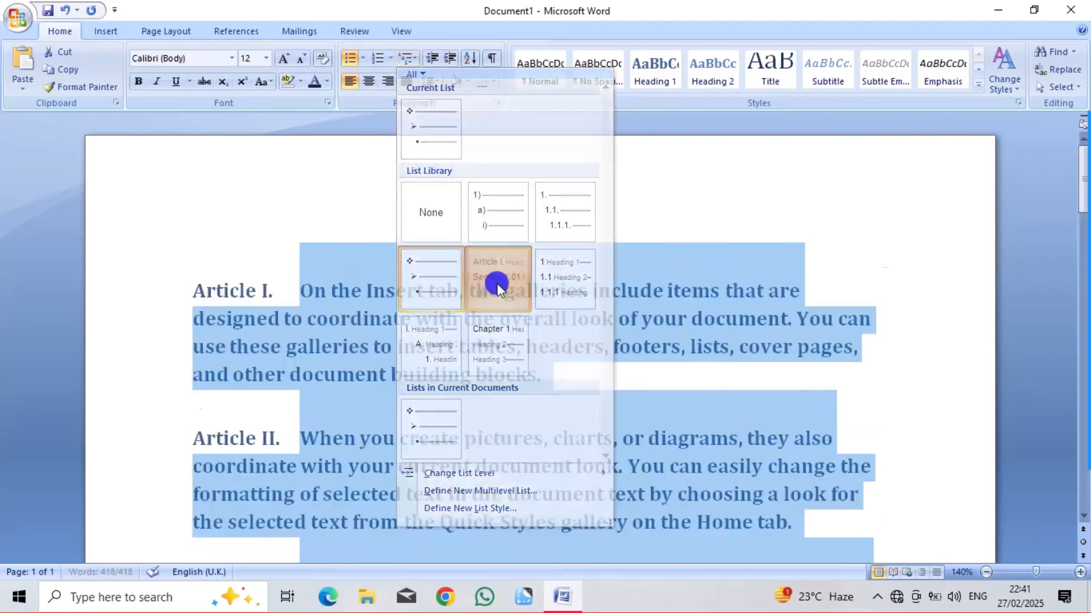
left_click(498, 287)
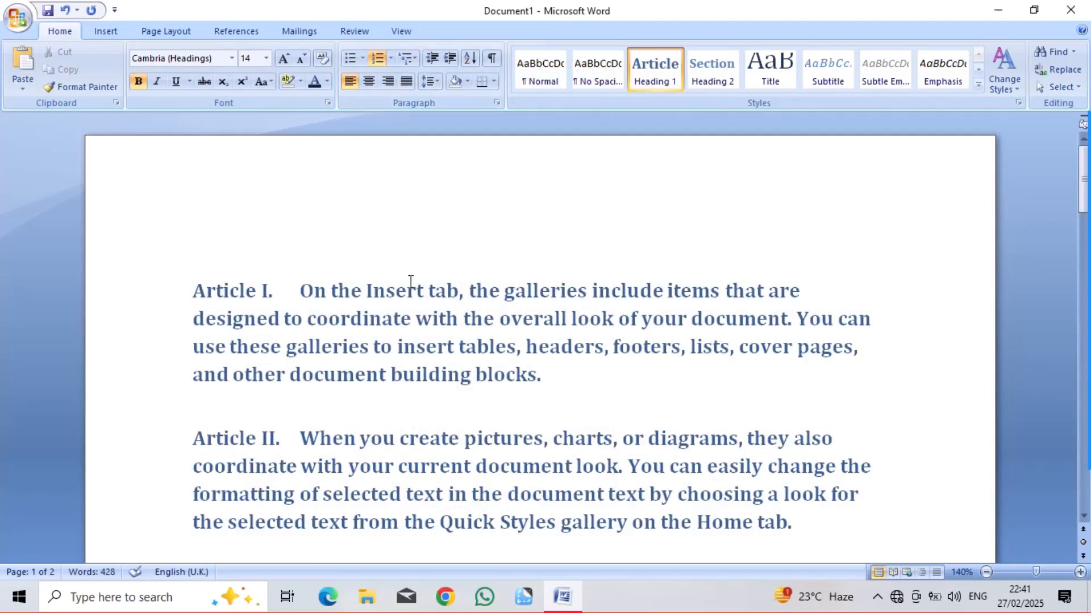
Step: Examine the article numbering of the paragraphs down to Article VI
key("Down")
key("Down")
key("Down")
key("Down")
key("Down")
key("Down")
key("Down")
key("Down")
key("Down")
key("Down")
key("Down")
key("Down")
key("Down")
key("Down")
key("Down")
key("Down")
key("Down")
key("Down")
key("Down")
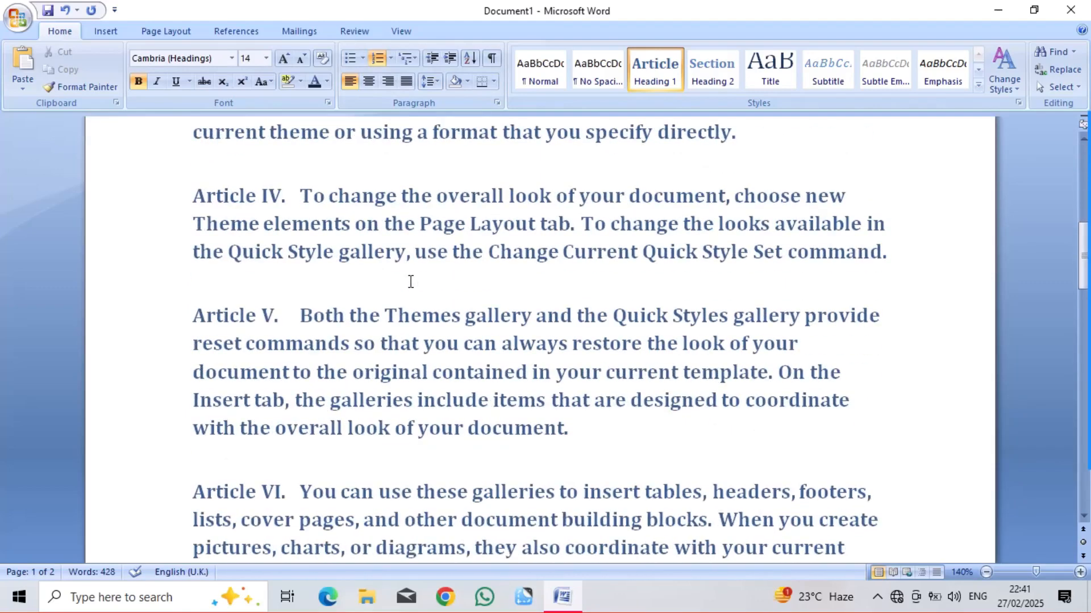
Step: Apply the Heading 2 section style to the whole document instead of only to the Article VI paragraph
left_click(701, 74)
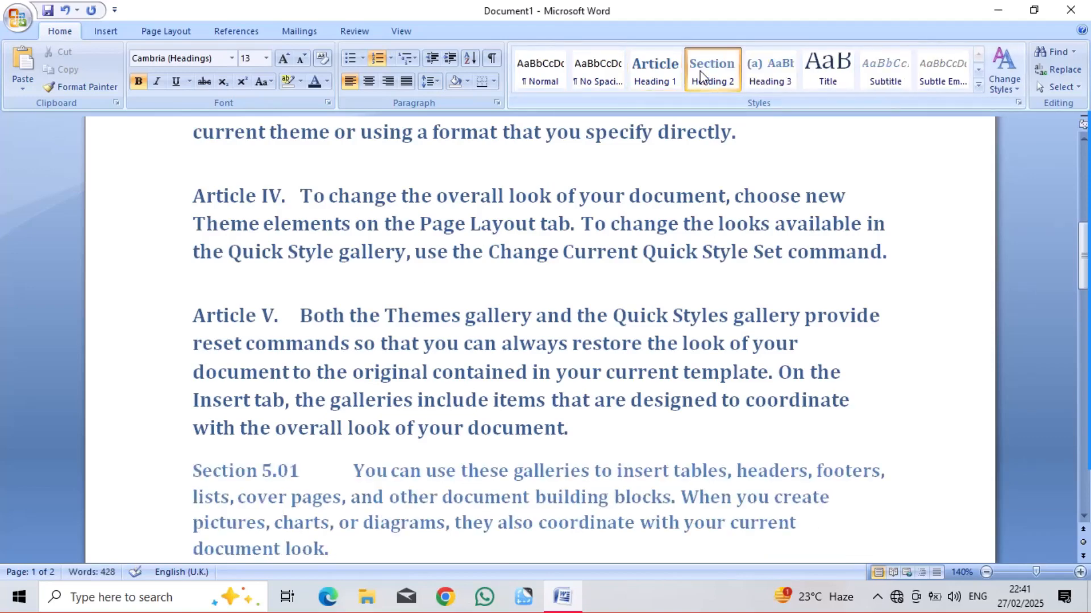
key("ctrl+z")
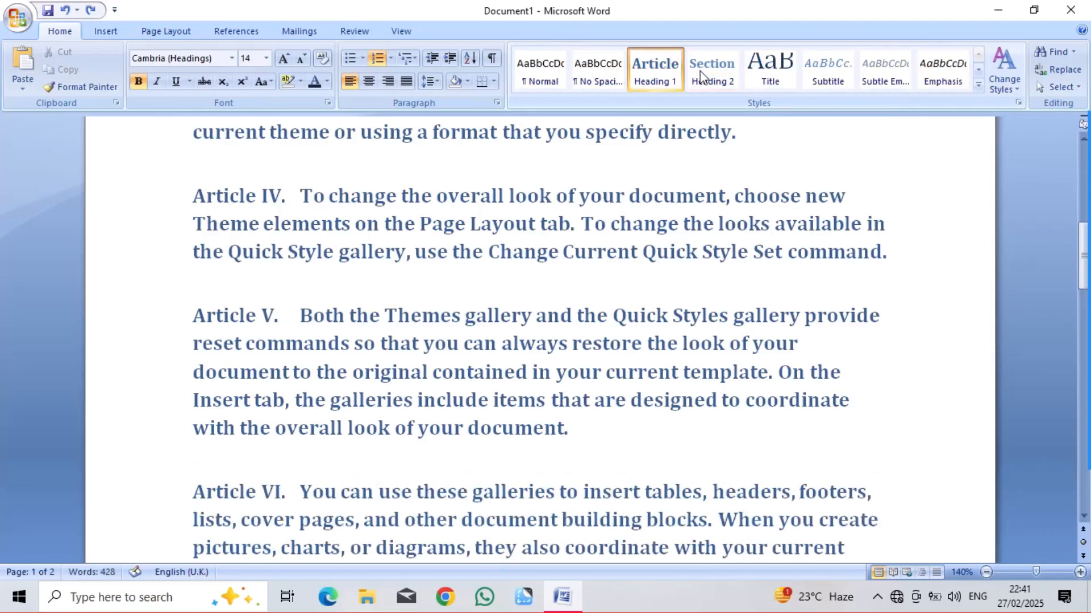
key("ctrl+a")
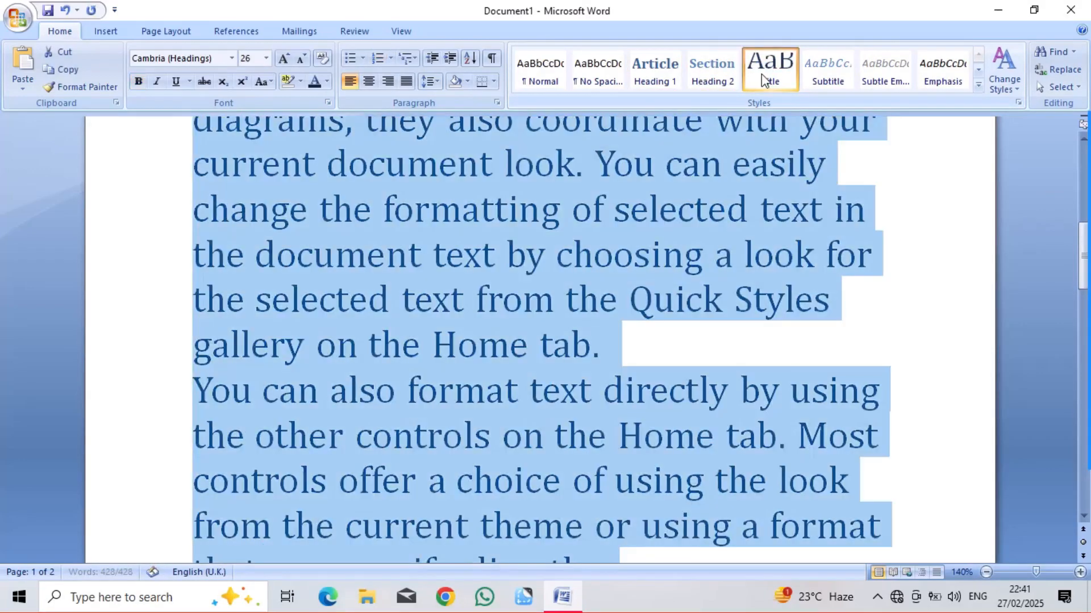
left_click(717, 77)
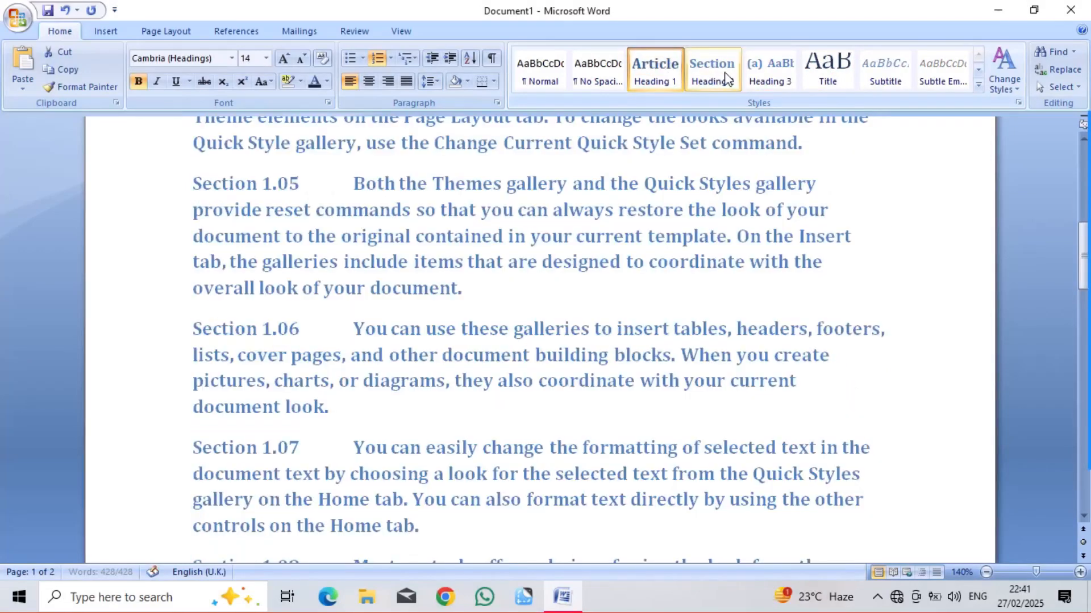
left_click(724, 78)
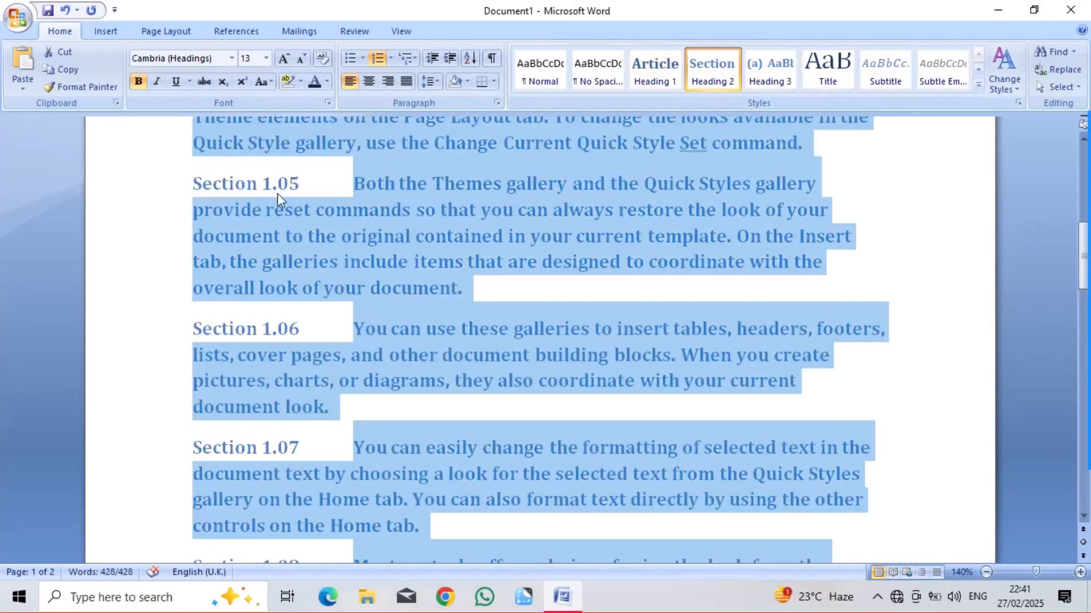
left_click(875, 246)
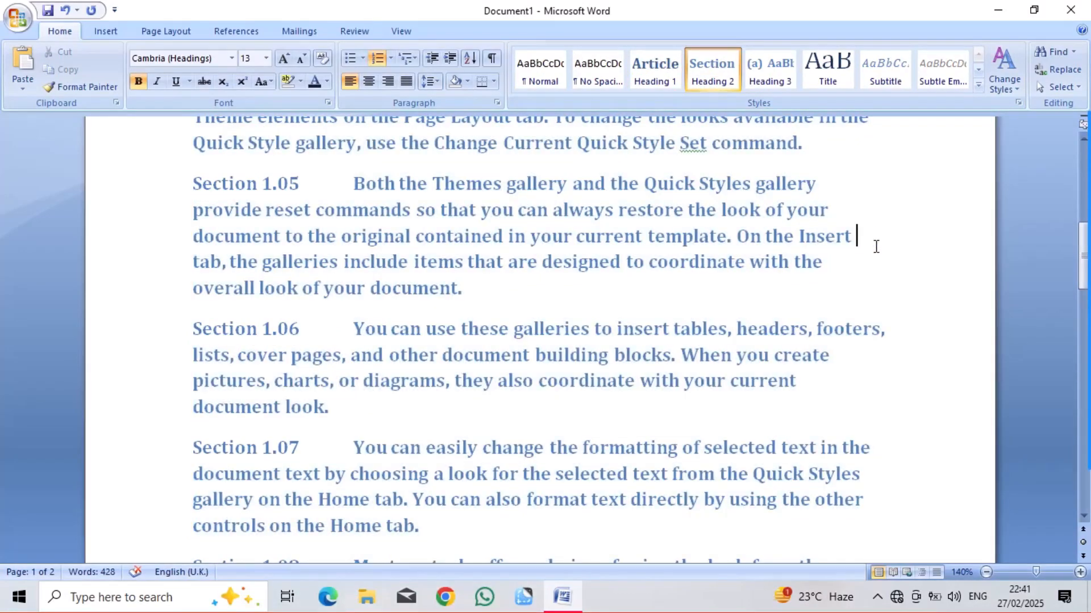
Step: Examine the section numbering of the paragraphs back up to Section 1.01
key("Up")
key("Up")
key("Up")
key("Up")
key("Up")
key("Up")
key("Up")
key("Up")
key("Up")
key("Up")
key("Up")
key("Up")
key("Up")
key("Up")
key("Up")
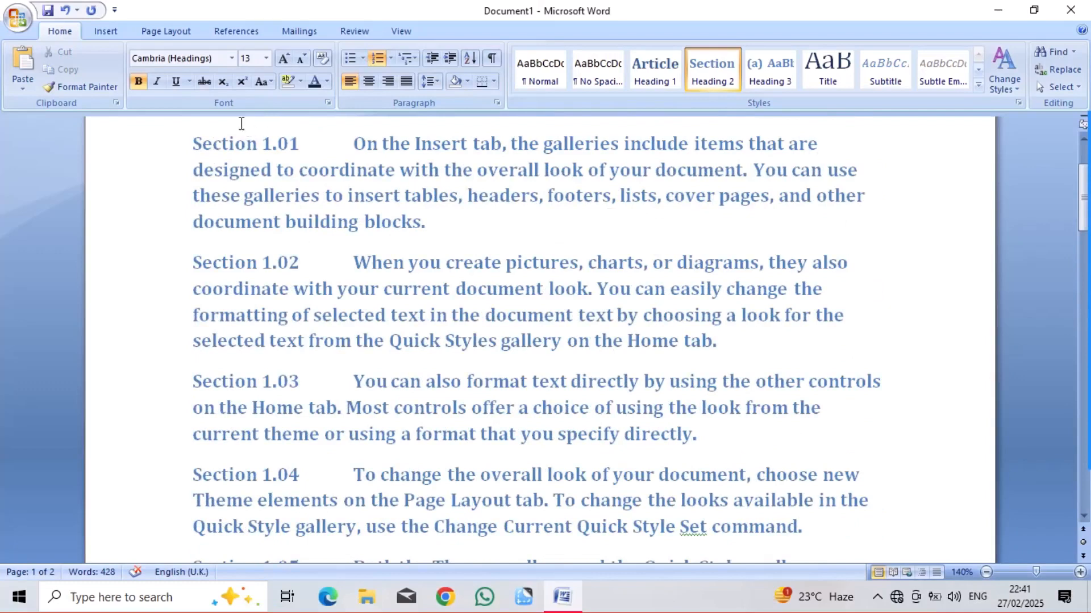
Step: Clear all formatting from the whole document's text and deselect it
left_click(220, 132)
left_click(381, 171)
key("ctrl+a")
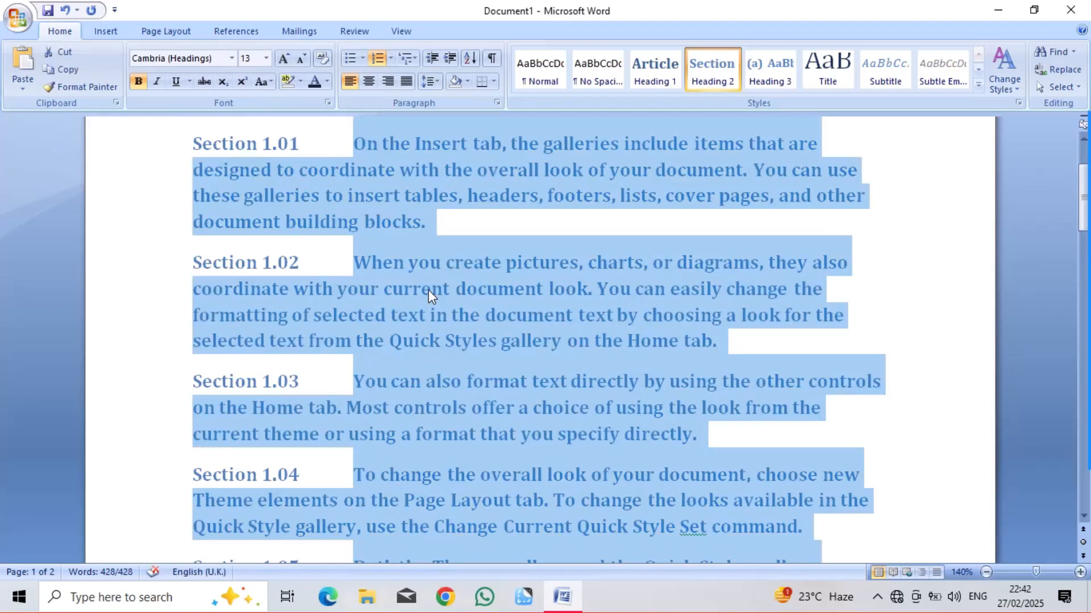
left_click(320, 59)
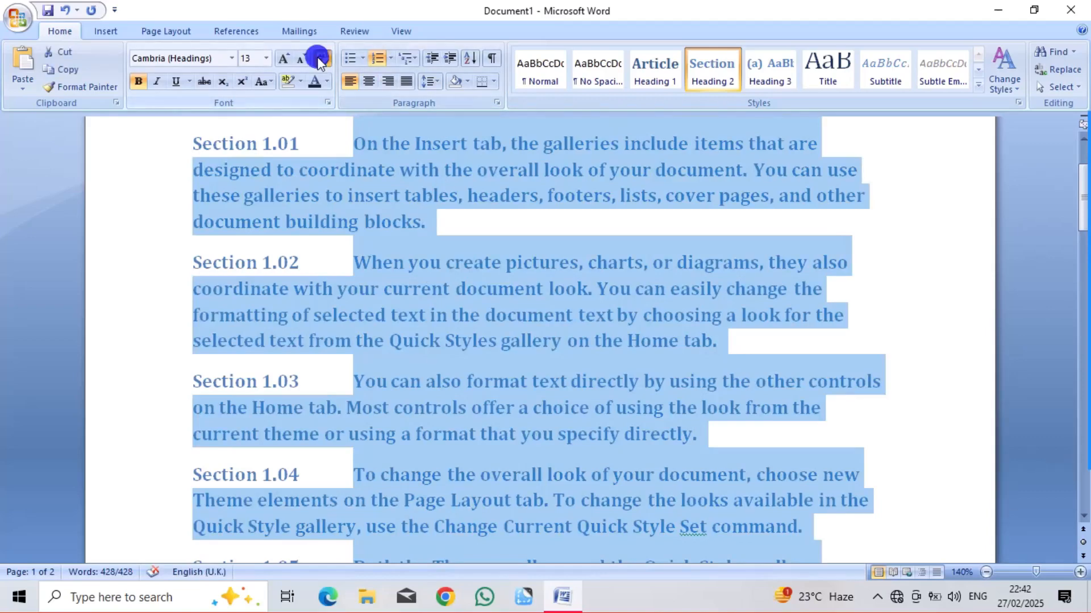
left_click(520, 214)
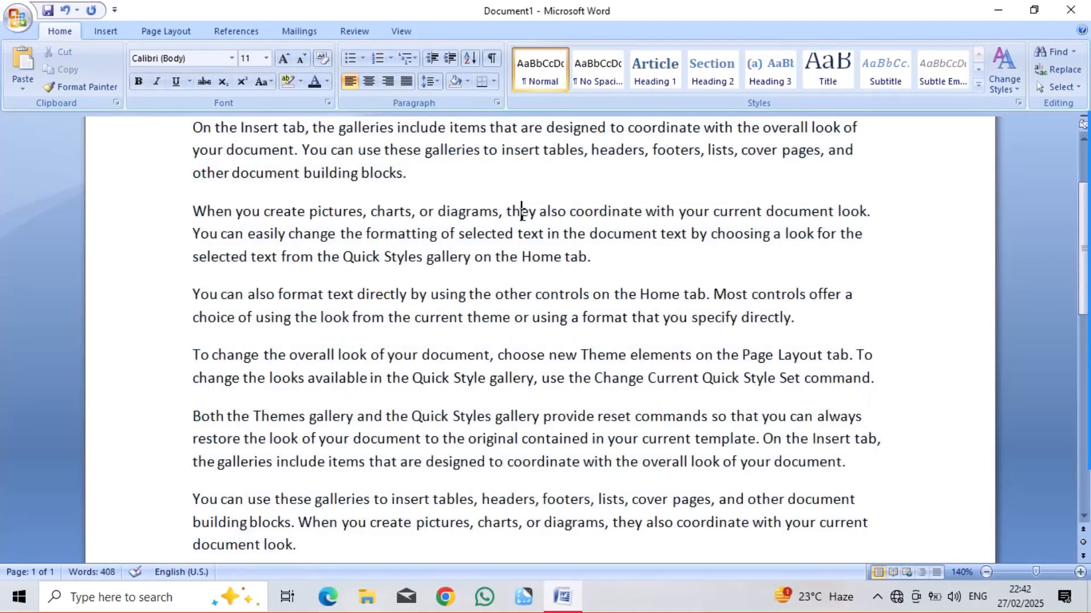
key("Up")
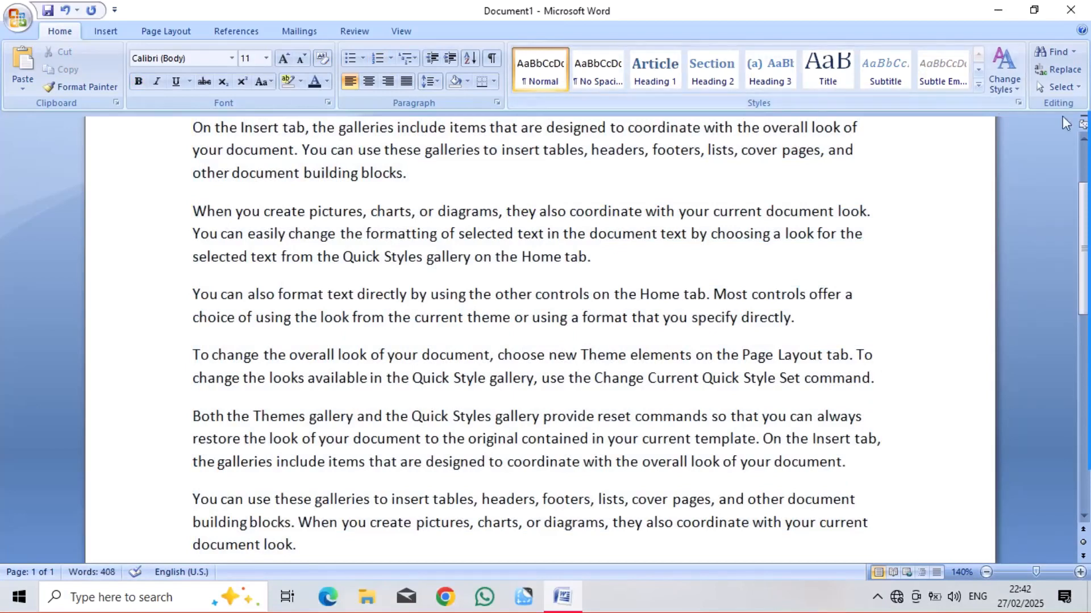
Step: Enlarge the whole document's text to 14 pt and deselect it
left_click(1083, 138)
scroll(1083, 138, "up", 3)
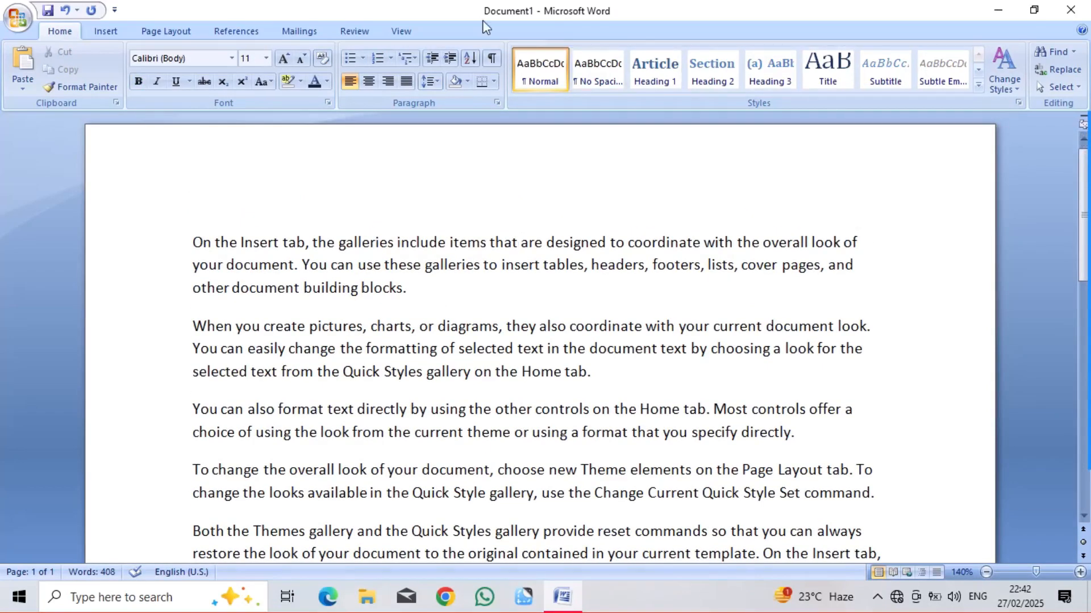
key("ctrl+a")
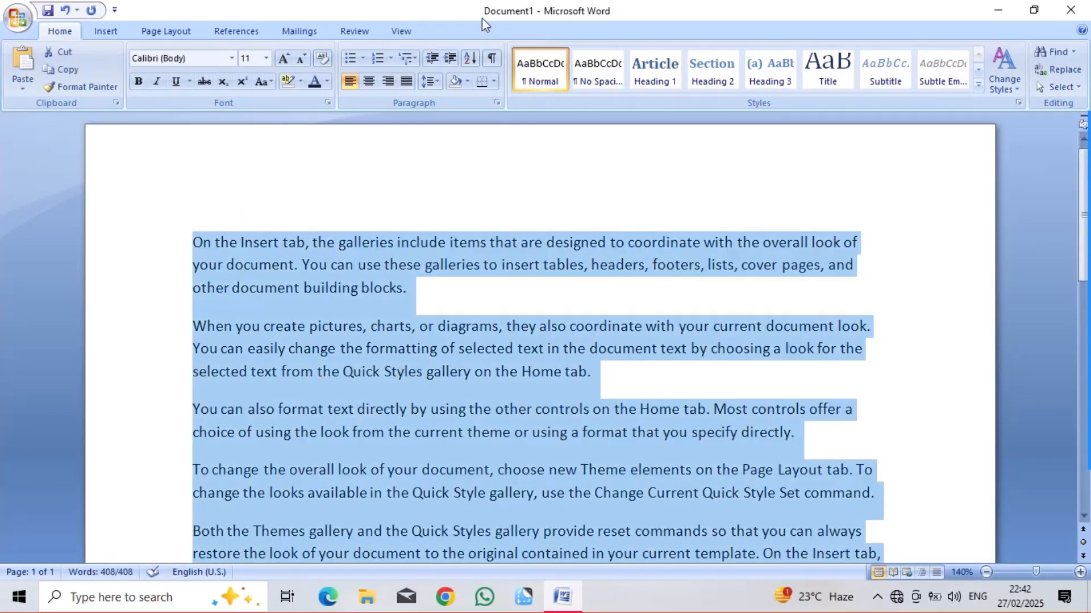
left_click(282, 59)
left_click(281, 59)
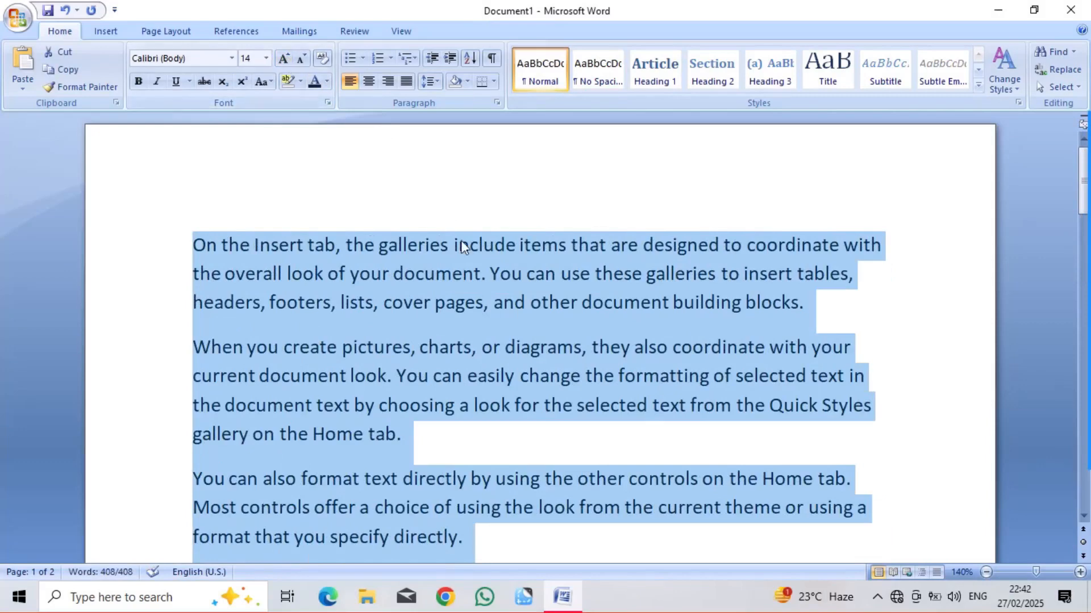
left_click(459, 241)
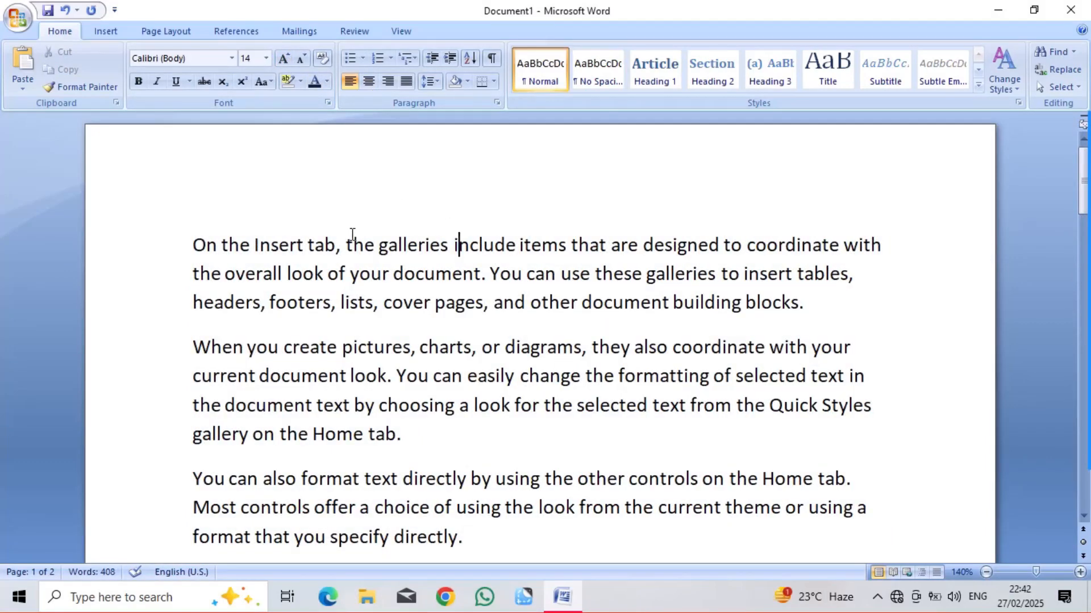
Step: Try decreasing the indent of all the paragraphs, and increase it repeatedly until the text forms a narrow column against the right margin
key("ctrl+a")
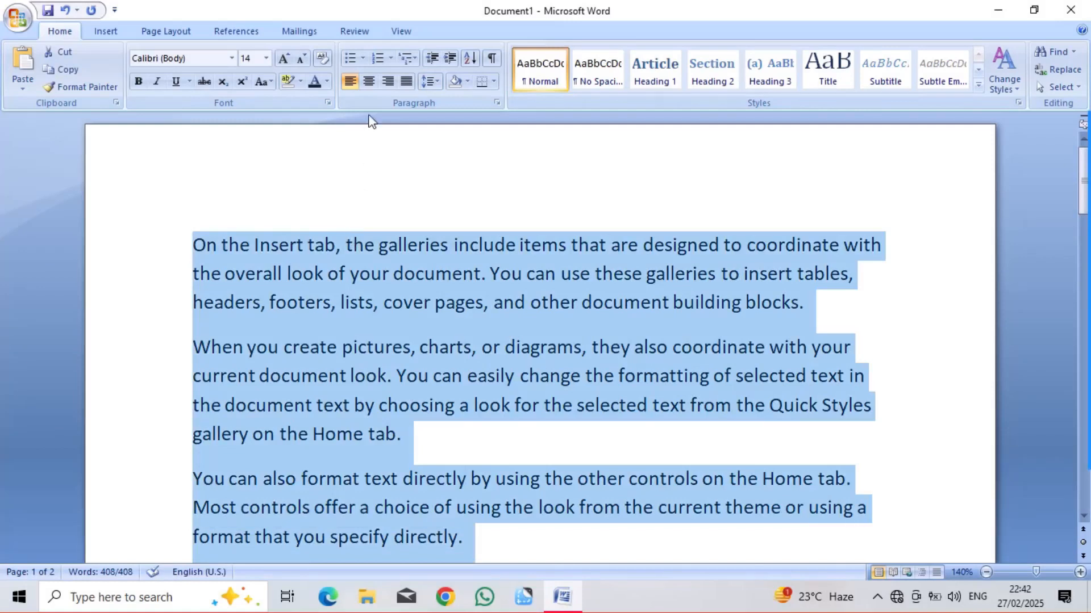
left_click(435, 61)
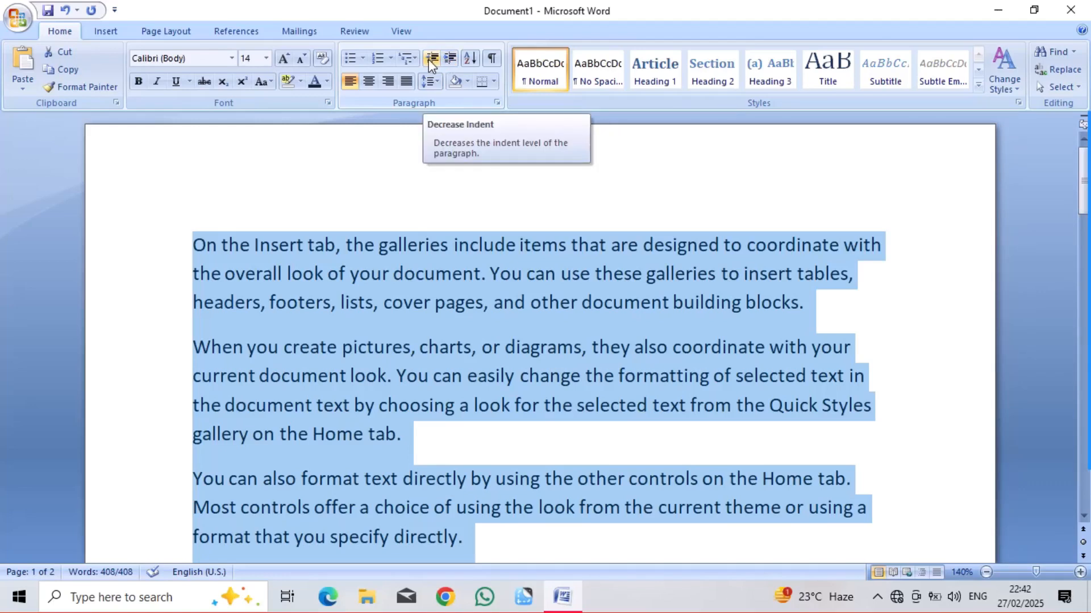
left_click(428, 59)
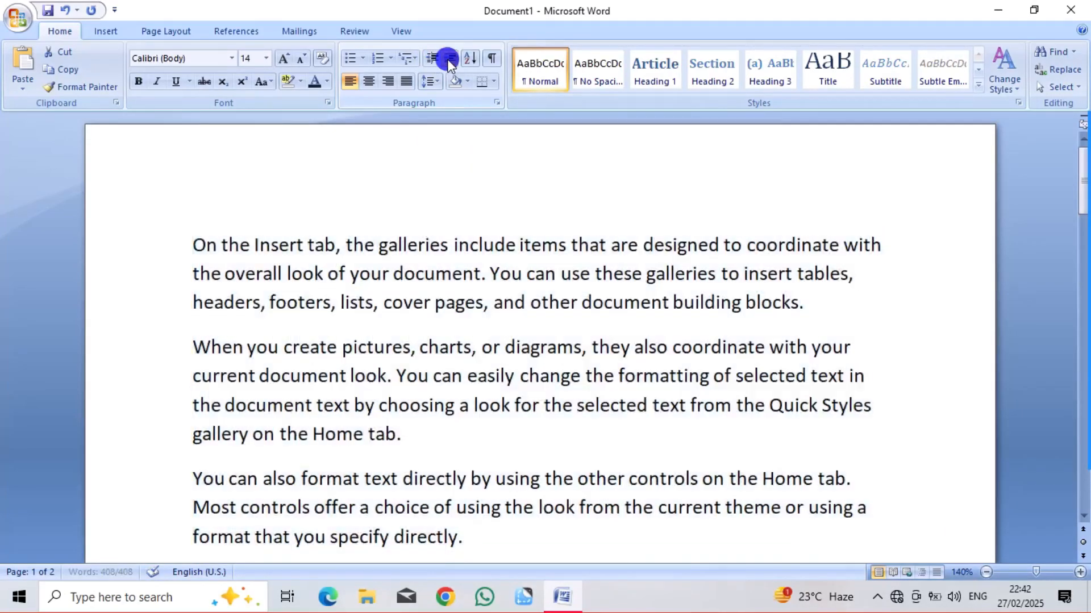
left_click(448, 59)
left_click(448, 59)
left_click(449, 59)
left_click(449, 59)
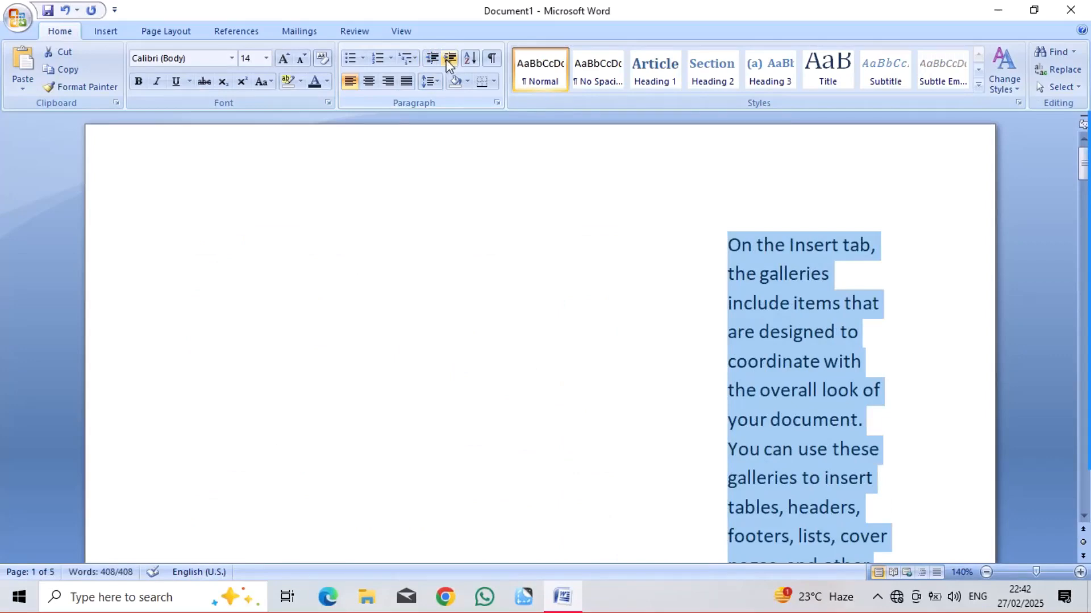
Step: Decrease the indent of all the paragraphs repeatedly until they start at the left margin, and deselect the text
left_click(433, 58)
left_click(433, 59)
left_click(433, 58)
left_click(433, 58)
left_click(432, 59)
left_click(433, 59)
left_click(433, 59)
left_click(432, 58)
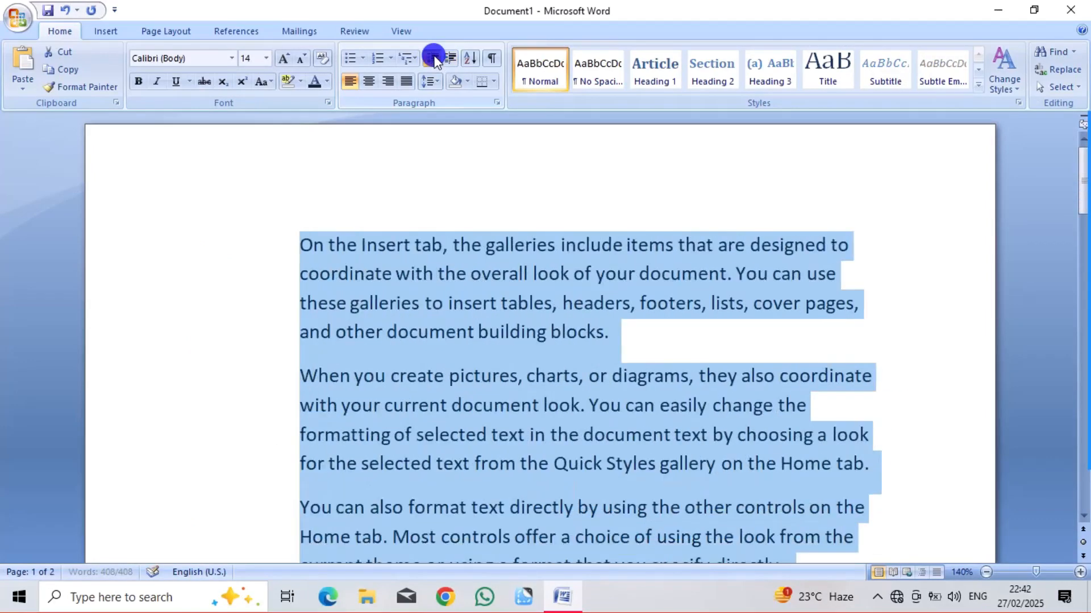
left_click(433, 58)
left_click(433, 59)
left_click(517, 426)
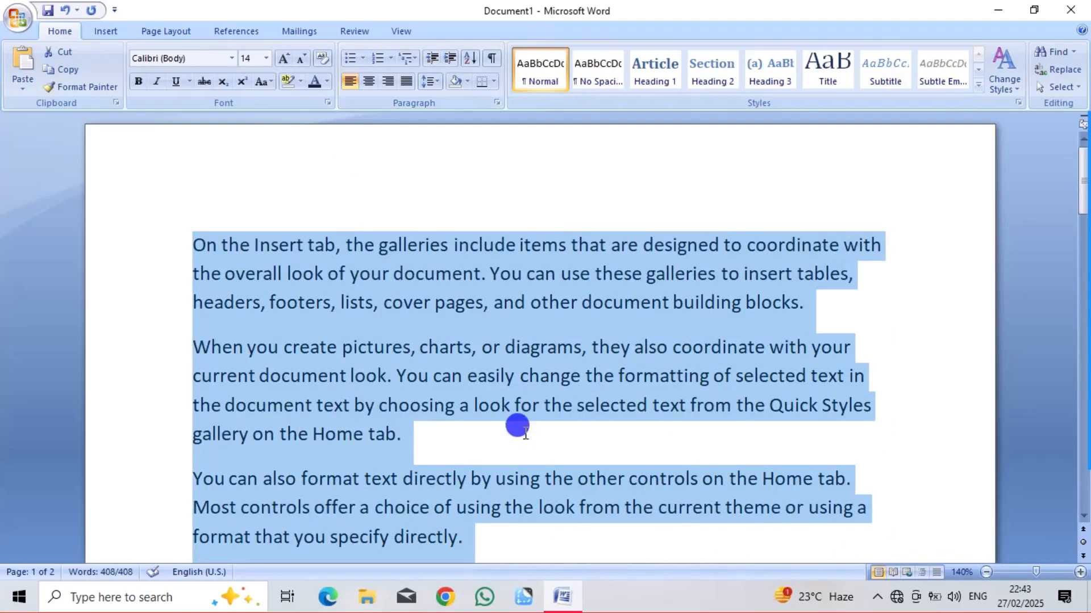
Step: Increase the indent of the first two paragraphs by four levels and deselect them
left_click(193, 239)
left_click_drag(193, 239, 409, 452)
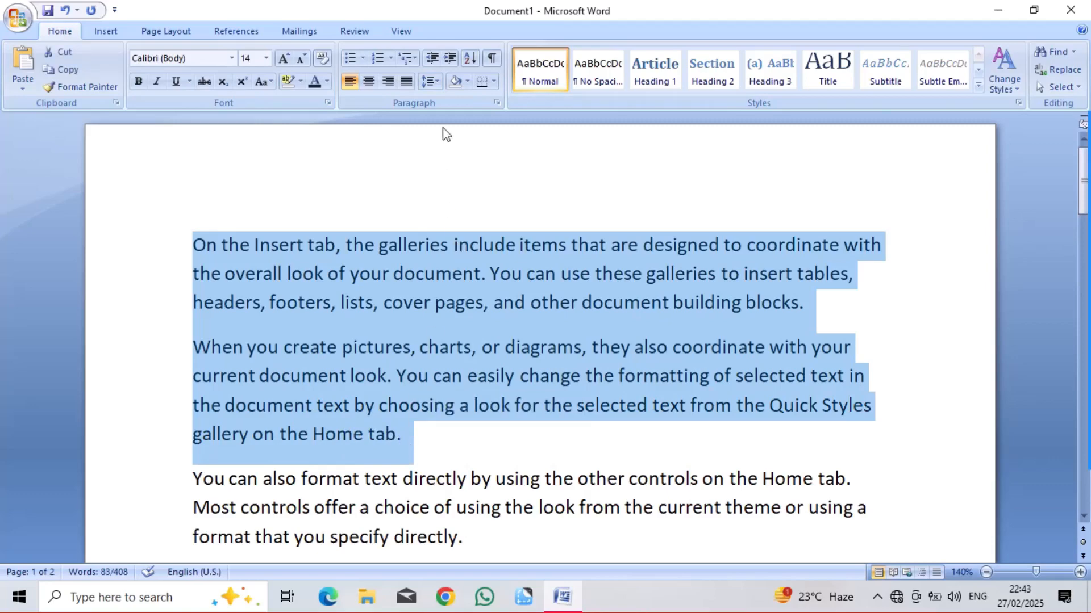
left_click(450, 58)
left_click(450, 58)
left_click(450, 58)
left_click(450, 58)
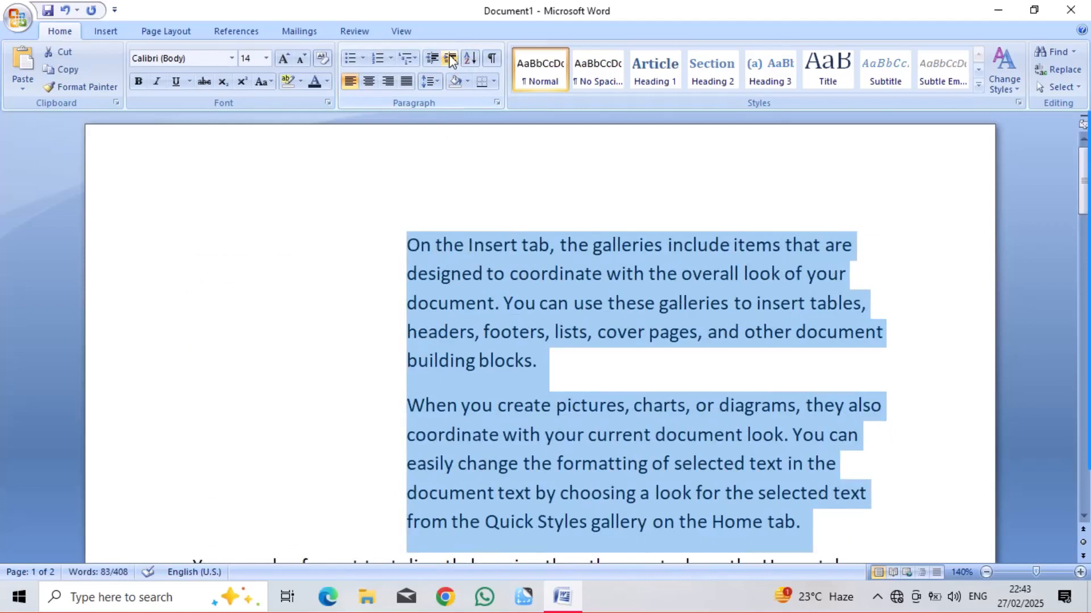
double_click(283, 336)
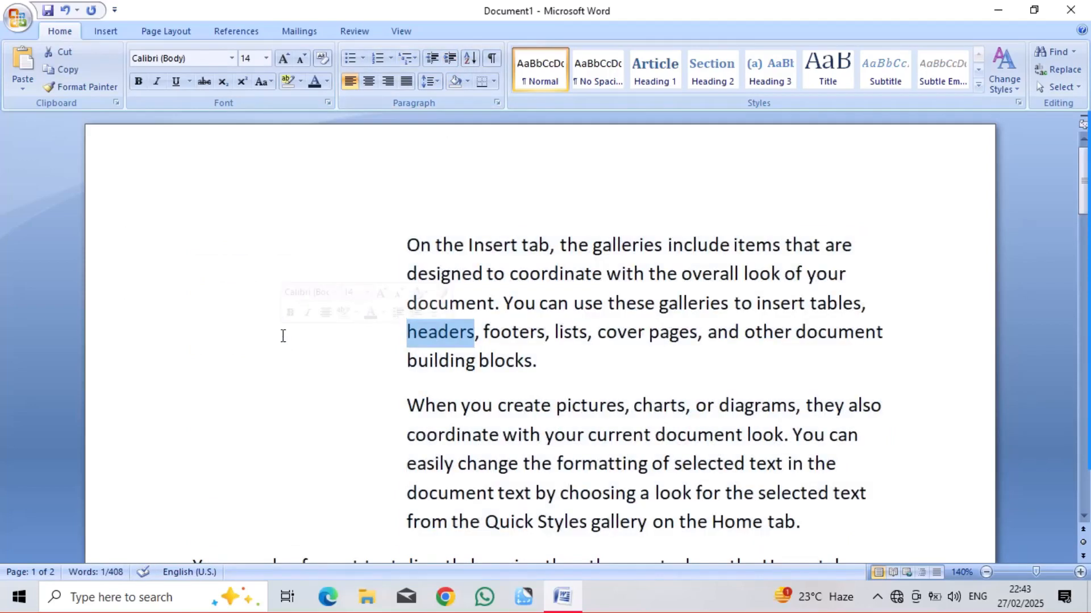
left_click(255, 402)
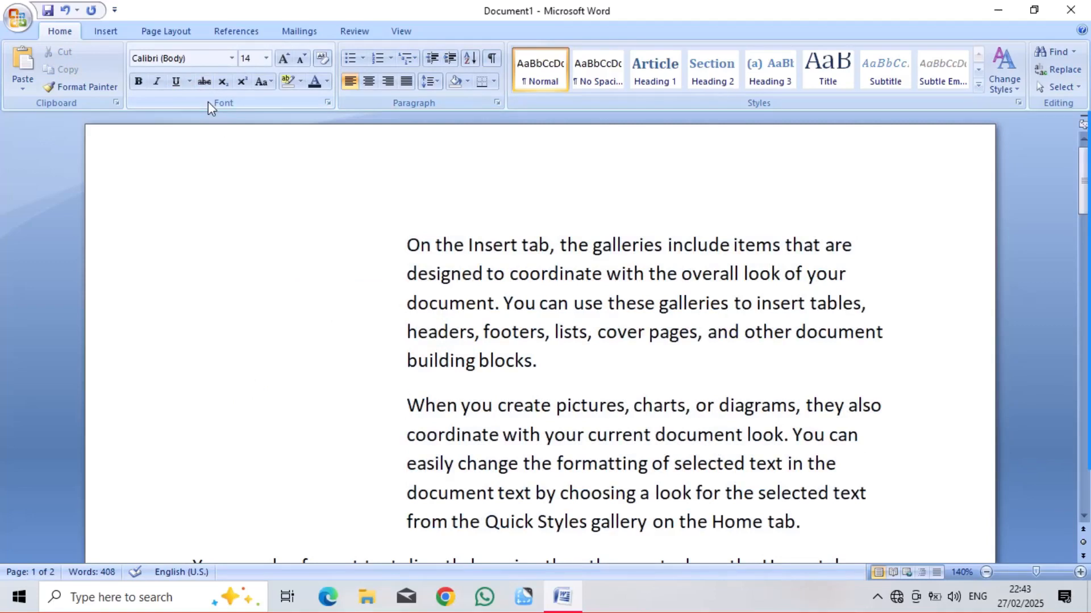
Step: Move the passage from "designed to coordinate" through "building" out of the first paragraph into the second, before "easily change"
left_click(343, 264)
key("Down")
key("Down")
key("Down")
key("Down")
key("Down")
key("Down")
key("Down")
key("Down")
key("Down")
key("Down")
key("Down")
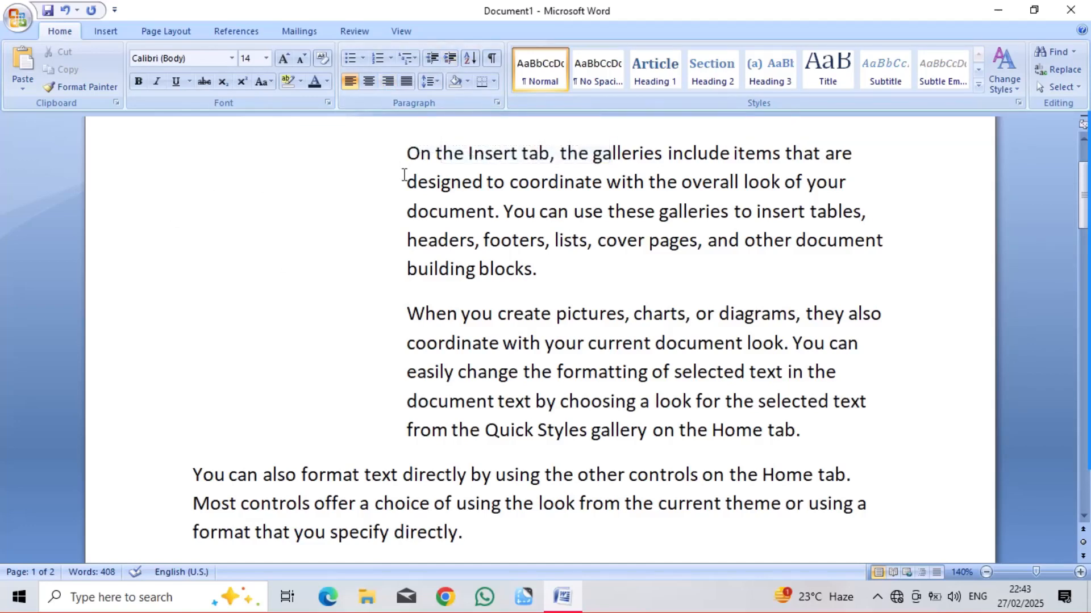
left_click_drag(394, 165, 418, 250)
left_click_drag(418, 370, 418, 371)
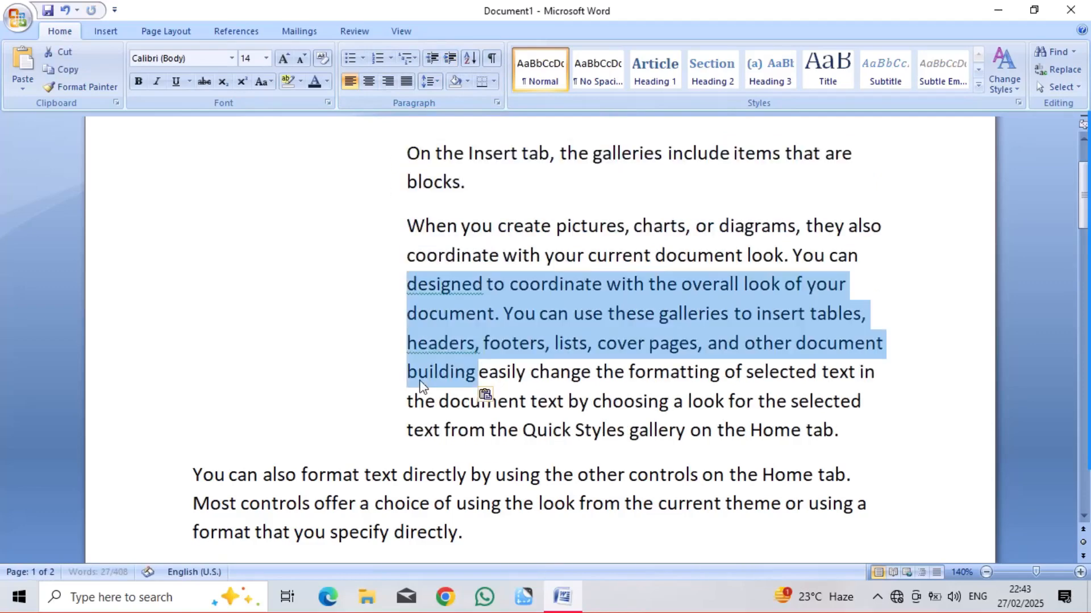
left_click(419, 371)
Step: Decrease the indent of the first two paragraphs by four levels back to the left margin
left_click(401, 163)
left_click_drag(401, 163, 842, 455)
left_click(433, 58)
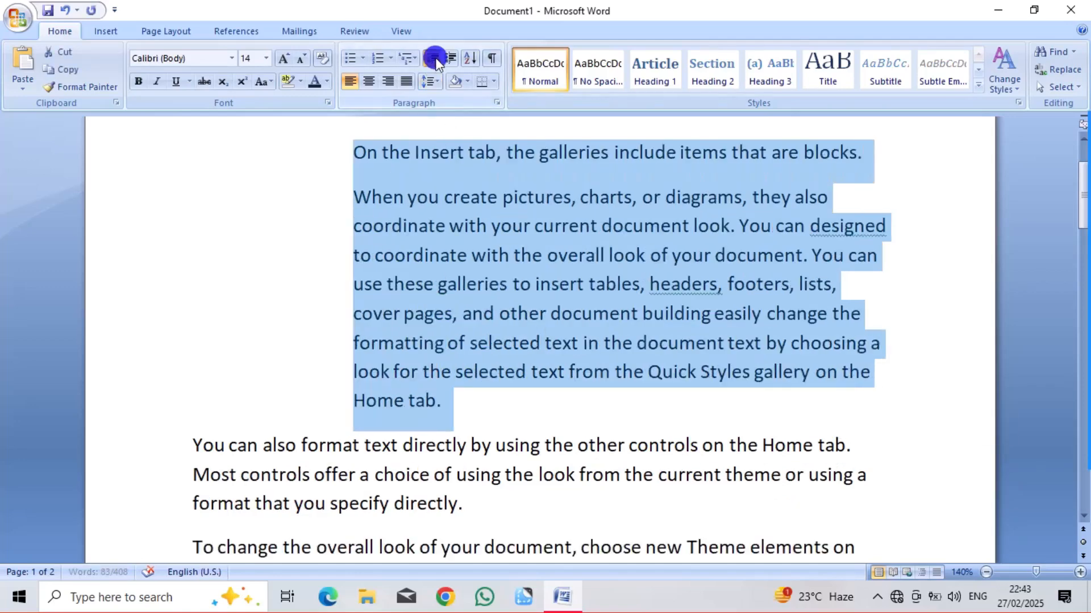
left_click(433, 58)
left_click(433, 58)
left_click(433, 57)
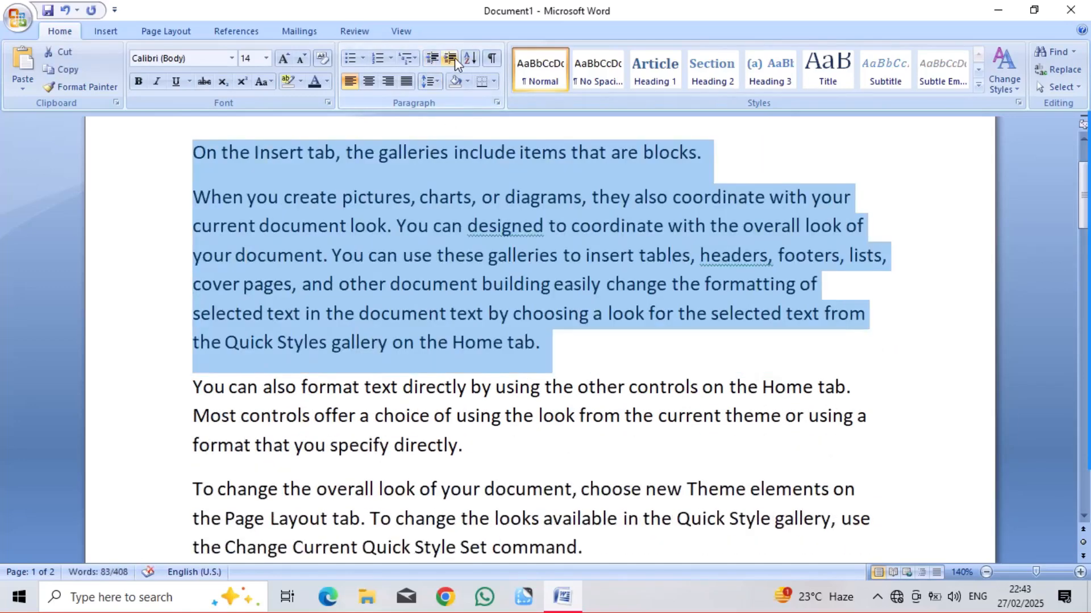
Step: Show the formatting marks and replace the first two paragraphs with the filler text "TTRTITUEYURHDYRUFYHDYRTUDTDYRUGYHUJYU"
left_click(489, 58)
type("TTR")
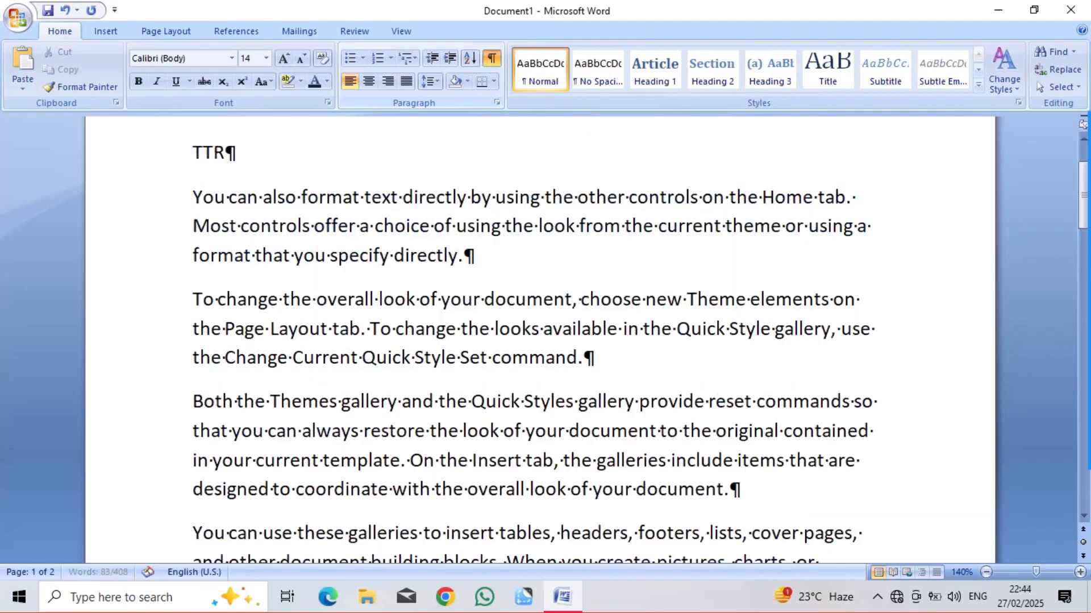
type("TITUEYURHDYRUFYHDYRTUDT")
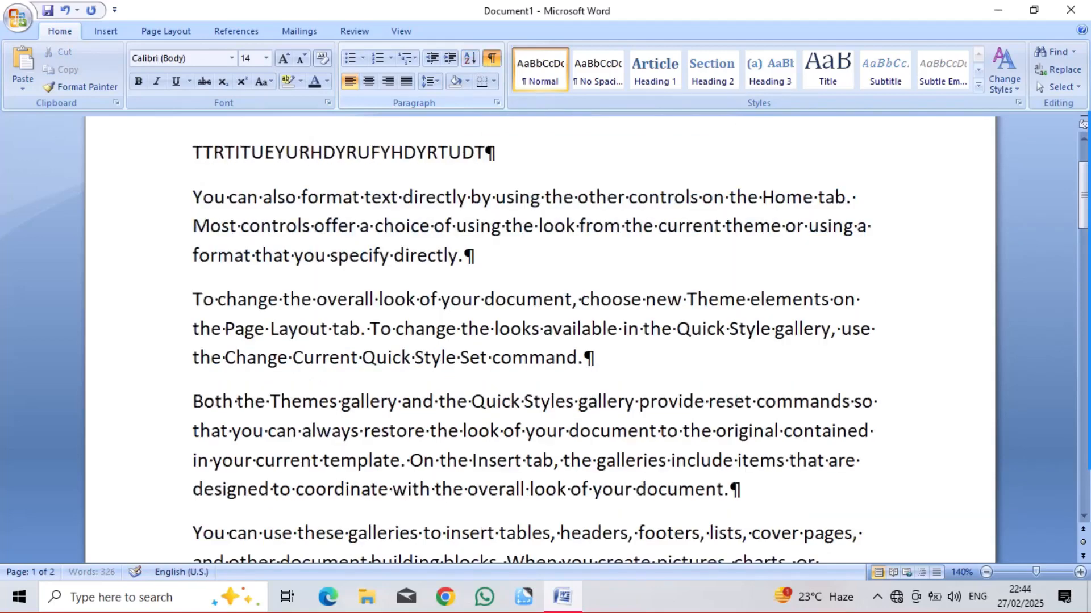
type("DYRUGHJYU")
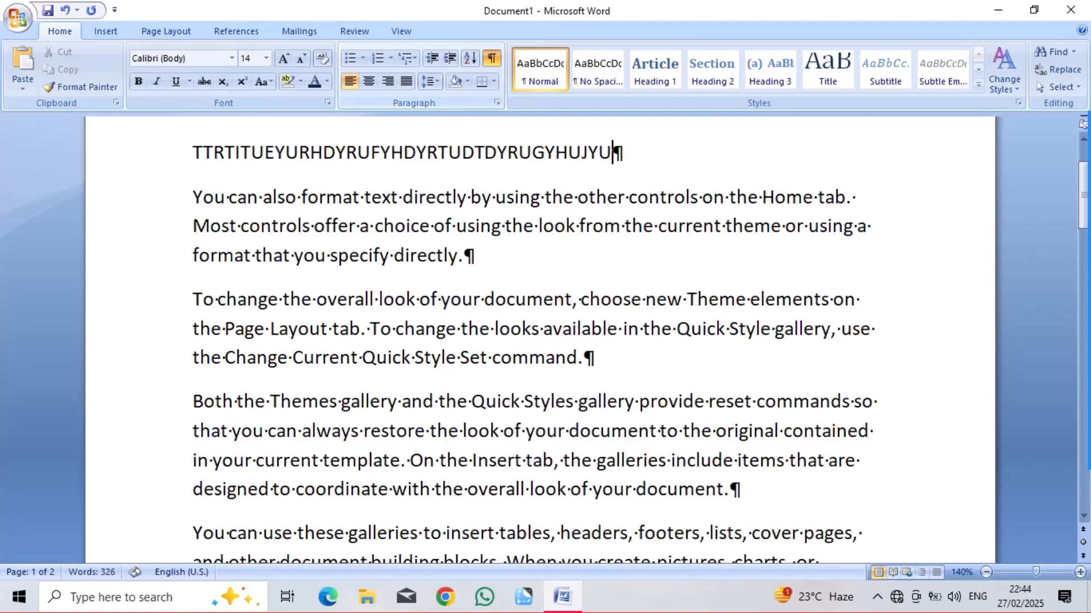
Step: Erase the filler text from the first line, leaving an empty paragraph
key("BackSpace")
key("BackSpace")
key("BackSpace")
key("BackSpace")
key("BackSpace")
key("BackSpace")
key("BackSpace")
key("BackSpace")
key("BackSpace")
key("BackSpace")
key("BackSpace")
key("BackSpace")
key("BackSpace")
key("BackSpace")
key("BackSpace")
key("BackSpace")
key("BackSpace")
key("BackSpace")
key("BackSpace")
key("BackSpace")
key("BackSpace")
key("BackSpace")
key("BackSpace")
key("BackSpace")
key("BackSpace")
key("BackSpace")
key("BackSpace")
key("BackSpace")
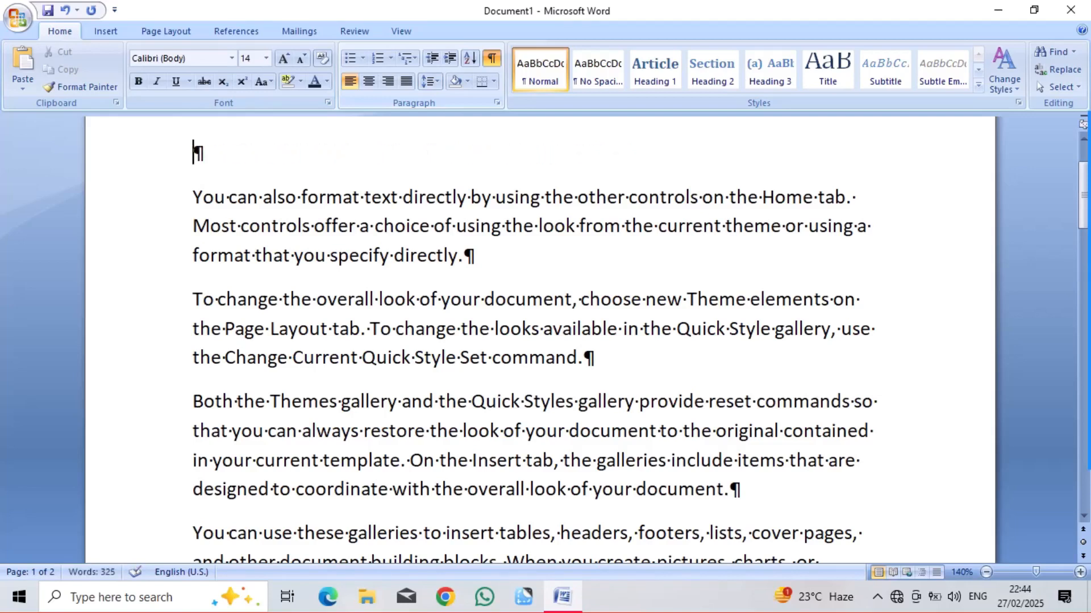
Step: Toggle the formatting marks until they are hidden, and delete the document's entire text
key("ctrl+a")
left_click(489, 60)
left_click(489, 60)
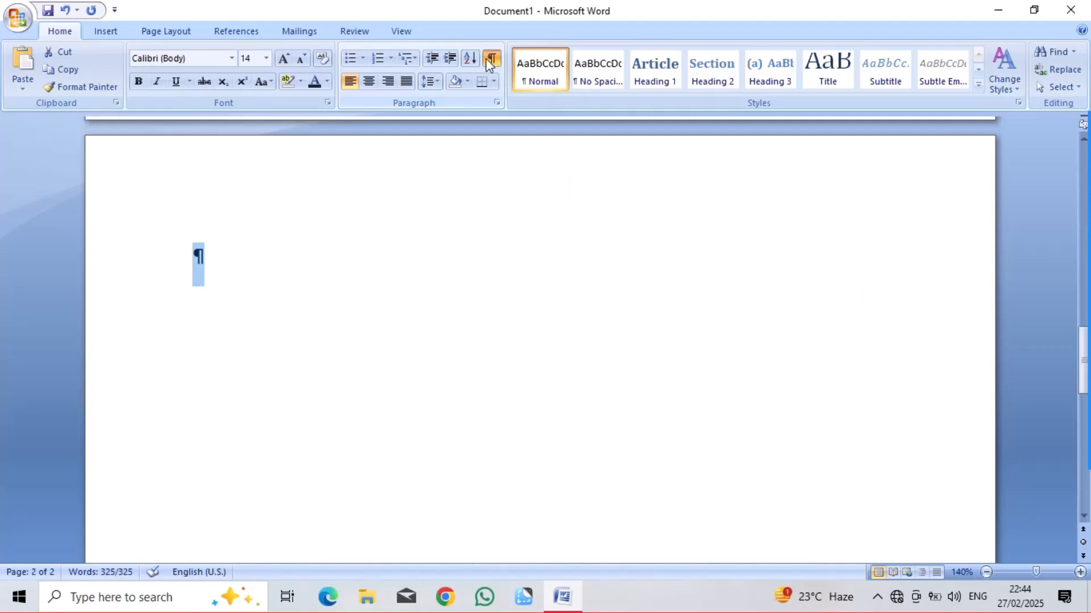
left_click(486, 60)
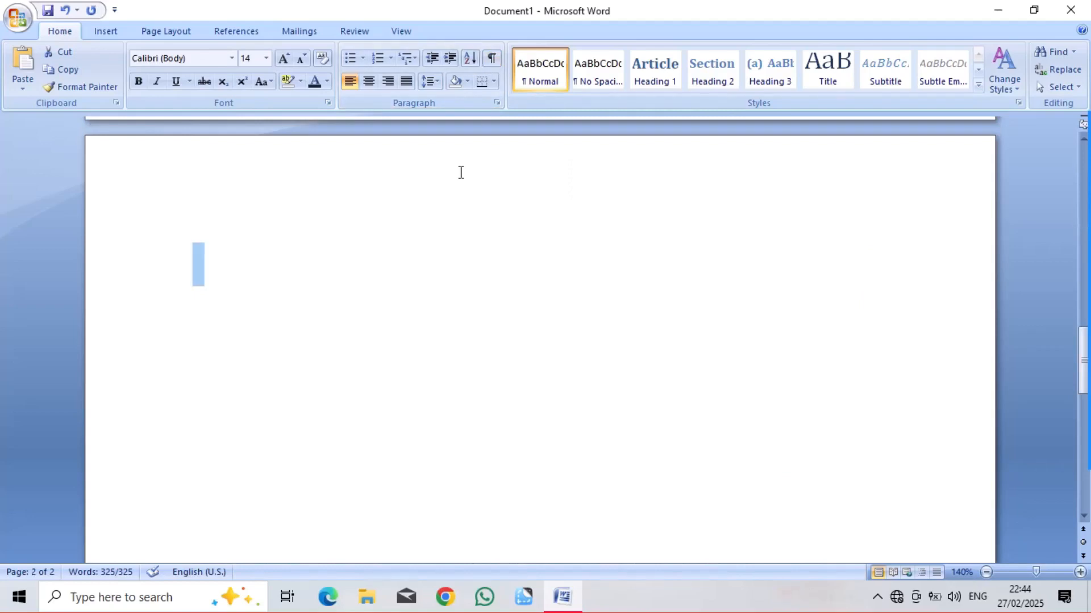
key("Delete")
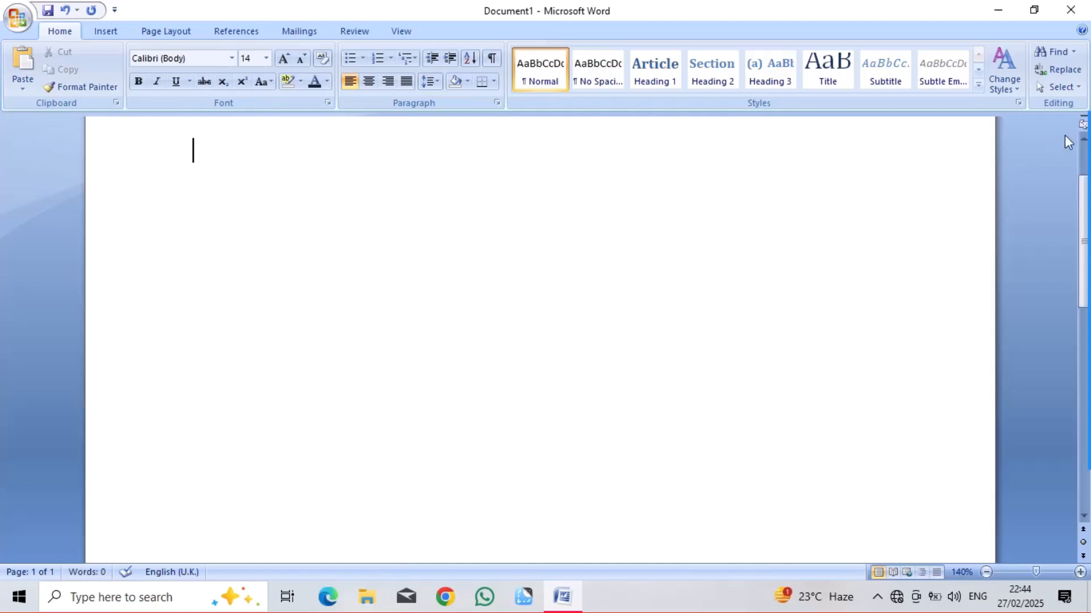
left_click(1082, 139)
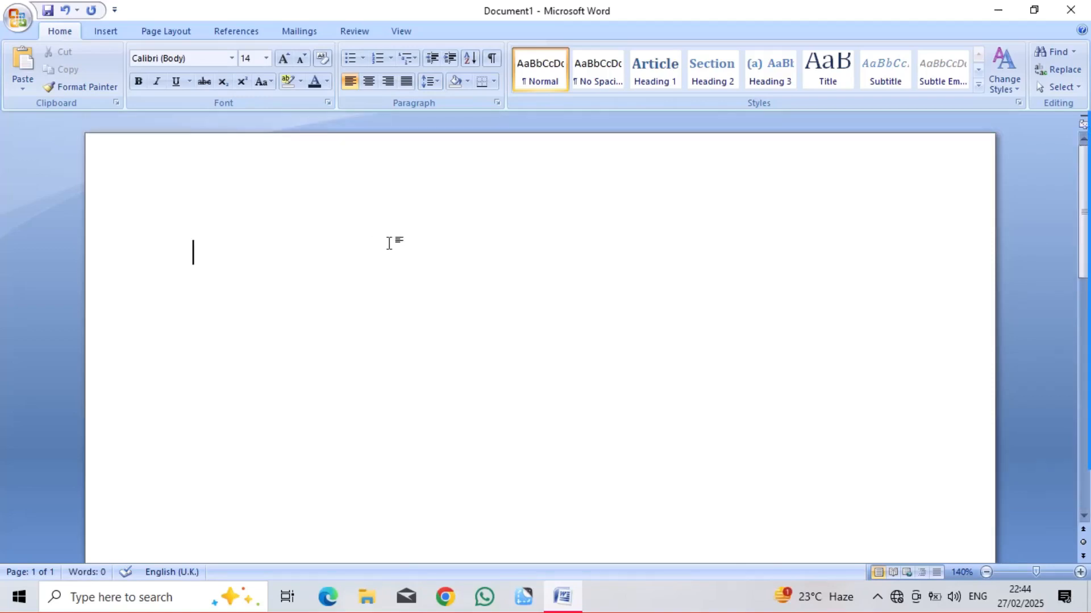
Step: Generate sample paragraphs with =RAND() and display the rulers
type("=RAND()")
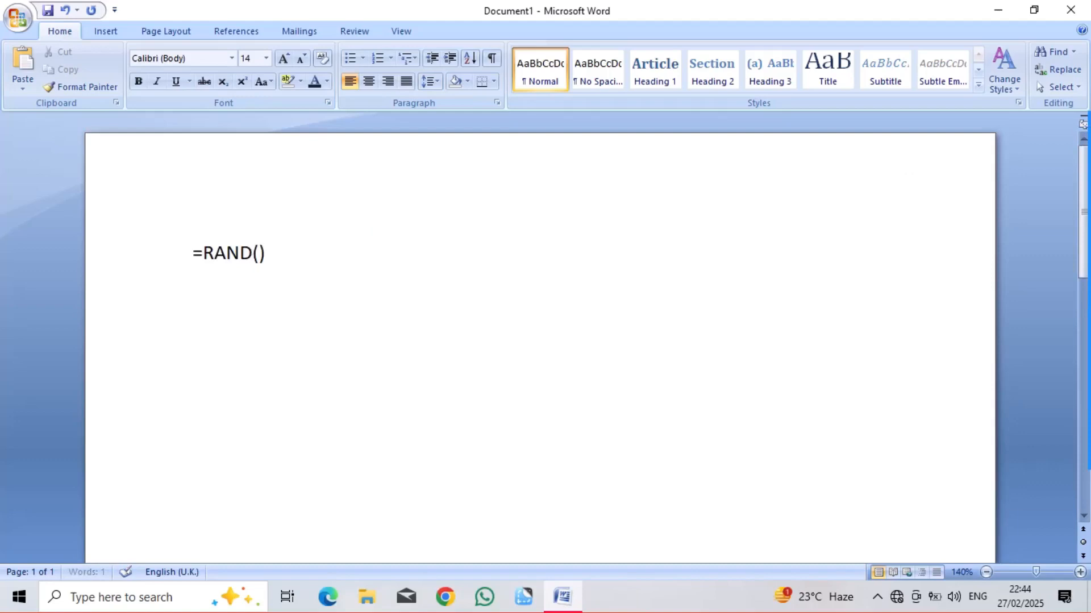
key("Return")
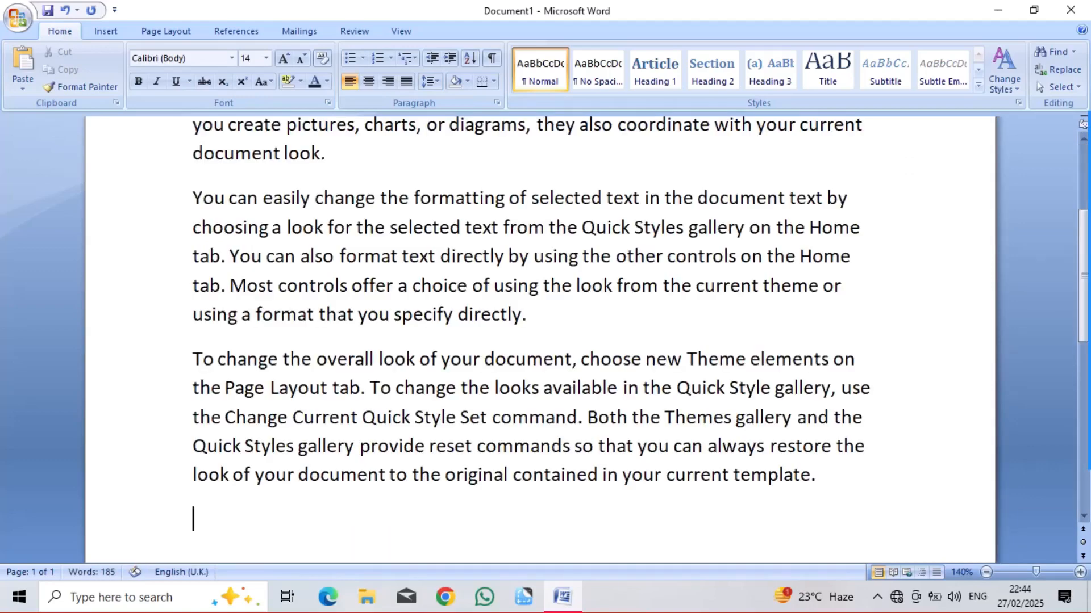
key("Up")
key("Up")
key("Up")
left_click(1081, 124)
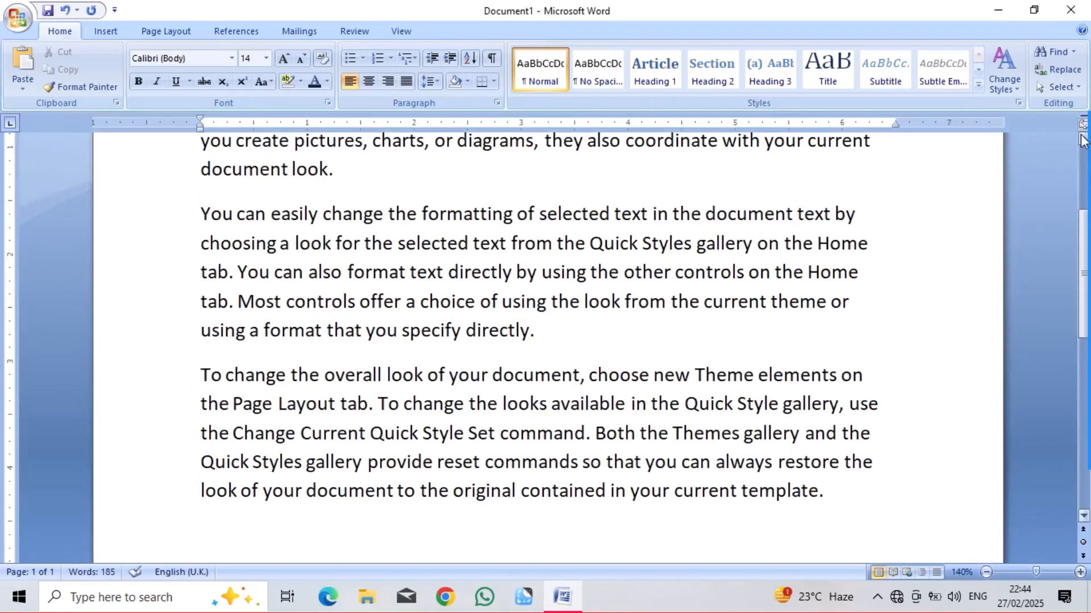
left_click(1081, 138)
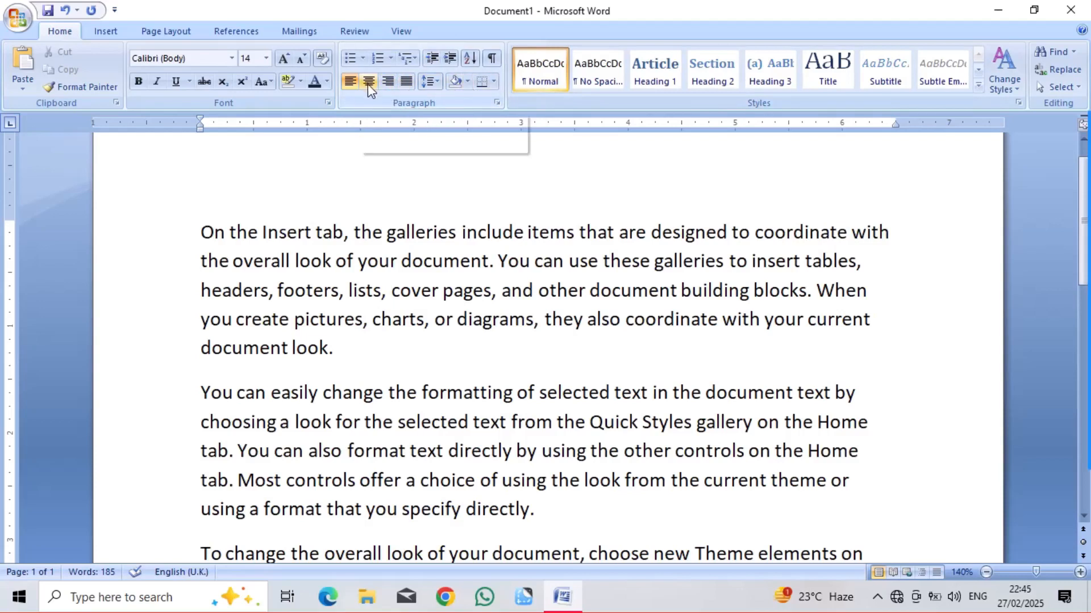
Step: Split the first paragraph into separate paragraphs after "On the Insert tab,", after "the galleries include items" and after "that are designed to coordinate"
left_click(197, 227)
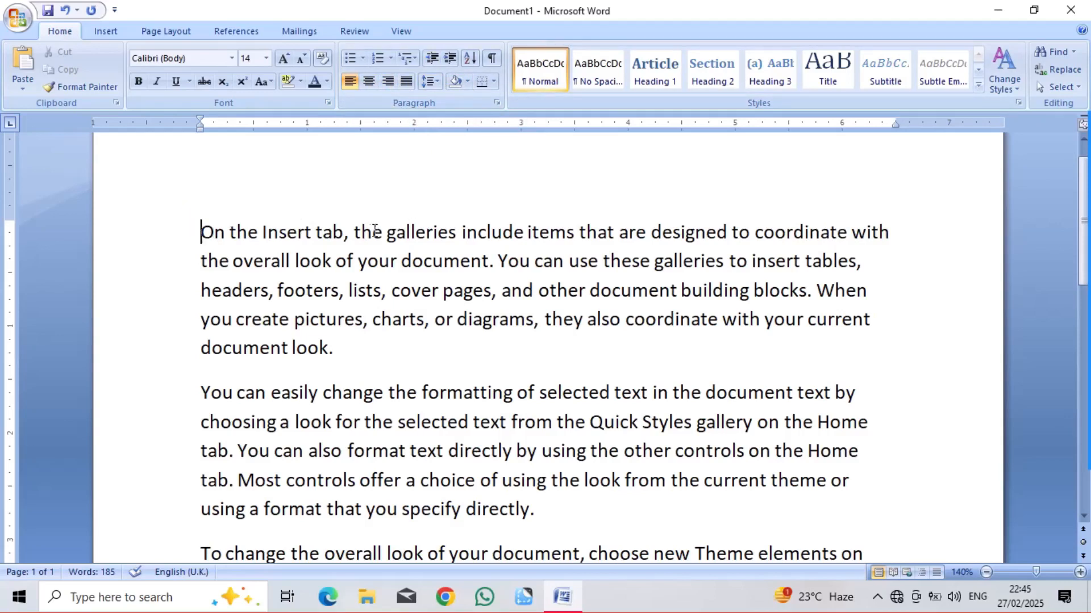
left_click(351, 234)
key("Return")
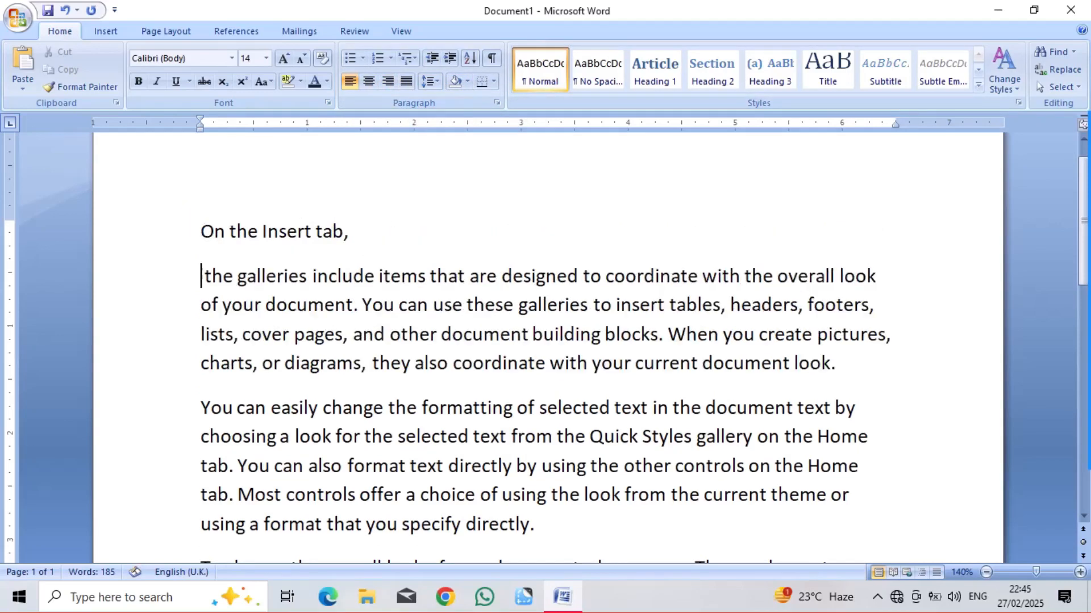
left_click(426, 276)
key("Return")
left_click(466, 316)
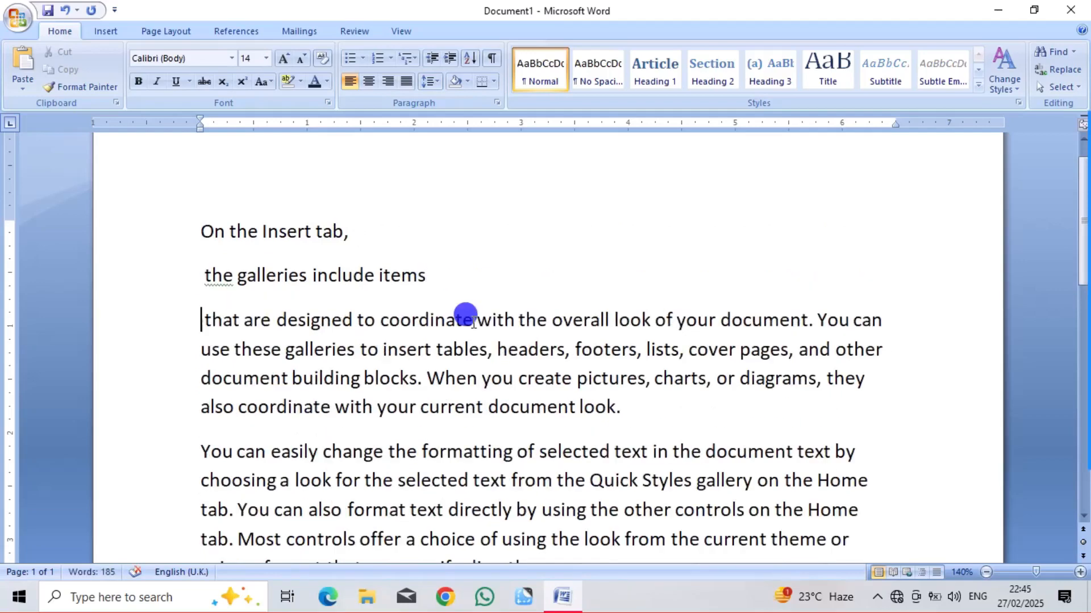
key("Return")
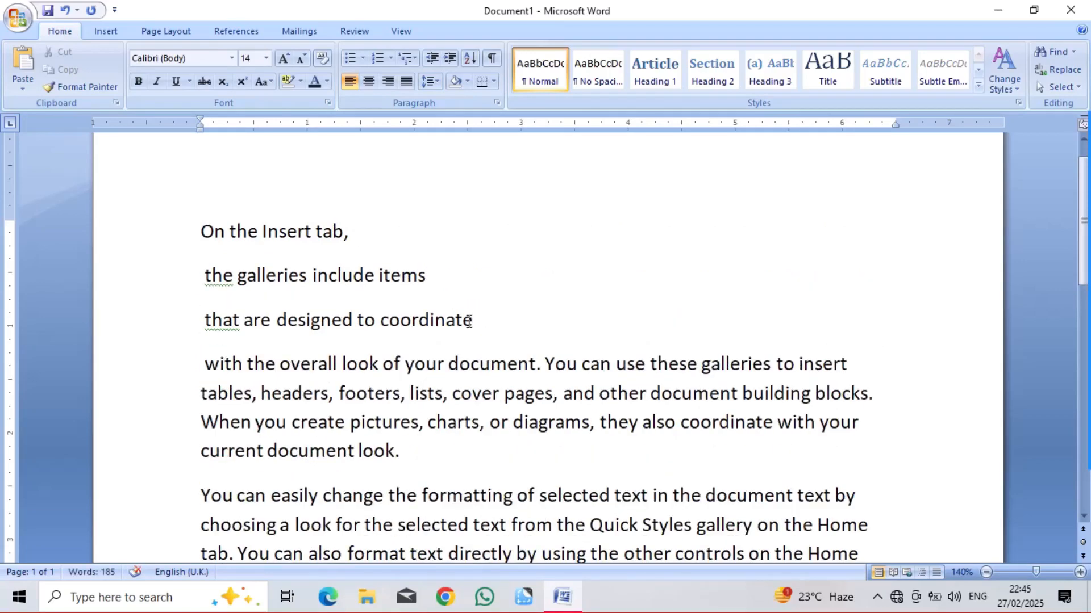
Step: Center the line "On the Insert tab," and right-align the line "the galleries include items"
left_click_drag(199, 231, 360, 233)
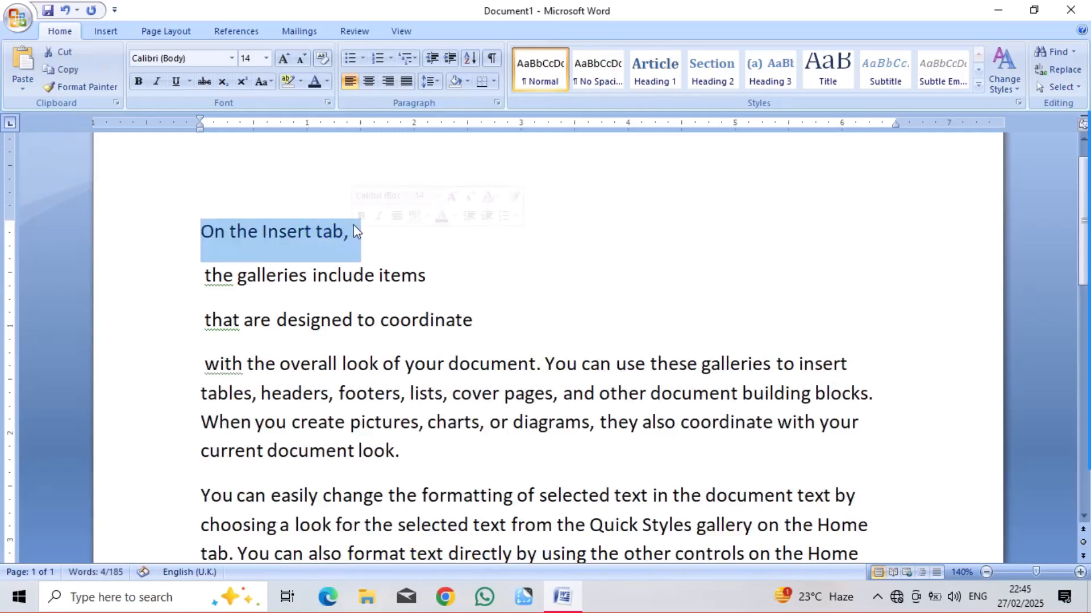
left_click(369, 82)
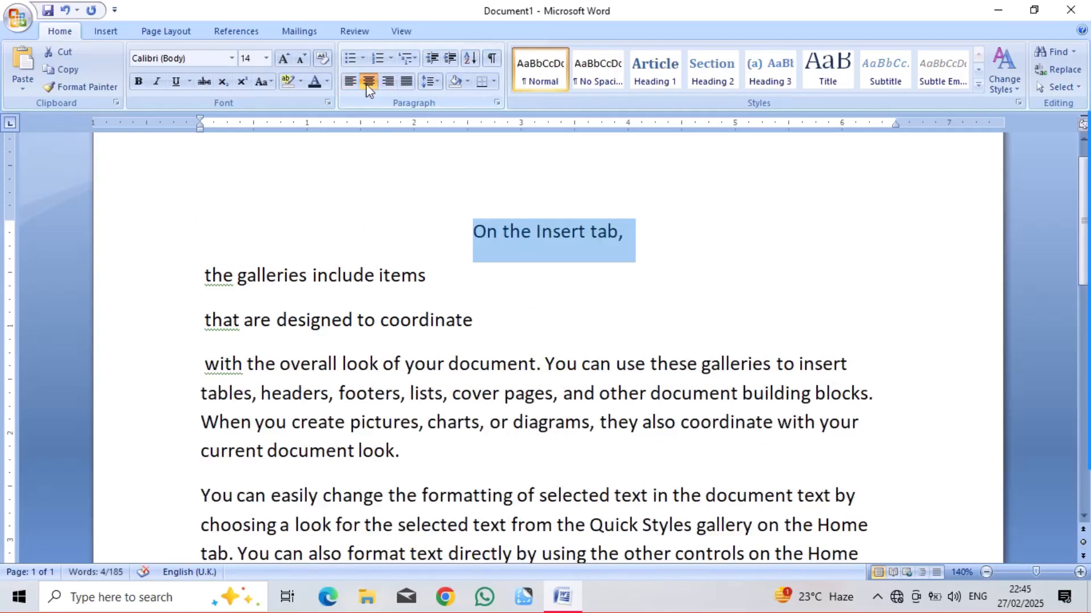
left_click_drag(202, 273, 471, 273)
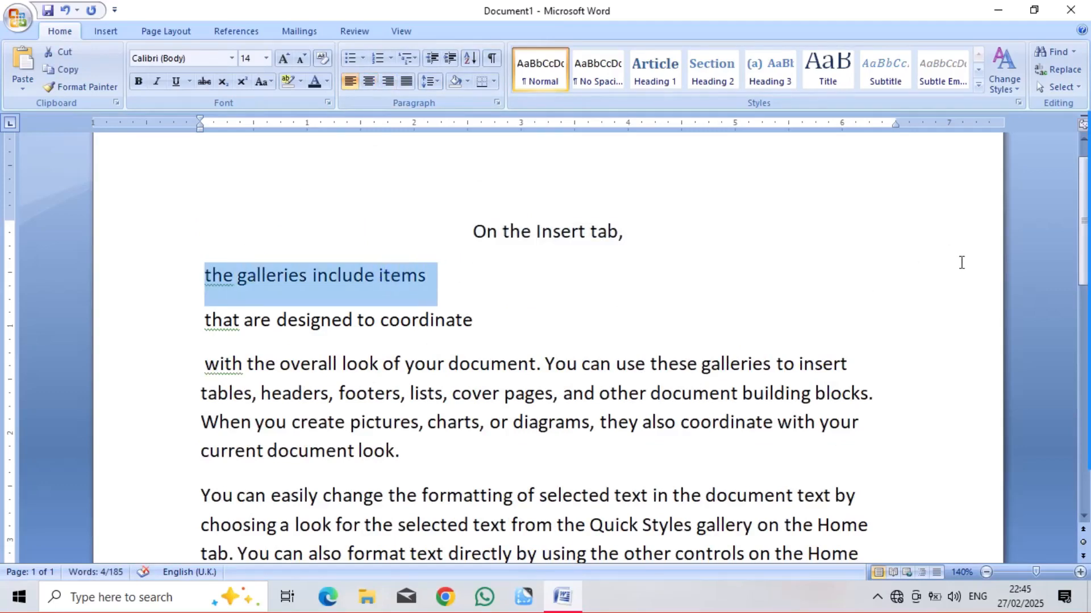
left_click(387, 83)
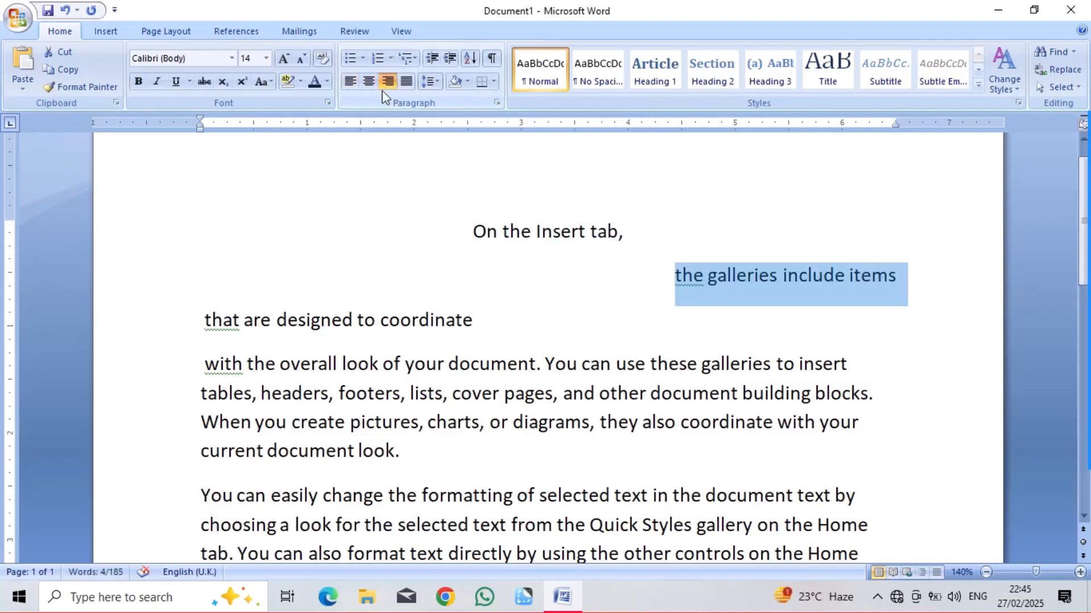
Step: Try centered, justified, right and left alignment on the line "that are designed to coordinate", leaving it right-aligned
left_click_drag(197, 320, 422, 338)
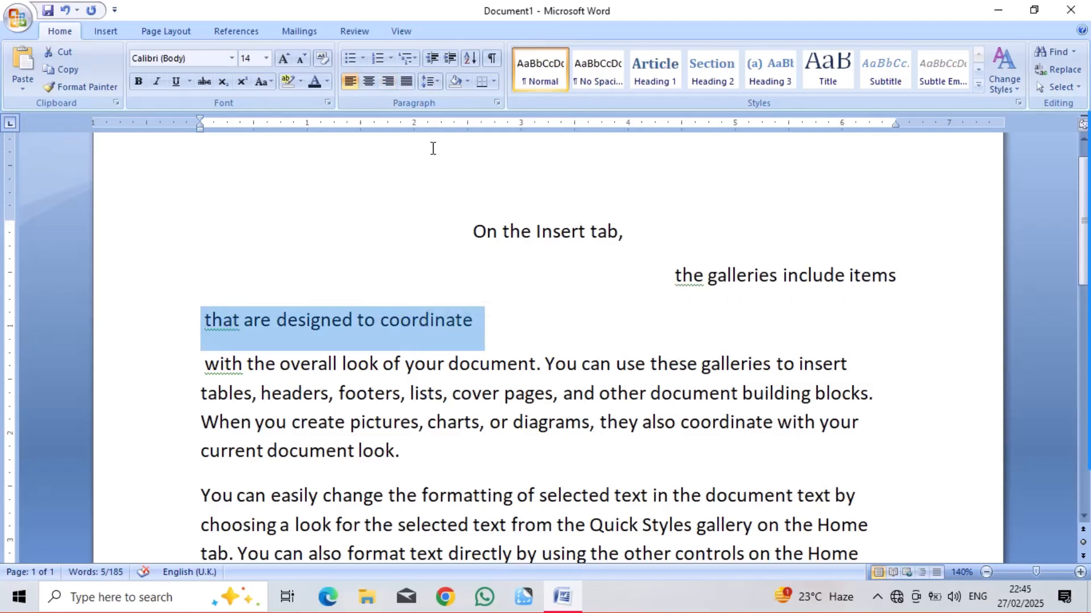
left_click(370, 82)
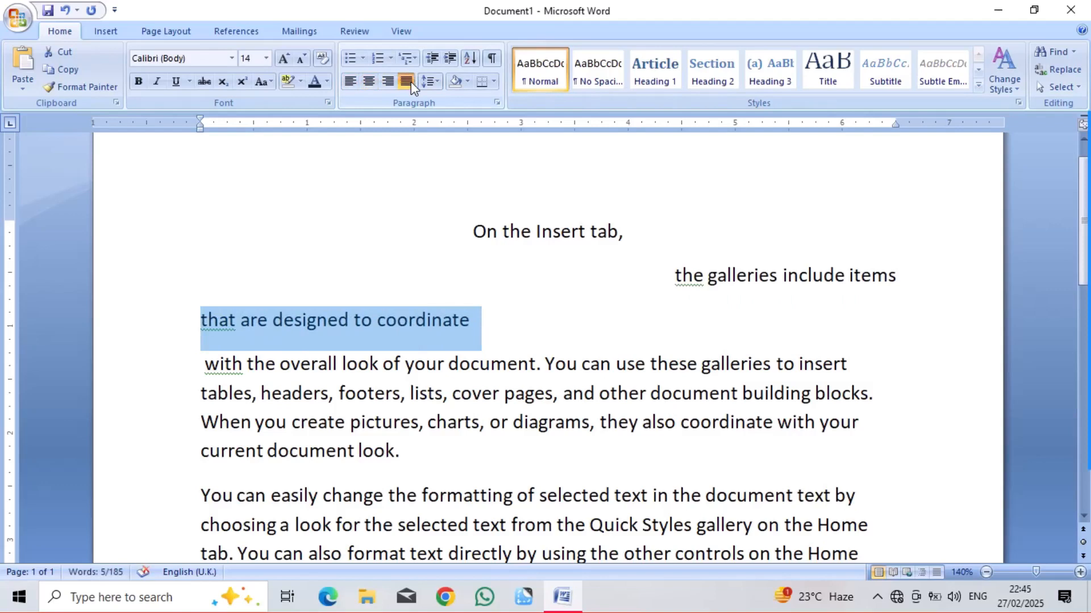
left_click(390, 83)
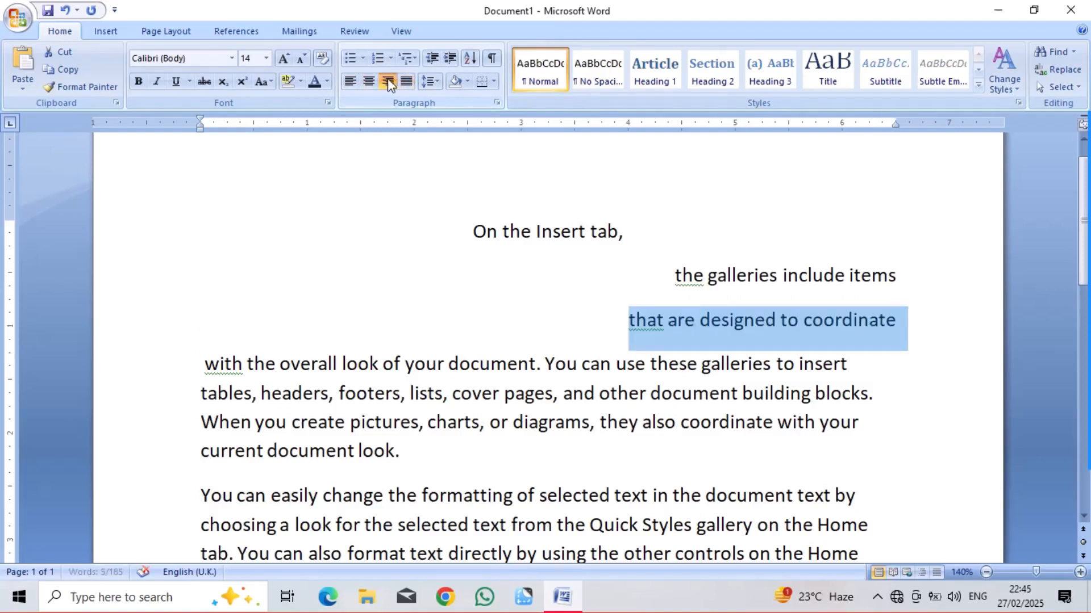
left_click(352, 81)
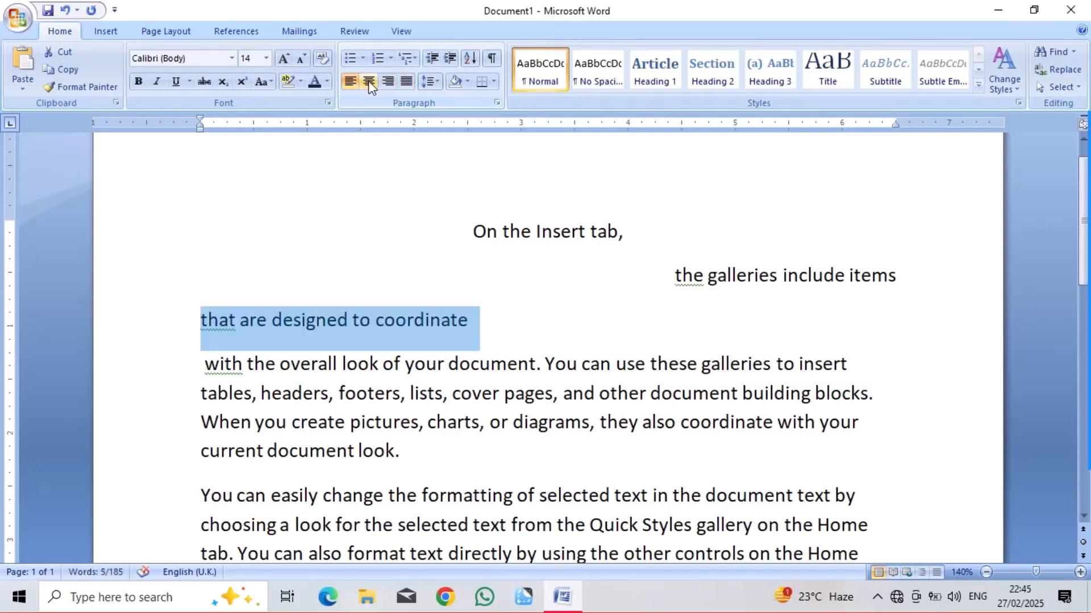
left_click(369, 83)
left_click(387, 82)
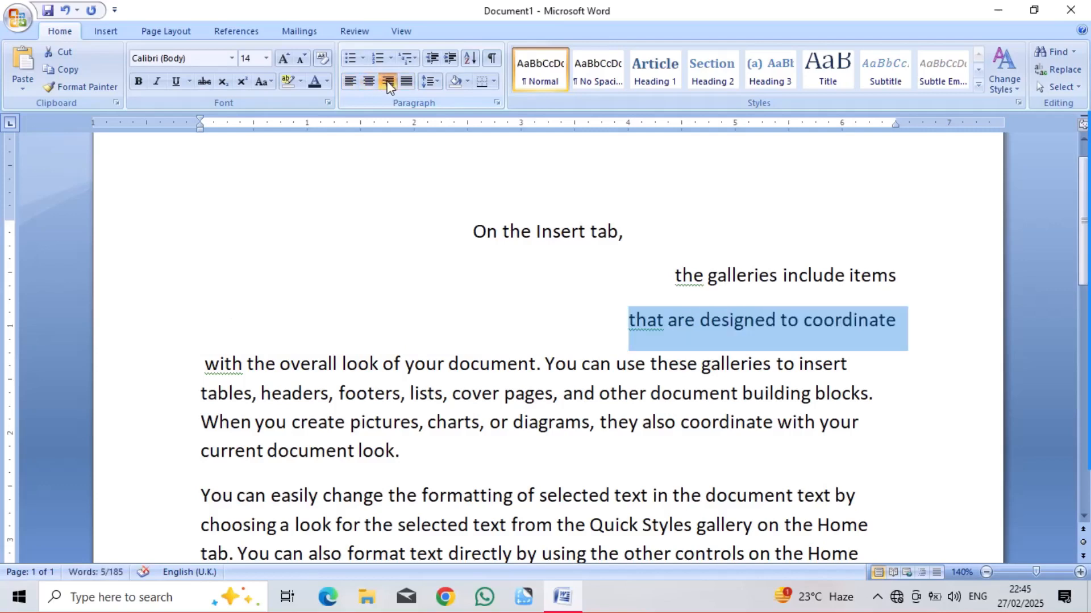
Step: Try line spacing of 1.0 and 2.5 on the text from "with the overall look" through "using a format that you specify directly"
left_click(436, 83)
left_click(353, 178)
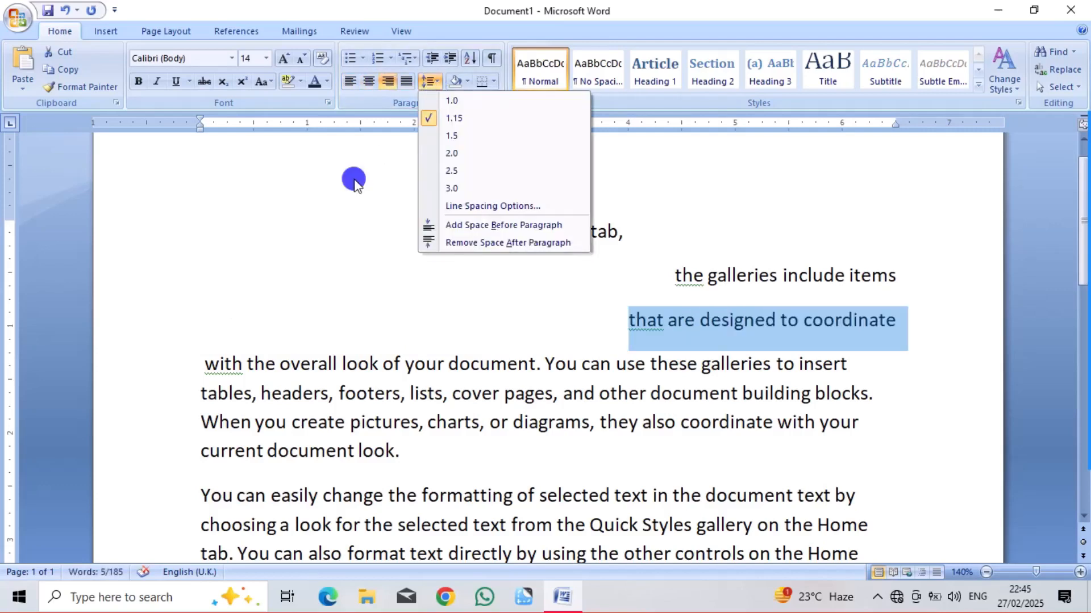
left_click_drag(192, 363, 532, 574)
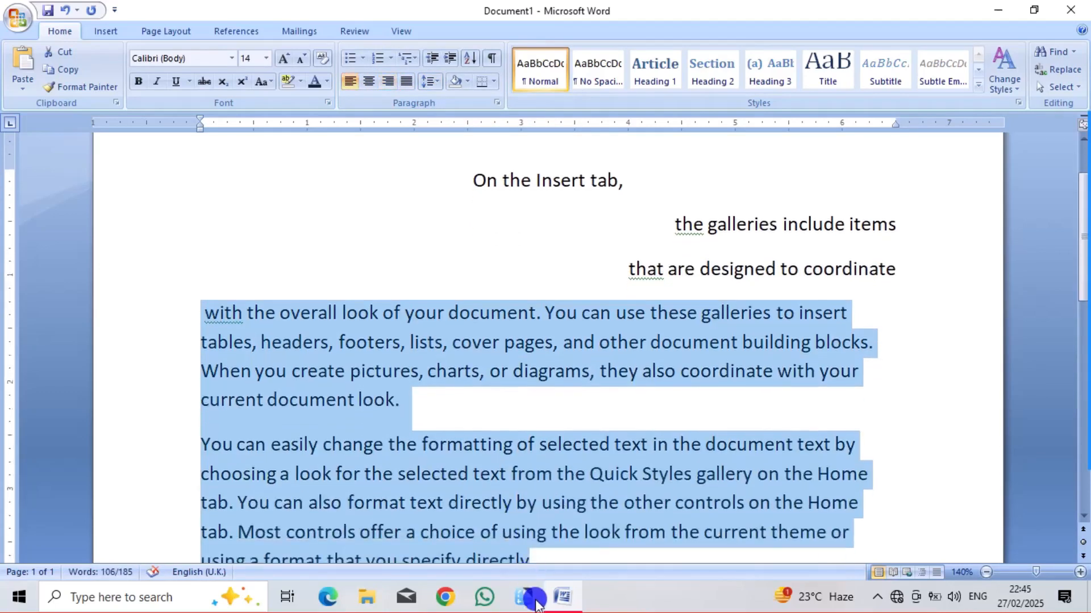
left_click(440, 86)
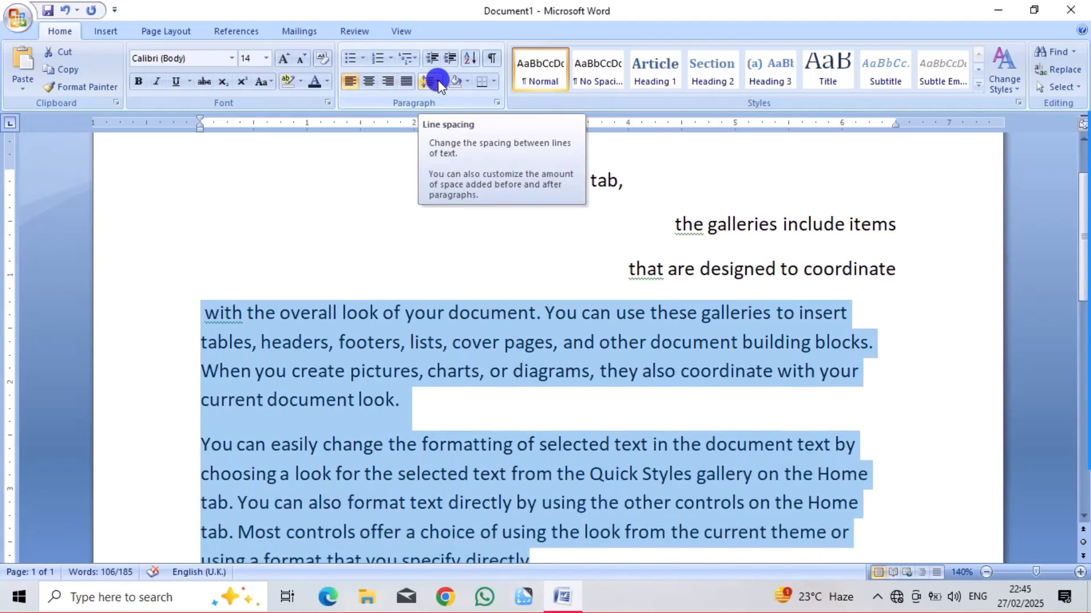
left_click(447, 102)
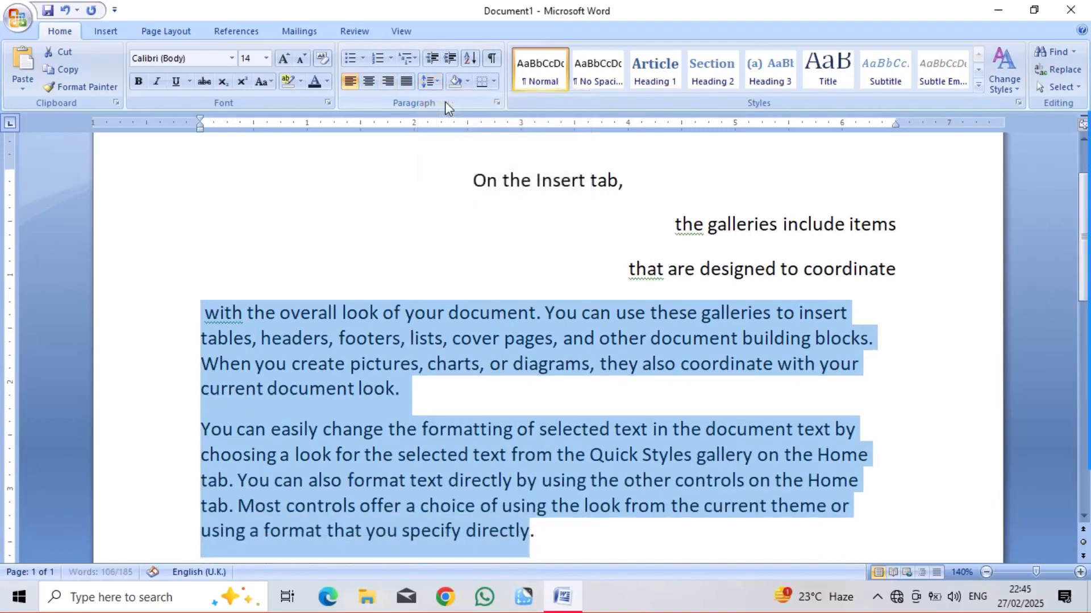
left_click(441, 84)
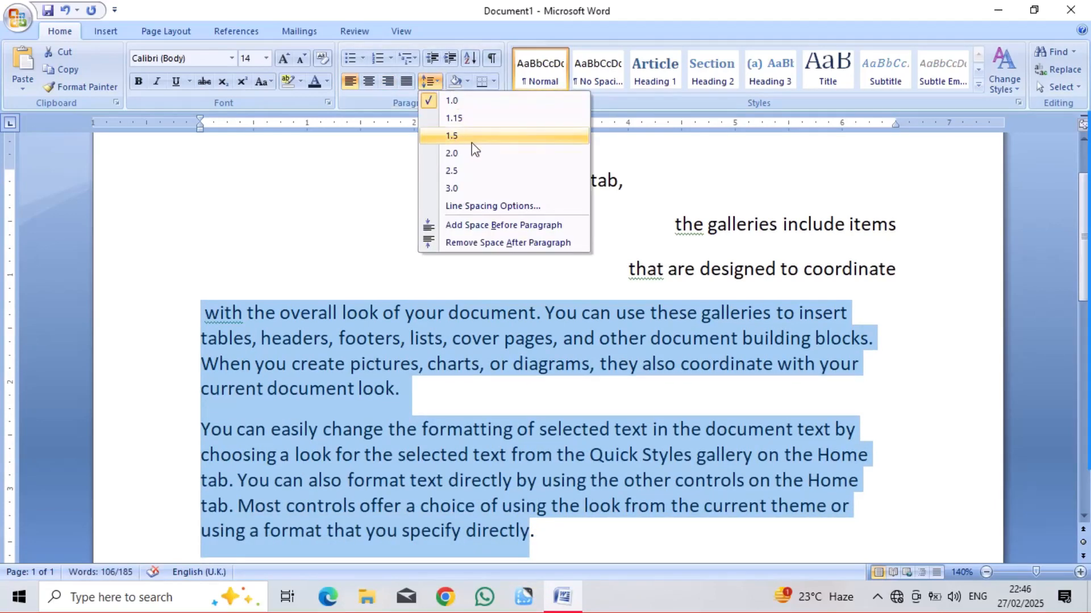
left_click(464, 172)
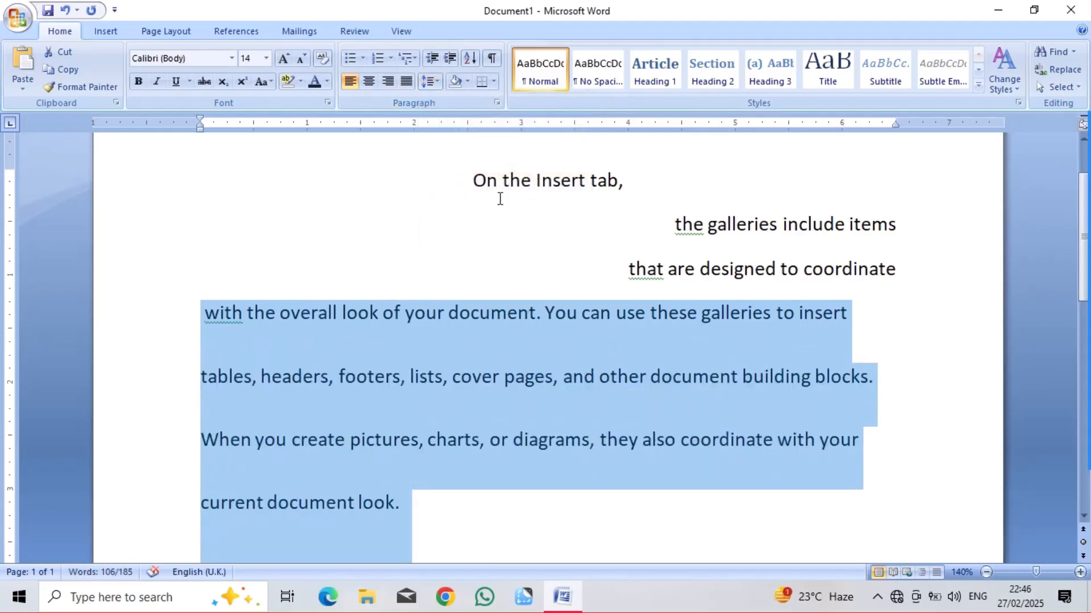
Step: Undo the line spacing, alignment and paragraph-split changes back to the single unsplit first paragraph
key("ctrl+z")
key("ctrl+z")
key("ctrl+z")
key("ctrl+z")
key("ctrl+z")
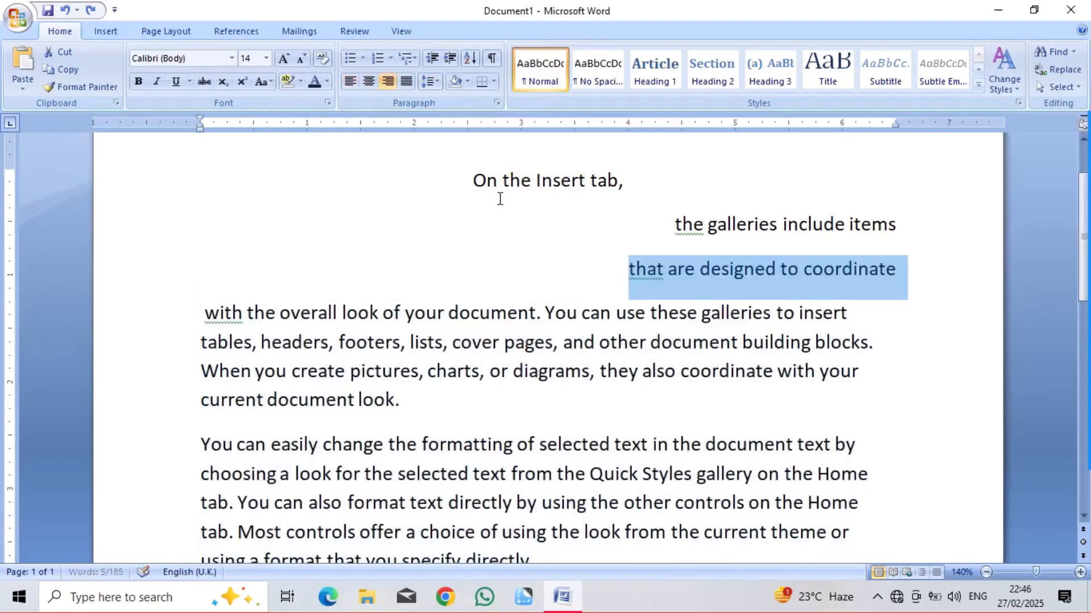
key("ctrl+z")
key("ctrl+z")
key("ctrl+z")
key("ctrl+z")
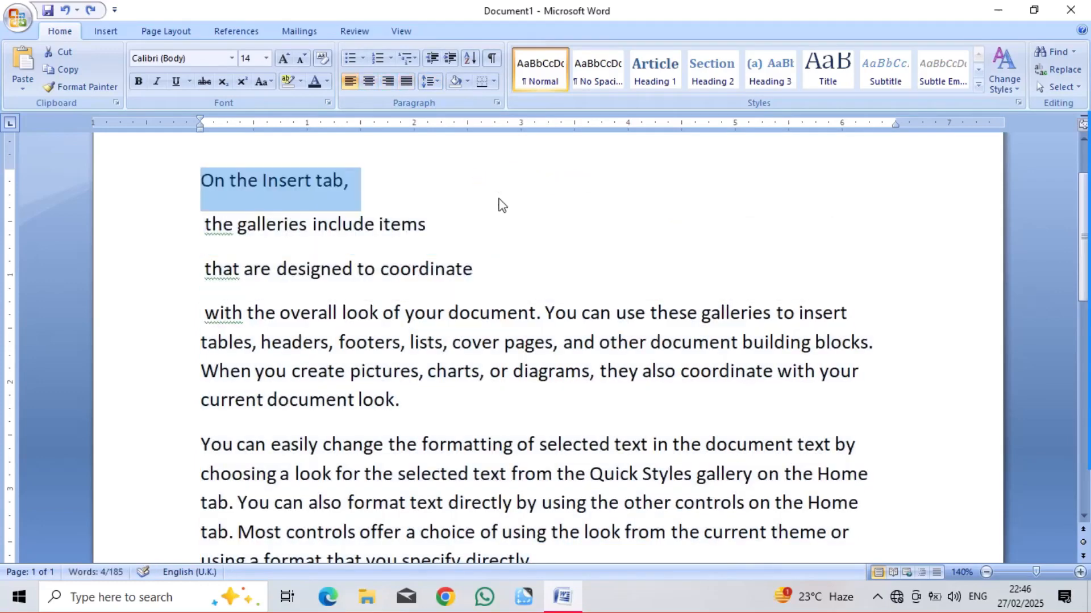
key("ctrl+z")
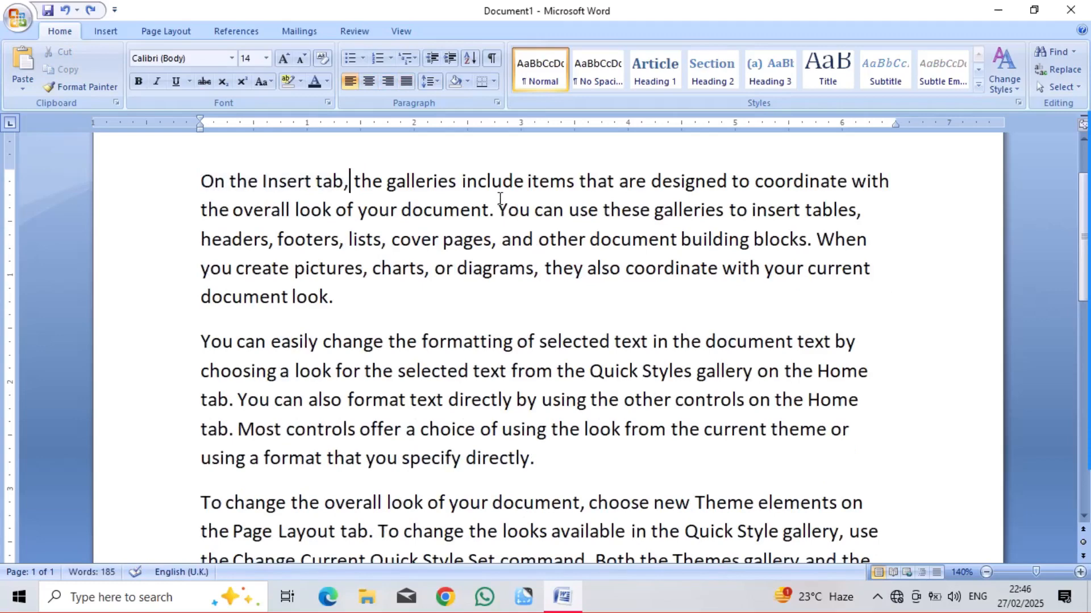
Step: Try 2.0 line spacing on the whole document and settle on 1.0
key("ctrl+a")
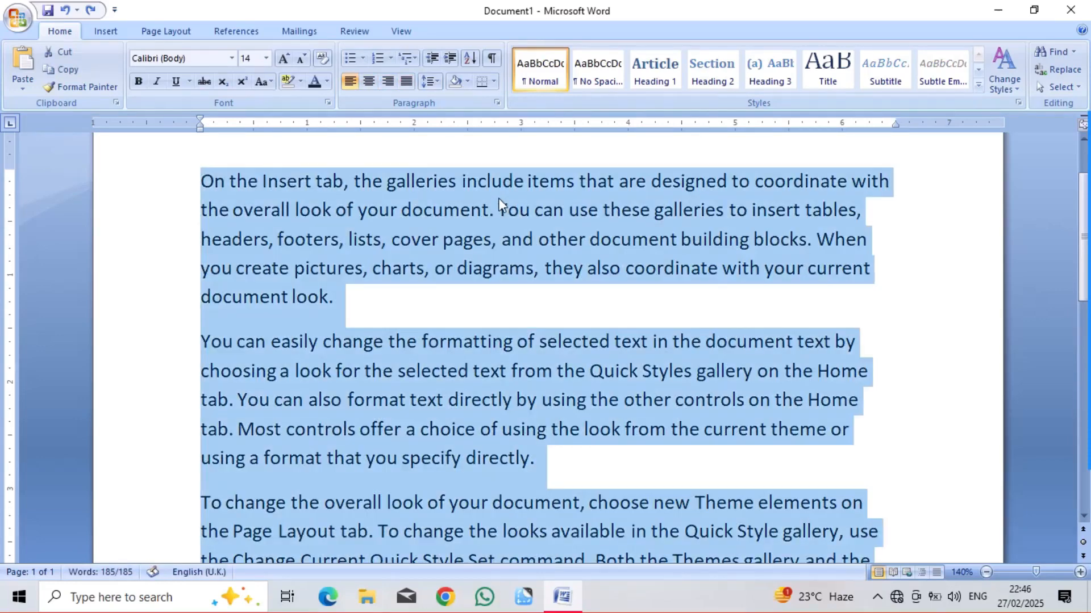
left_click(434, 84)
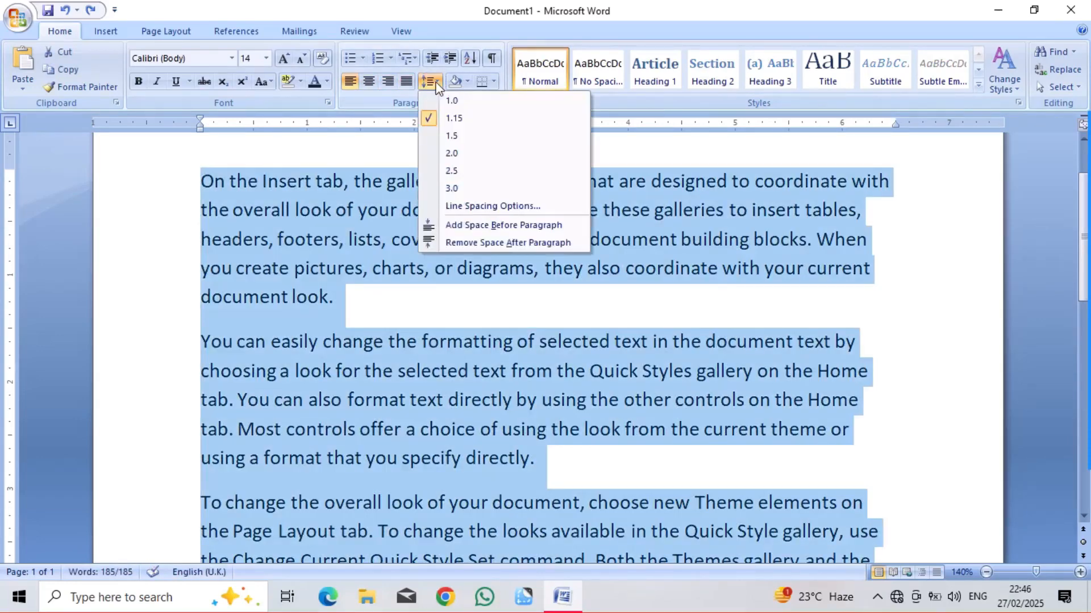
left_click(456, 153)
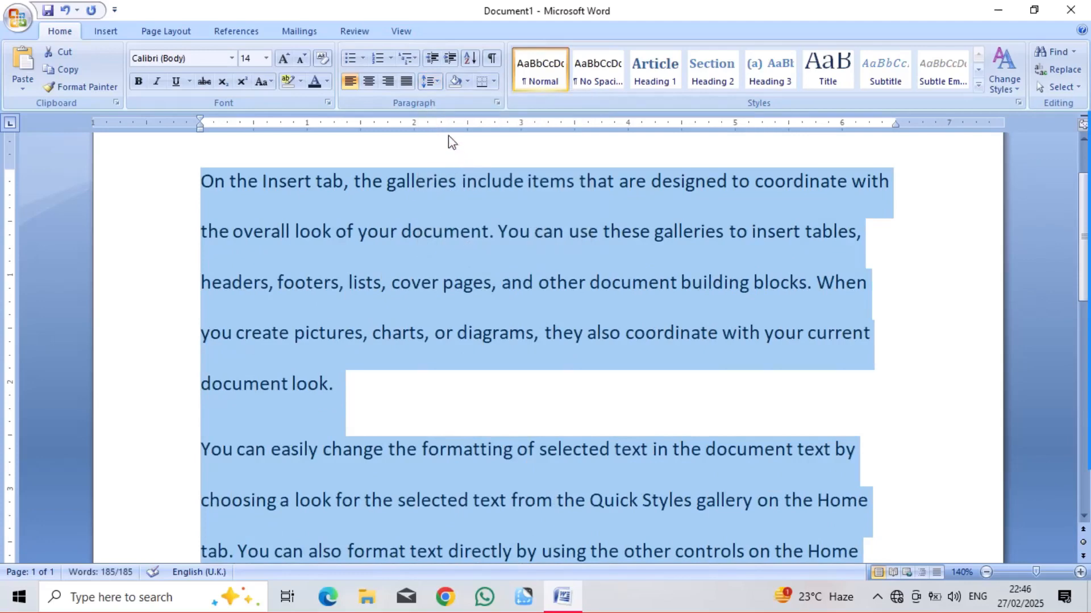
left_click(430, 81)
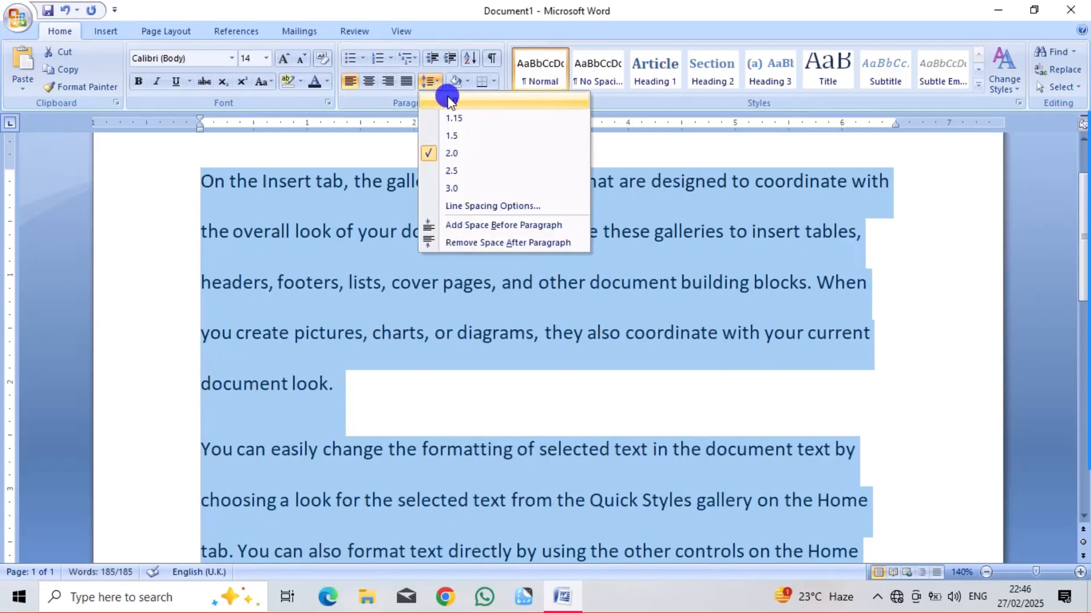
left_click(449, 100)
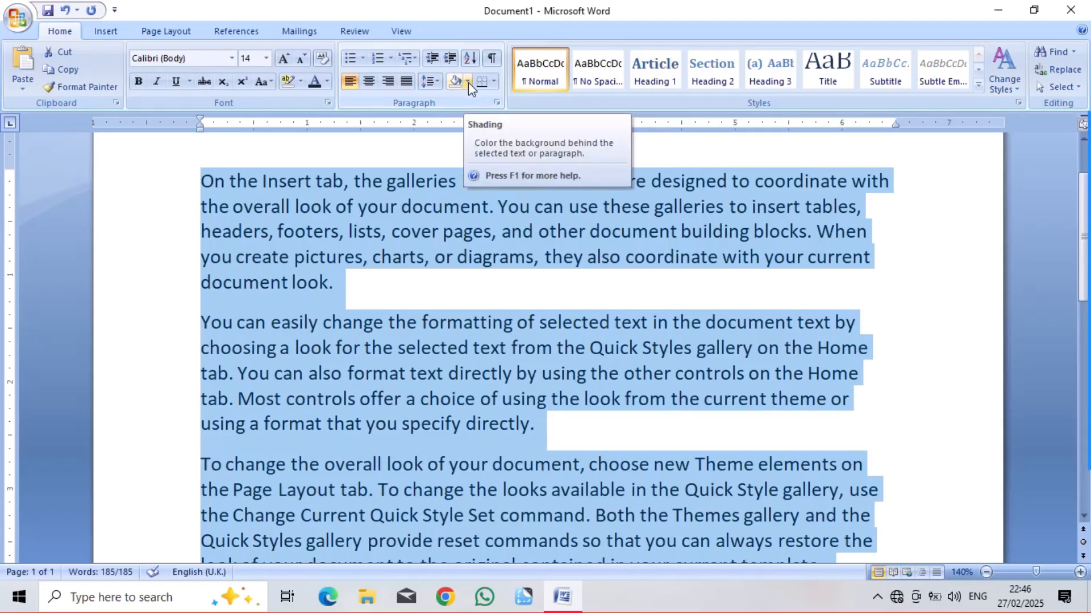
left_click(468, 83)
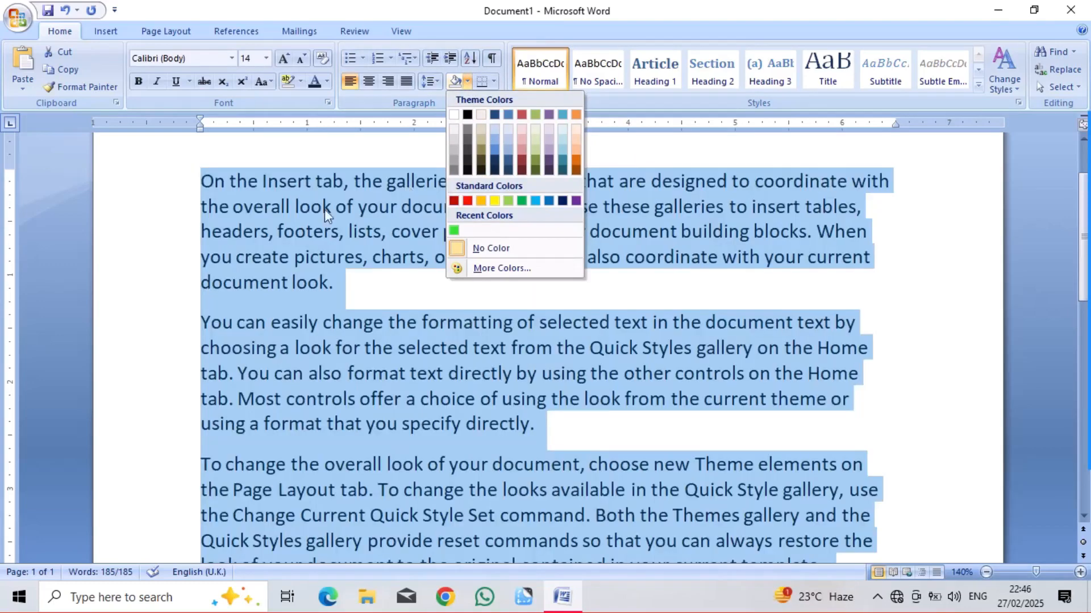
left_click(161, 237)
left_click(182, 243)
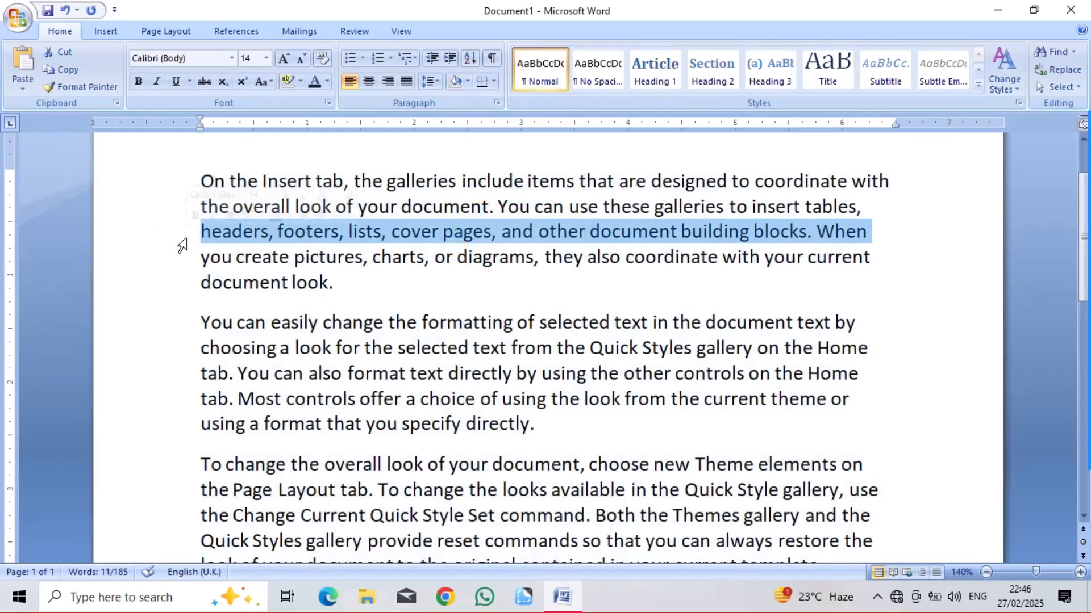
left_click(174, 184)
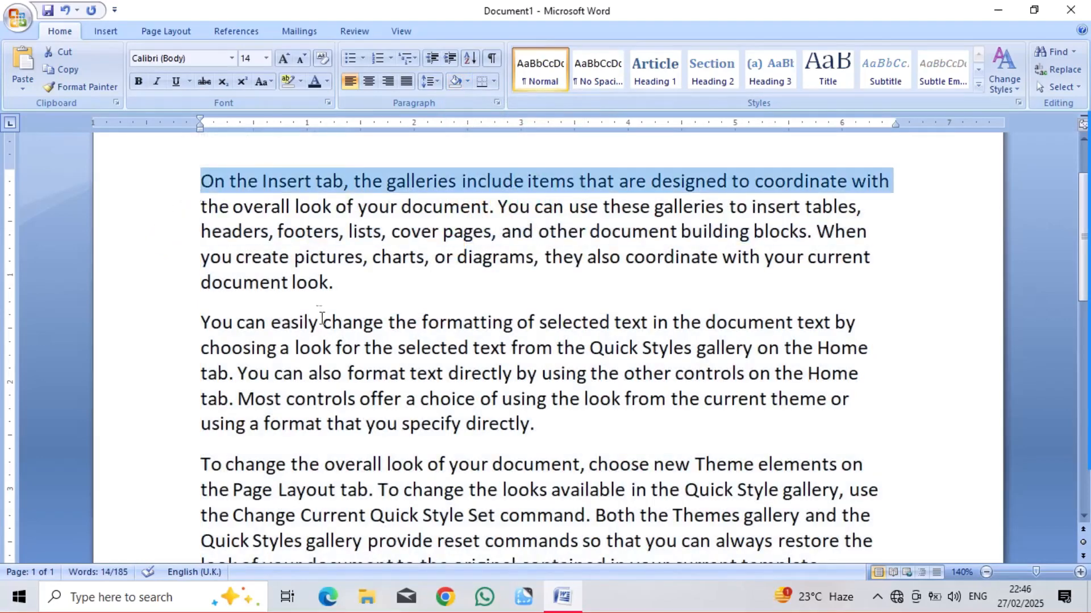
left_click(344, 299)
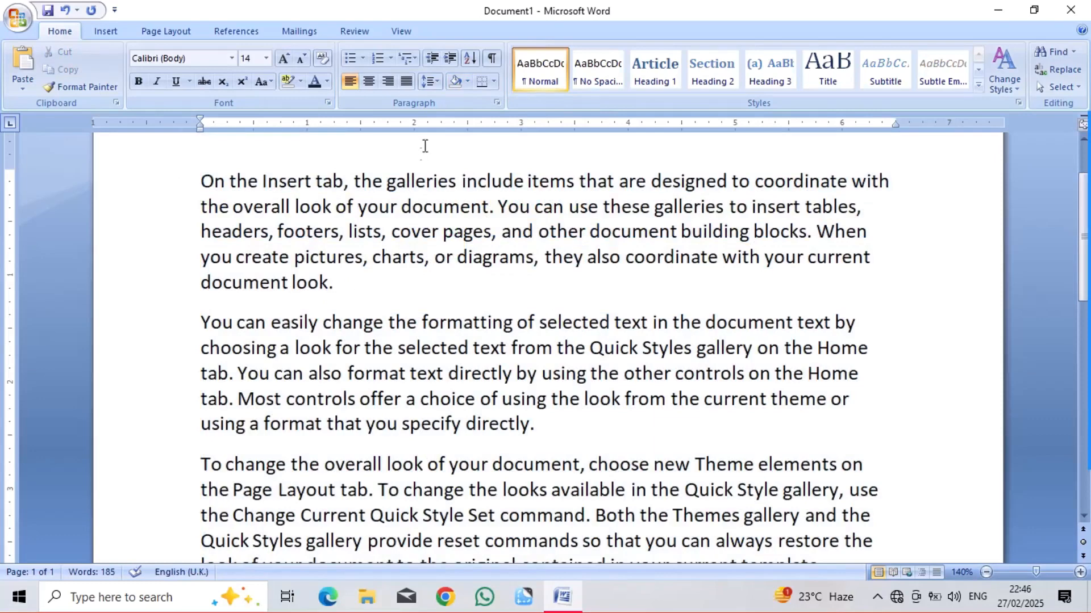
left_click(467, 81)
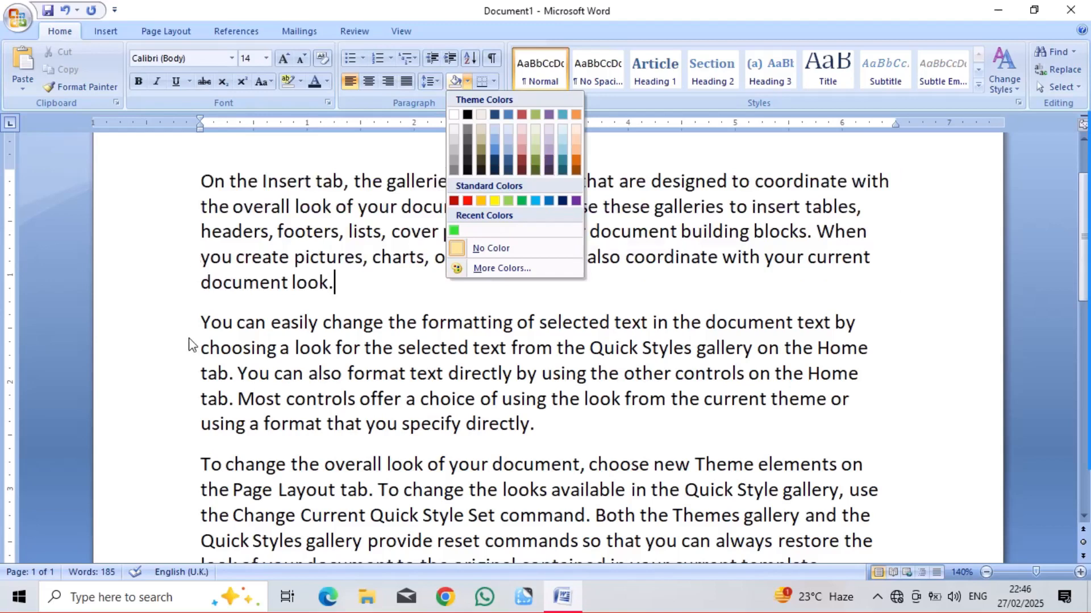
left_click(197, 323)
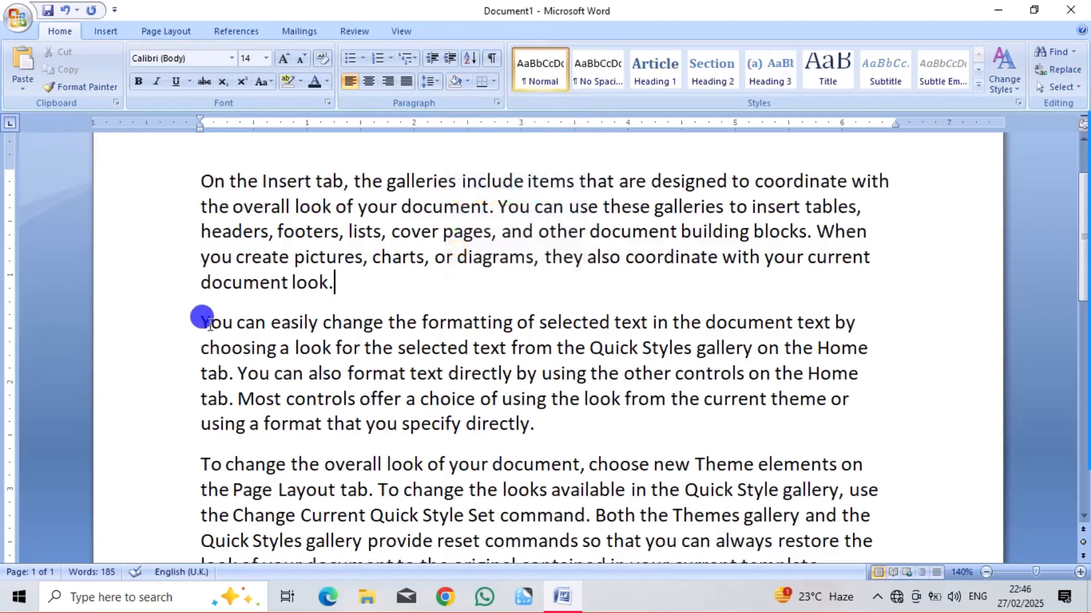
Step: Shade the second paragraph, beginning "You can easily change the formatting", with the dark orange theme color
left_click_drag(203, 321, 554, 441)
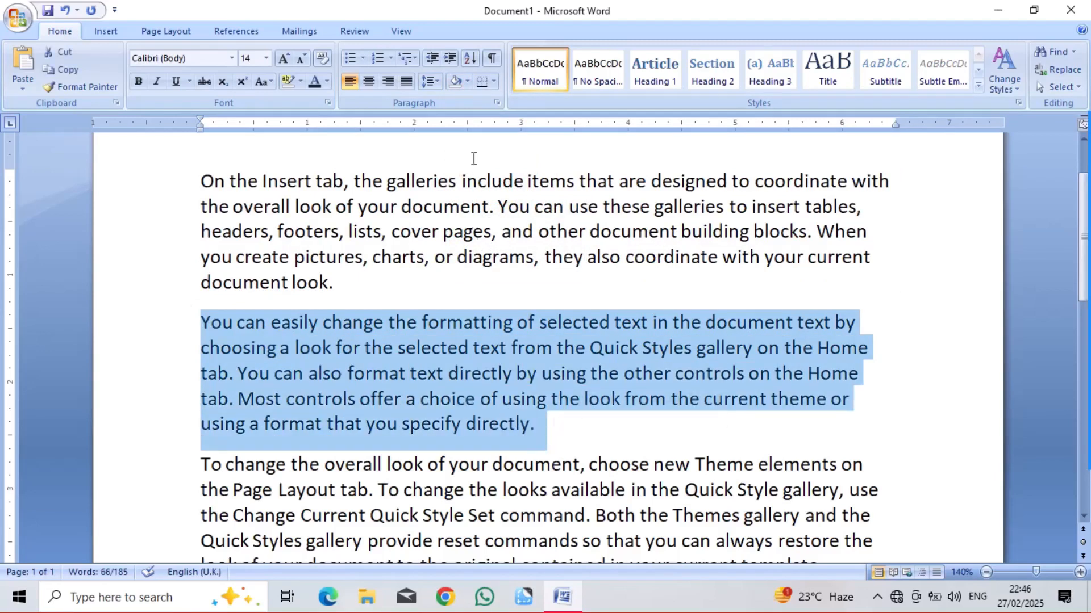
left_click(468, 81)
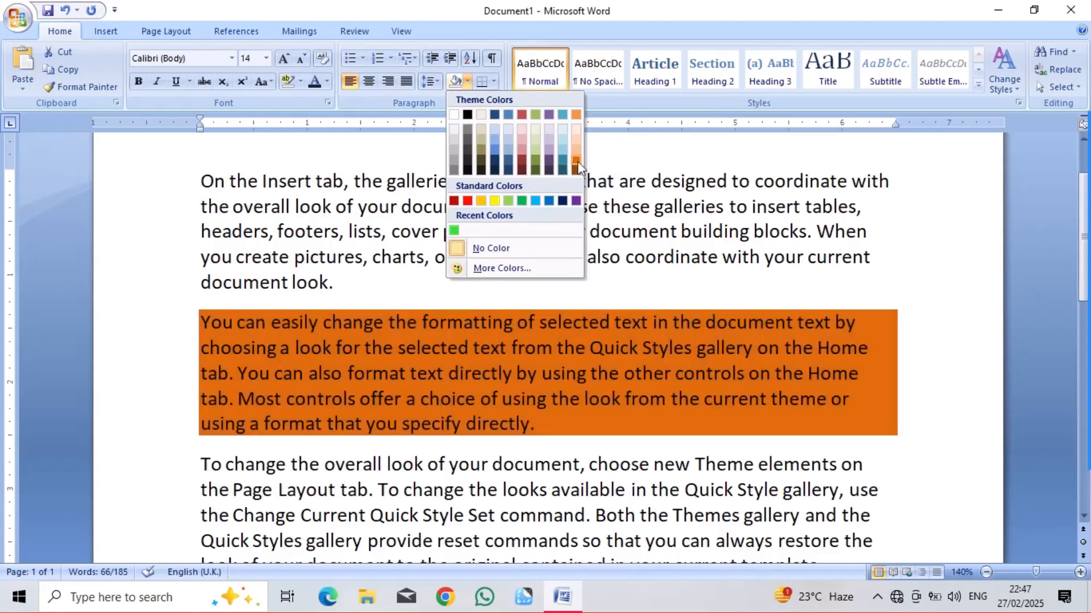
left_click(576, 160)
left_click(438, 246)
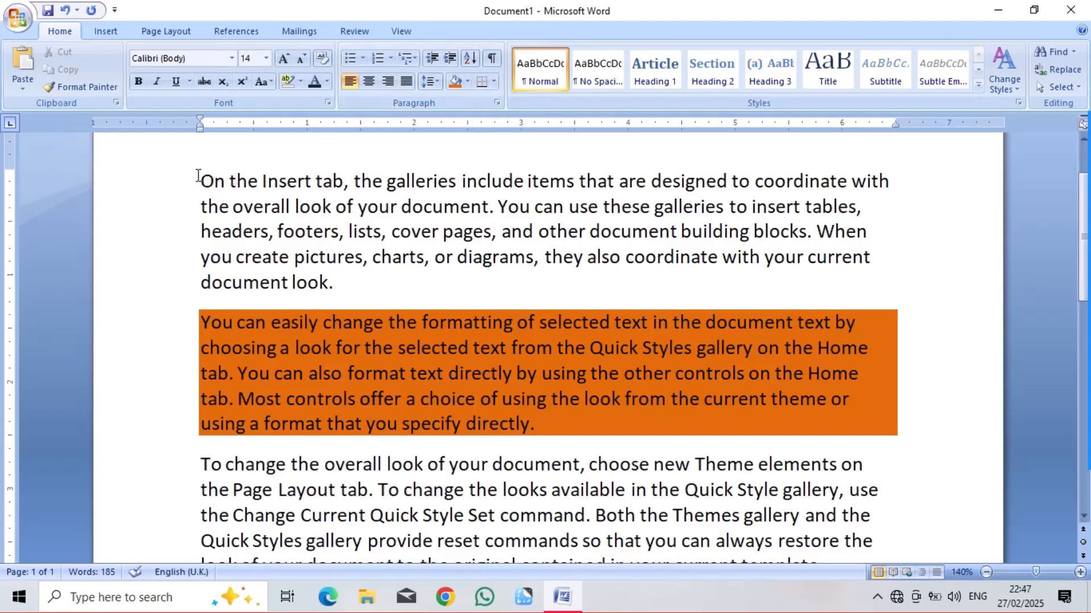
Step: Apply all borders to the first paragraph, beginning "On the Insert tab"
left_click_drag(197, 176, 410, 287)
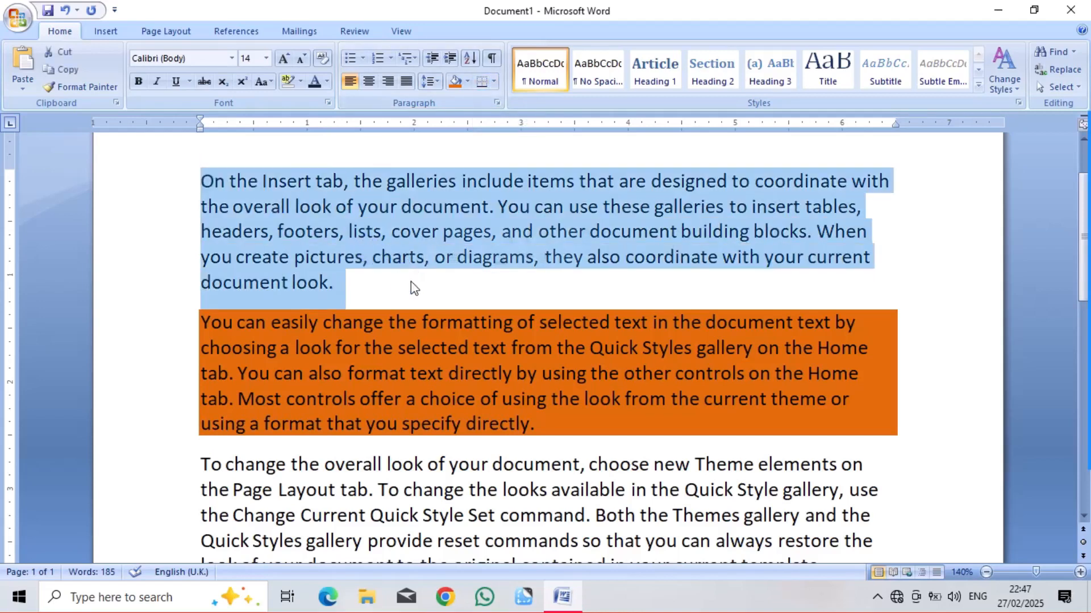
left_click(493, 80)
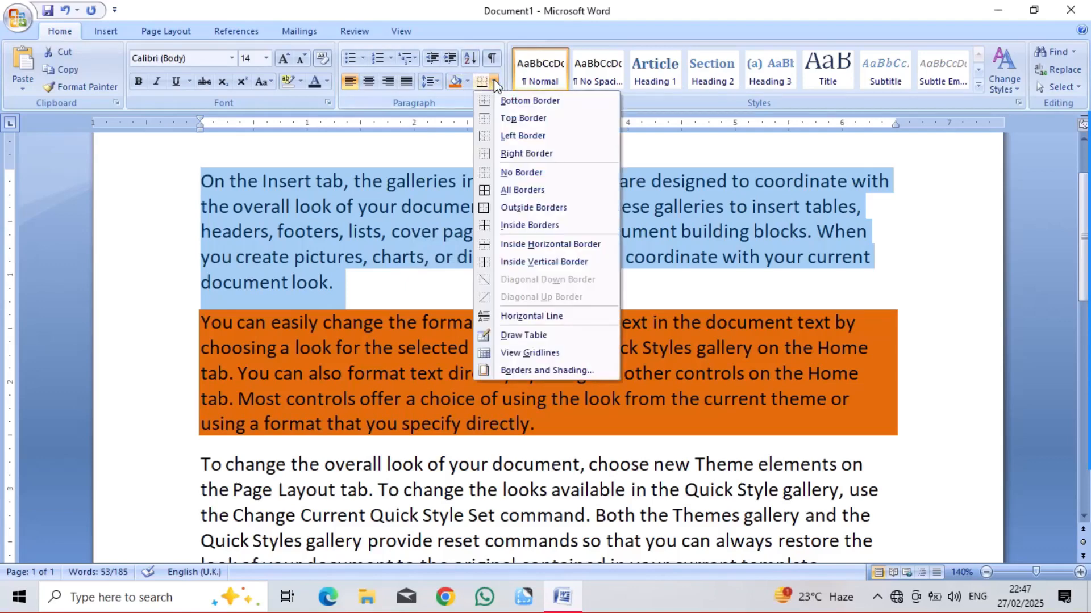
left_click(483, 191)
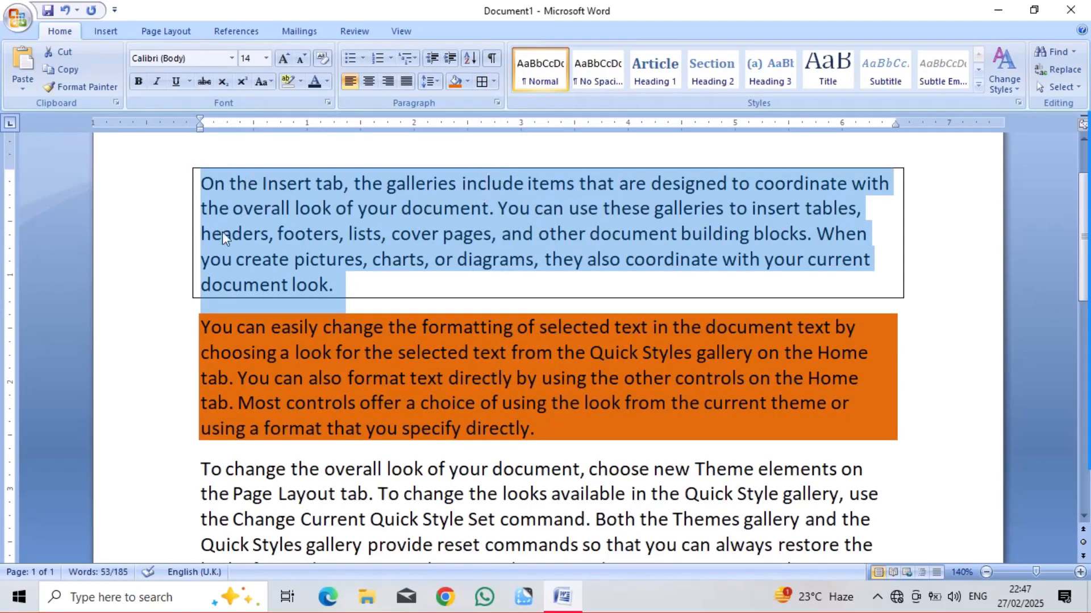
Step: Give the first paragraph a box border in the 3 pt thick-and-thin double line style using Borders and Shading
left_click(494, 81)
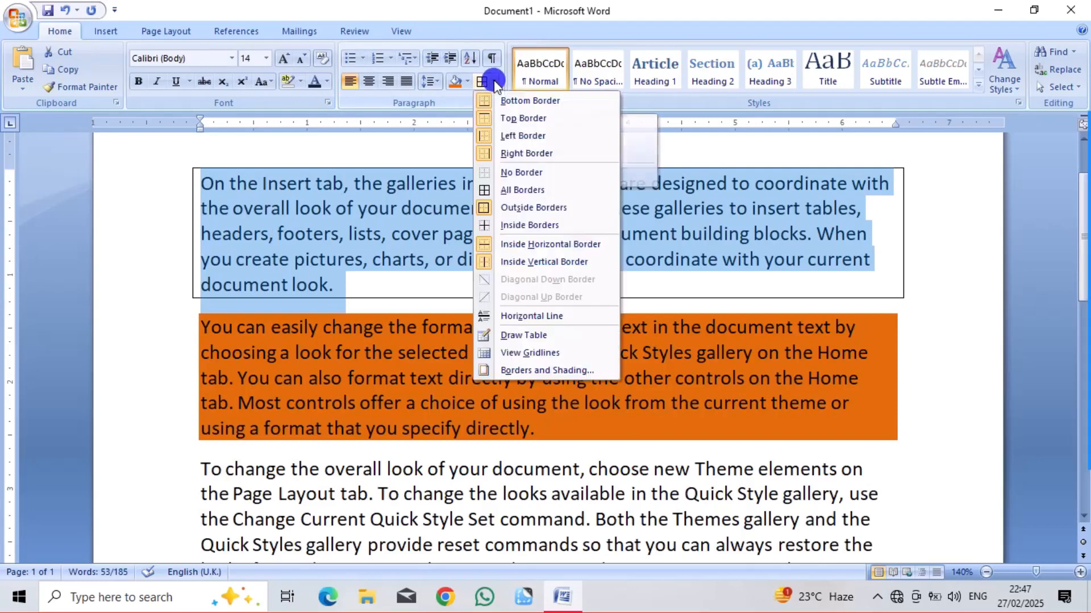
left_click(520, 370)
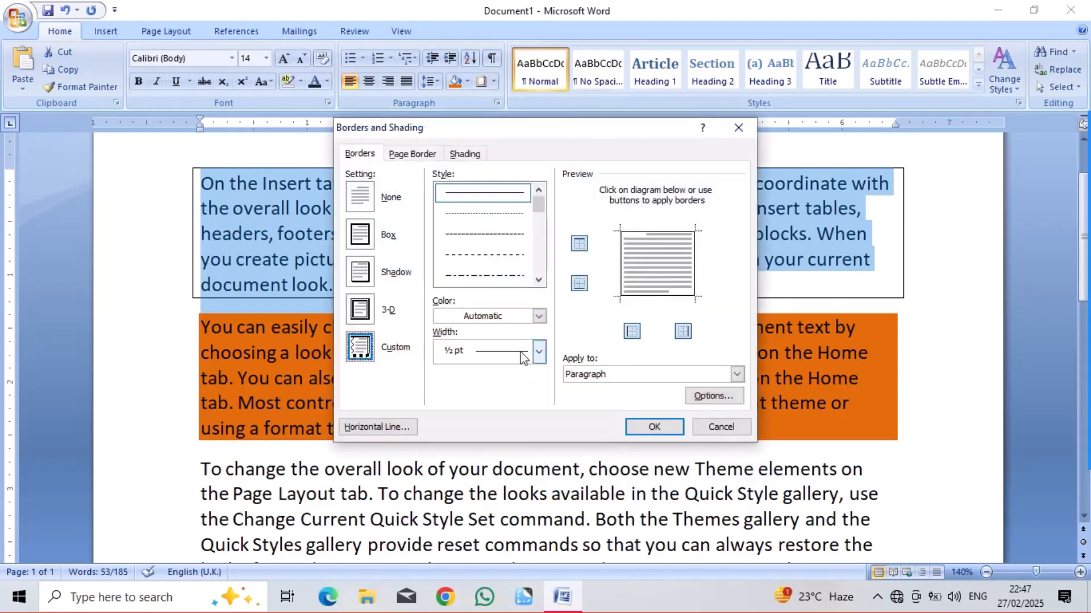
left_click(538, 279)
left_click(538, 279)
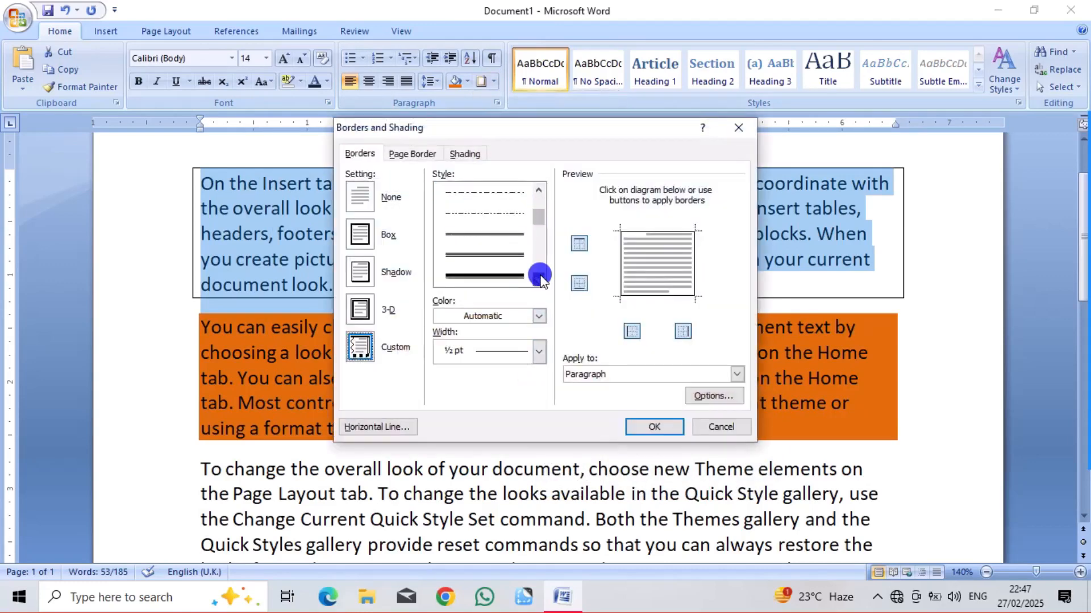
left_click(538, 279)
left_click(504, 218)
scroll(504, 219, "up", 1)
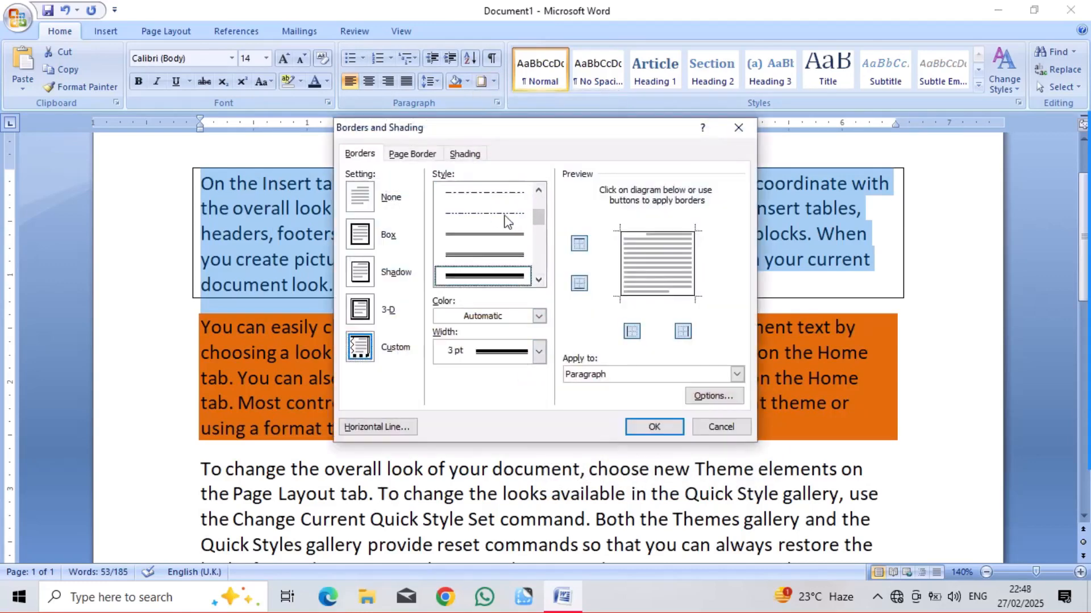
left_click(363, 239)
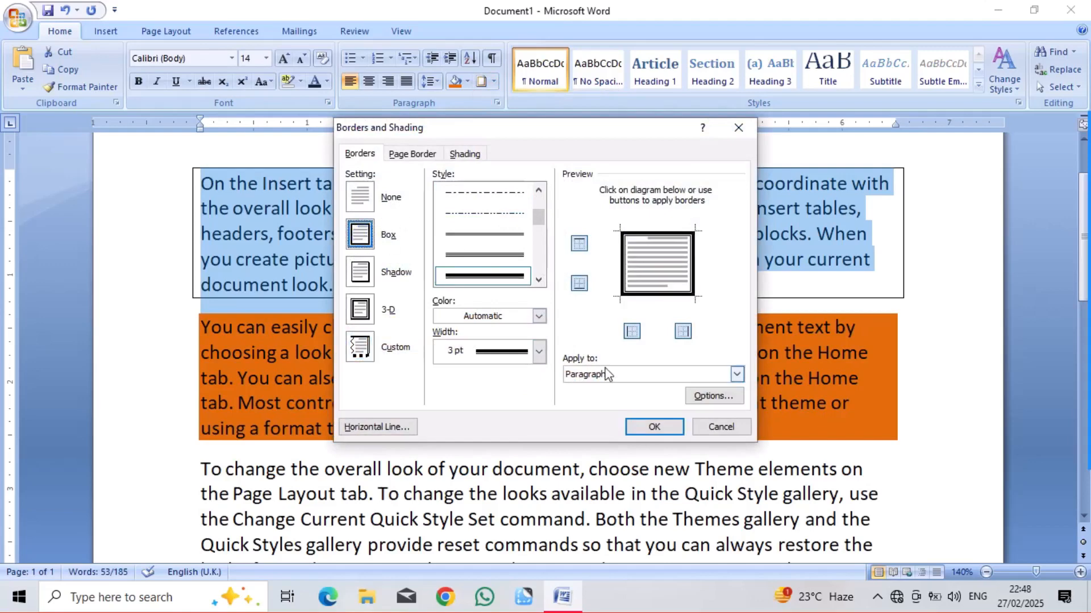
left_click(659, 427)
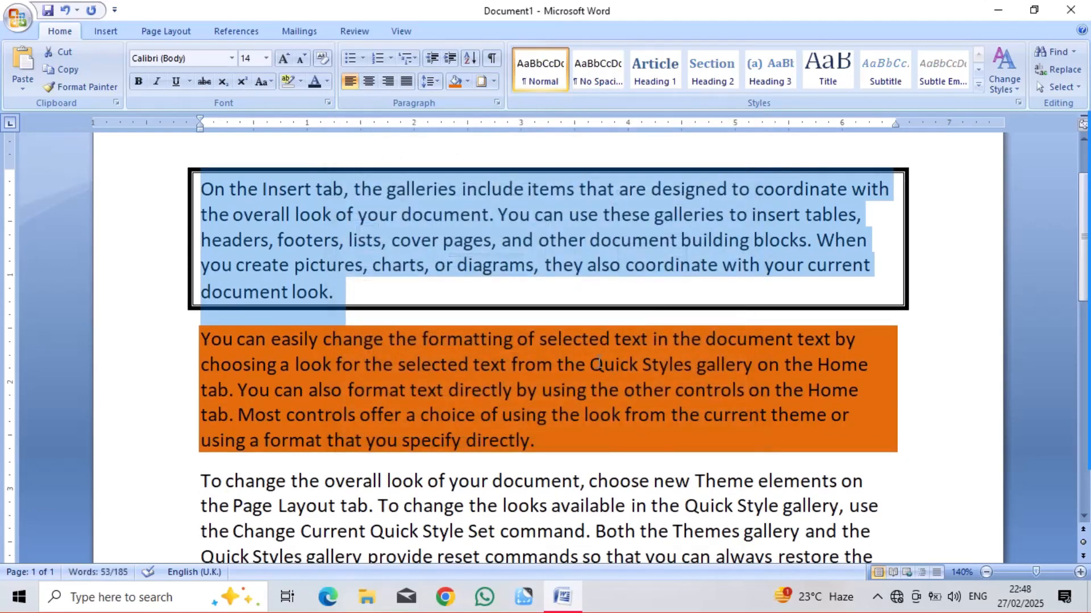
left_click(537, 295)
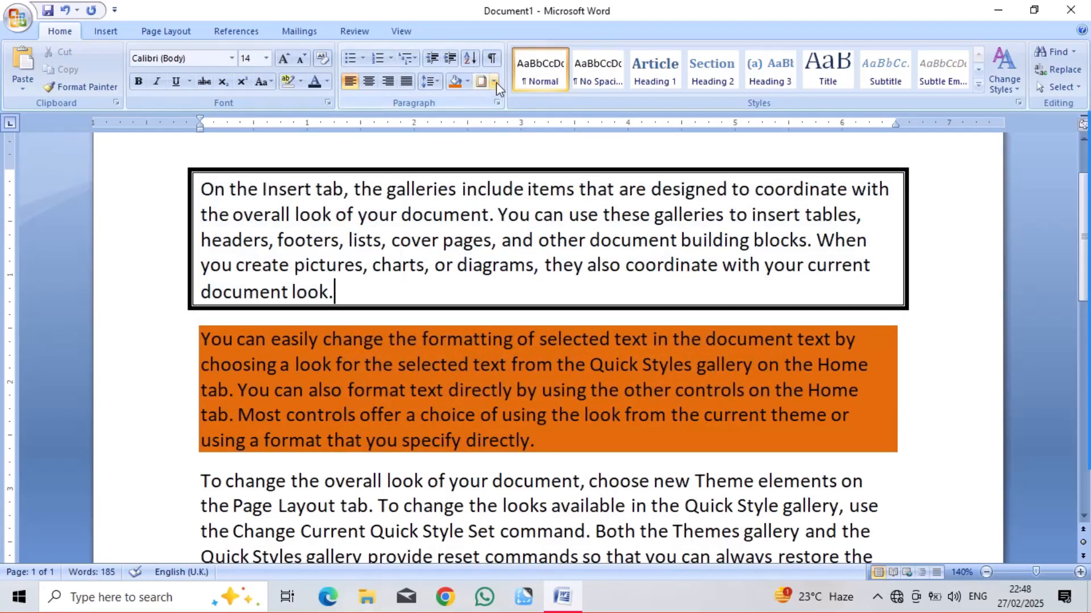
Step: Apply all borders to the second paragraph, beginning "You can easily change the formatting", and turn on View Gridlines
left_click_drag(188, 319, 553, 437)
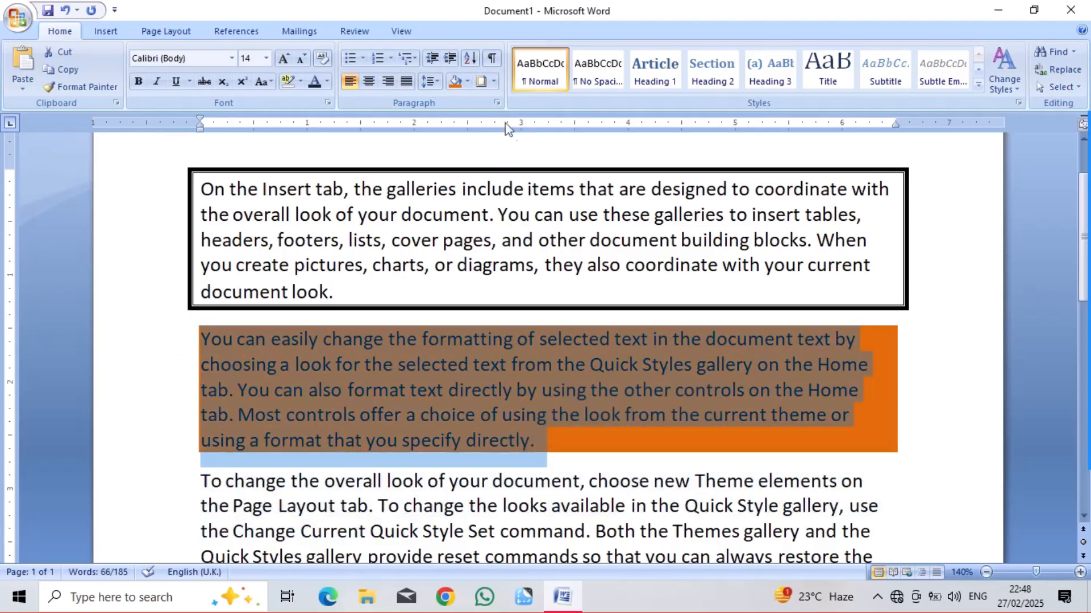
left_click(494, 81)
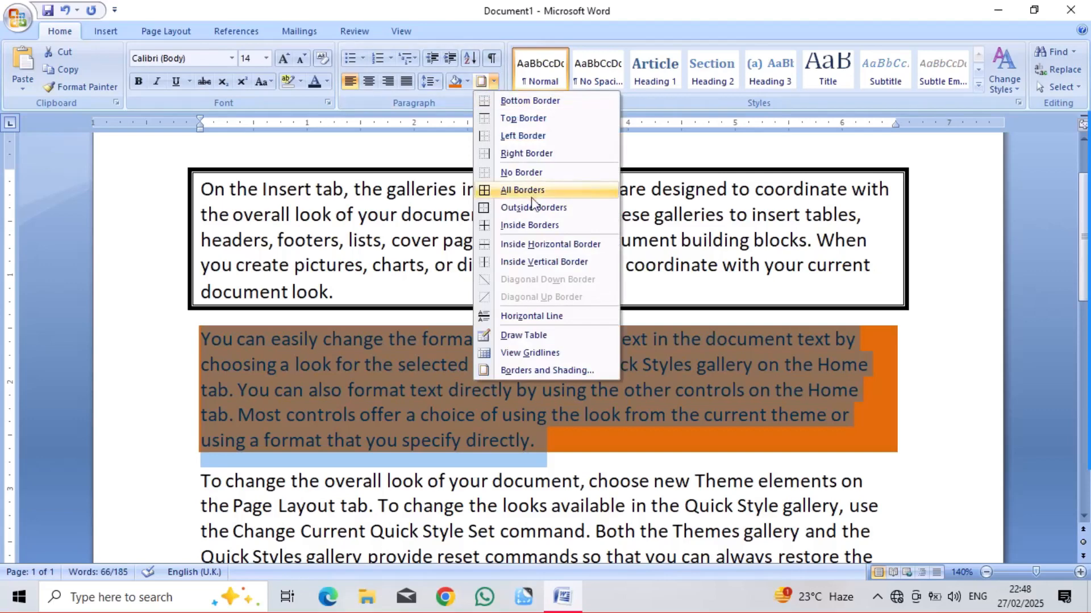
left_click(517, 192)
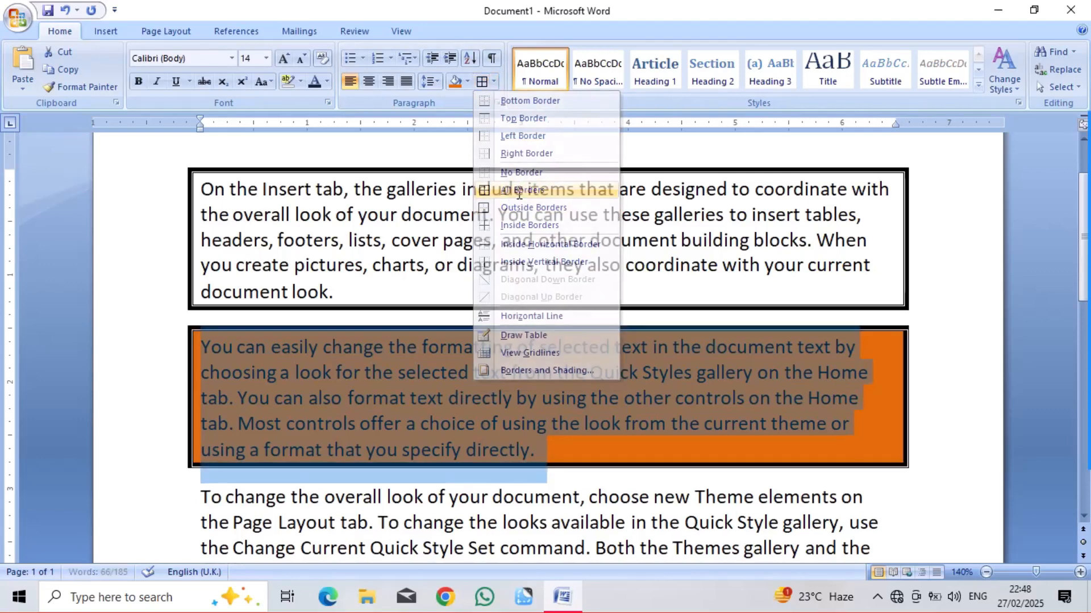
left_click(494, 81)
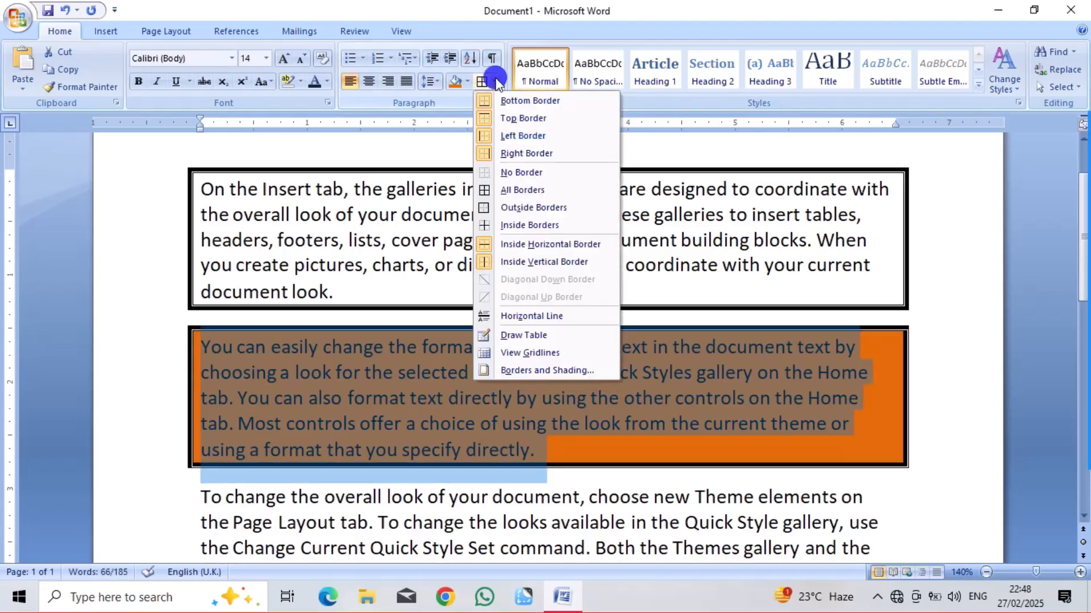
left_click(510, 355)
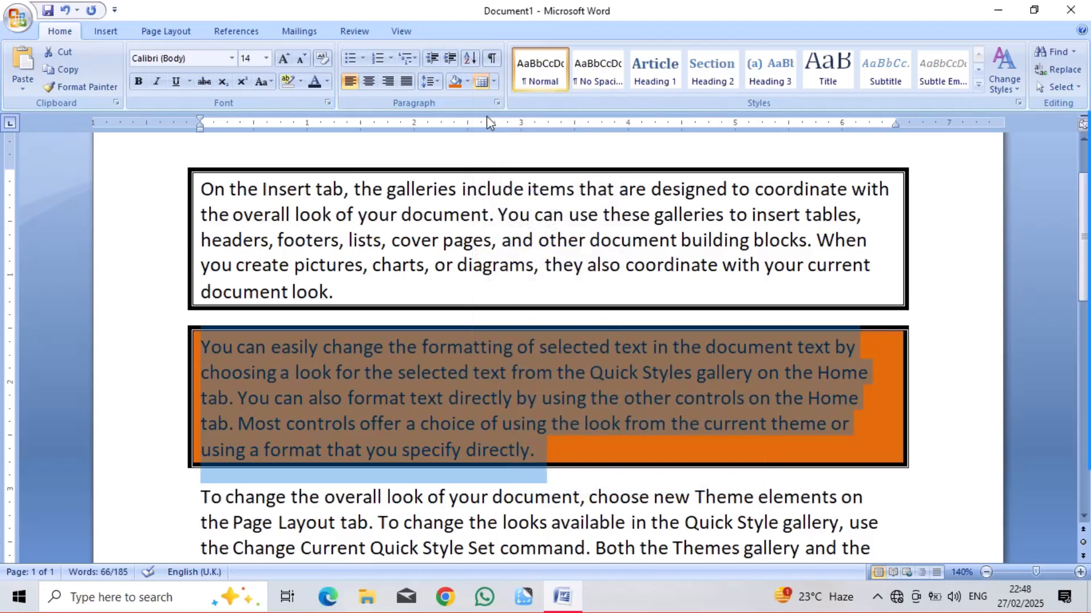
Step: In Borders and Shading, set the second paragraph's border color to red and its width to 4 ½ pt
left_click(494, 82)
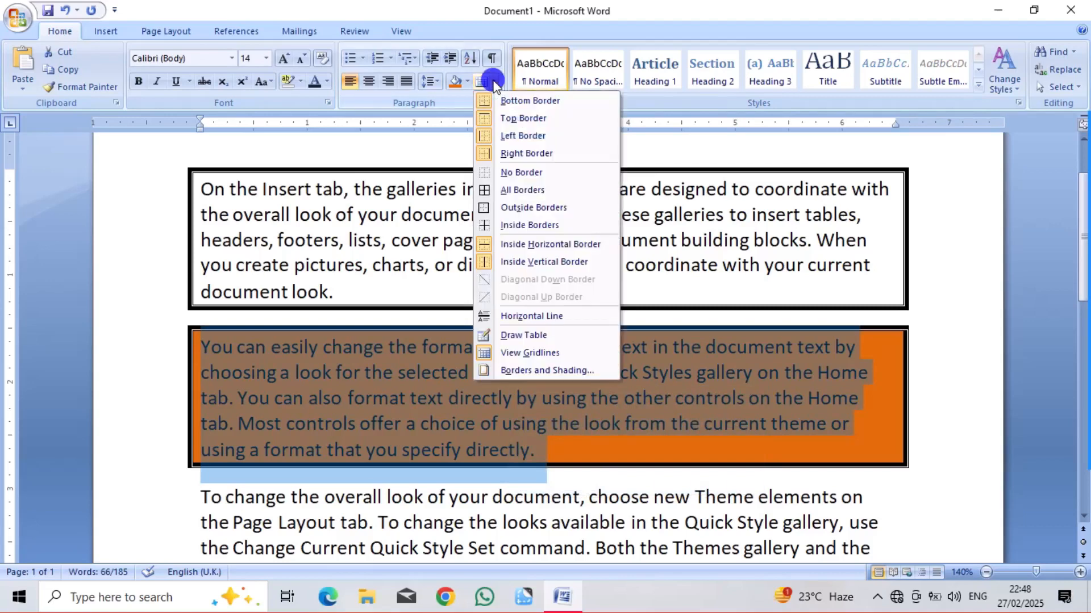
left_click(526, 372)
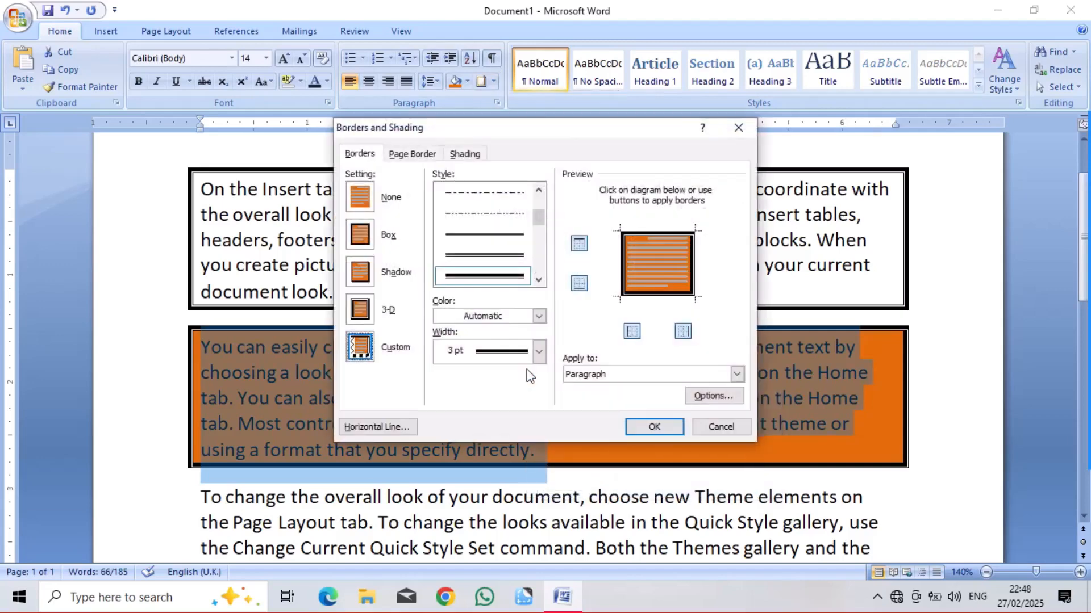
left_click(538, 315)
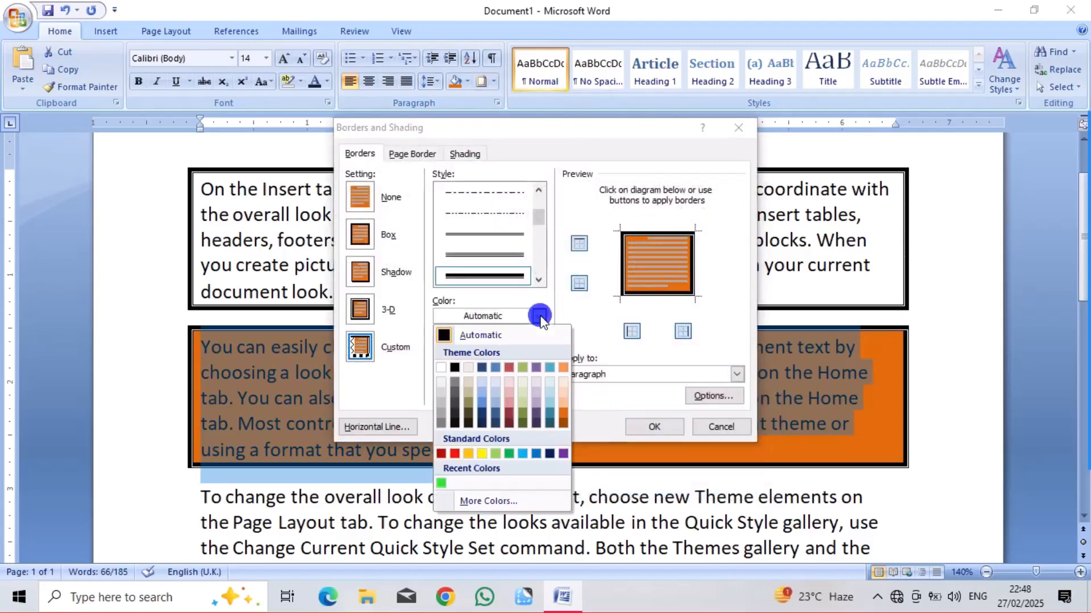
left_click(456, 454)
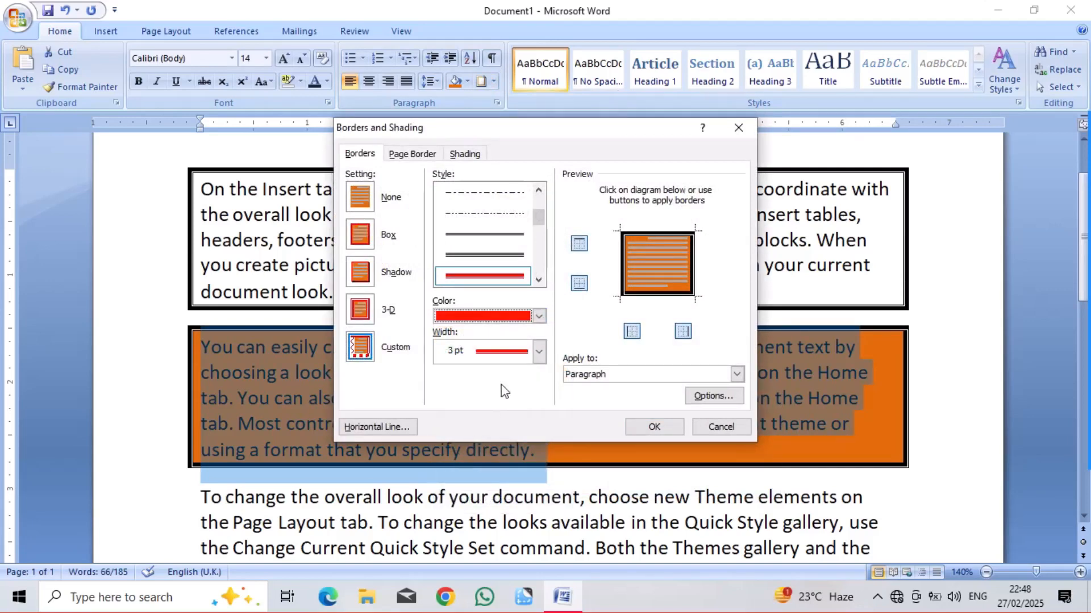
left_click(538, 352)
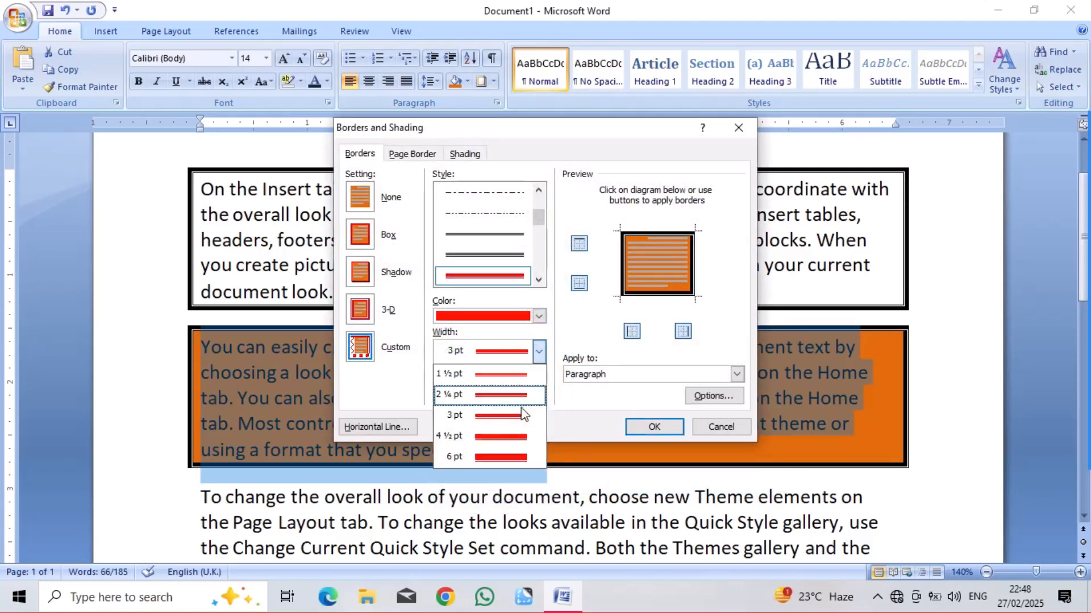
left_click(507, 436)
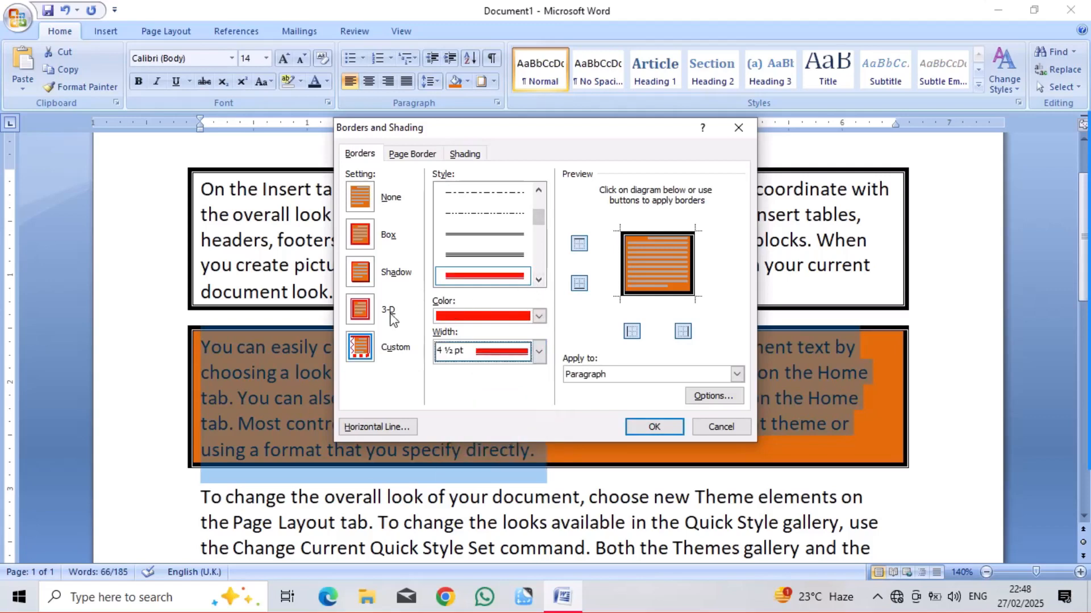
Step: Try the 3-D, Custom and Shadow border settings for the second paragraph and settle on 3-D
left_click(361, 311)
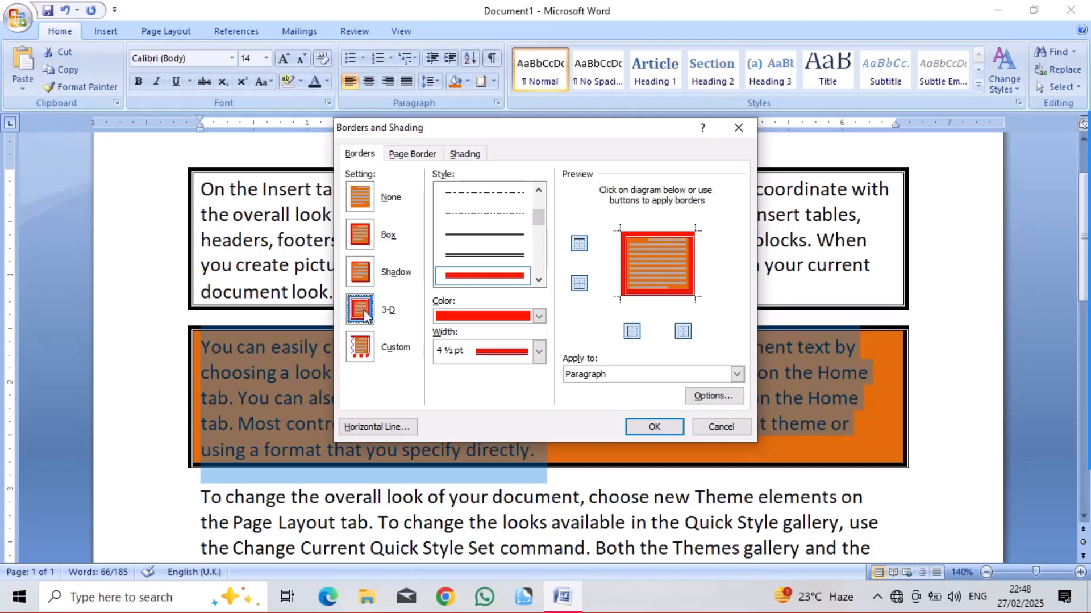
left_click(392, 345)
left_click(363, 345)
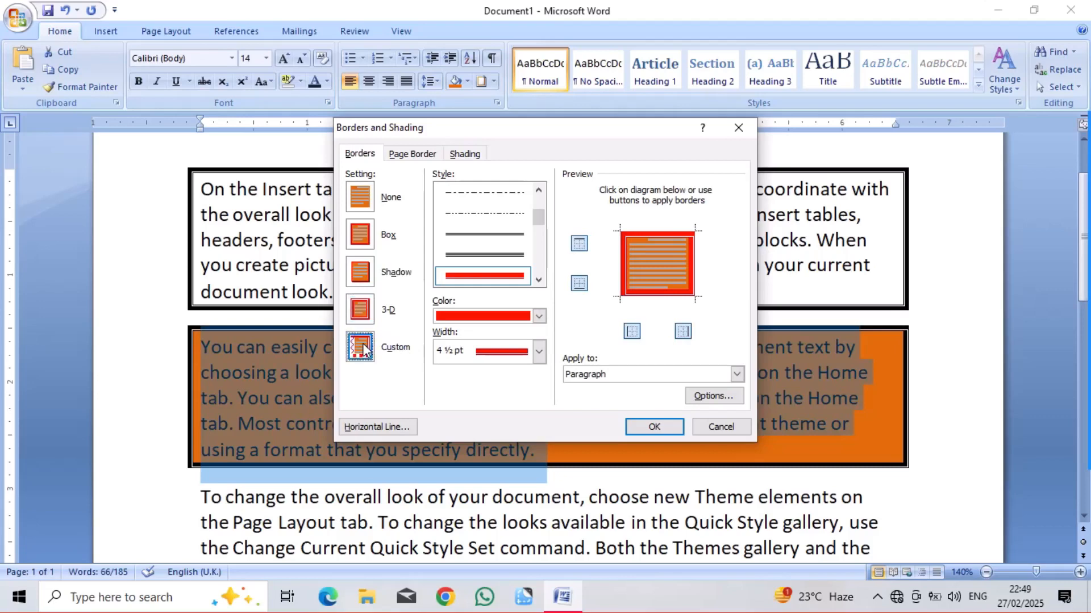
left_click(360, 309)
left_click(366, 279)
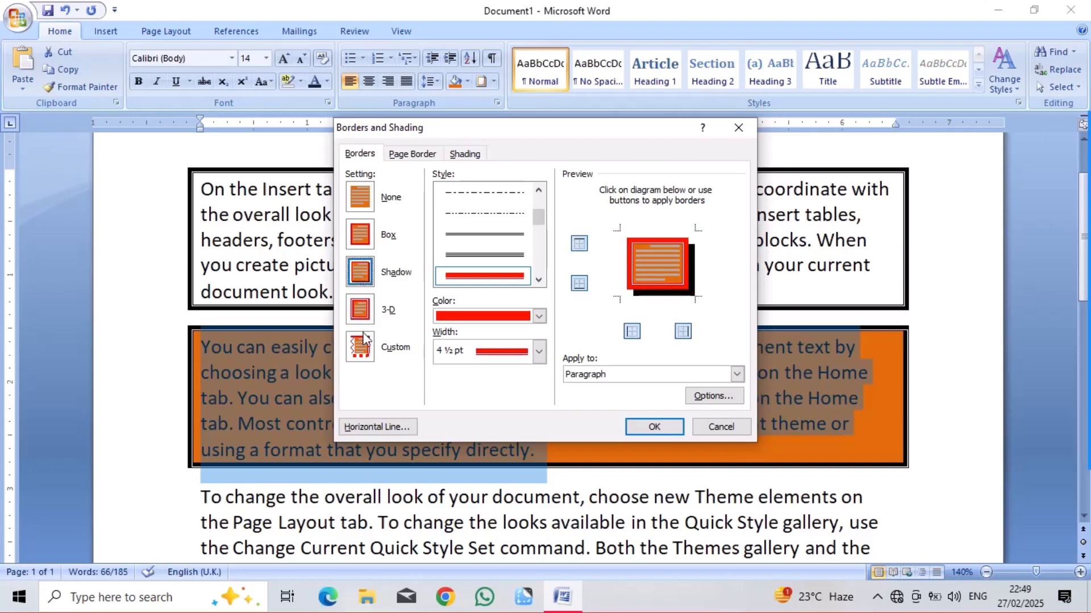
left_click(360, 310)
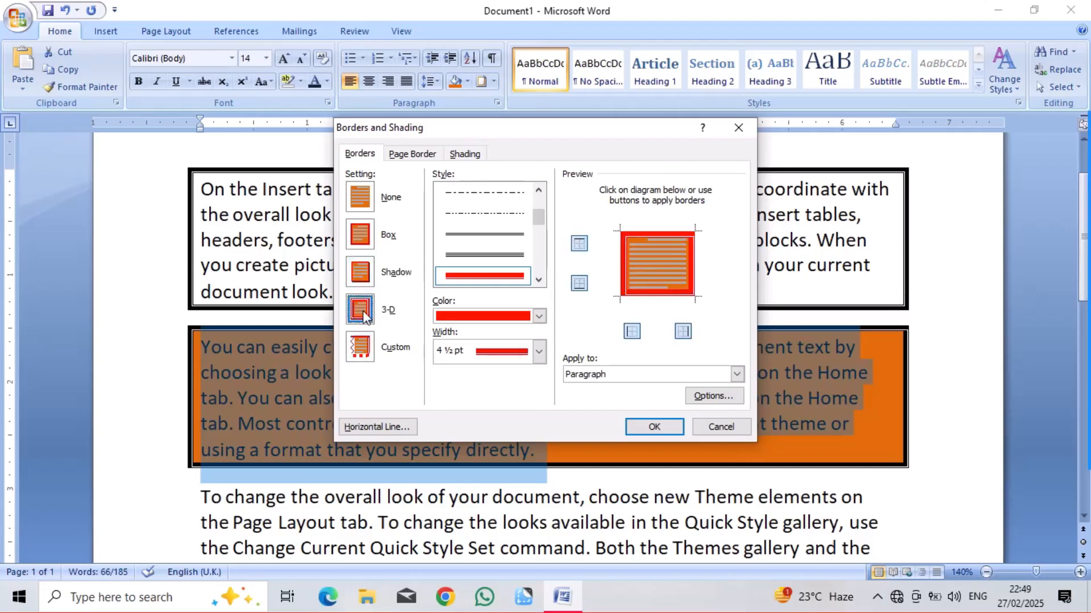
Step: Choose the 3 pt diagonal-striped line style for the second paragraph's border
left_click(539, 279)
left_click(538, 279)
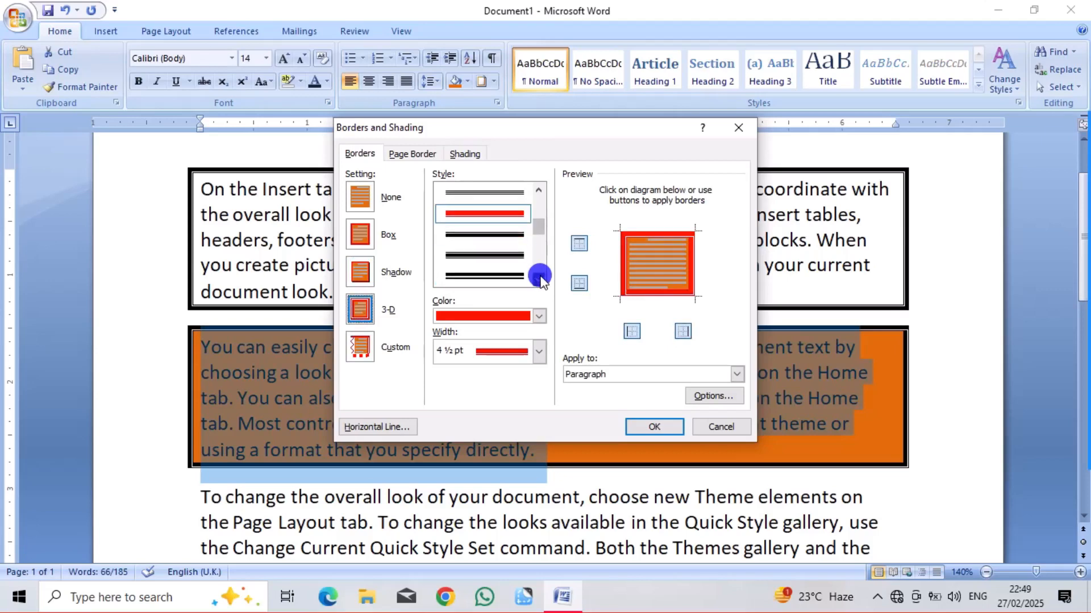
left_click(539, 279)
left_click(538, 279)
left_click(539, 279)
left_click(539, 280)
left_click(538, 280)
left_click(539, 280)
left_click(539, 280)
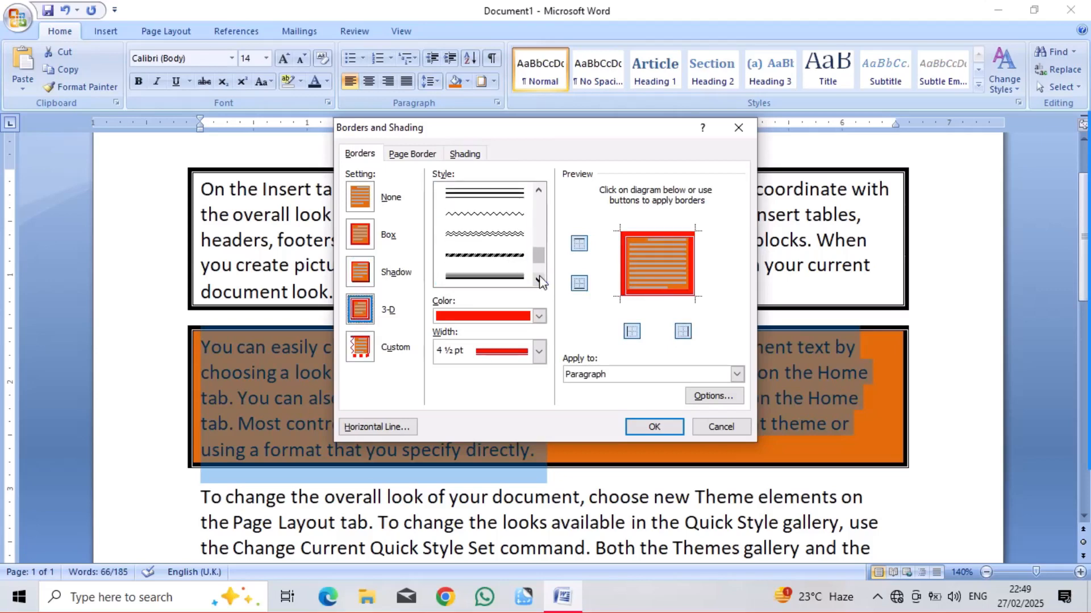
left_click(508, 255)
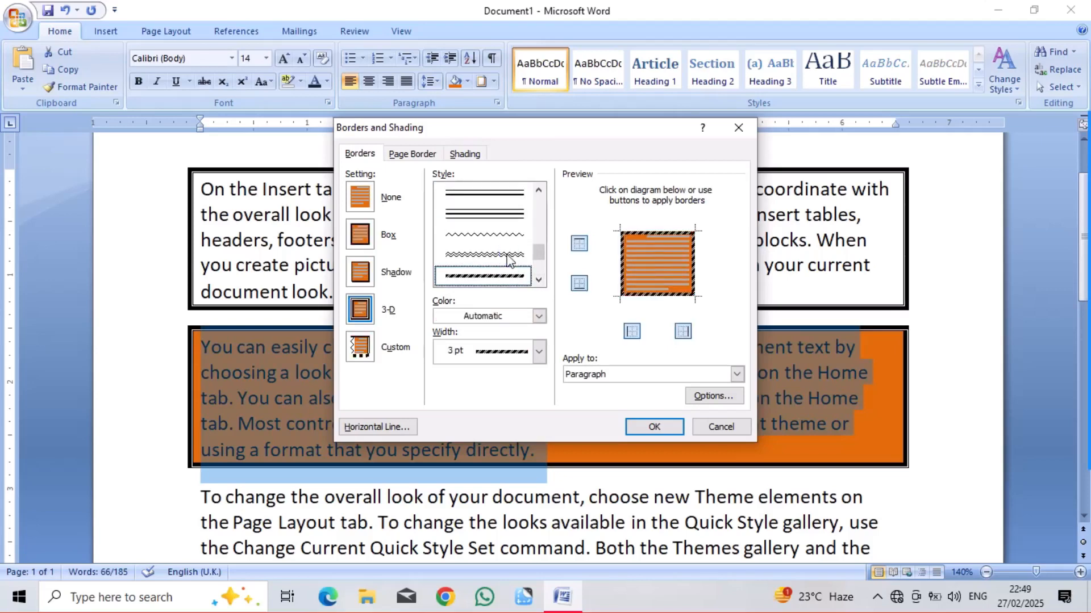
Step: Color the striped border standard green and apply it to the whole second paragraph
left_click(538, 315)
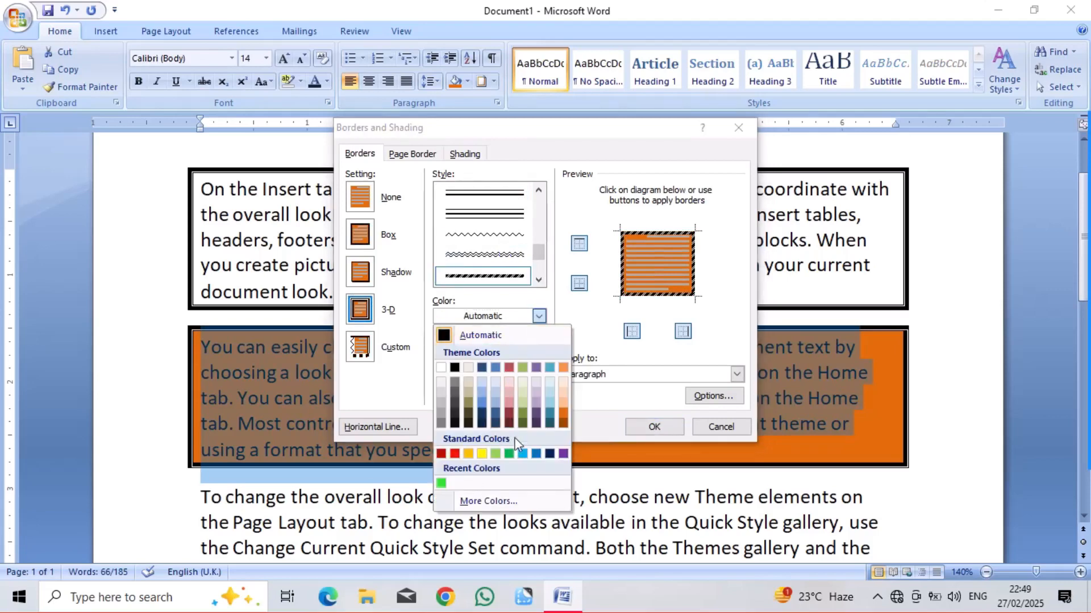
left_click(509, 454)
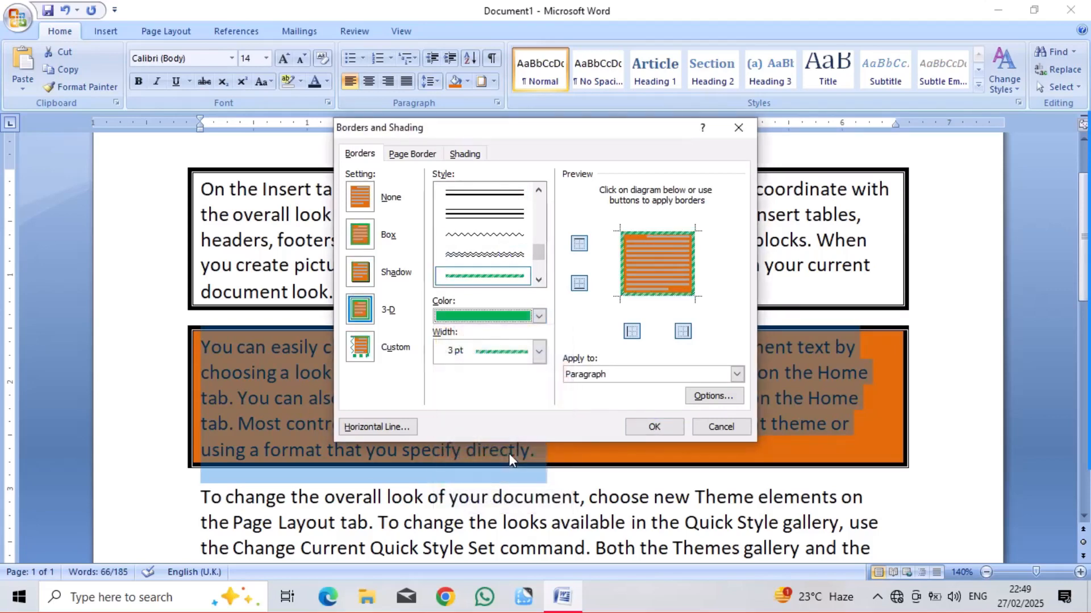
left_click(602, 374)
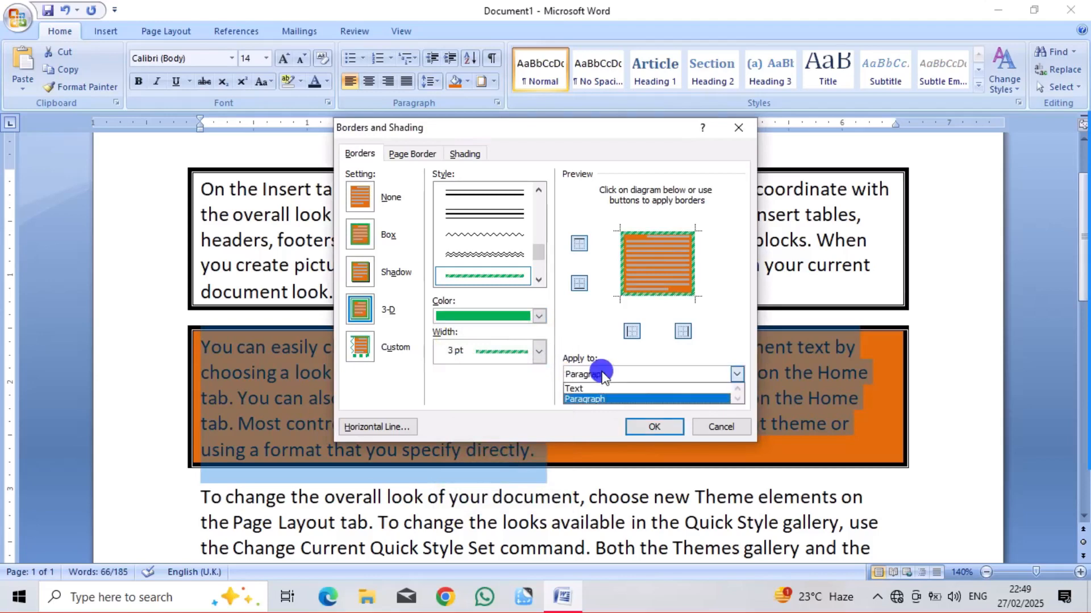
left_click(585, 400)
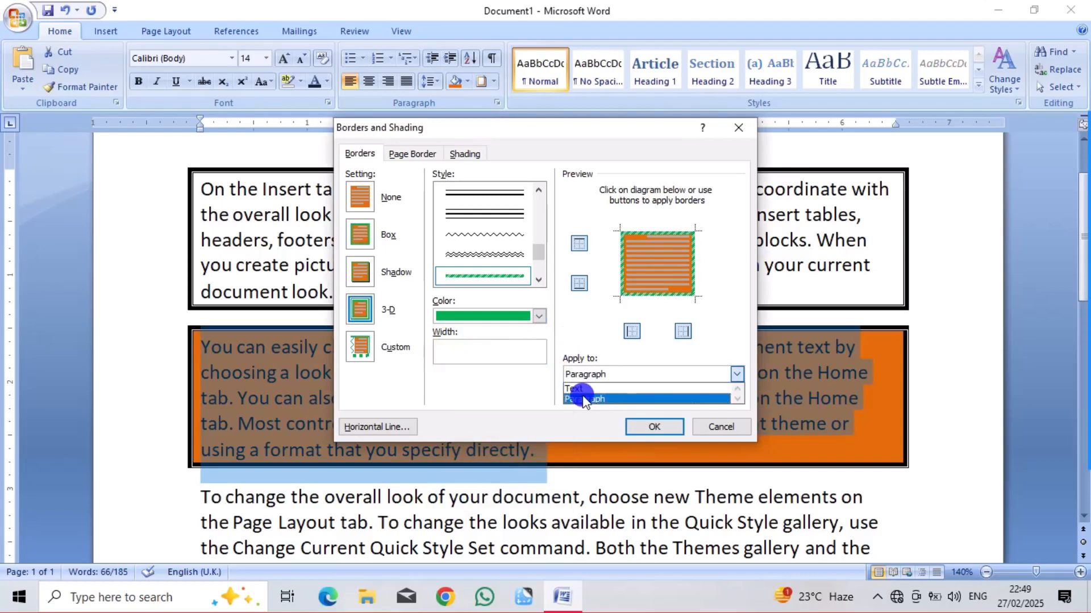
left_click(646, 422)
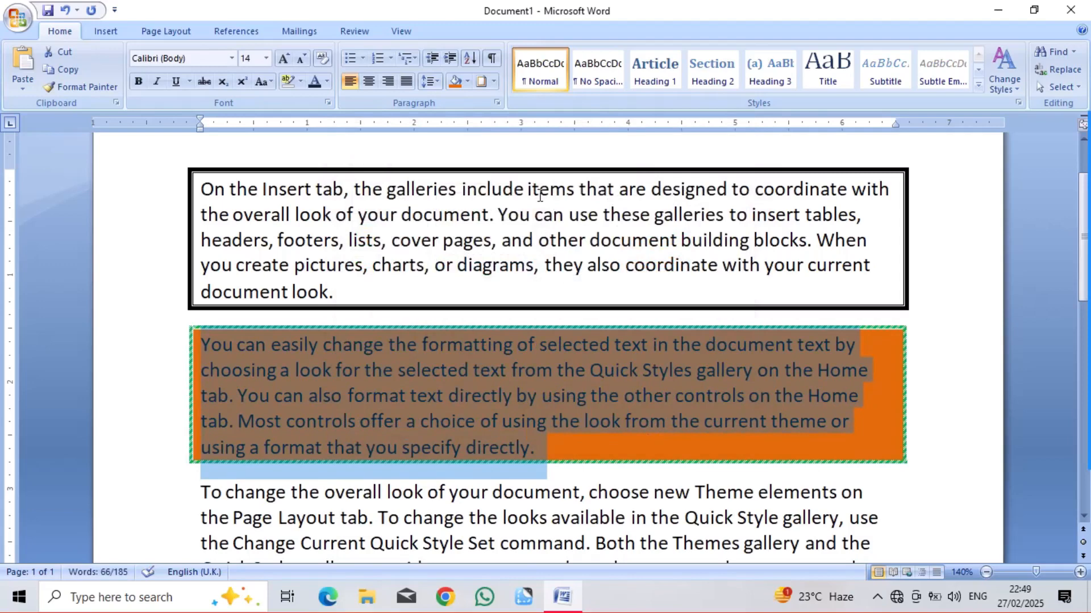
Step: Add a dark blue 3 pt striped border with the 3-D setting to the second paragraph, applied to Text
left_click(493, 81)
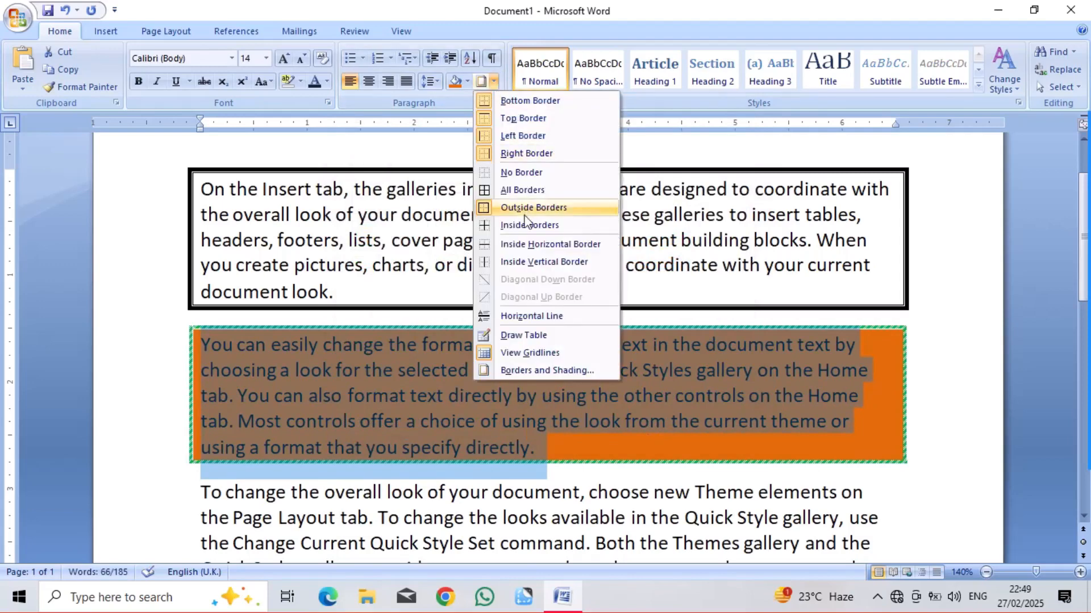
left_click(508, 369)
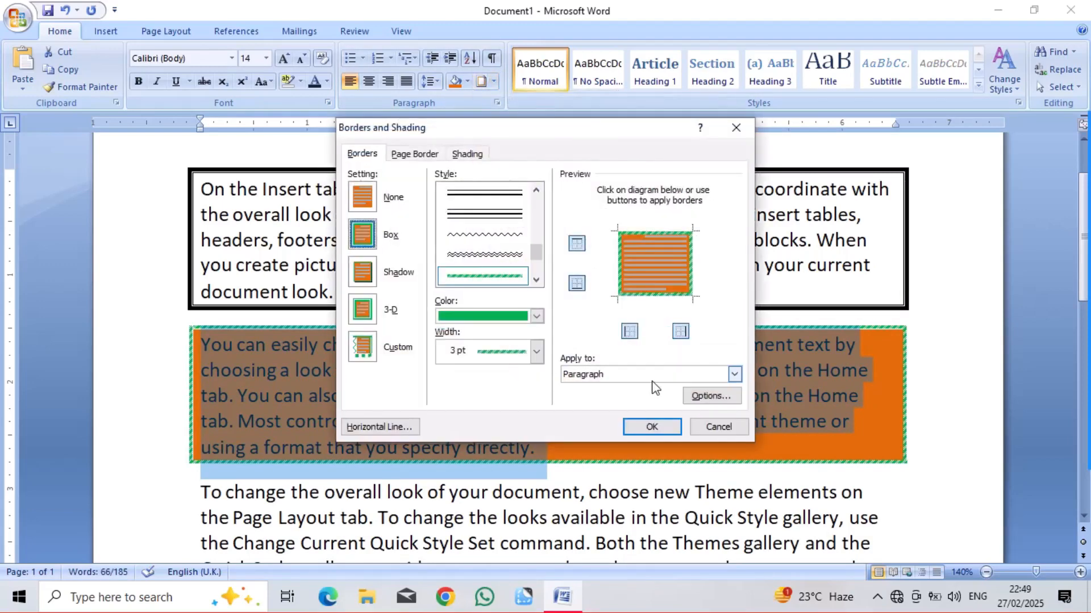
left_click(676, 374)
left_click(607, 389)
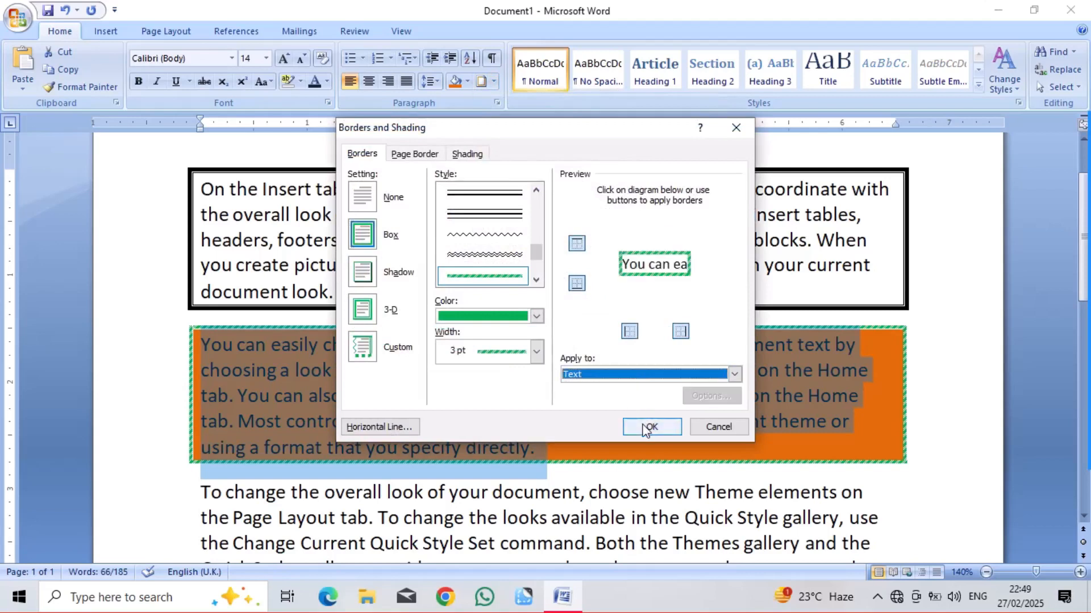
left_click(536, 318)
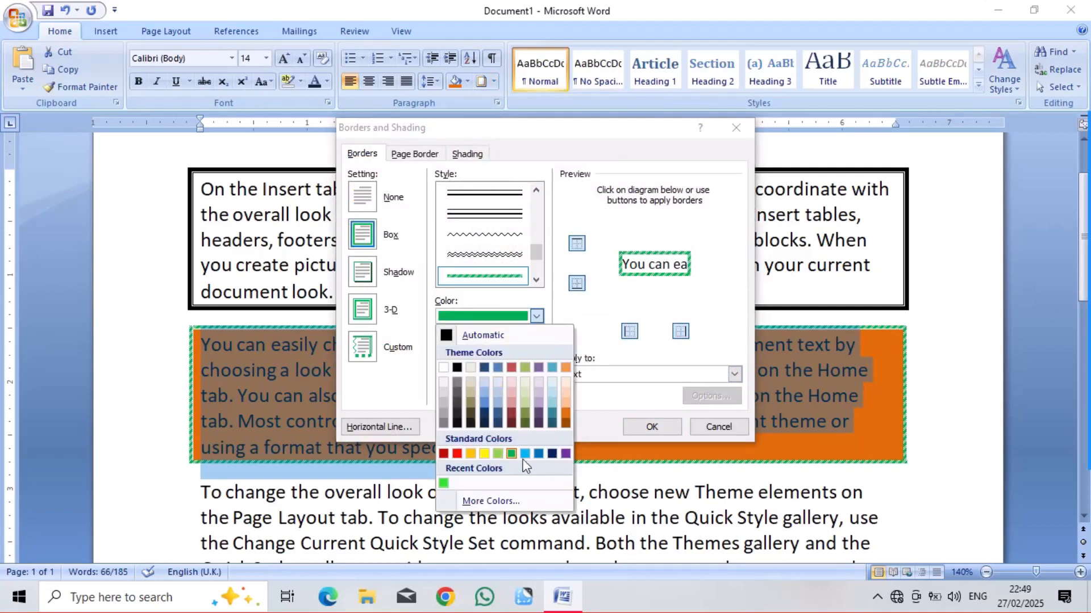
left_click(551, 454)
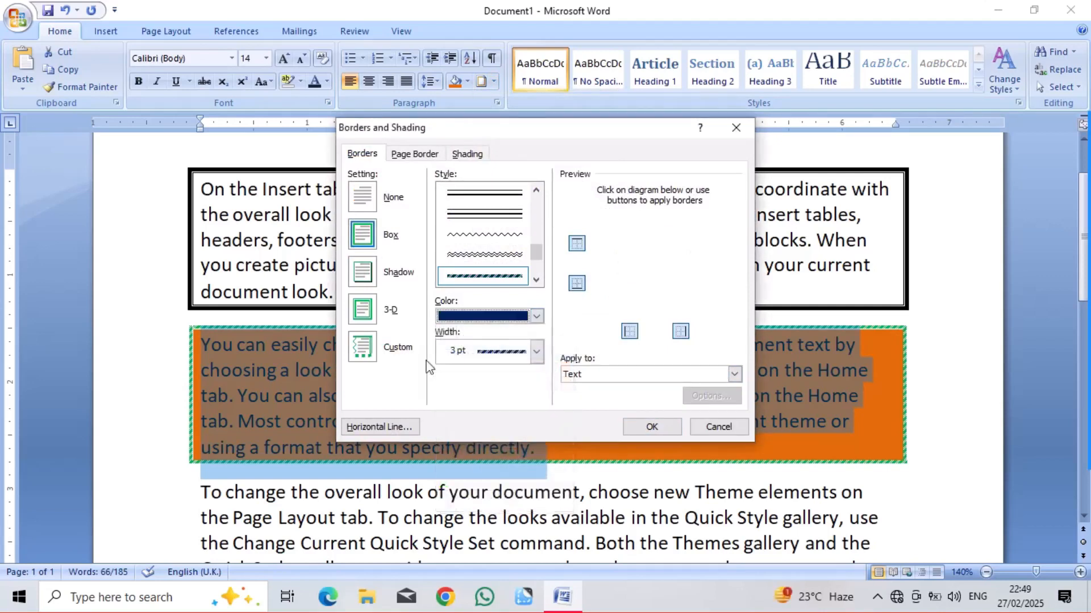
left_click(363, 310)
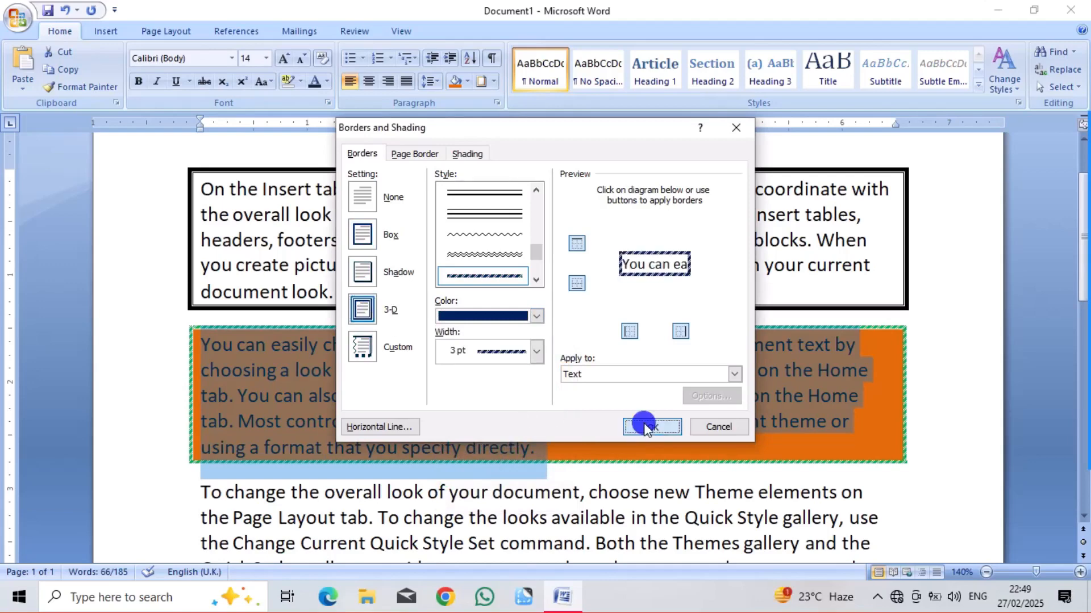
left_click(642, 427)
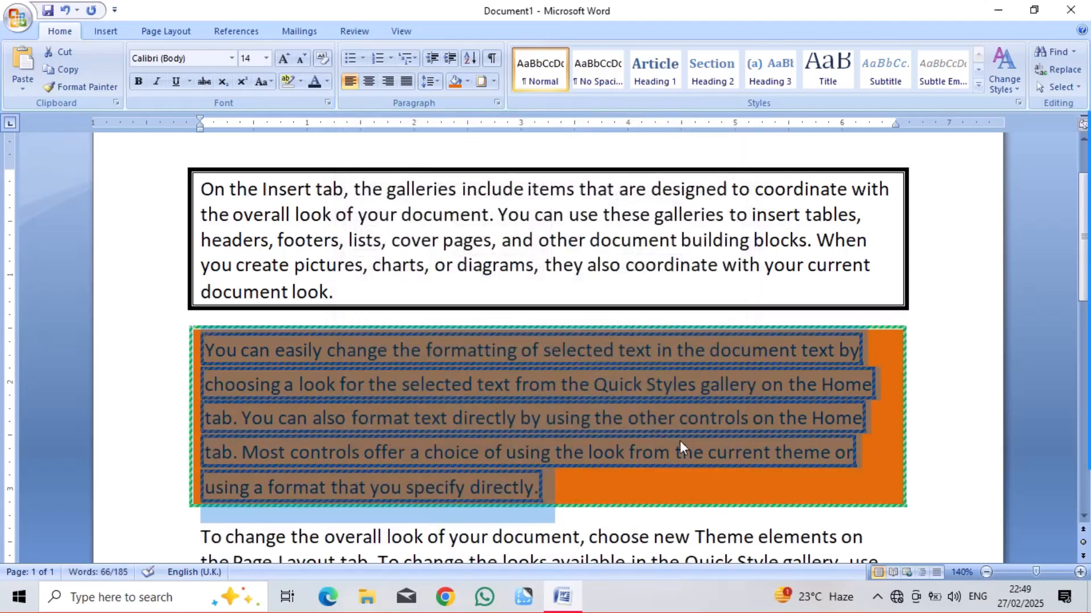
left_click(697, 481)
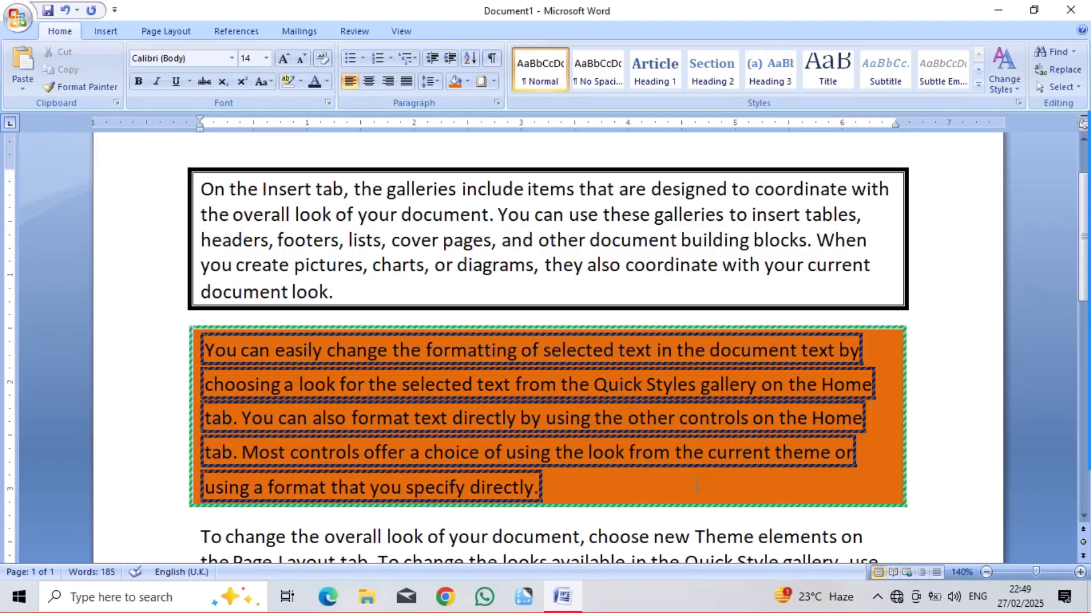
Step: Undo the recent border and shading changes on the first and second paragraphs
key("ctrl+z")
key("ctrl+z")
key("ctrl+z")
key("ctrl+z")
key("ctrl+z")
key("ctrl+z")
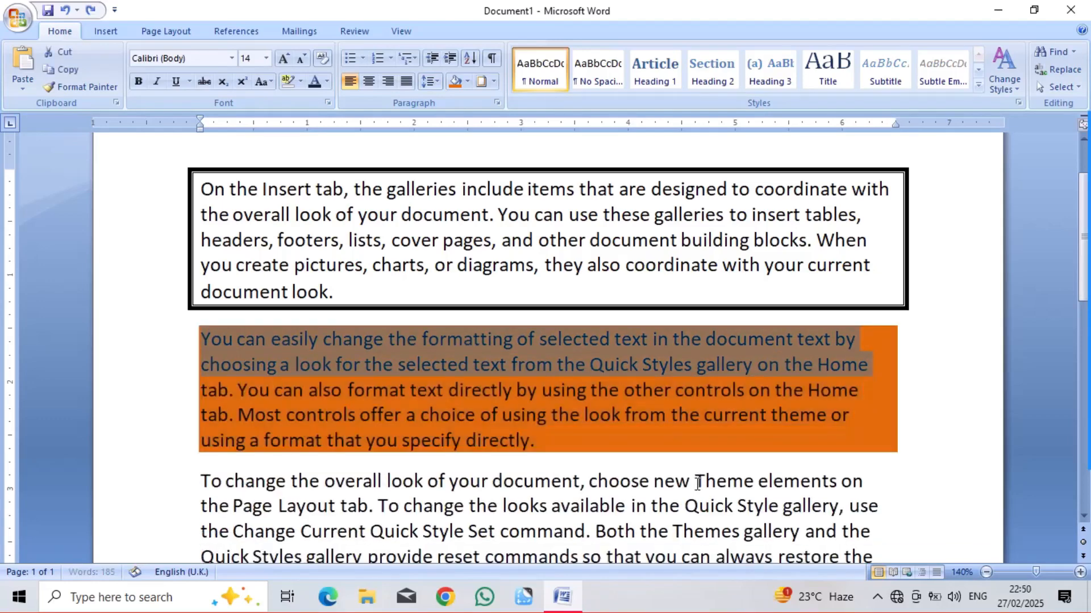
key("ctrl+z")
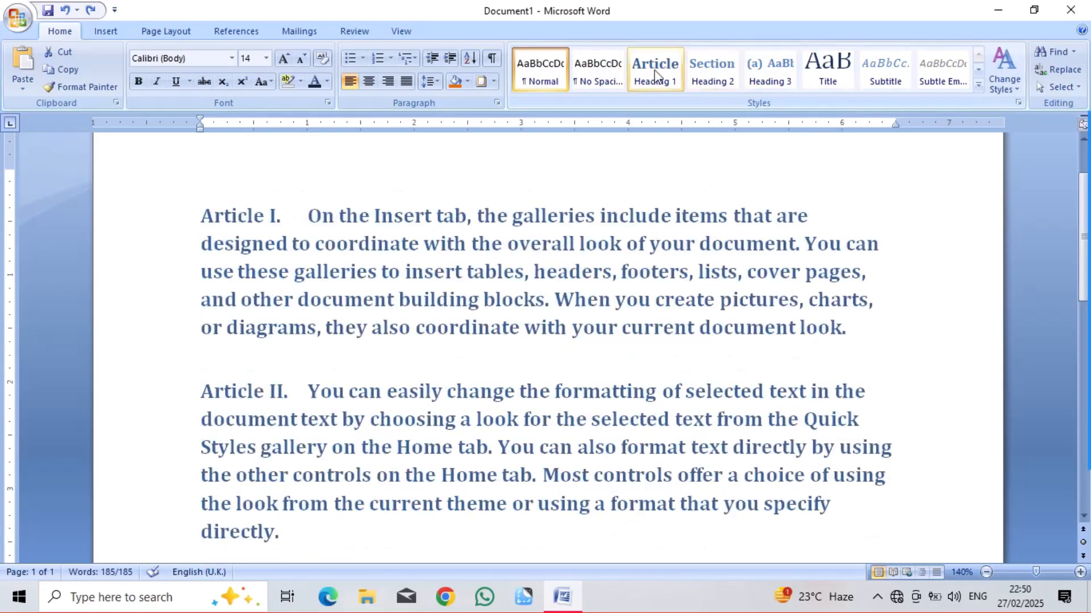
Step: Apply the quick styles Heading 1 through Heading 6 in turn to the whole selected text, ending with Heading 6
left_click(655, 72)
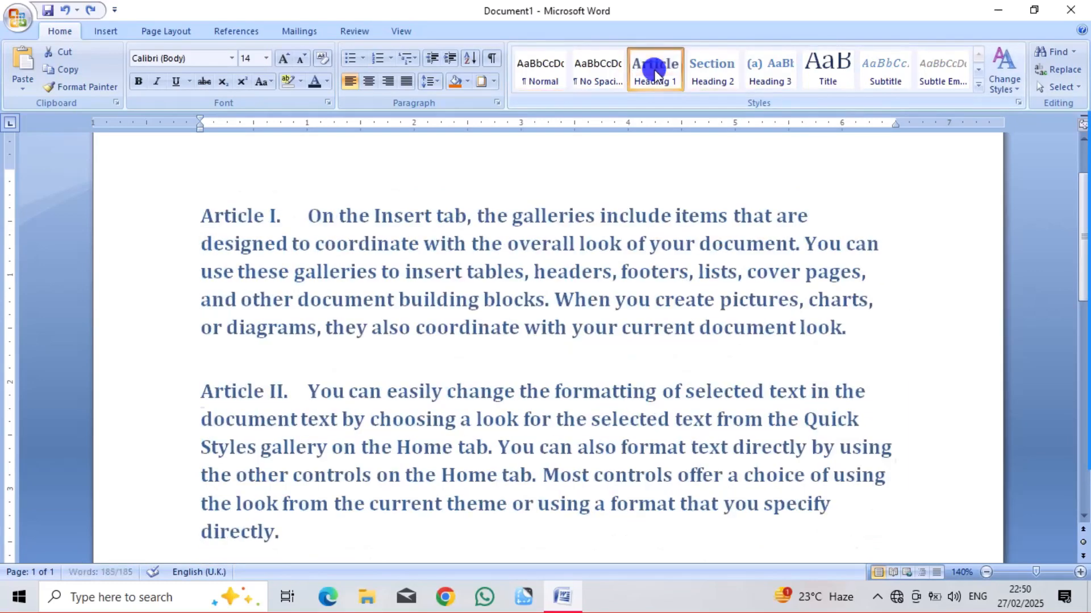
left_click(707, 74)
left_click(755, 69)
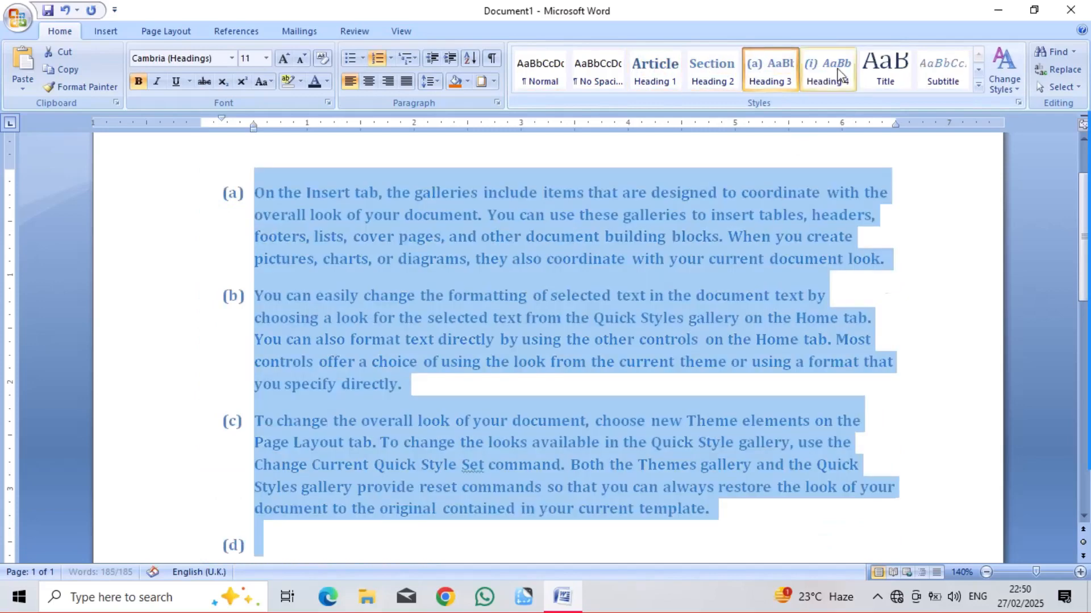
left_click(843, 71)
left_click(881, 72)
left_click(934, 73)
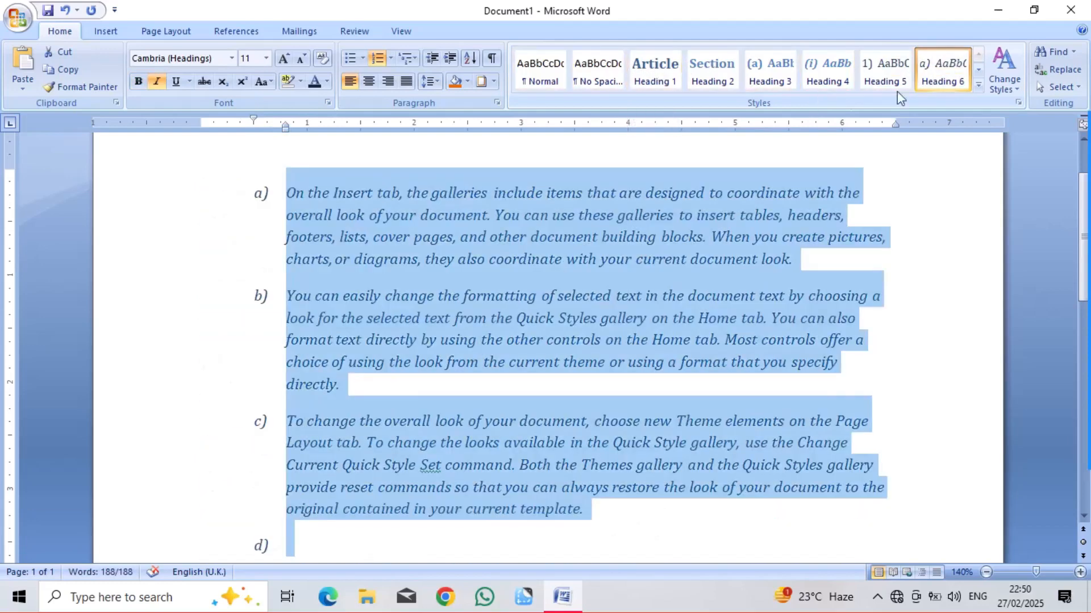
Step: Save a new theme color set named Custom 1 with bright magenta as Accent 4, and apply the Apex theme fonts
left_click(1011, 85)
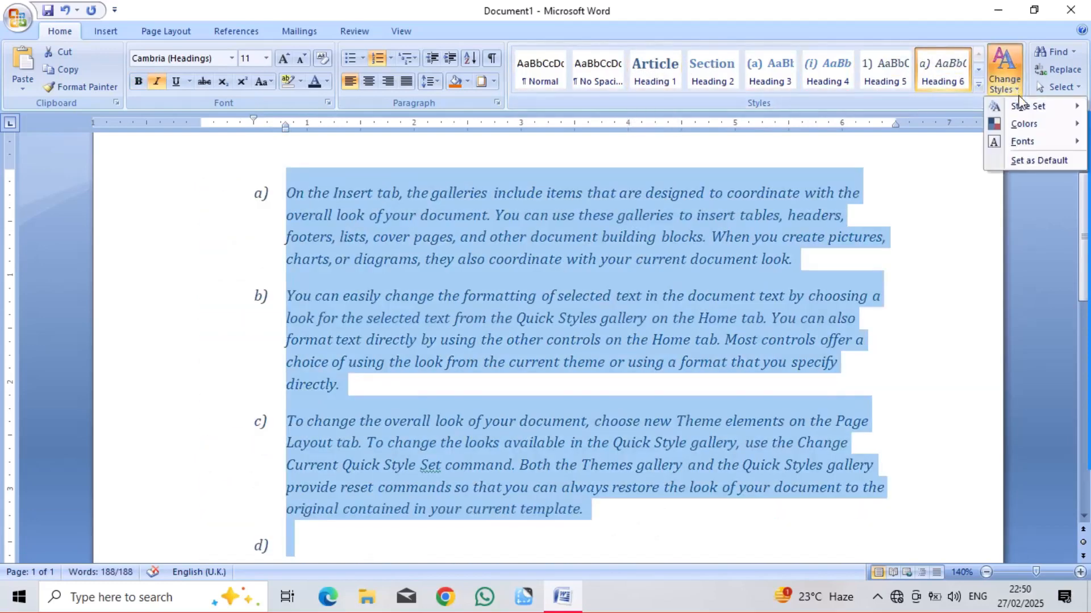
mouse_move(1023, 126)
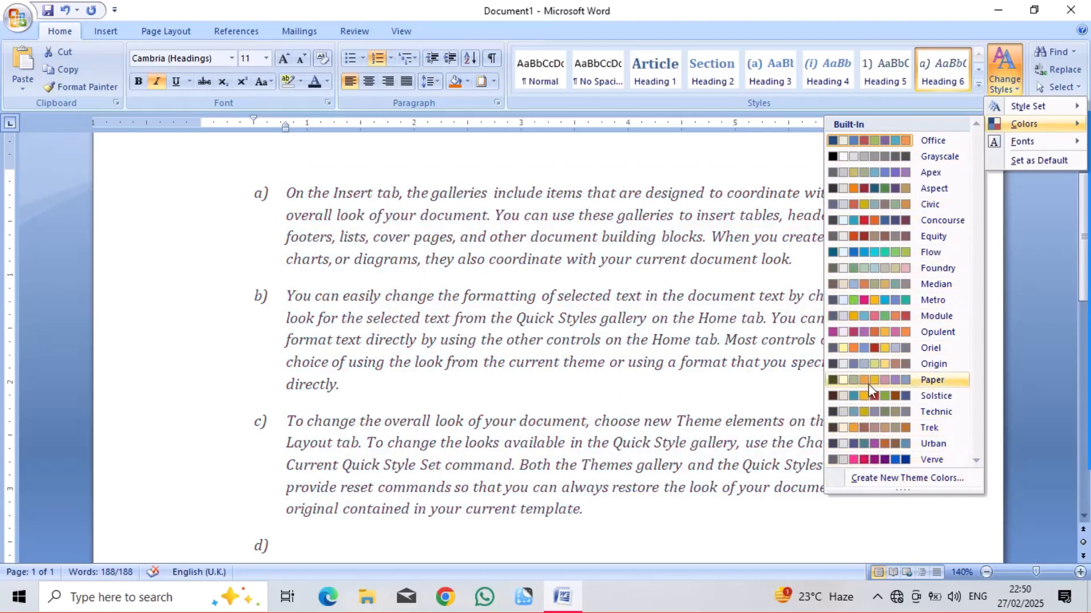
left_click(877, 479)
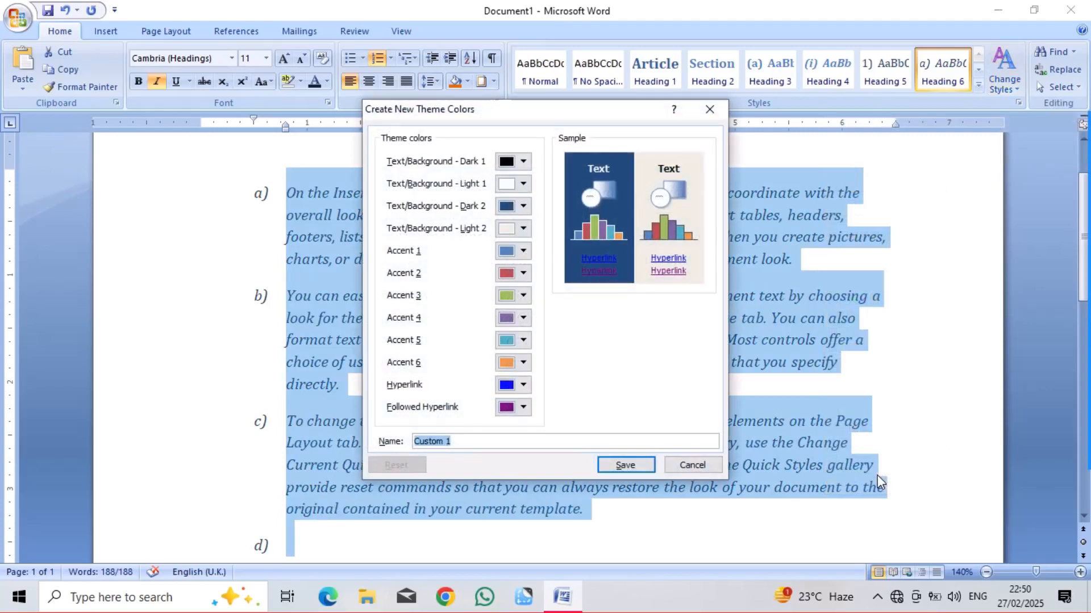
left_click(508, 324)
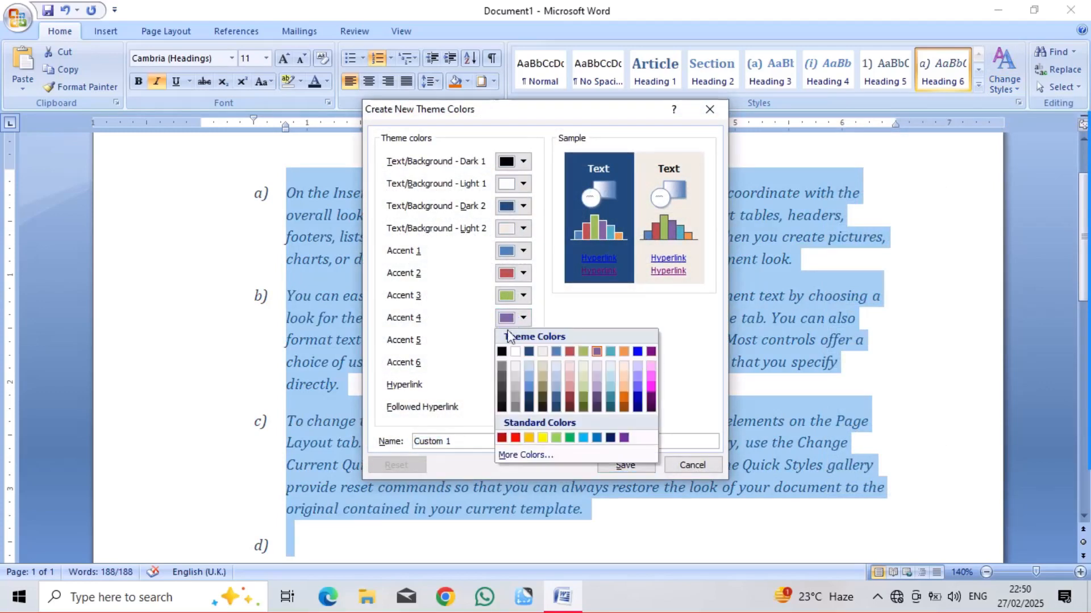
left_click(655, 391)
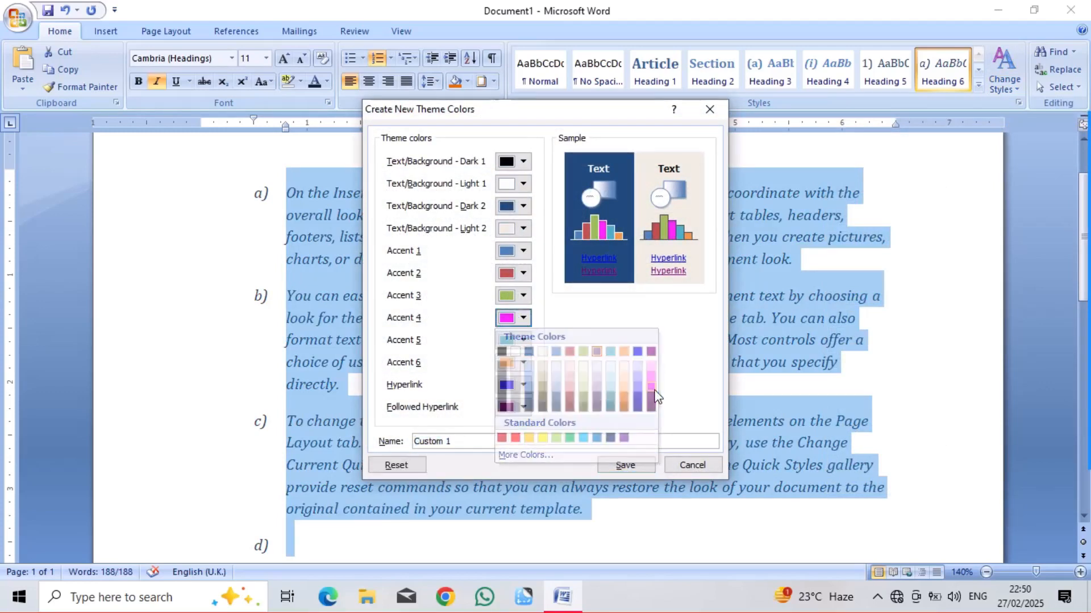
left_click(624, 464)
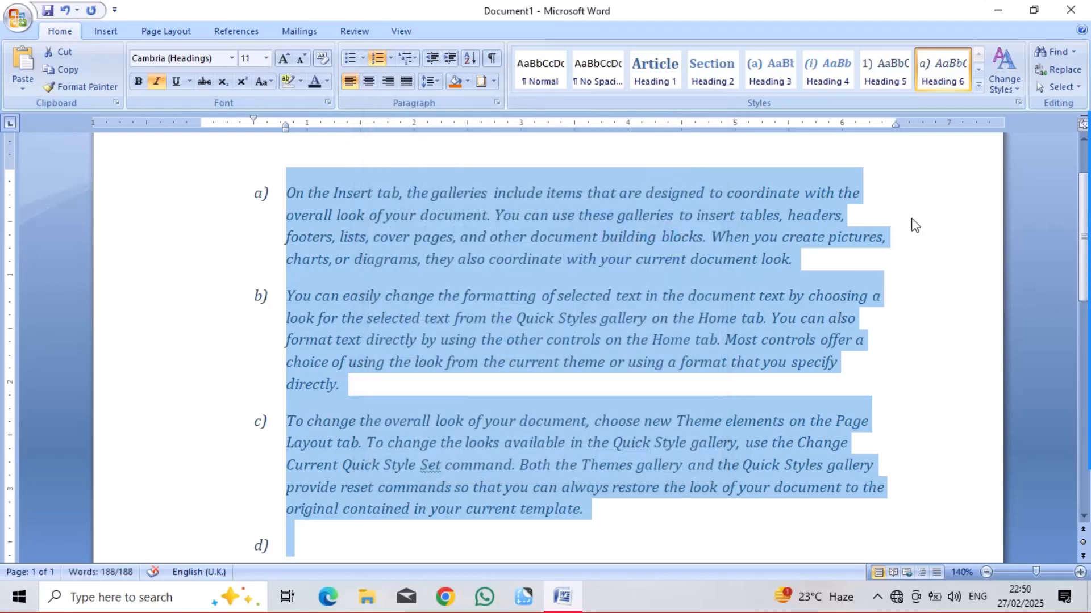
left_click(1004, 76)
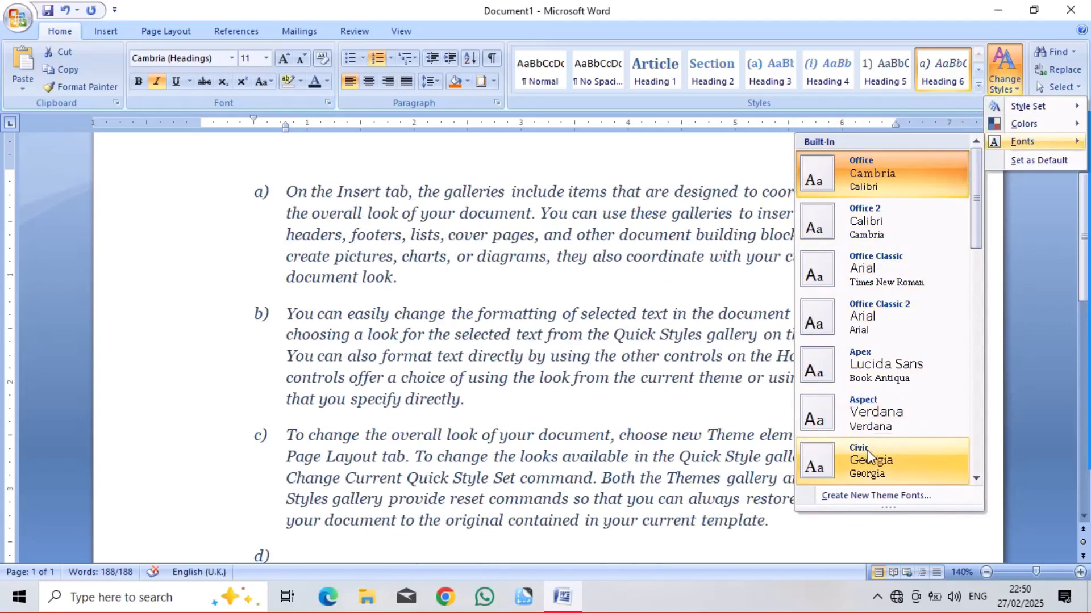
left_click(866, 386)
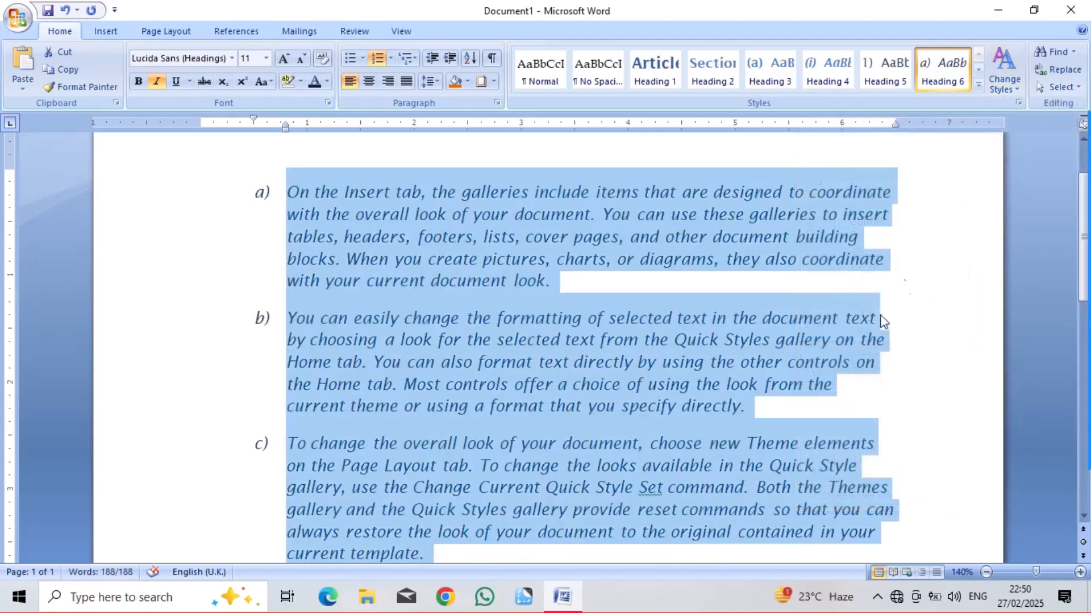
Step: Search the document for "YOU" and step through its occurrences from the first paragraph into the second
left_click(1054, 52)
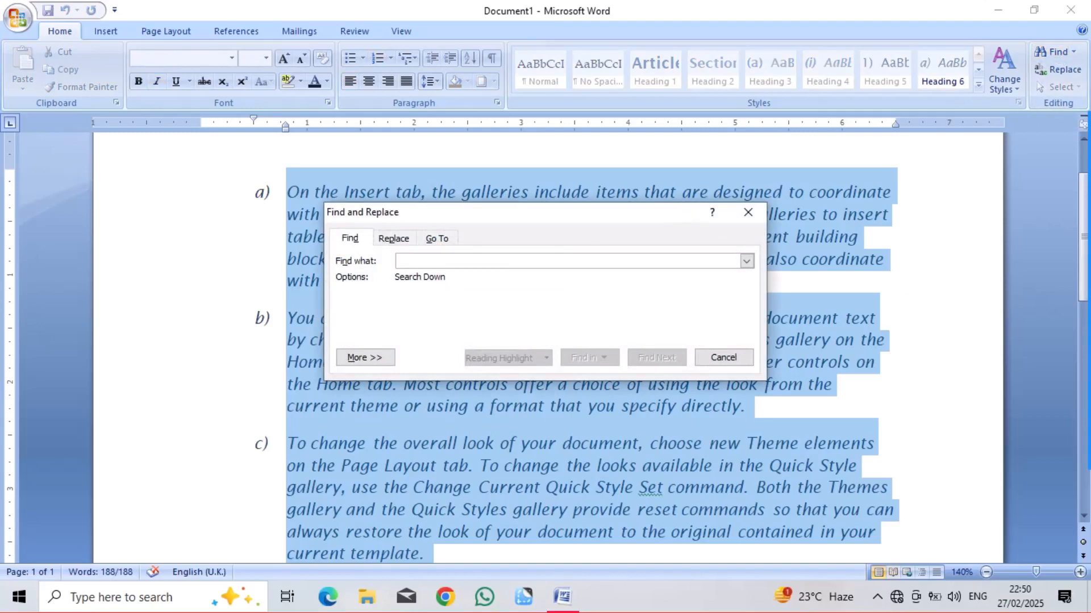
type("YOU")
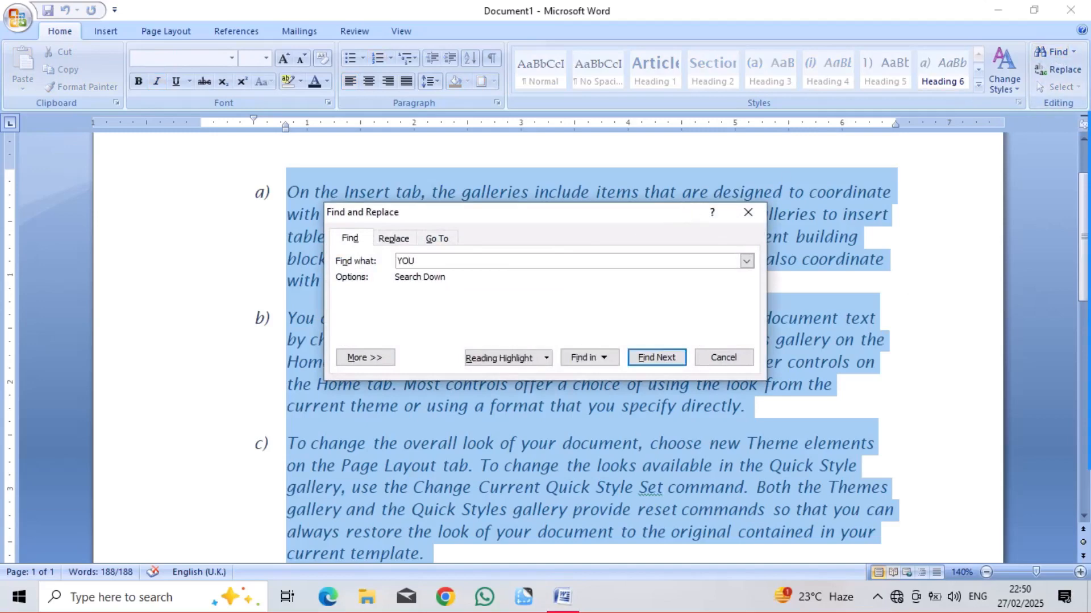
key("Return")
key("Return")
key("Return")
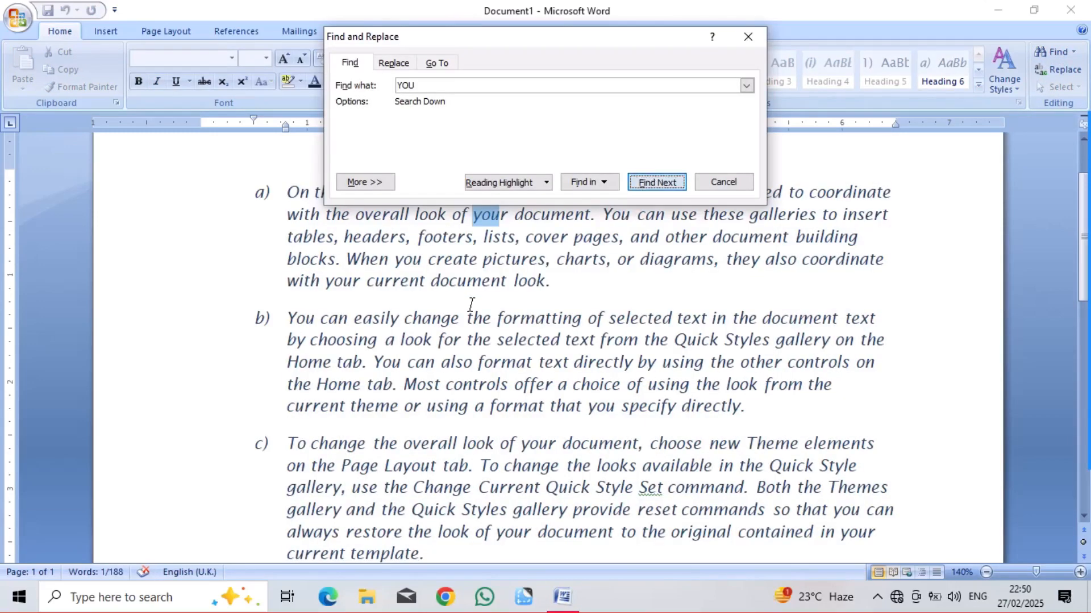
key("Return")
key("Return")
key("Return")
key("Return")
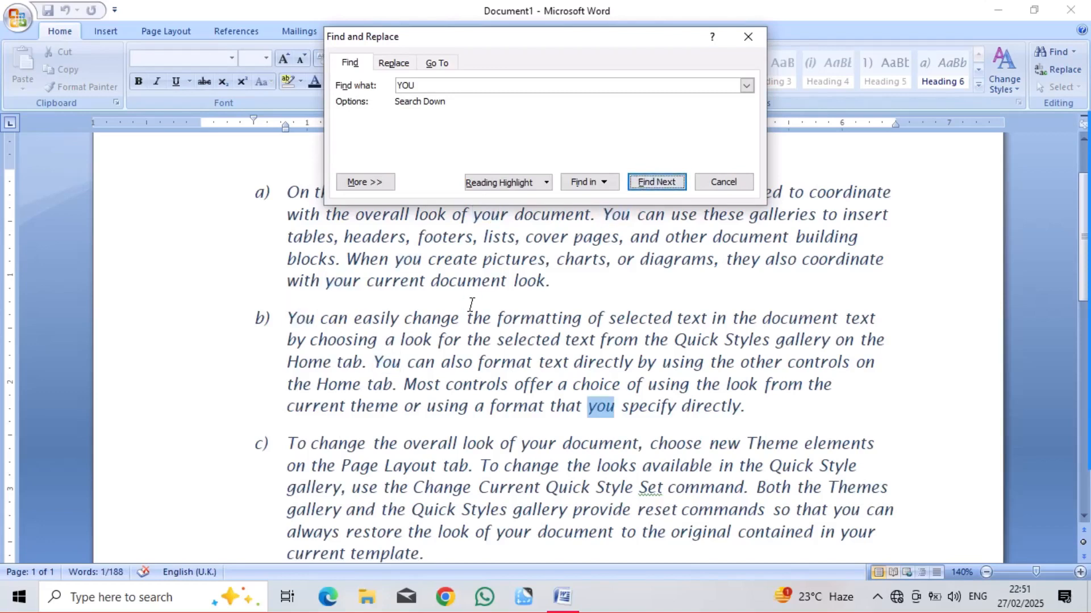
Step: Highlight all occurrences of "YOU" for reading, step through the remaining matches, and decline to continue searching from the beginning
left_click(504, 181)
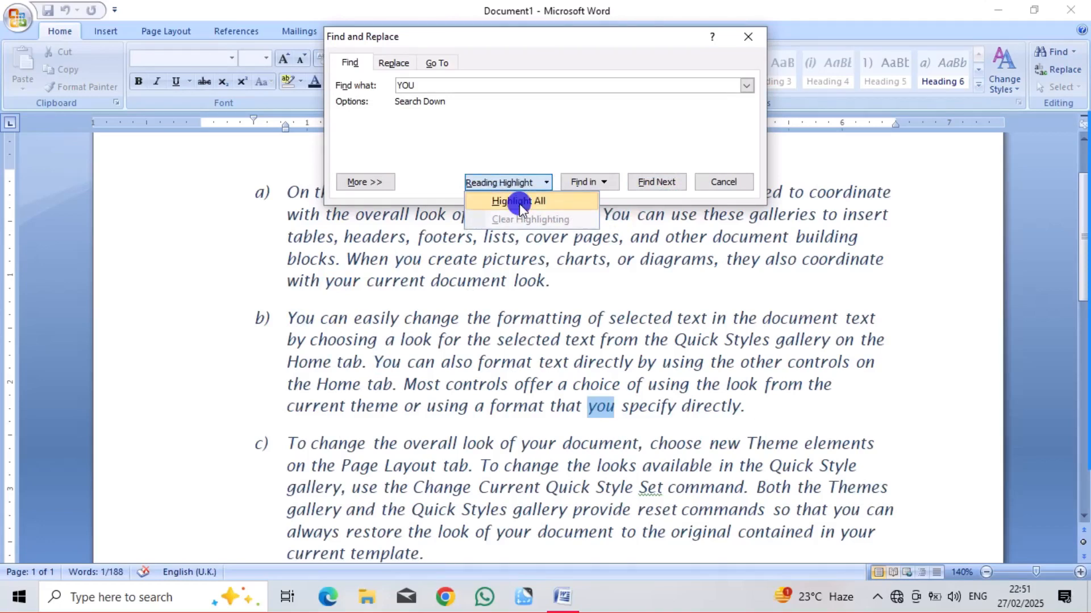
left_click(519, 201)
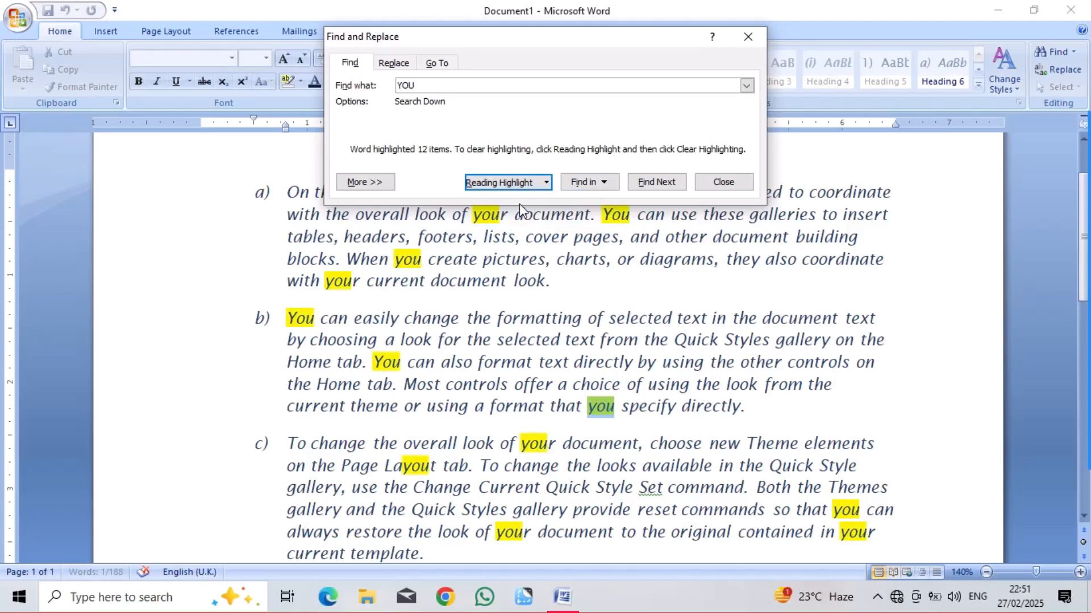
key("Return")
key("Escape")
left_click(643, 184)
left_click(644, 184)
left_click(644, 184)
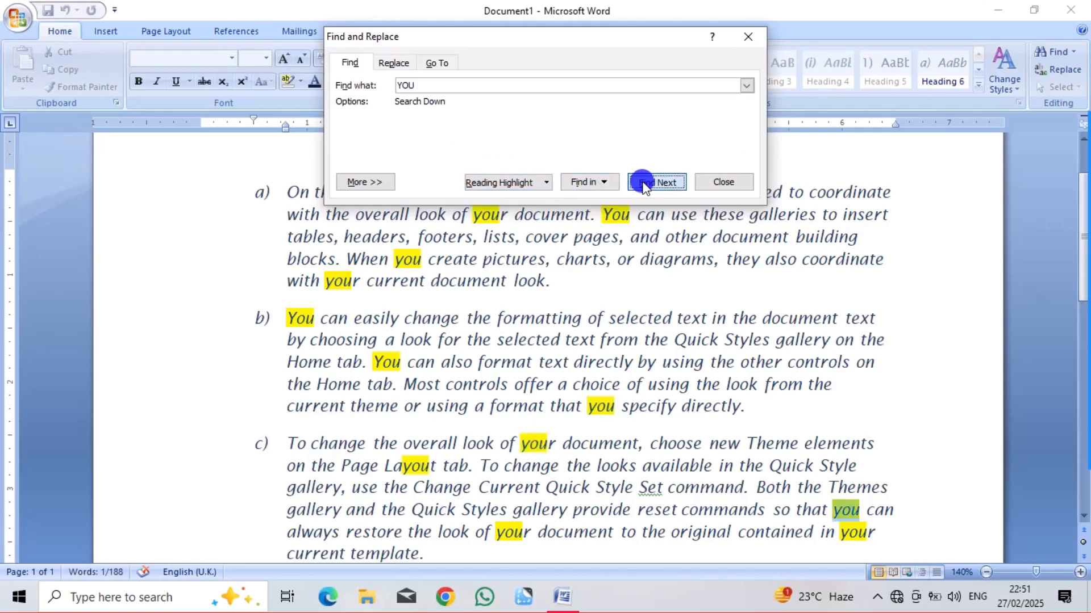
left_click(644, 185)
left_click(644, 184)
left_click(643, 185)
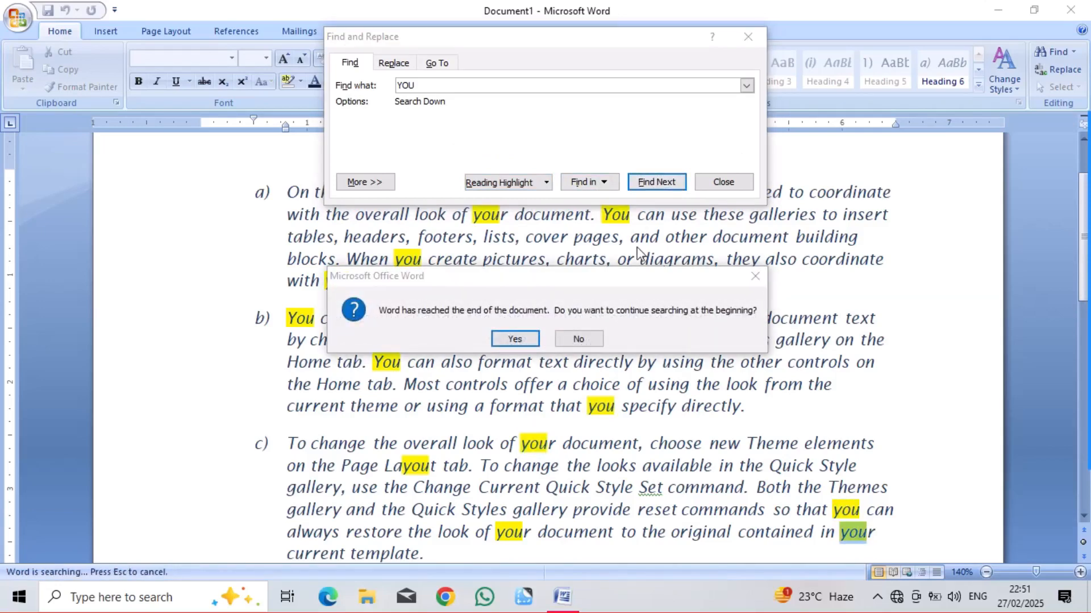
left_click(585, 339)
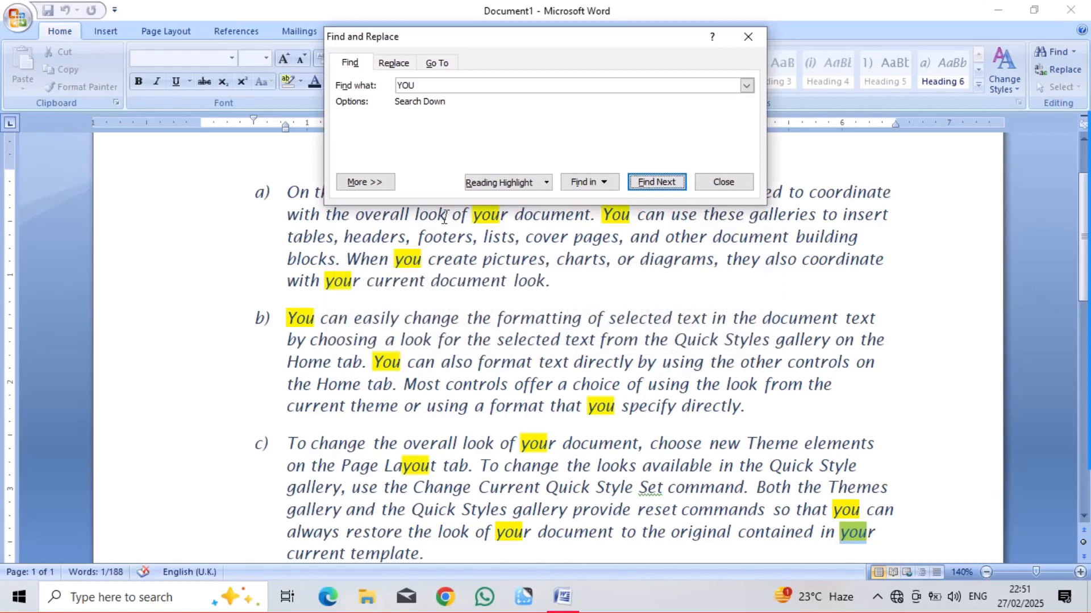
Step: Replace every occurrence of "you" with "RCP" throughout the document, continuing the search from the beginning
left_click(396, 64)
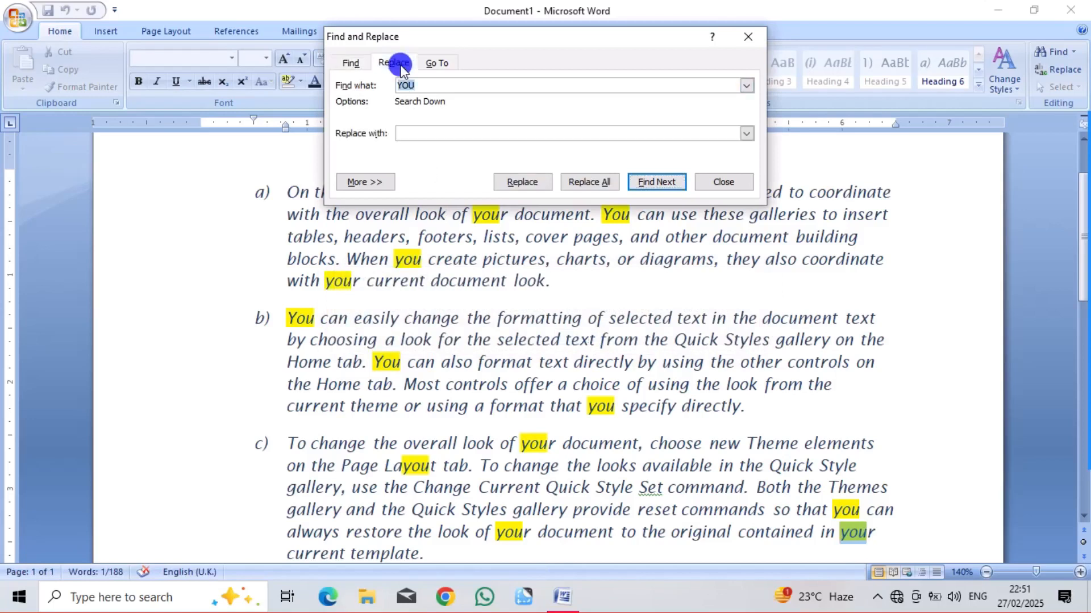
left_click(725, 183)
left_click(1068, 75)
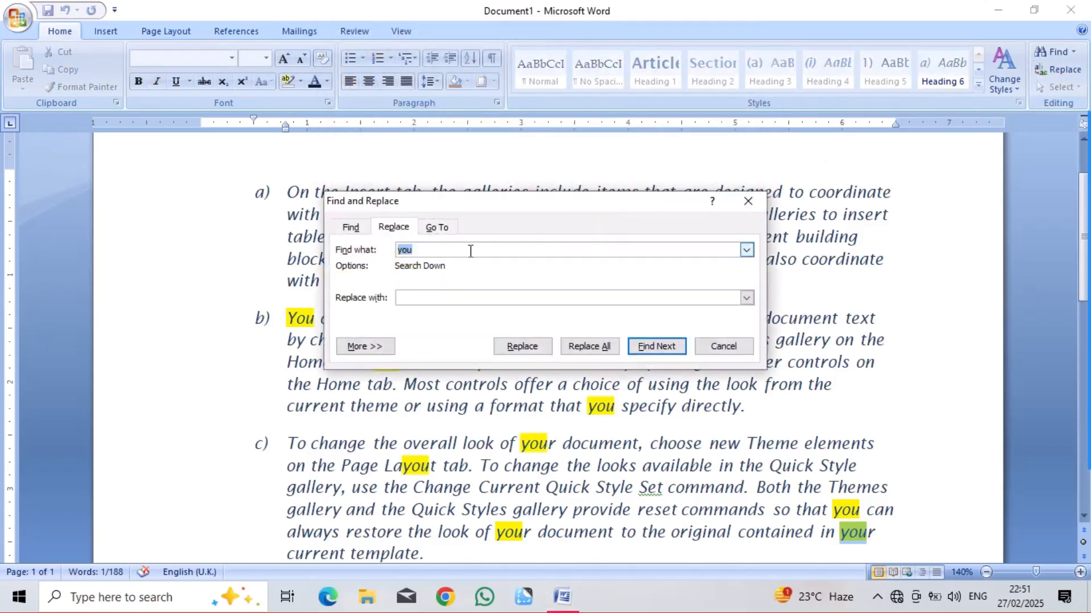
left_click(432, 298)
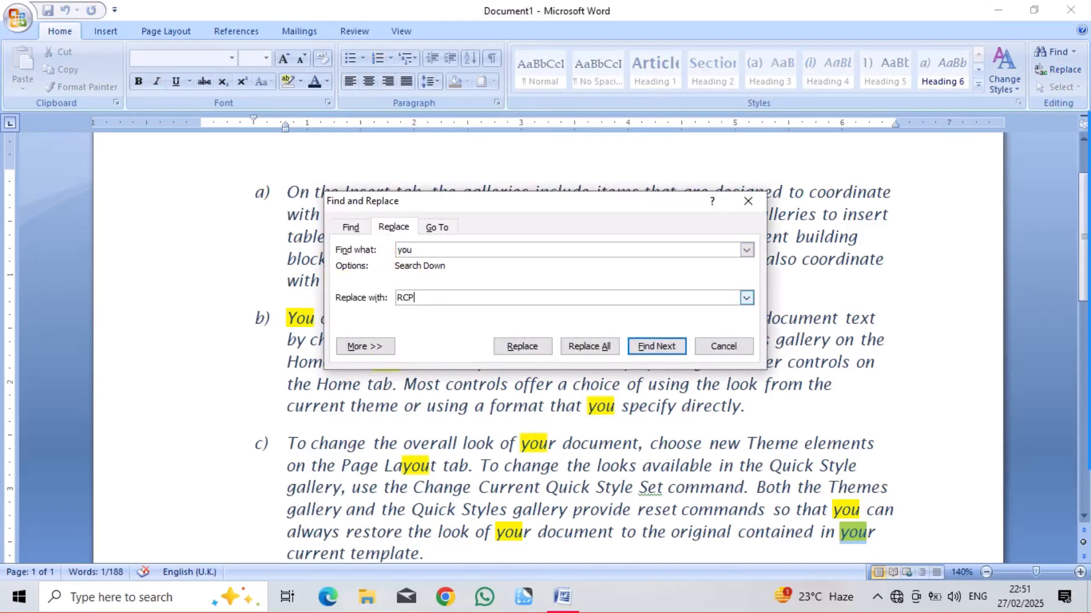
left_click(588, 348)
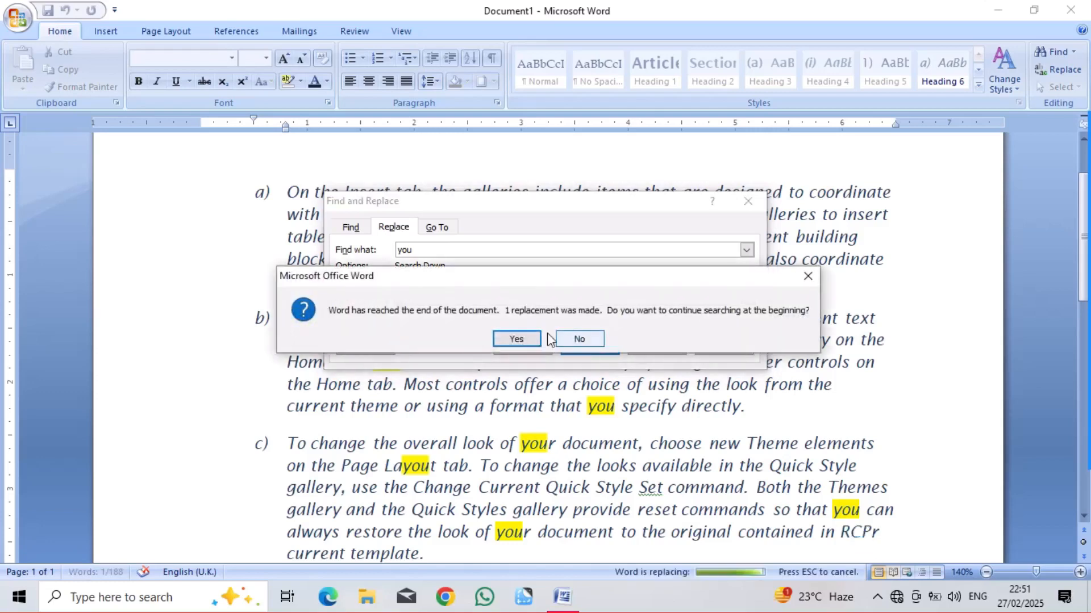
left_click(527, 338)
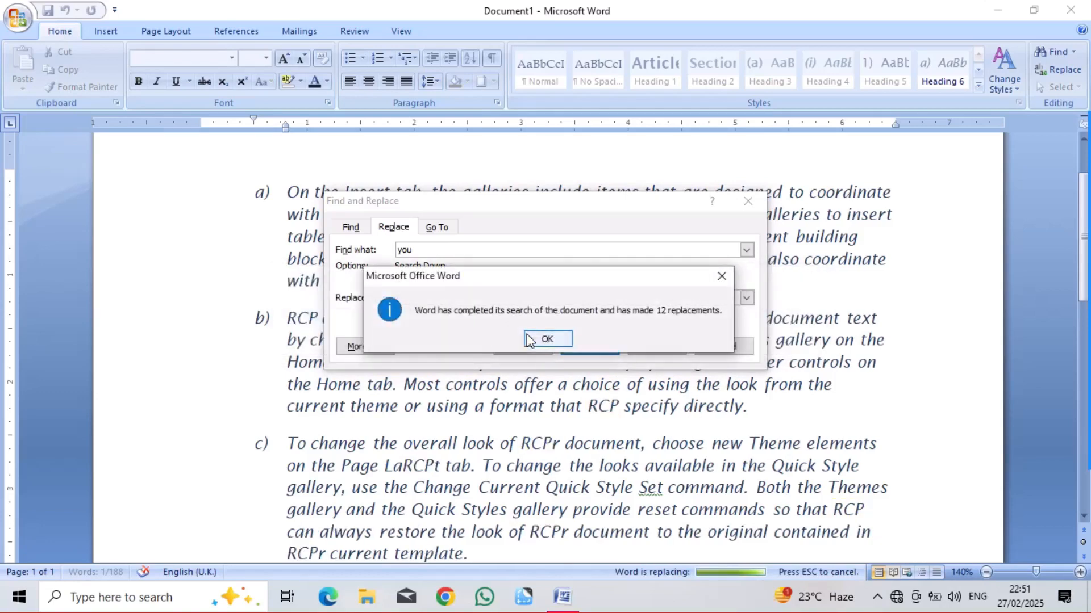
left_click(528, 341)
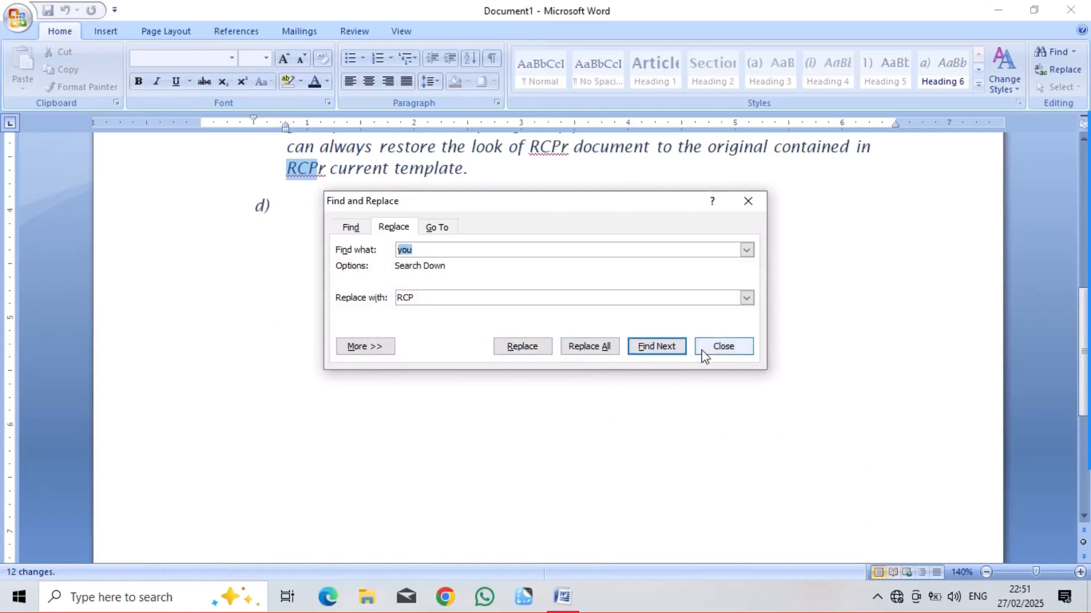
Step: Search for "RCO" by highlighting all matches and then finding it in the current selection, and close Find and Replace
left_click(355, 227)
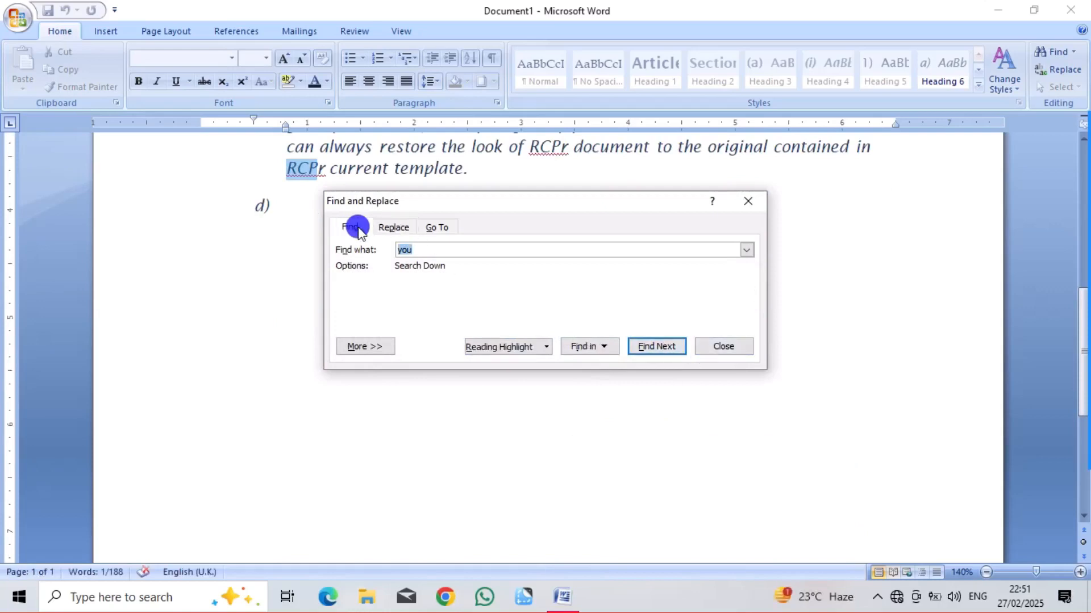
left_click(417, 250)
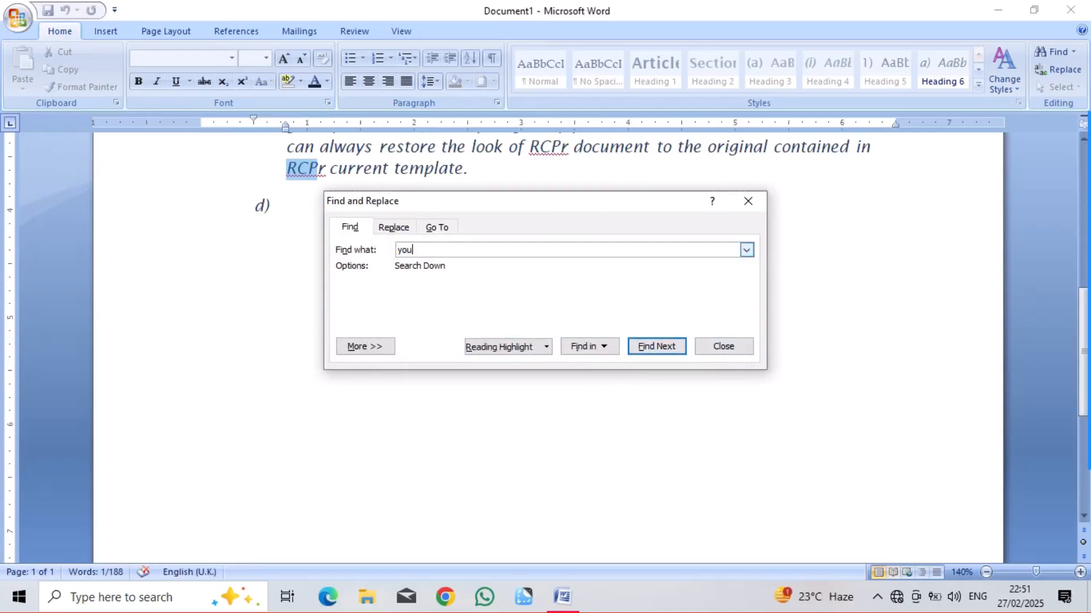
key("BackSpace")
key("BackSpace")
key("BackSpace")
type("RC")
left_click(527, 347)
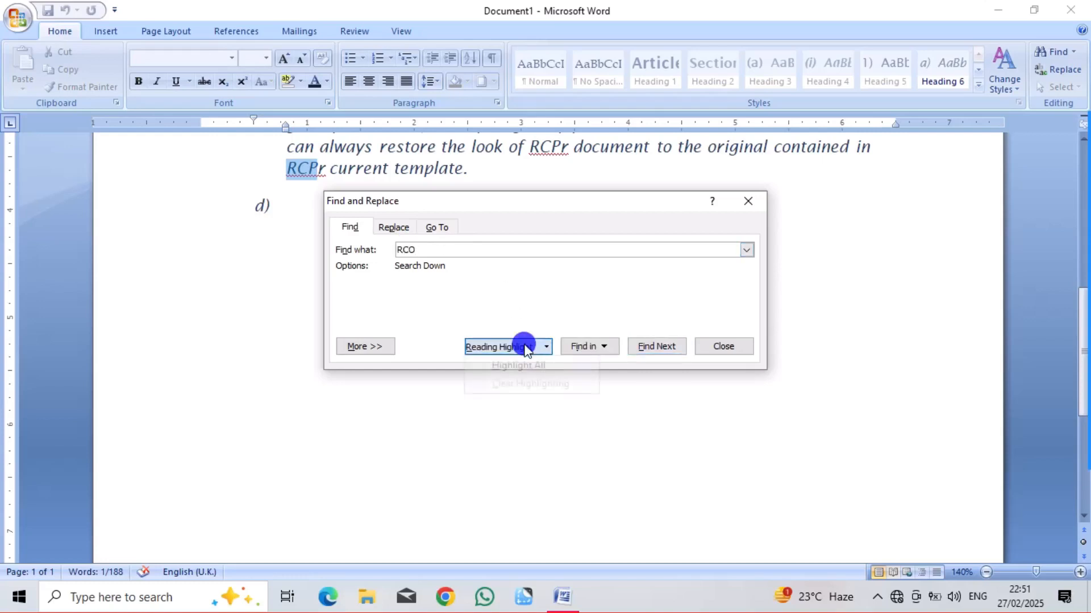
left_click(523, 365)
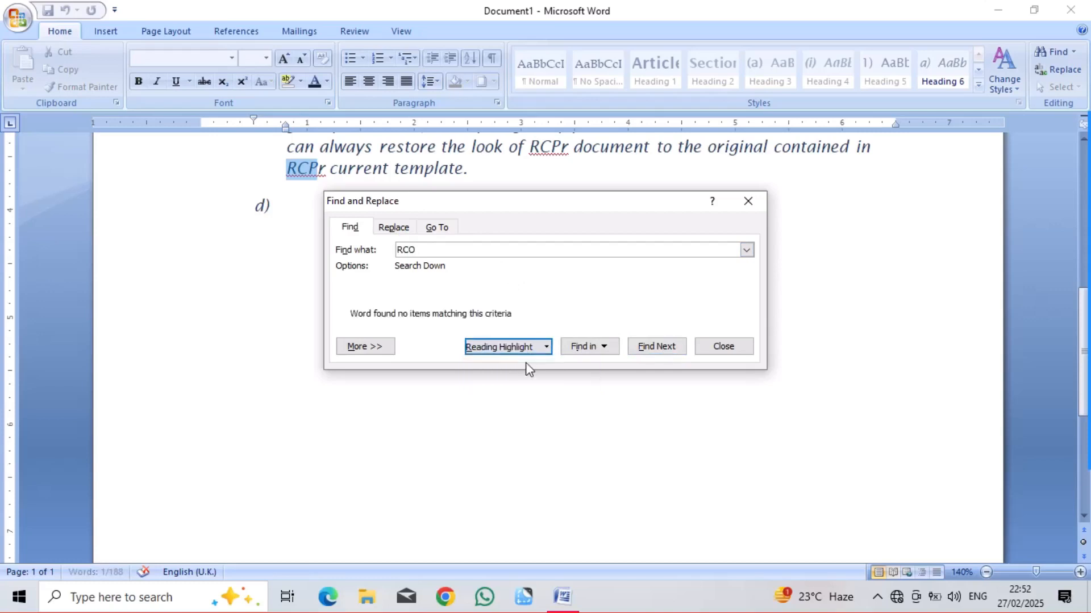
left_click(581, 348)
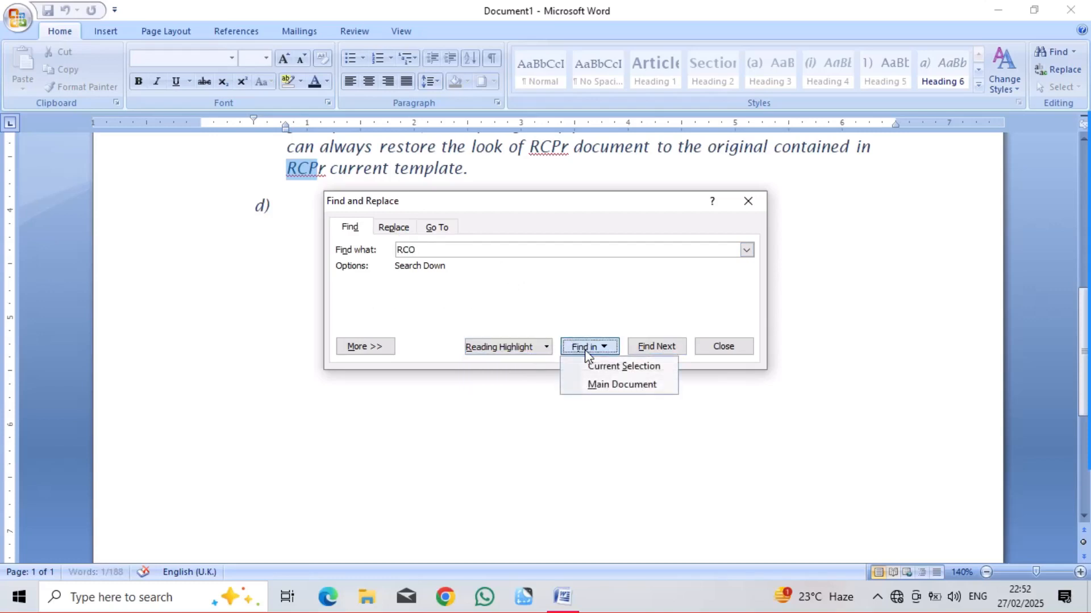
left_click(633, 365)
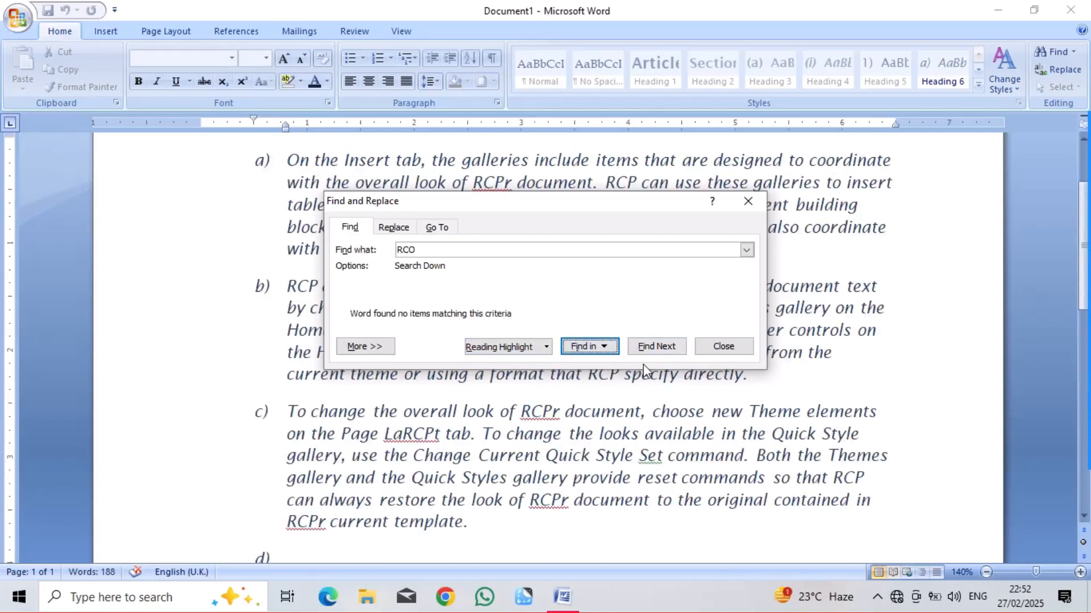
left_click(725, 347)
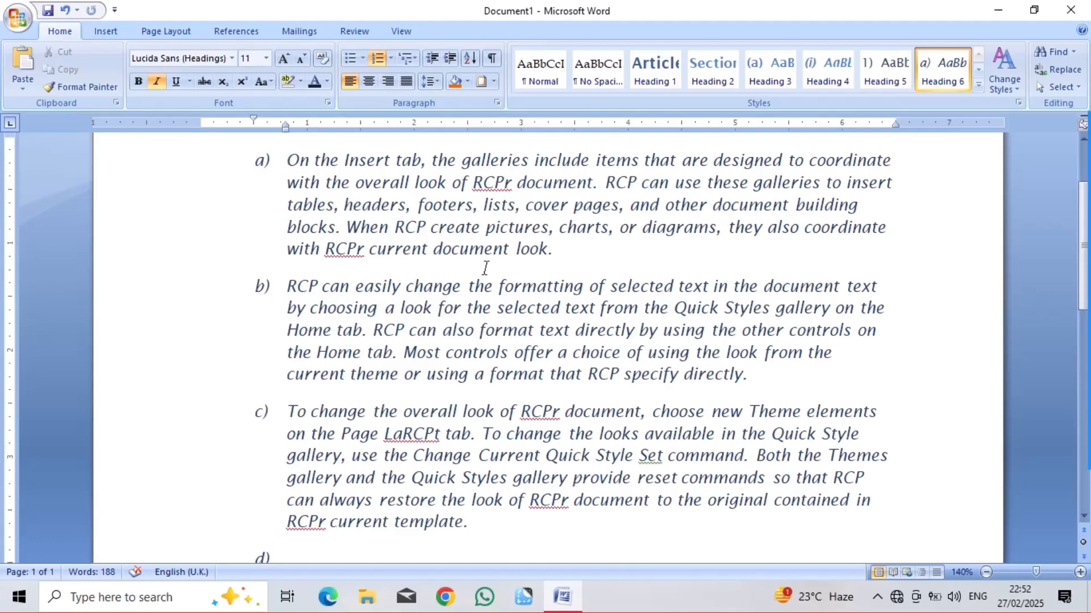
Step: Delete all the text in the document, including the leftover list numbering and indent
key("ctrl+a")
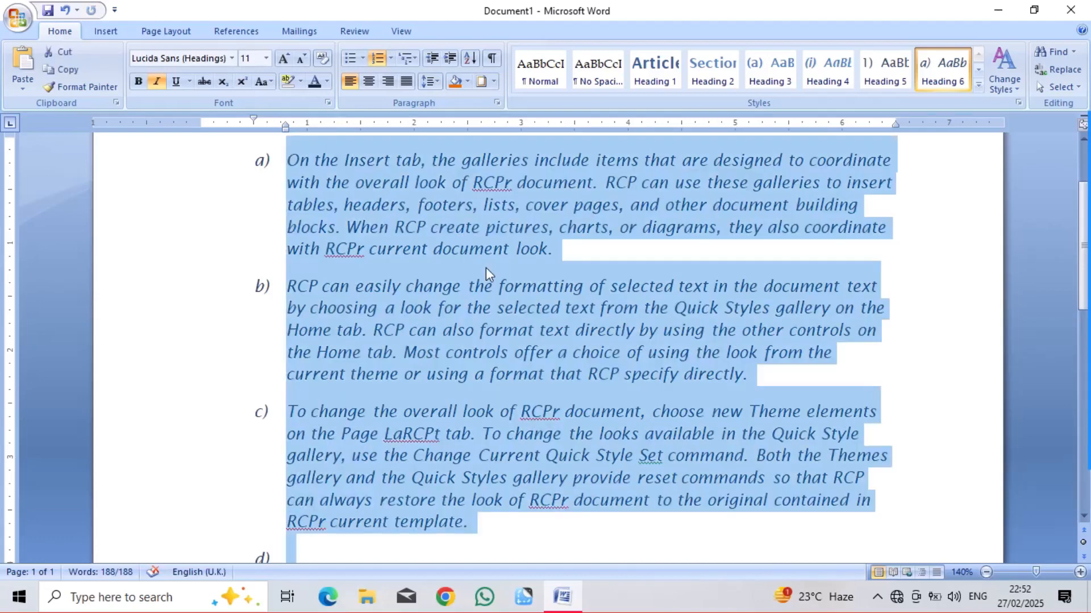
key("Delete")
key("BackSpace")
key("BackSpace")
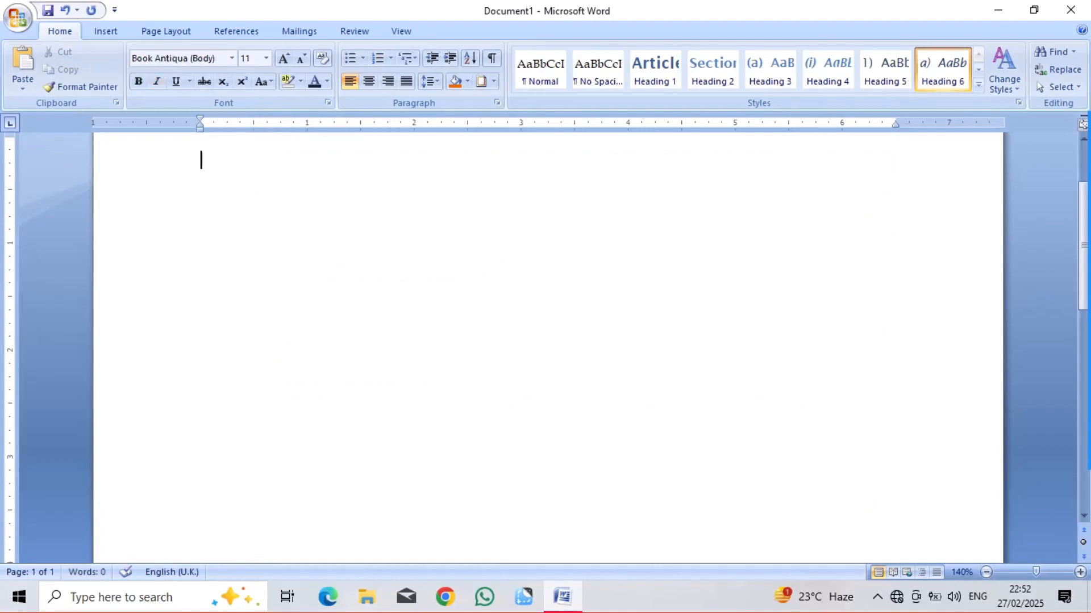
Step: Generate three paragraphs of sample text in the empty document with the =RAND() function
type("=RAN")
type("D()")
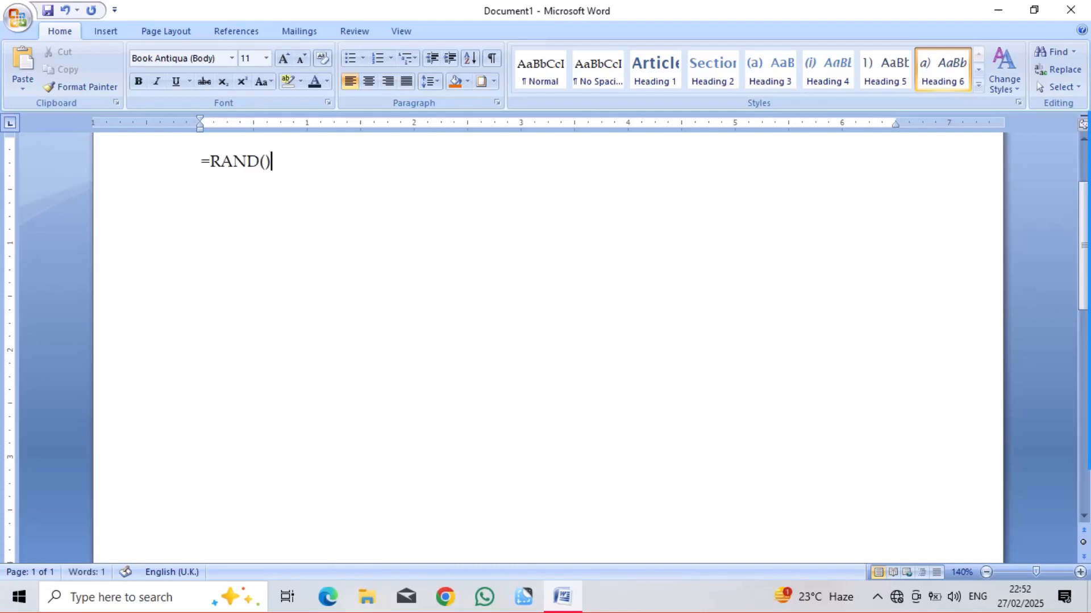
key("Return")
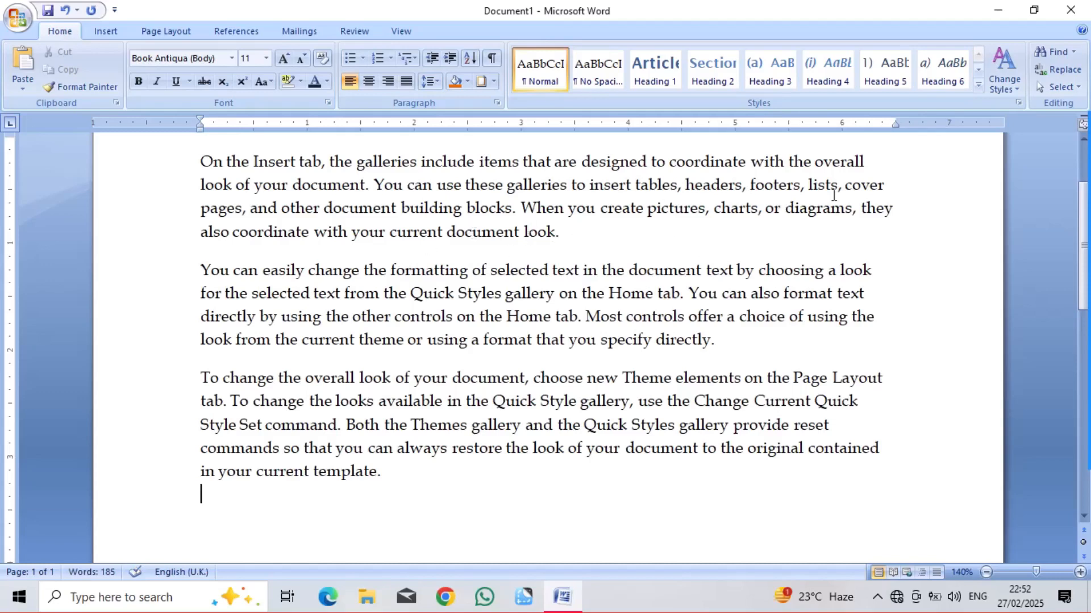
Step: Select all the text in the document and turn on the Select Objects mode
left_click(1058, 87)
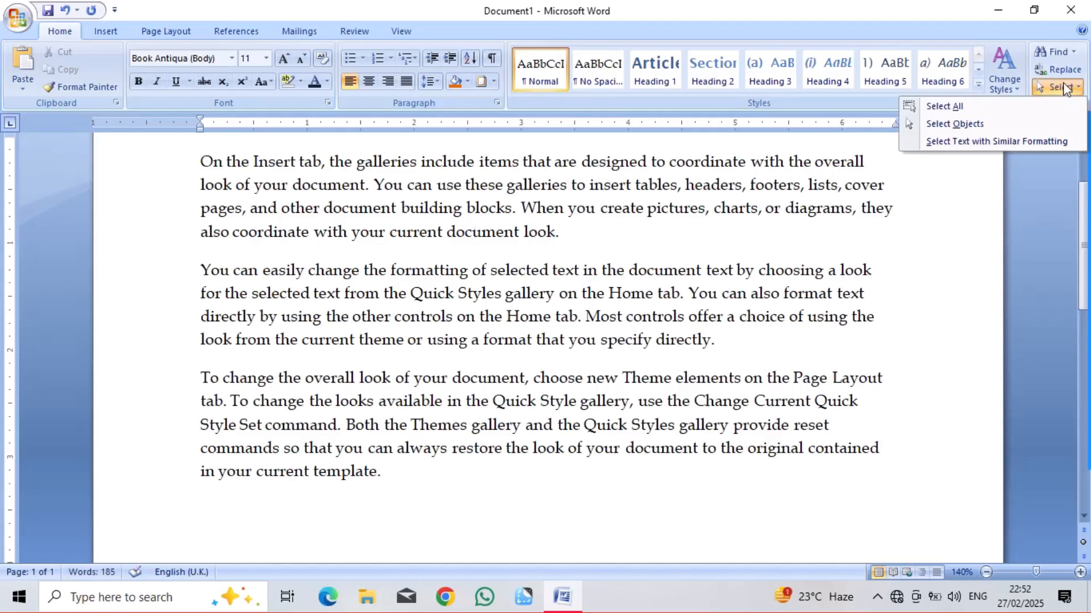
left_click(943, 106)
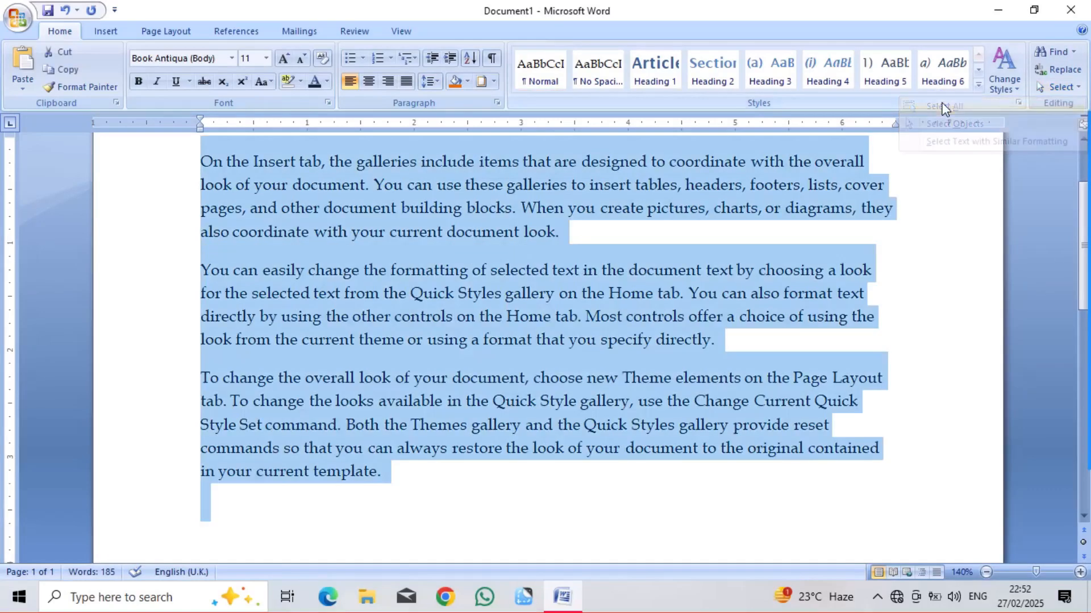
left_click(1054, 88)
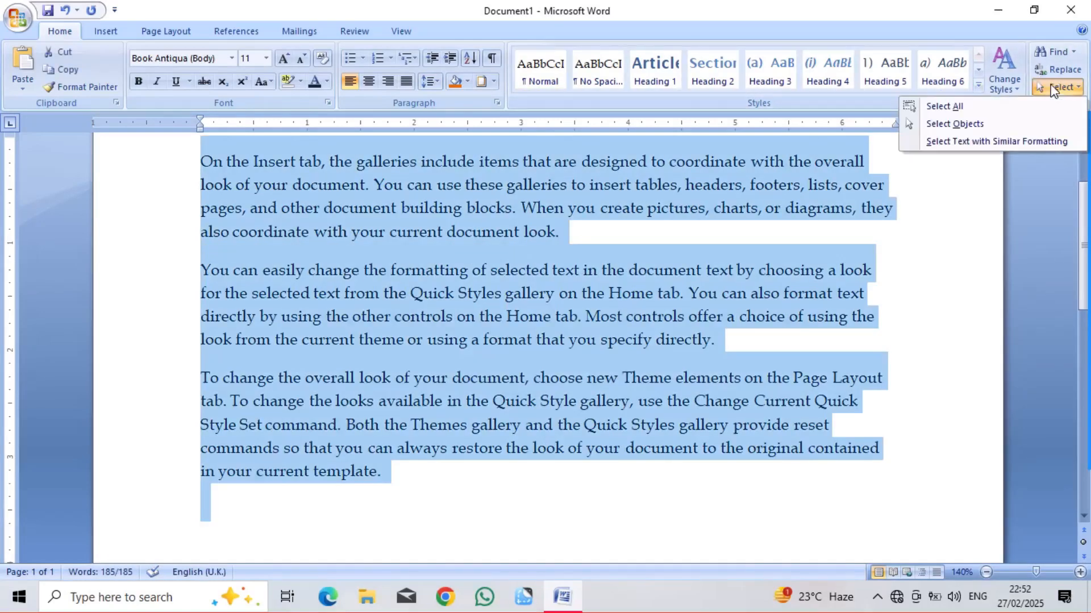
left_click(956, 125)
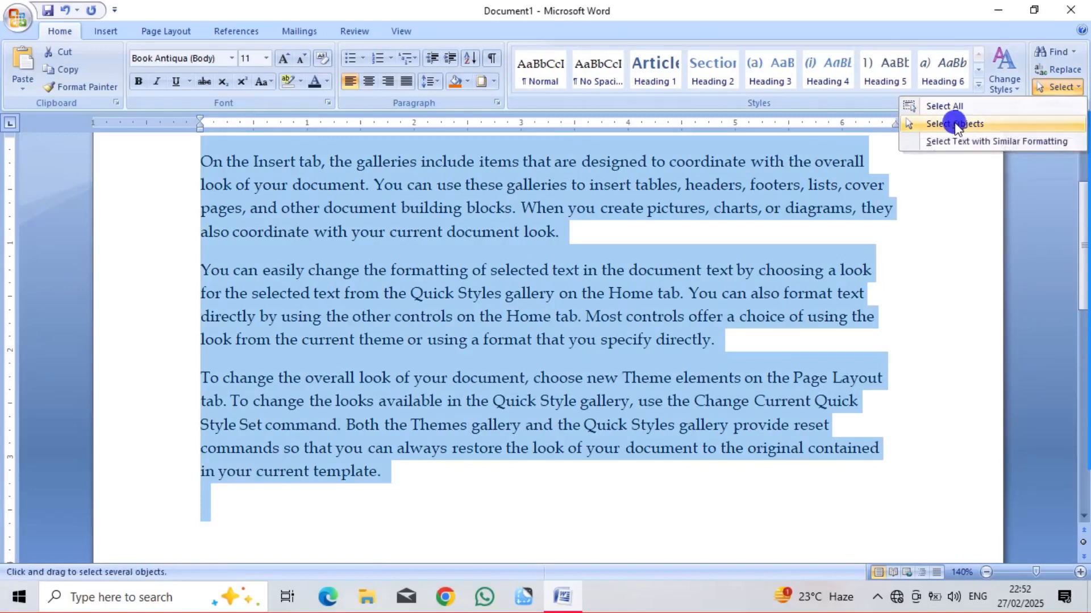
Step: Select the text with similar formatting, and clear the selection by placing the cursor in the first paragraph
left_click(1040, 90)
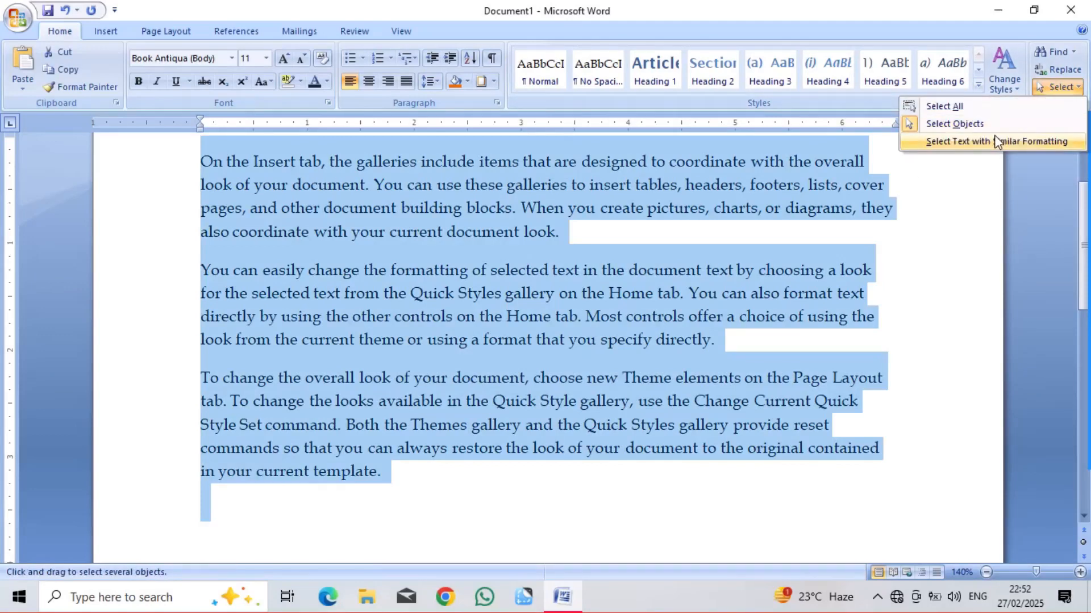
left_click(966, 141)
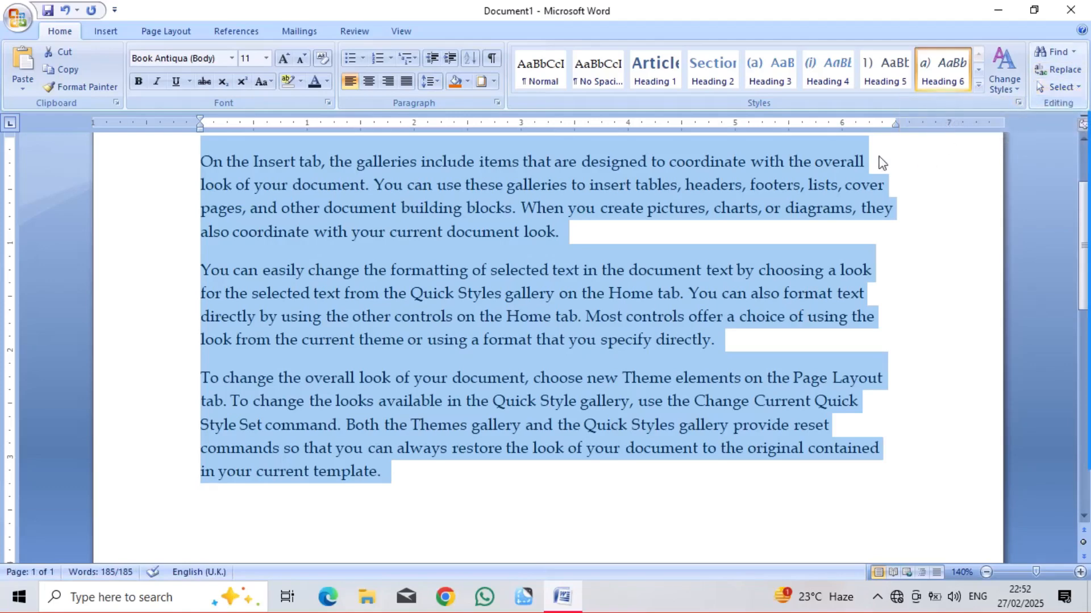
left_click(472, 208)
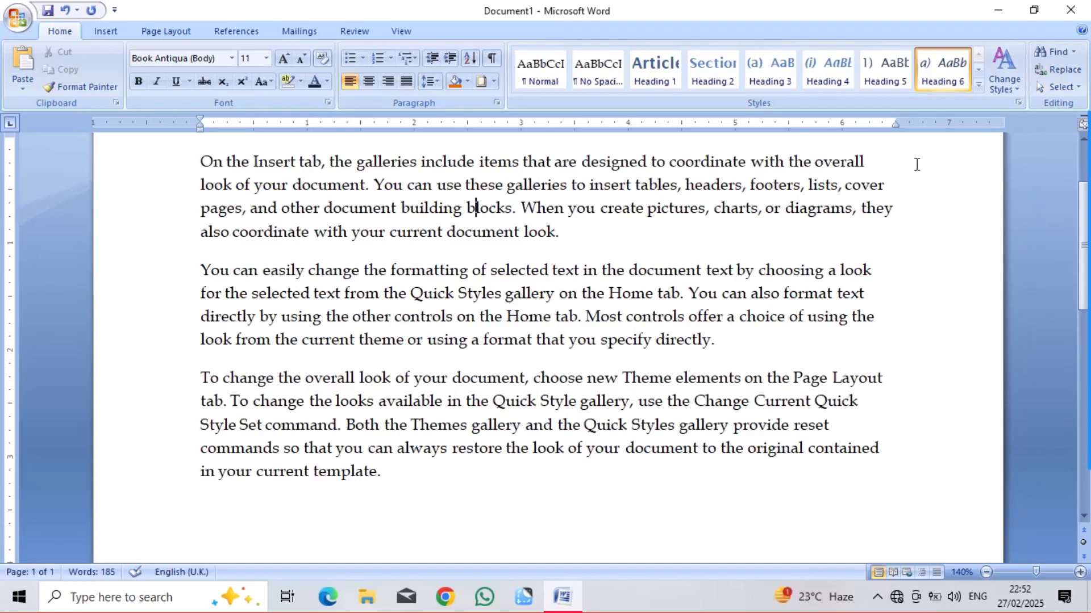
left_click(104, 33)
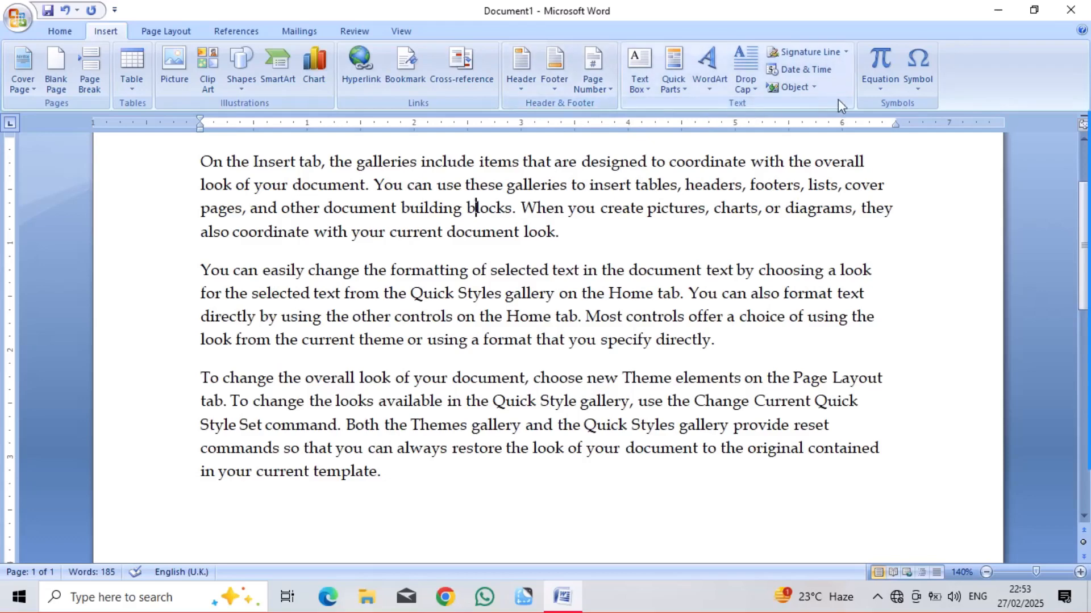
left_click(60, 30)
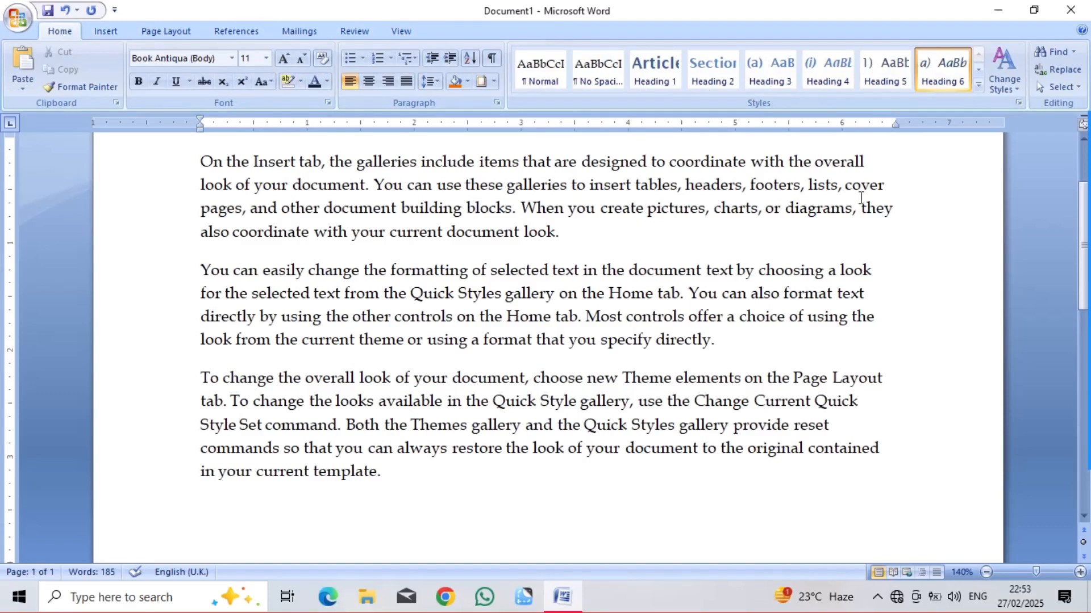
left_click(911, 227)
mouse_move(1072, 172)
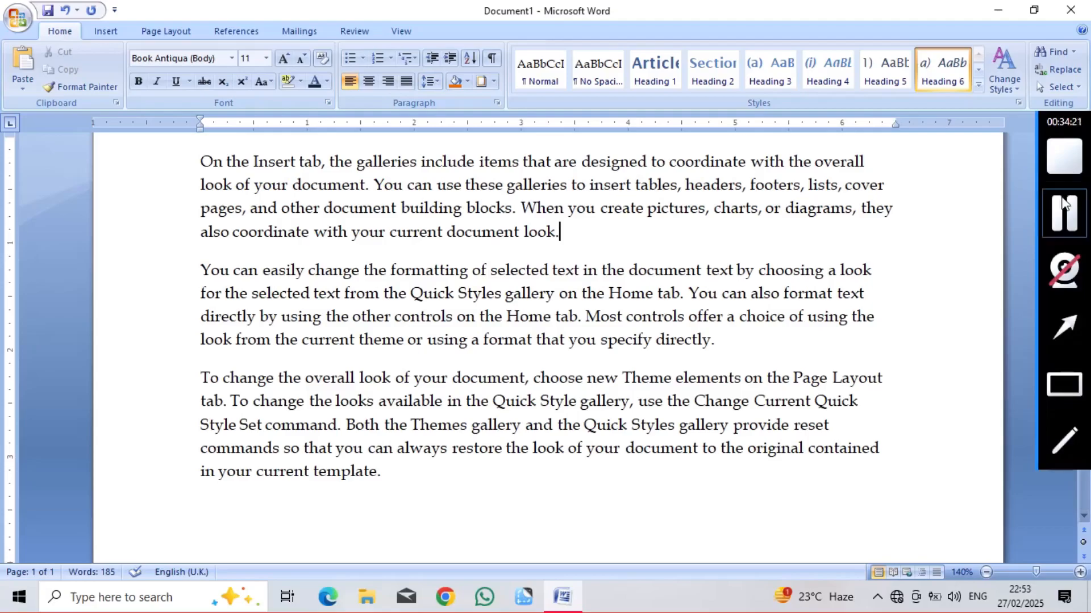